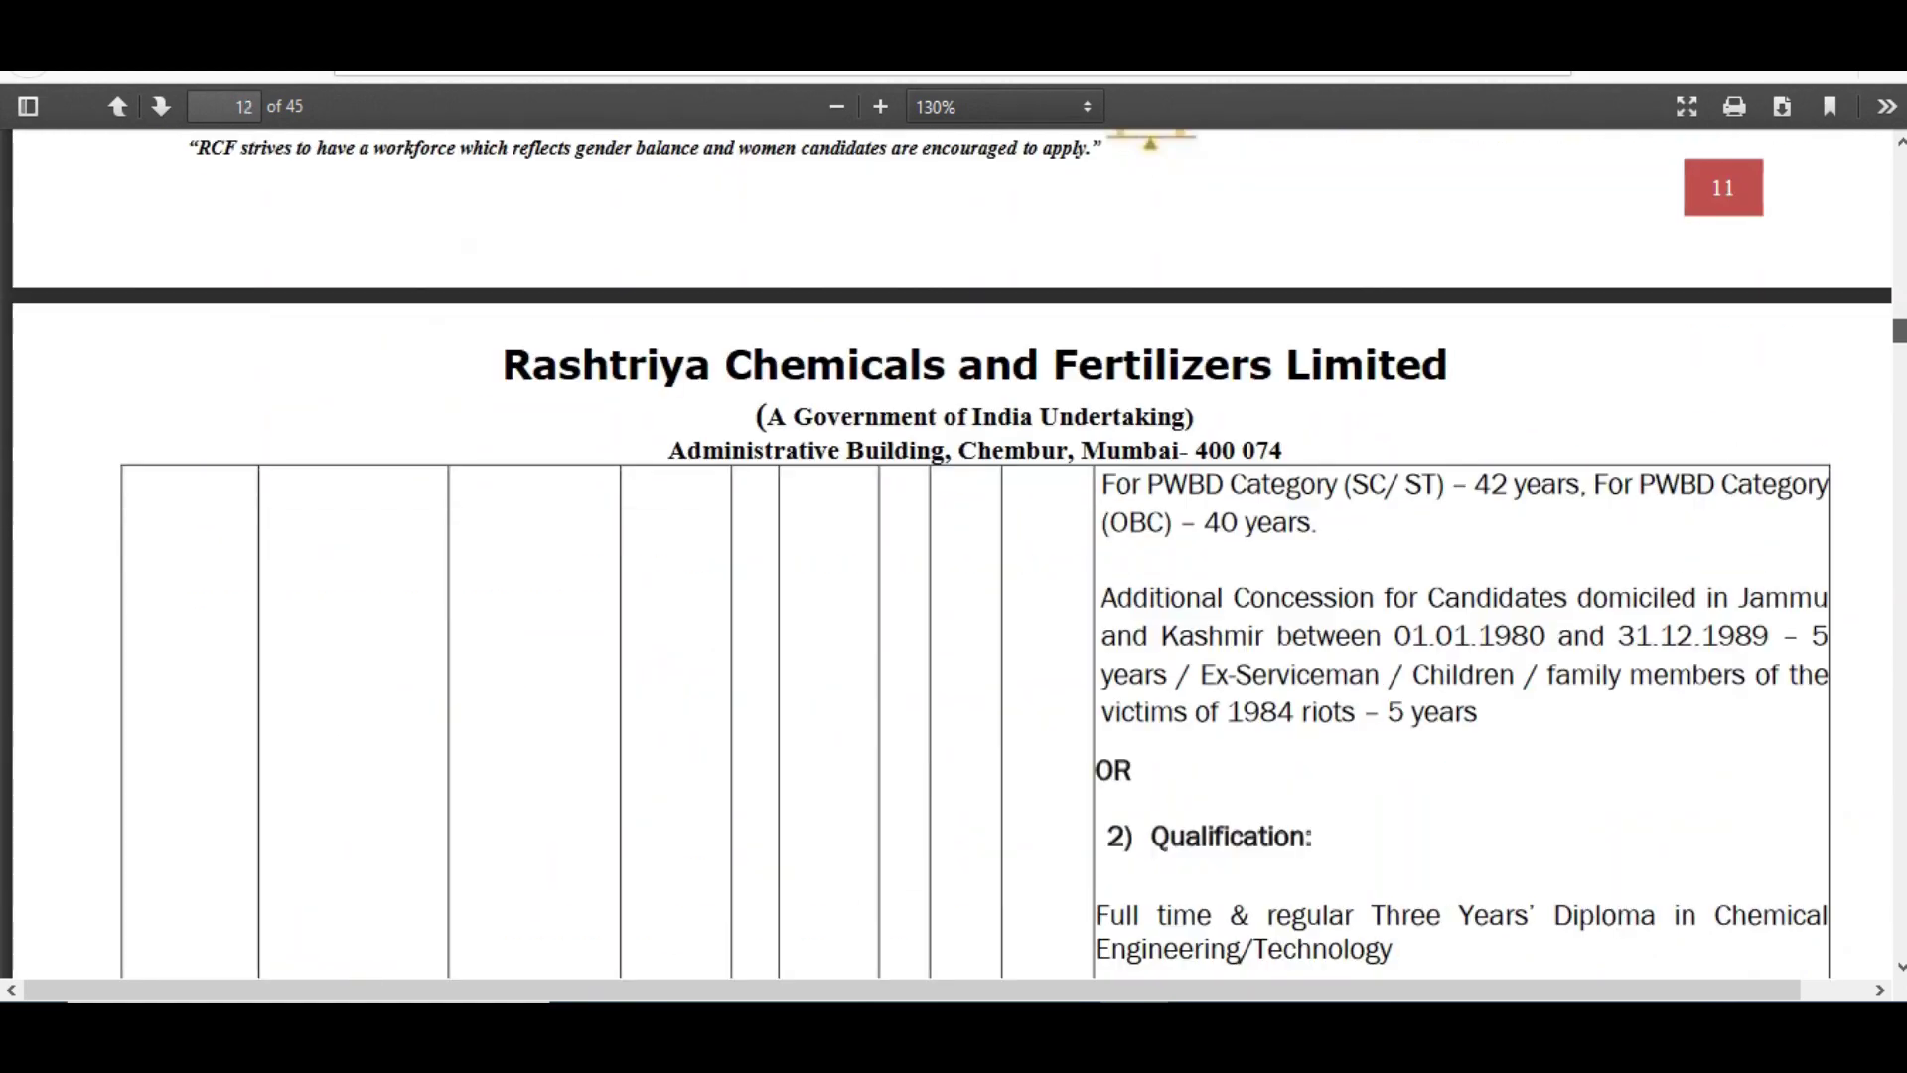
{"action": "scroll", "coordinate": [953, 551], "scroll_direction": "down", "scroll_amount": 8}
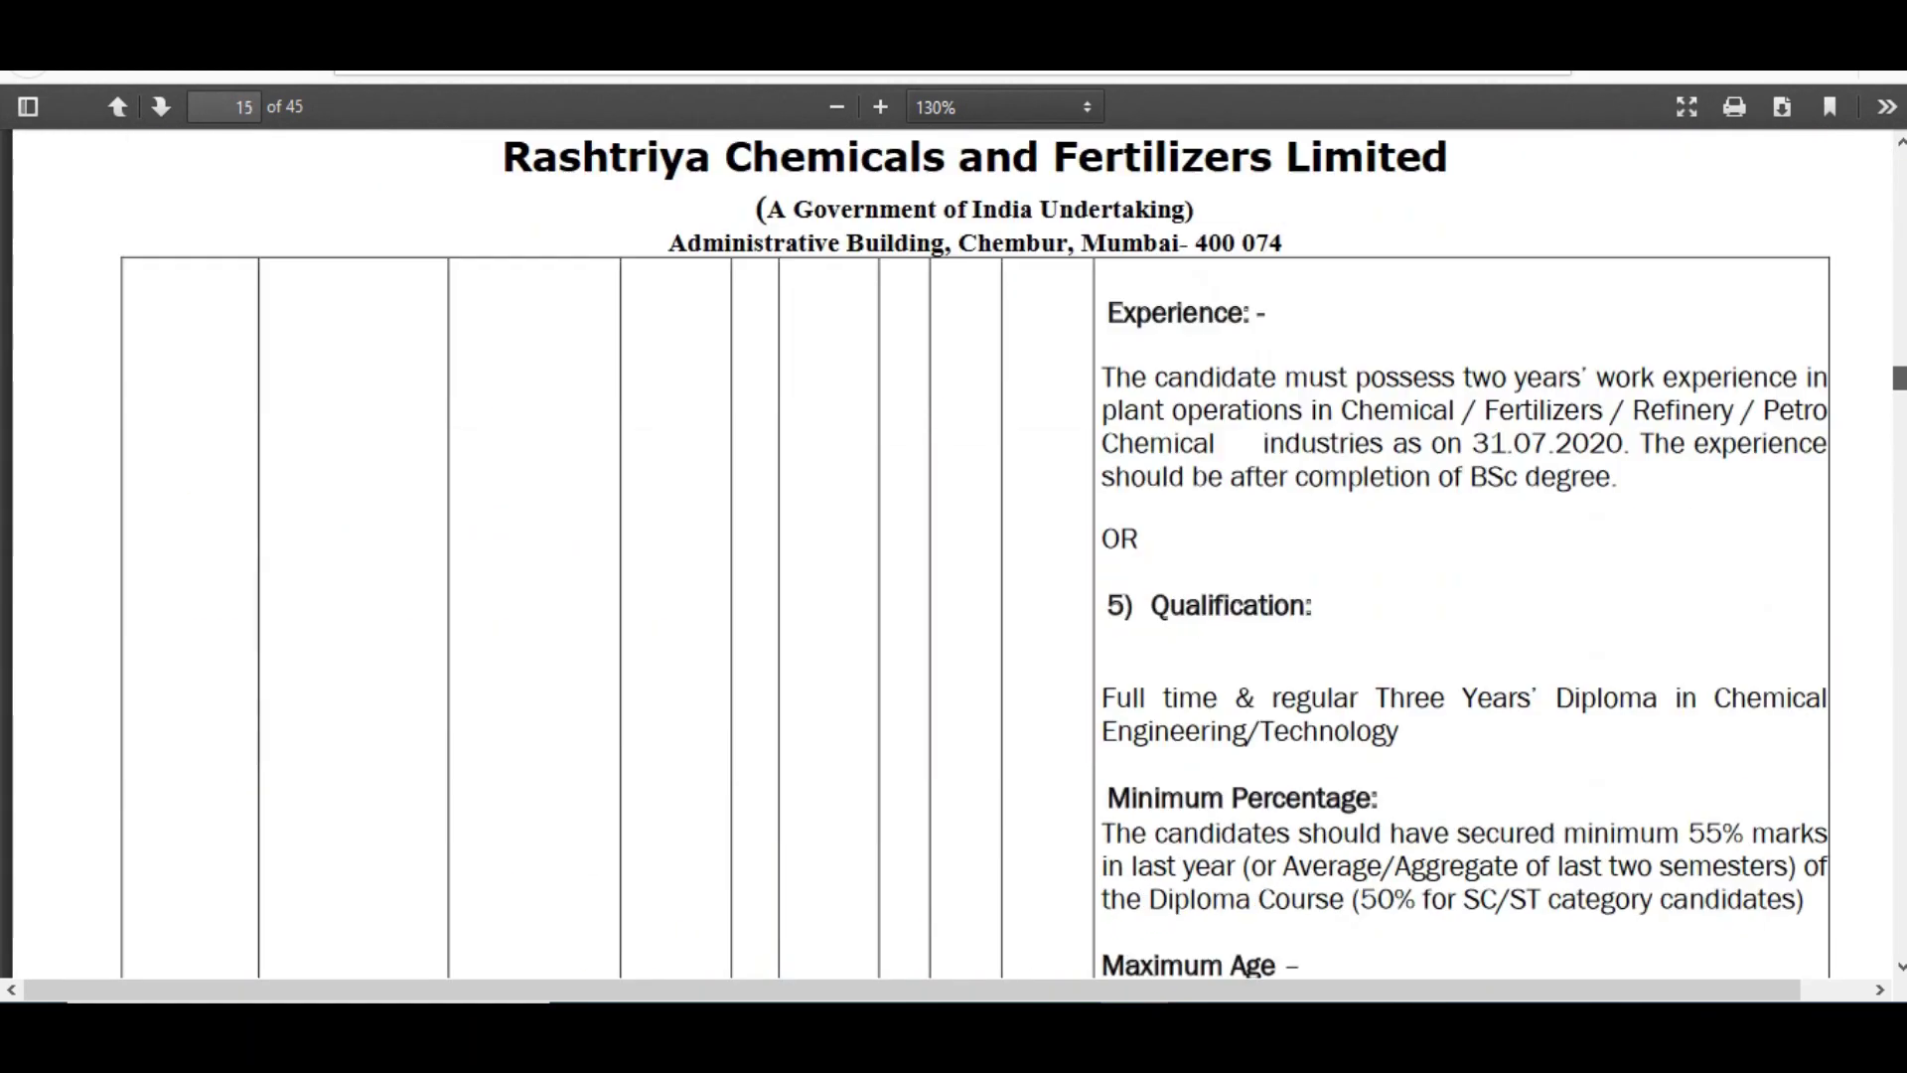
- Scroll the advertisement's eligibility pages, then jump back to page 1 of 45
{"action": "key", "text": "Home"}
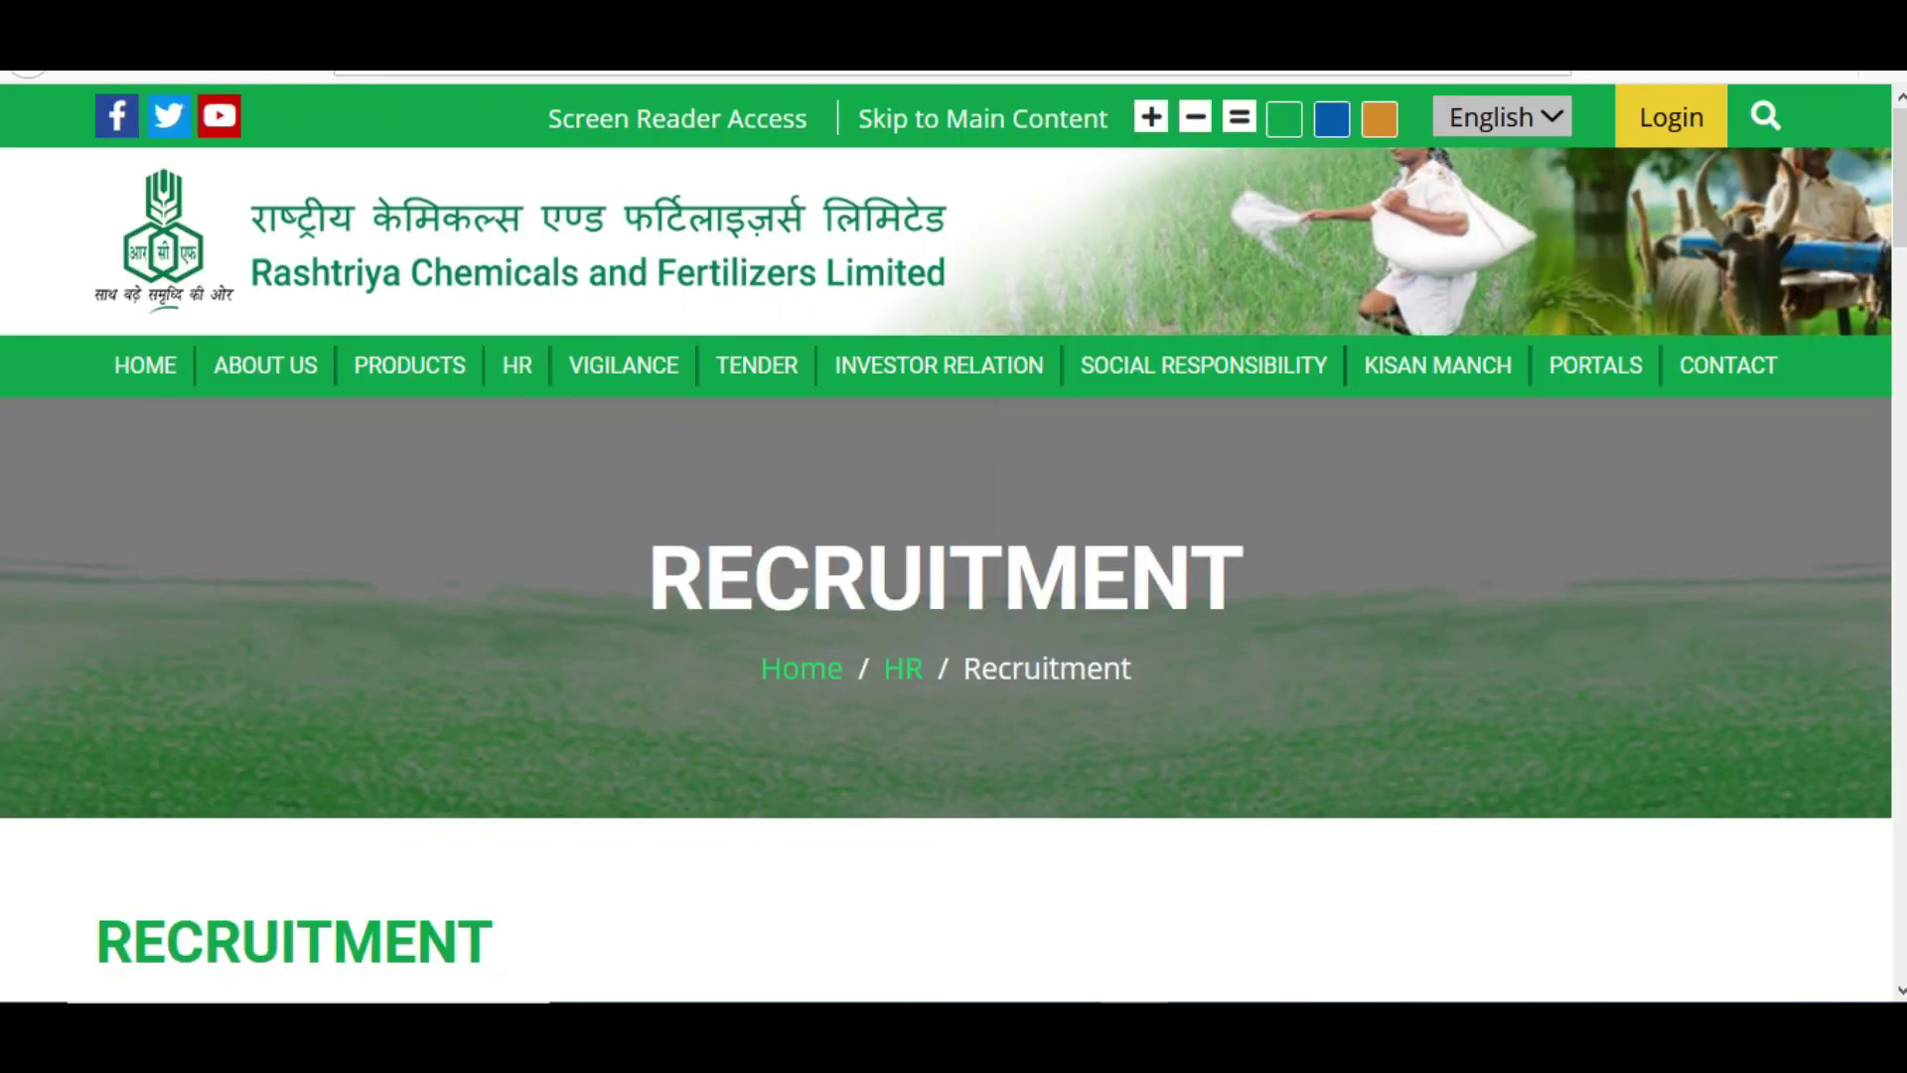
- Scroll down to the Management Trainees posting and open its Apply Online Now portal
{"action": "scroll", "coordinate": [953, 541], "scroll_direction": "down", "scroll_amount": 5}
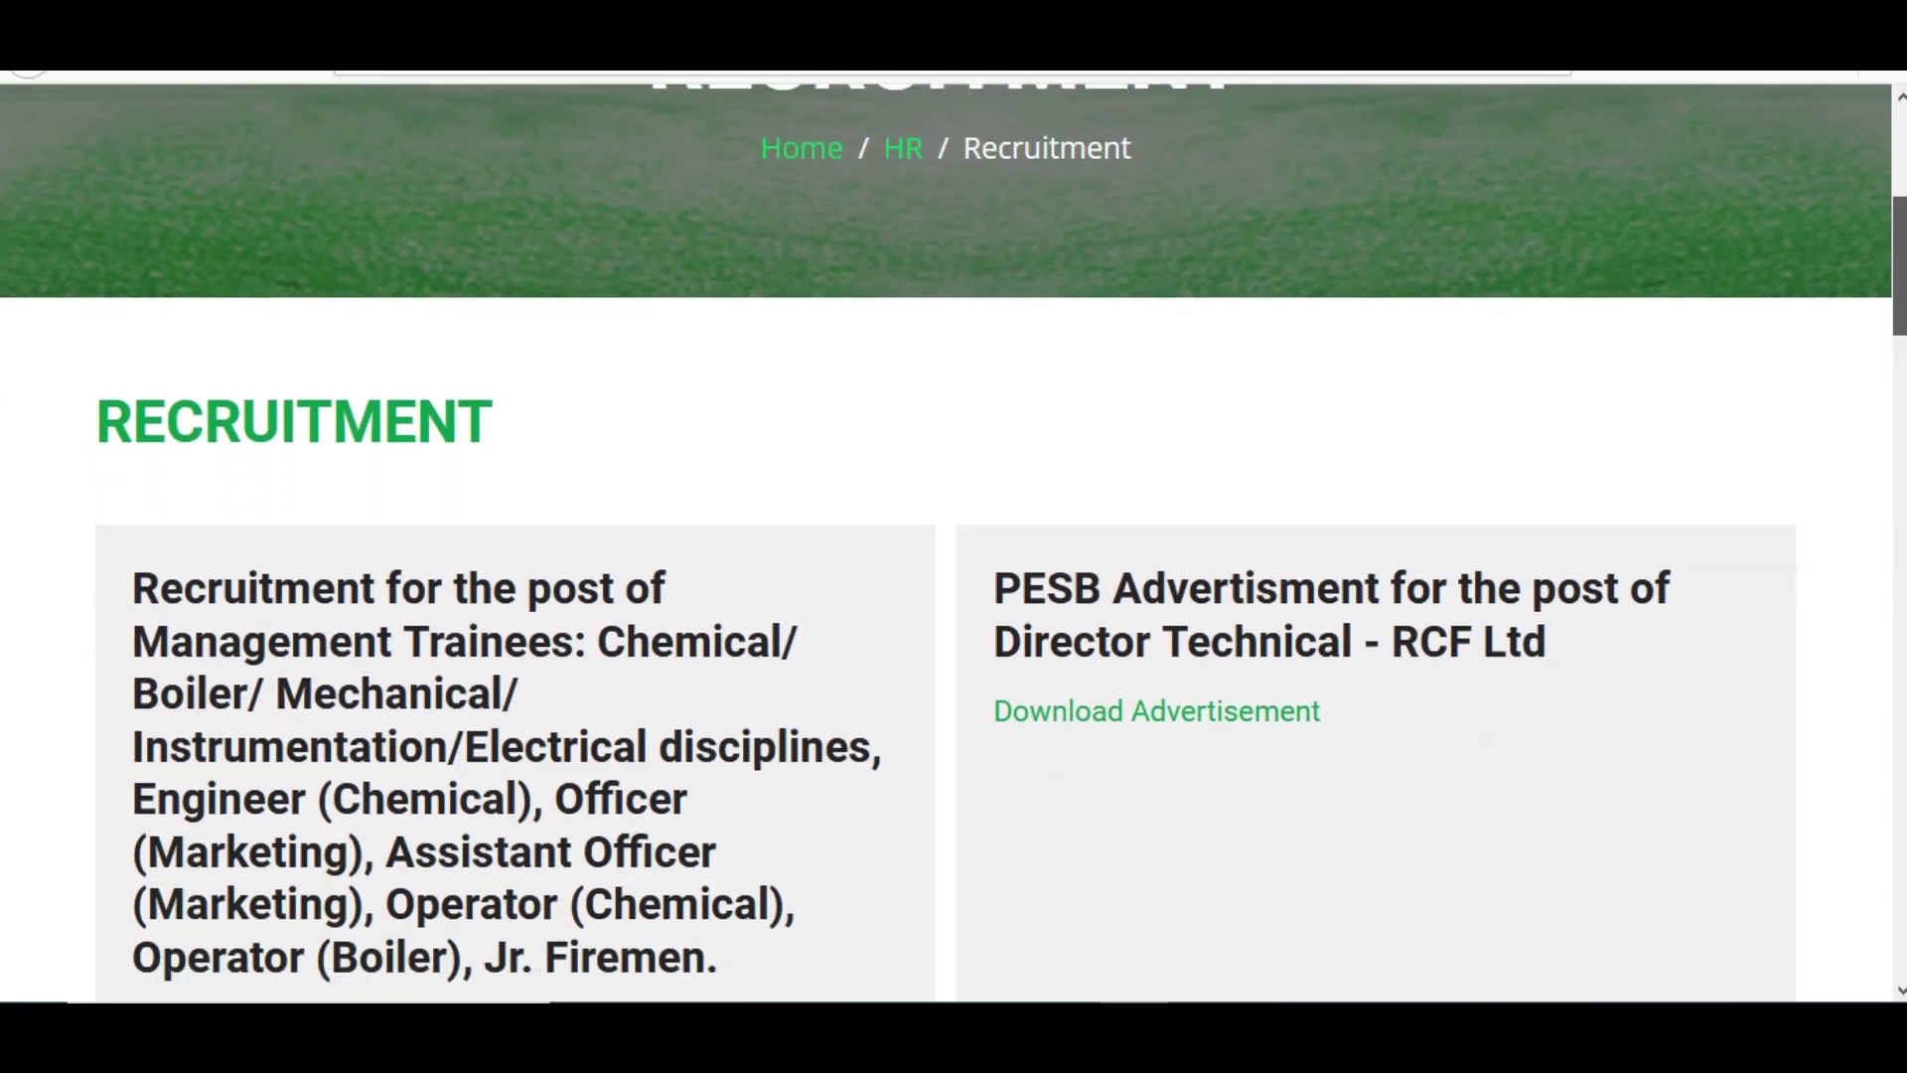
{"action": "scroll", "coordinate": [953, 542], "scroll_direction": "down", "scroll_amount": 6}
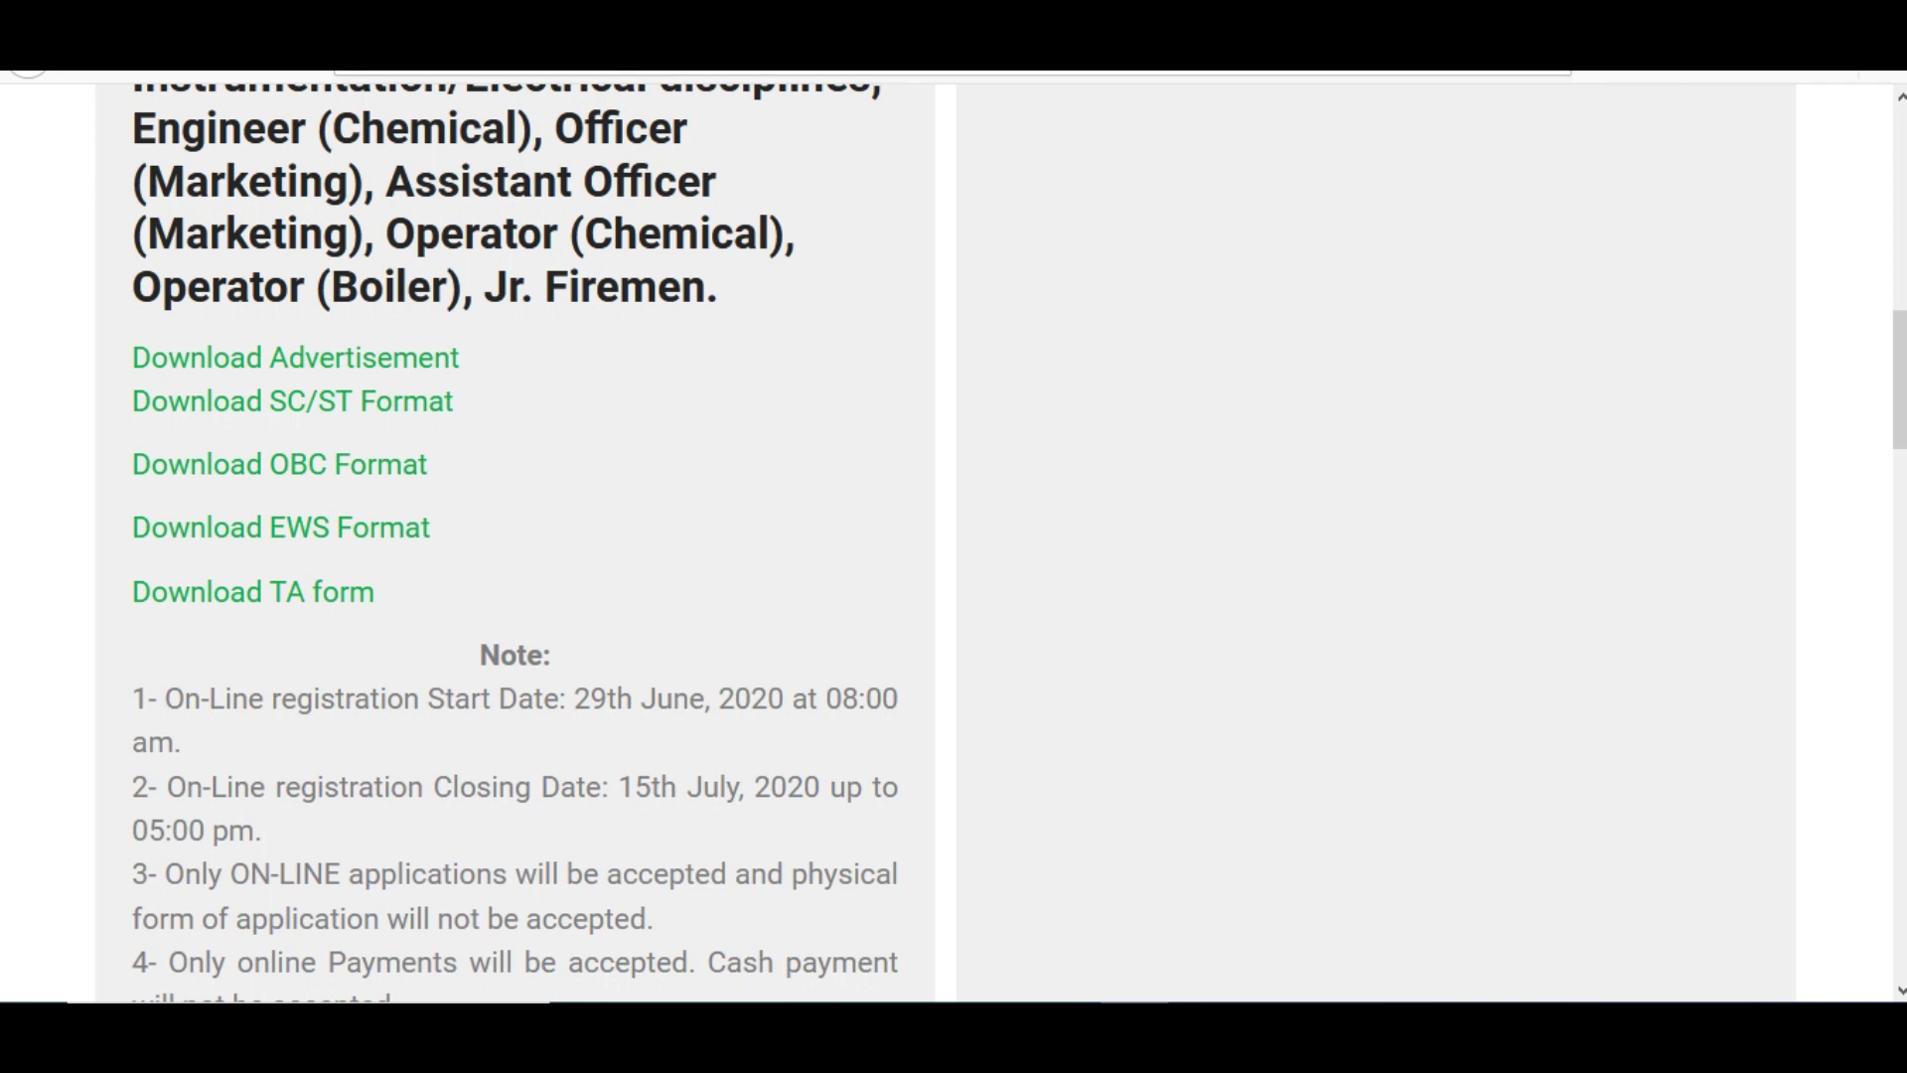
{"action": "scroll", "coordinate": [1899, 398], "scroll_direction": "down", "scroll_amount": 1}
{"action": "scroll", "coordinate": [993, 536], "scroll_direction": "down", "scroll_amount": 3}
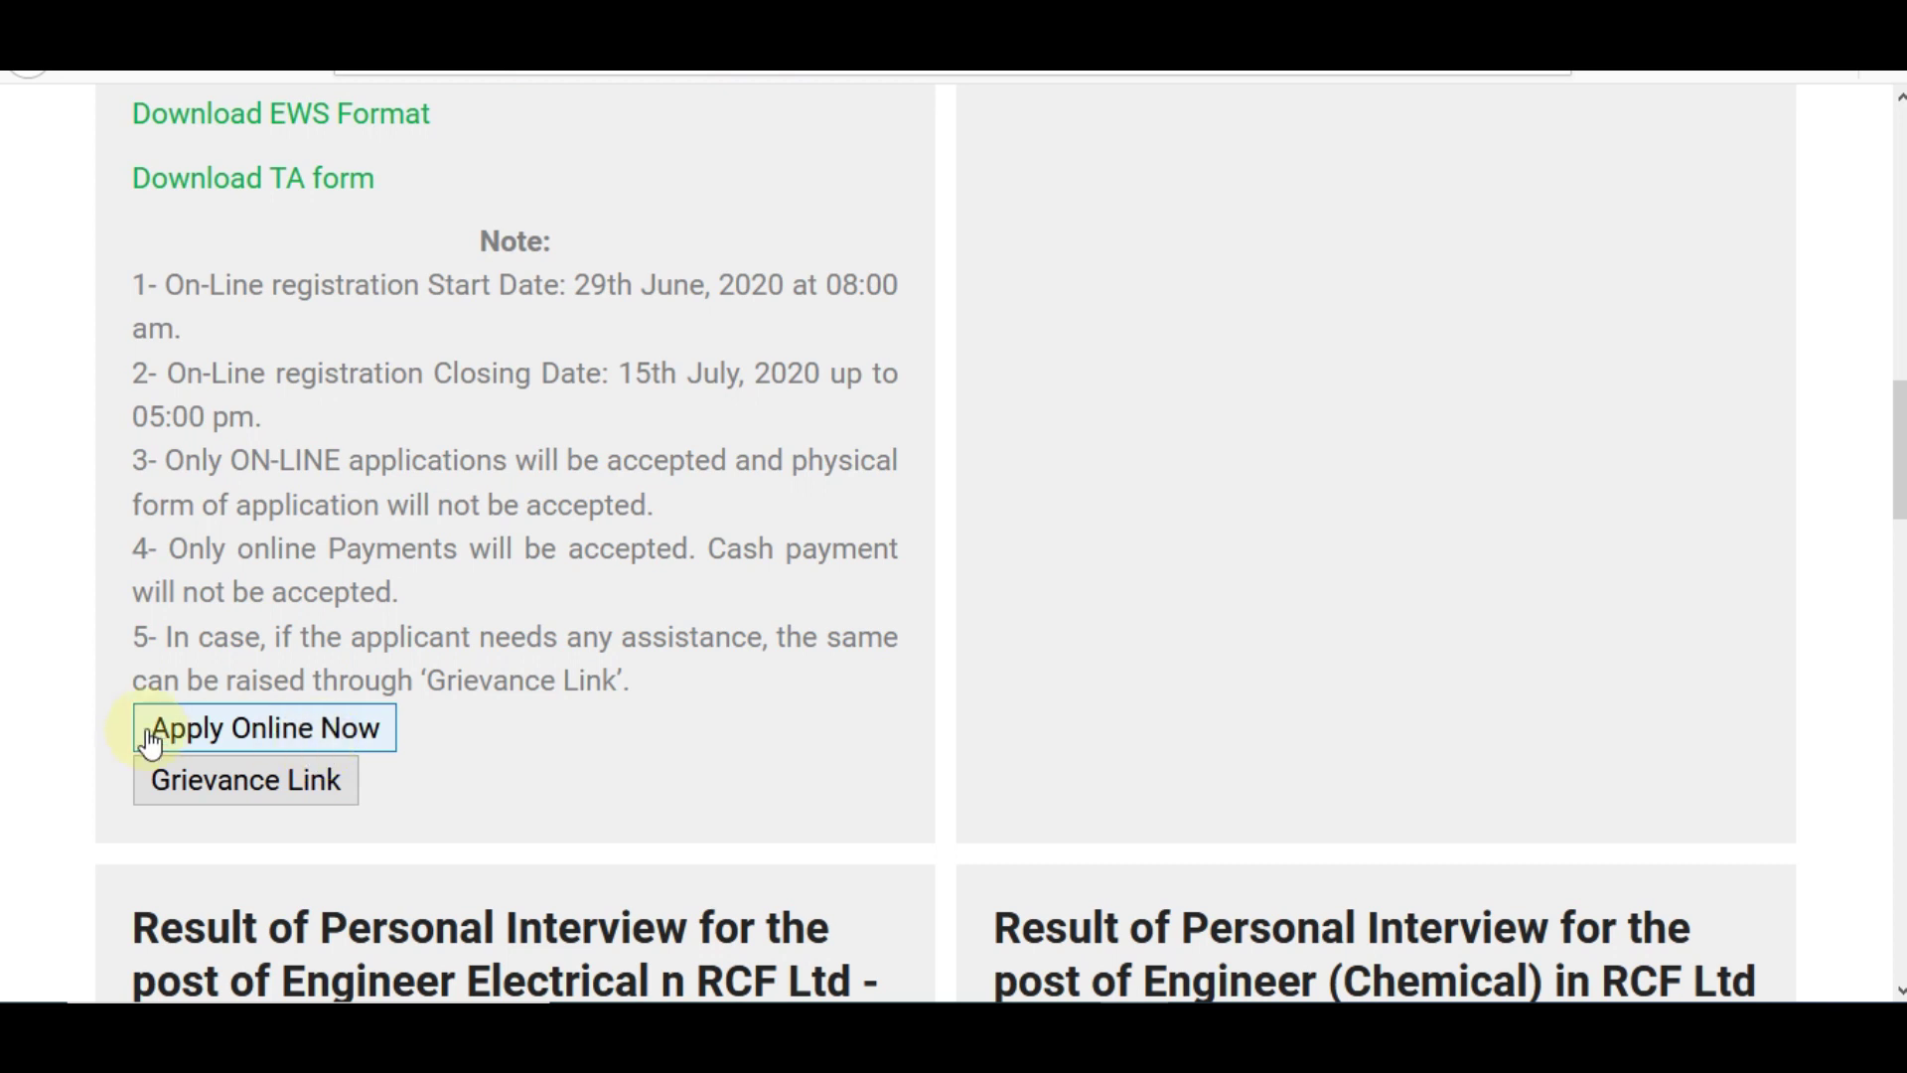
{"action": "right_click", "coordinate": [338, 752]}
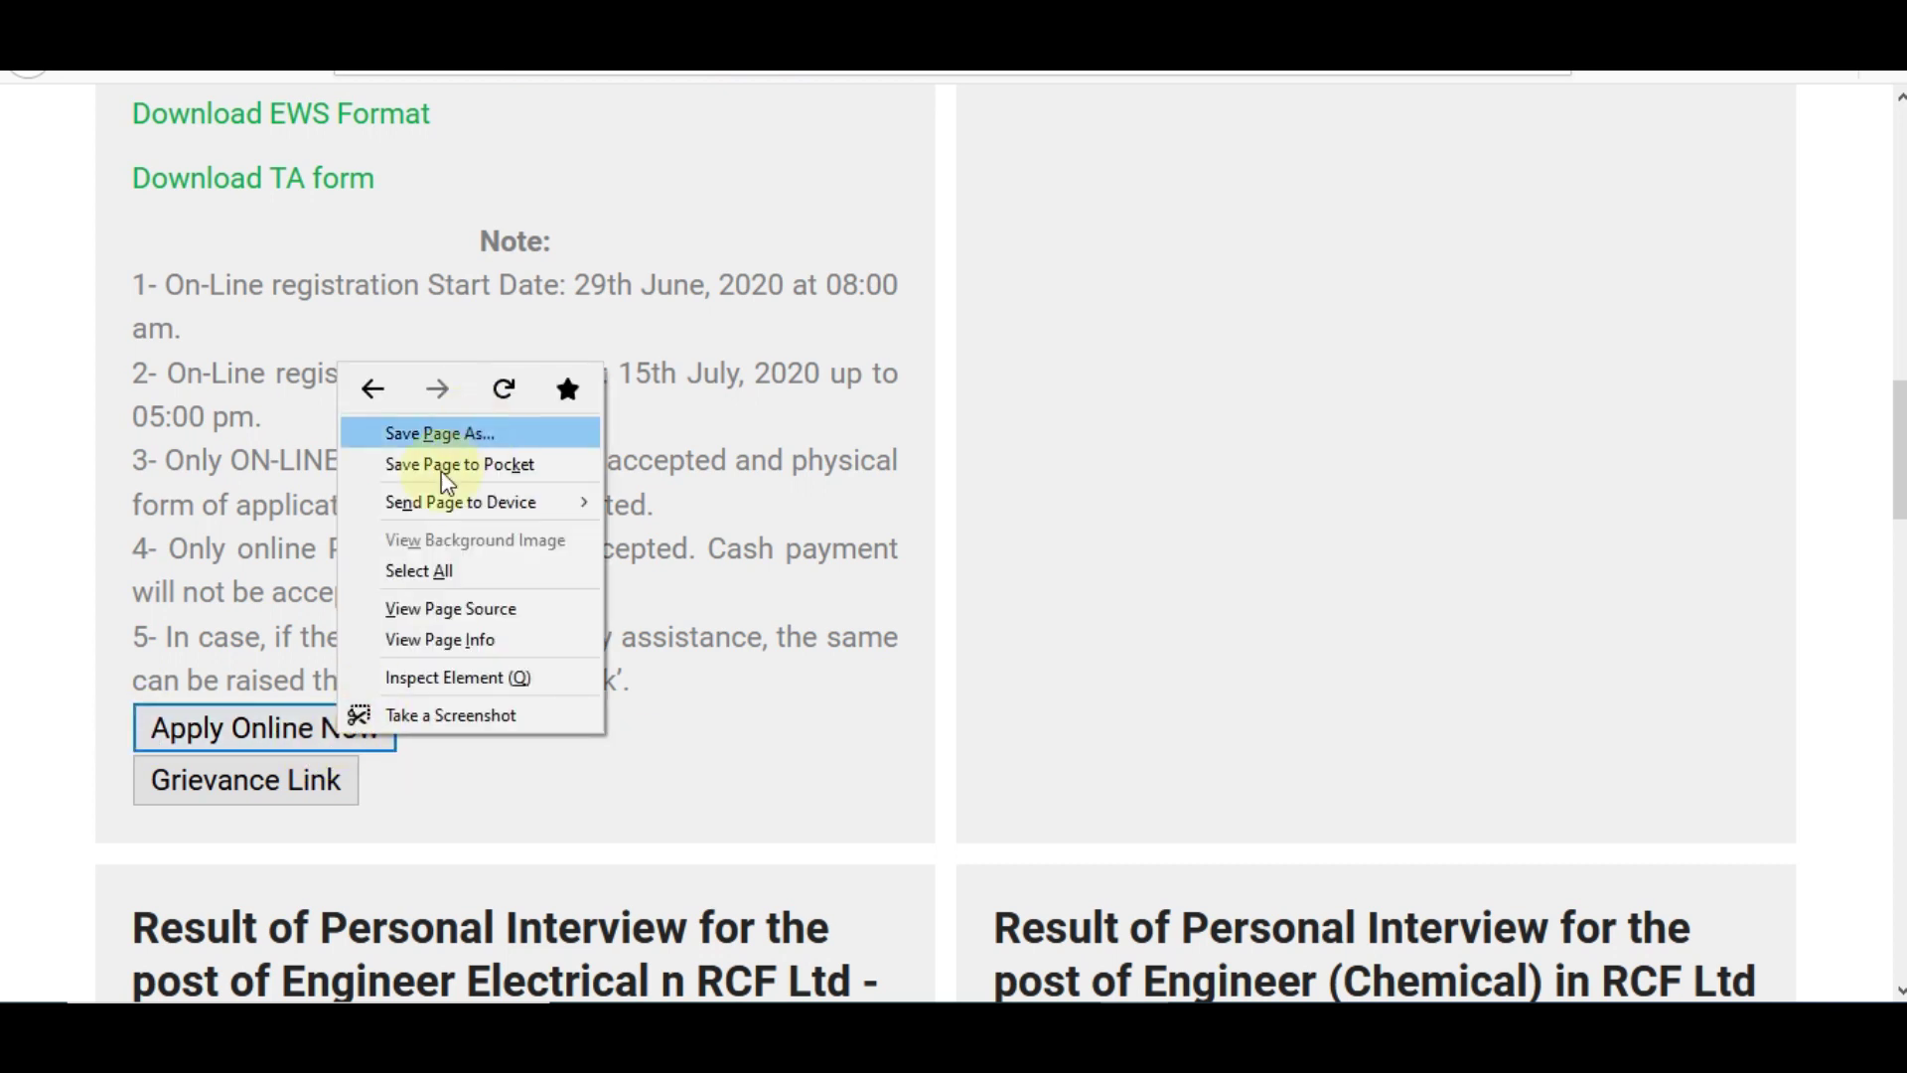
{"action": "left_click", "coordinate": [332, 724]}
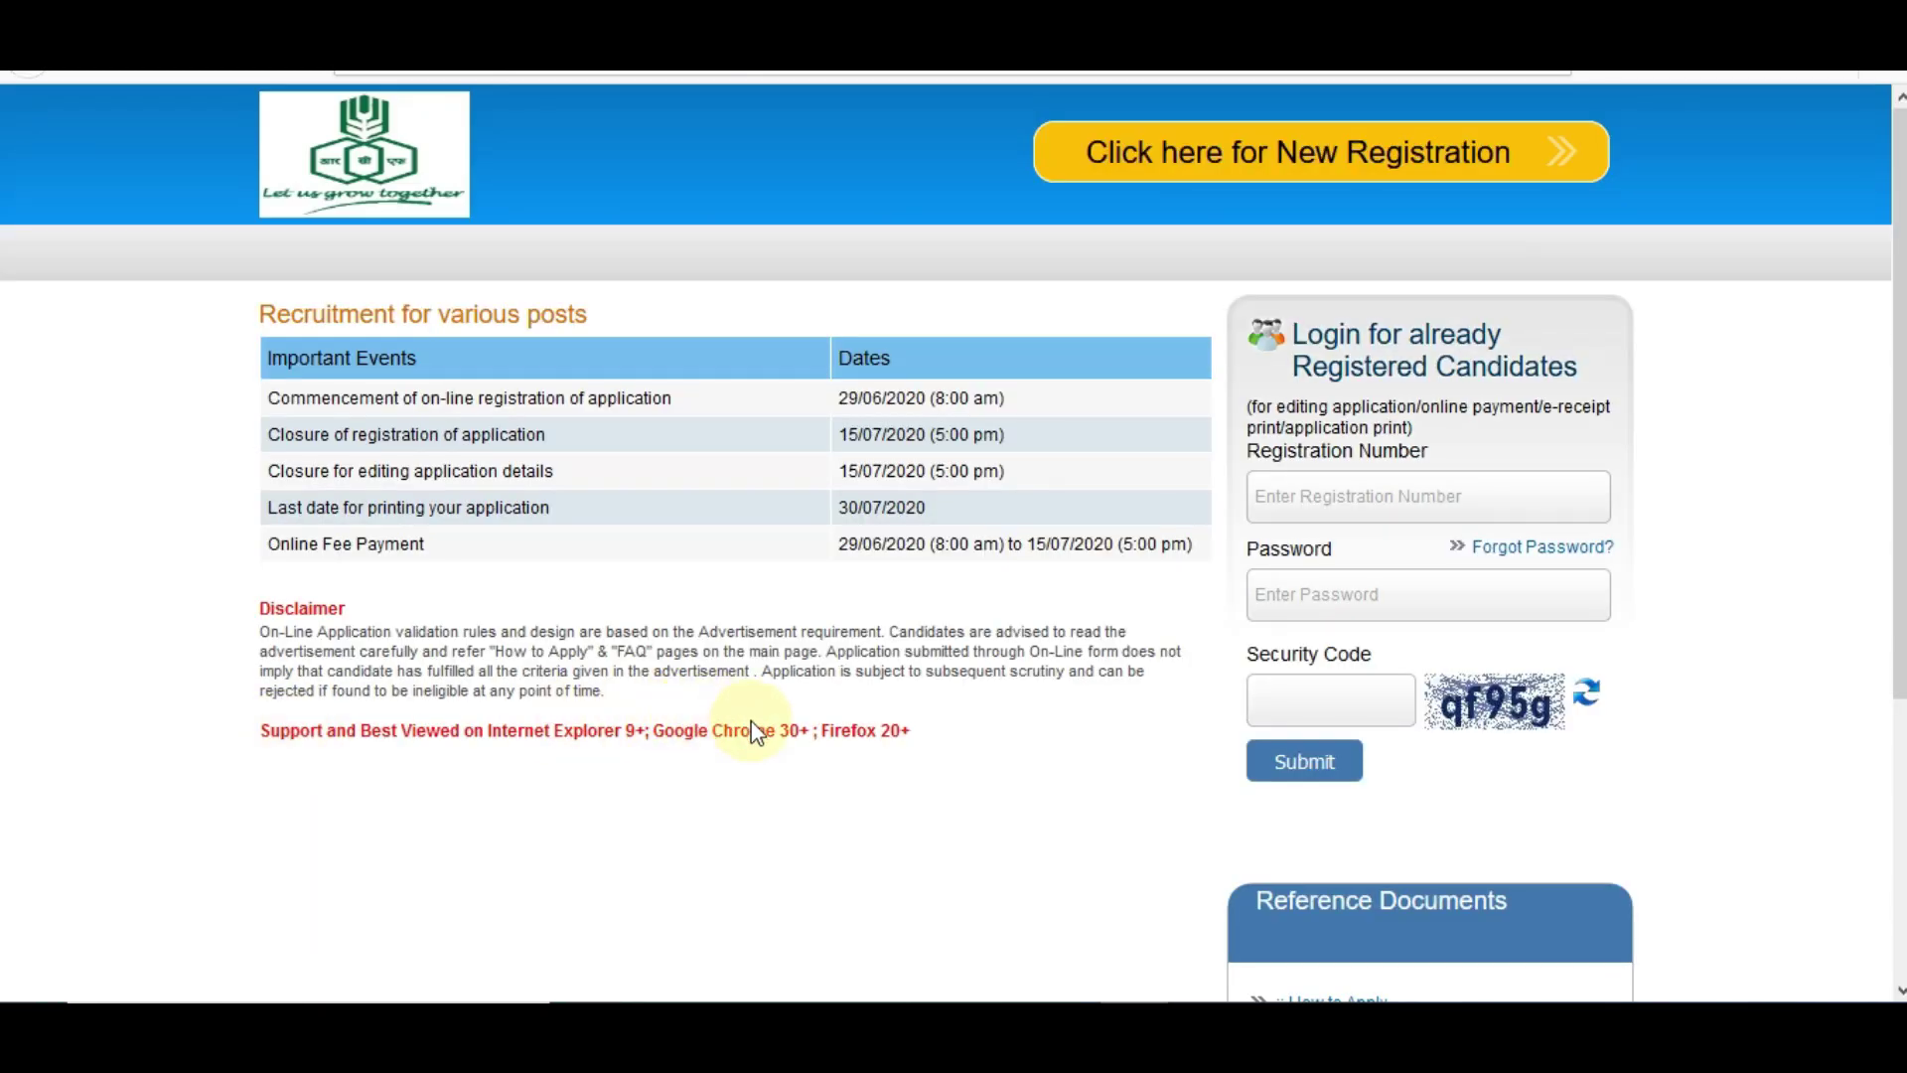
- Start a new candidate registration and continue past the Important Points notice
{"action": "scroll", "coordinate": [753, 730], "scroll_direction": "down", "scroll_amount": 3}
{"action": "scroll", "coordinate": [753, 730], "scroll_direction": "up", "scroll_amount": 5}
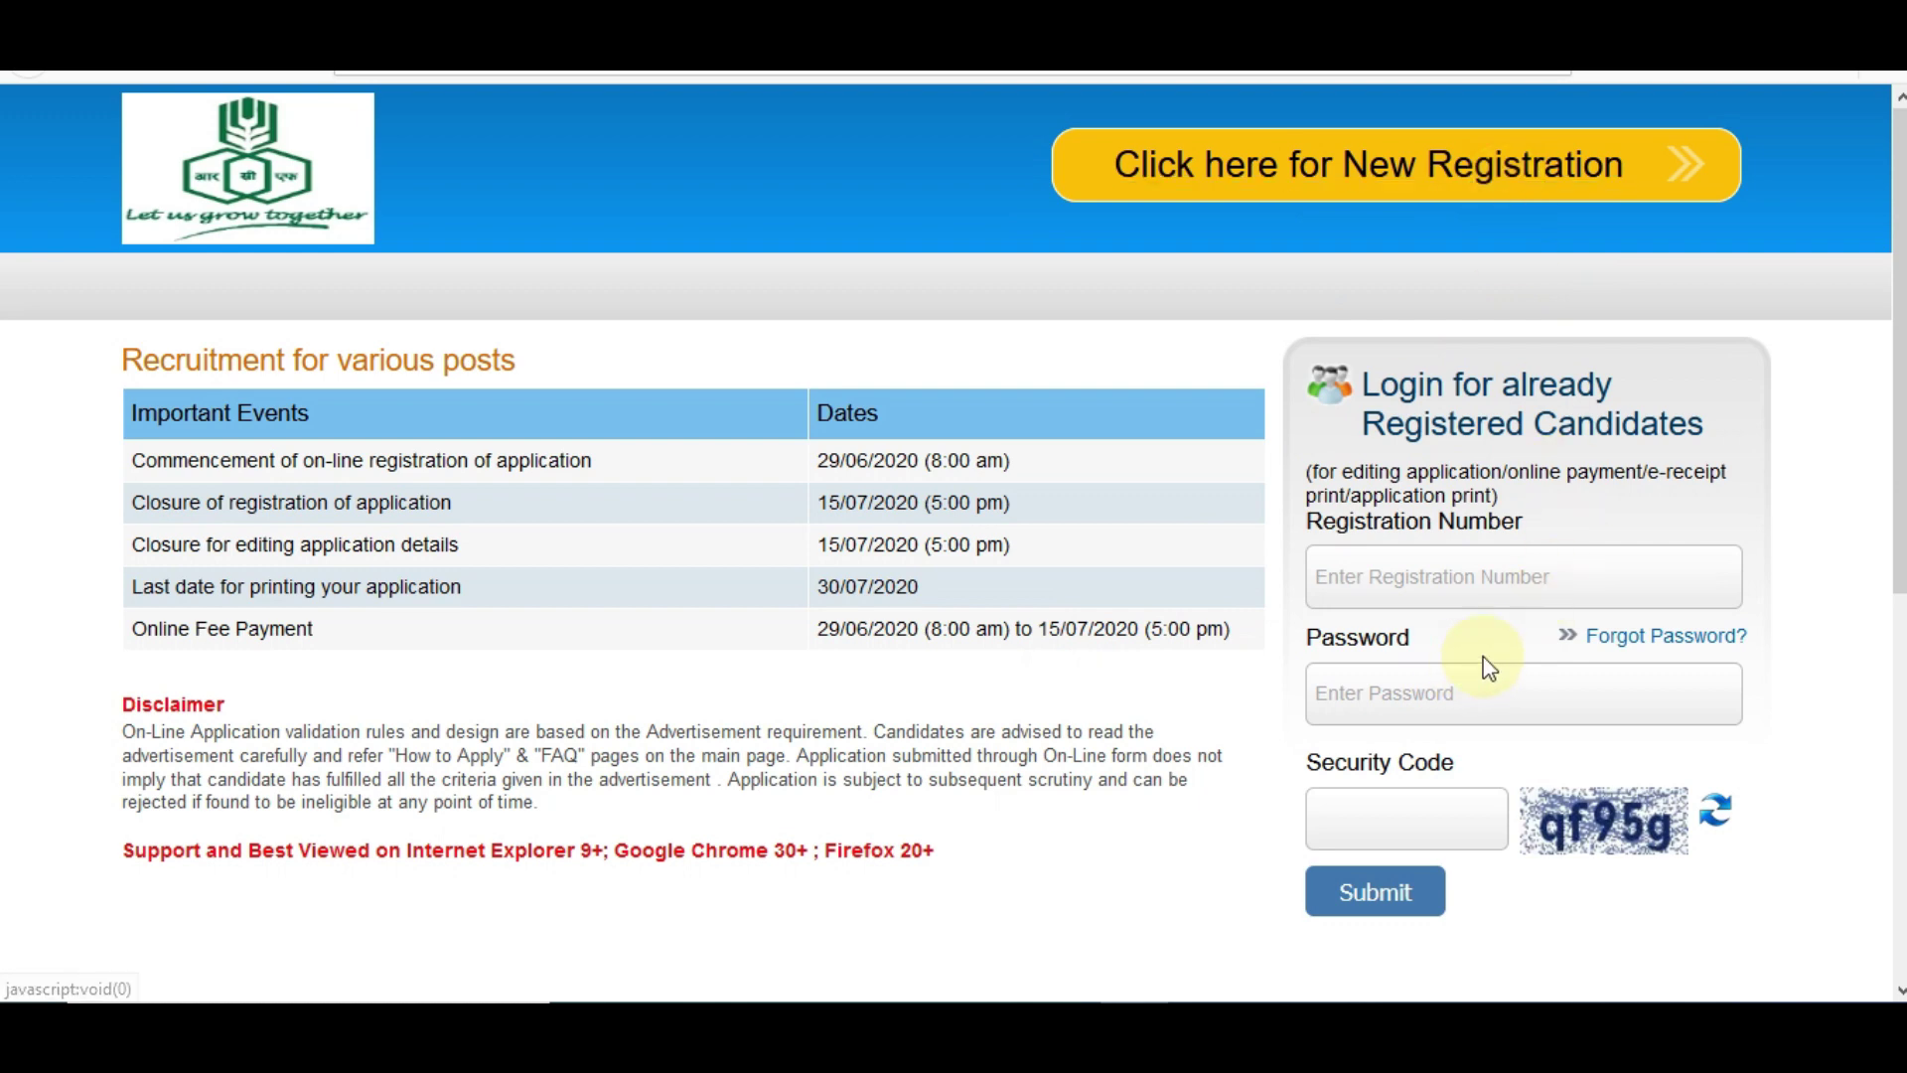
{"action": "left_click", "coordinate": [1363, 175]}
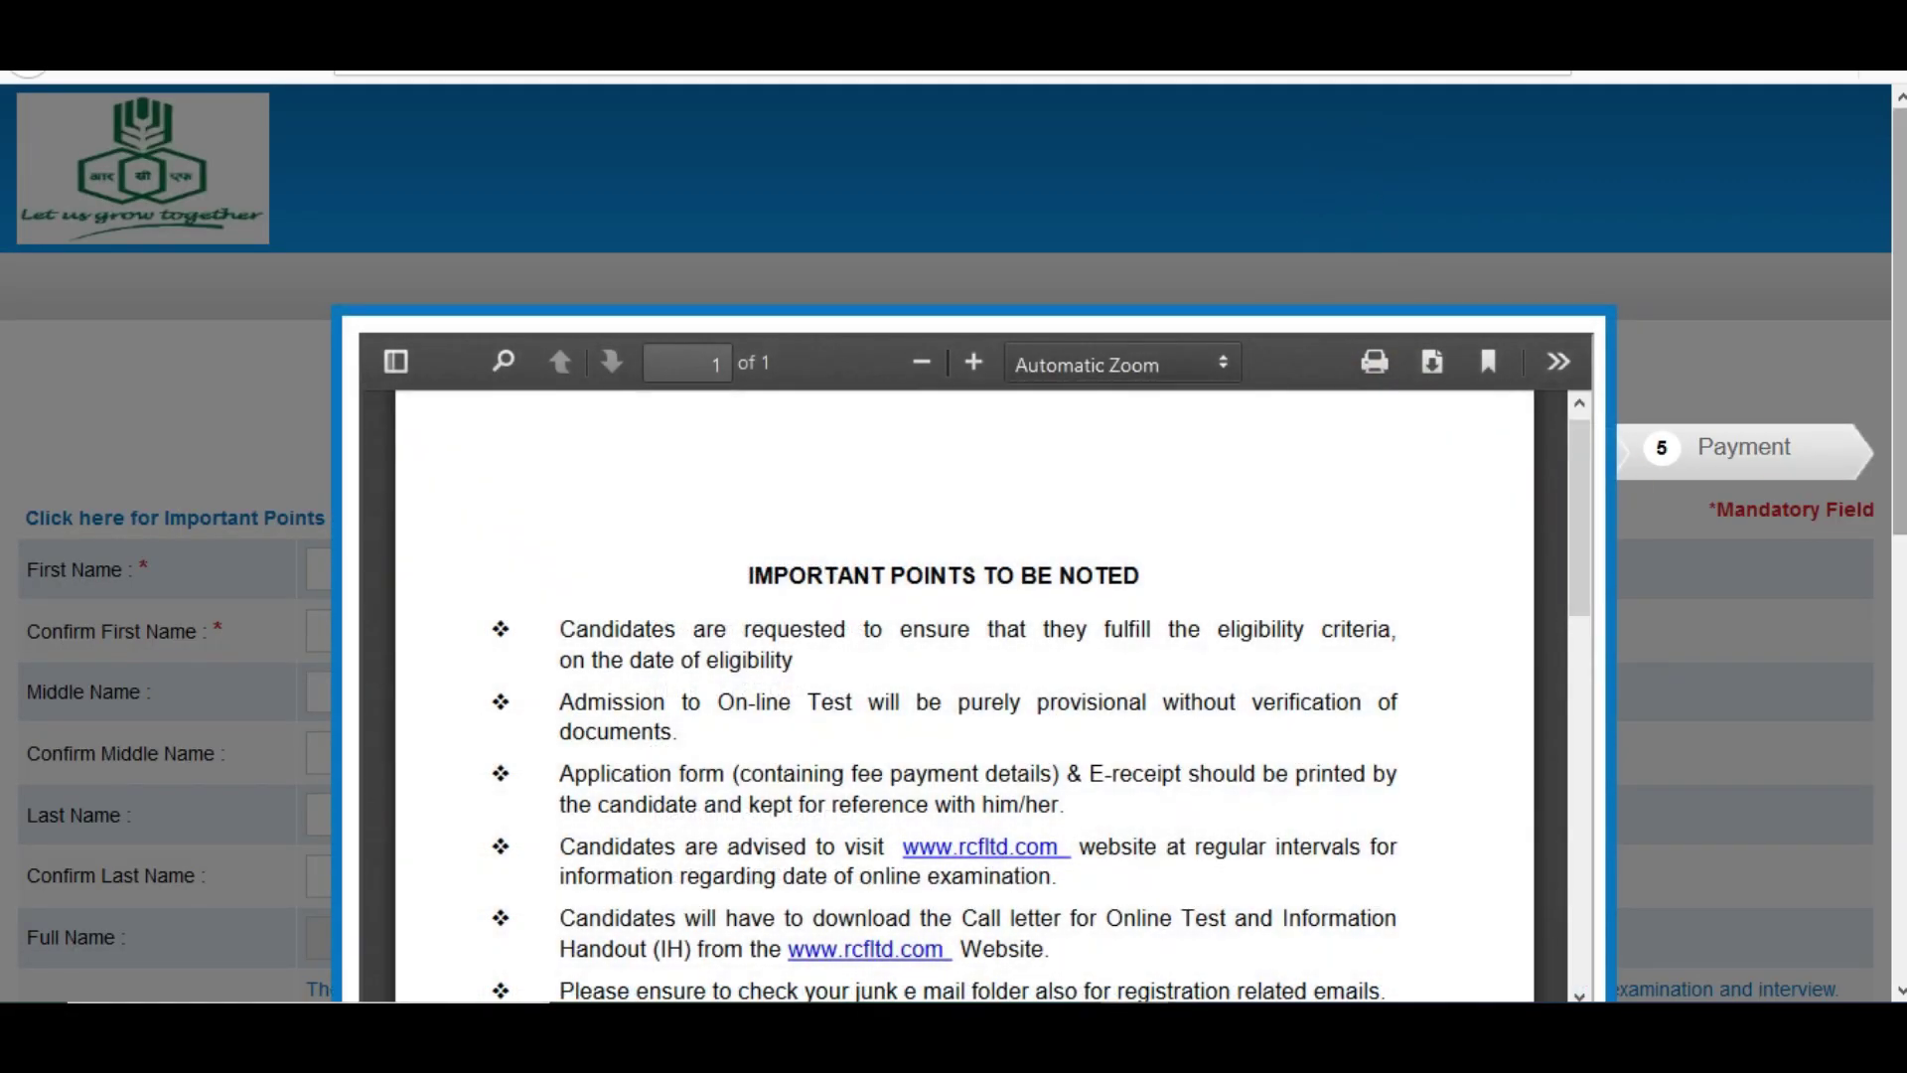
{"action": "scroll", "coordinate": [1415, 423], "scroll_direction": "down", "scroll_amount": 3}
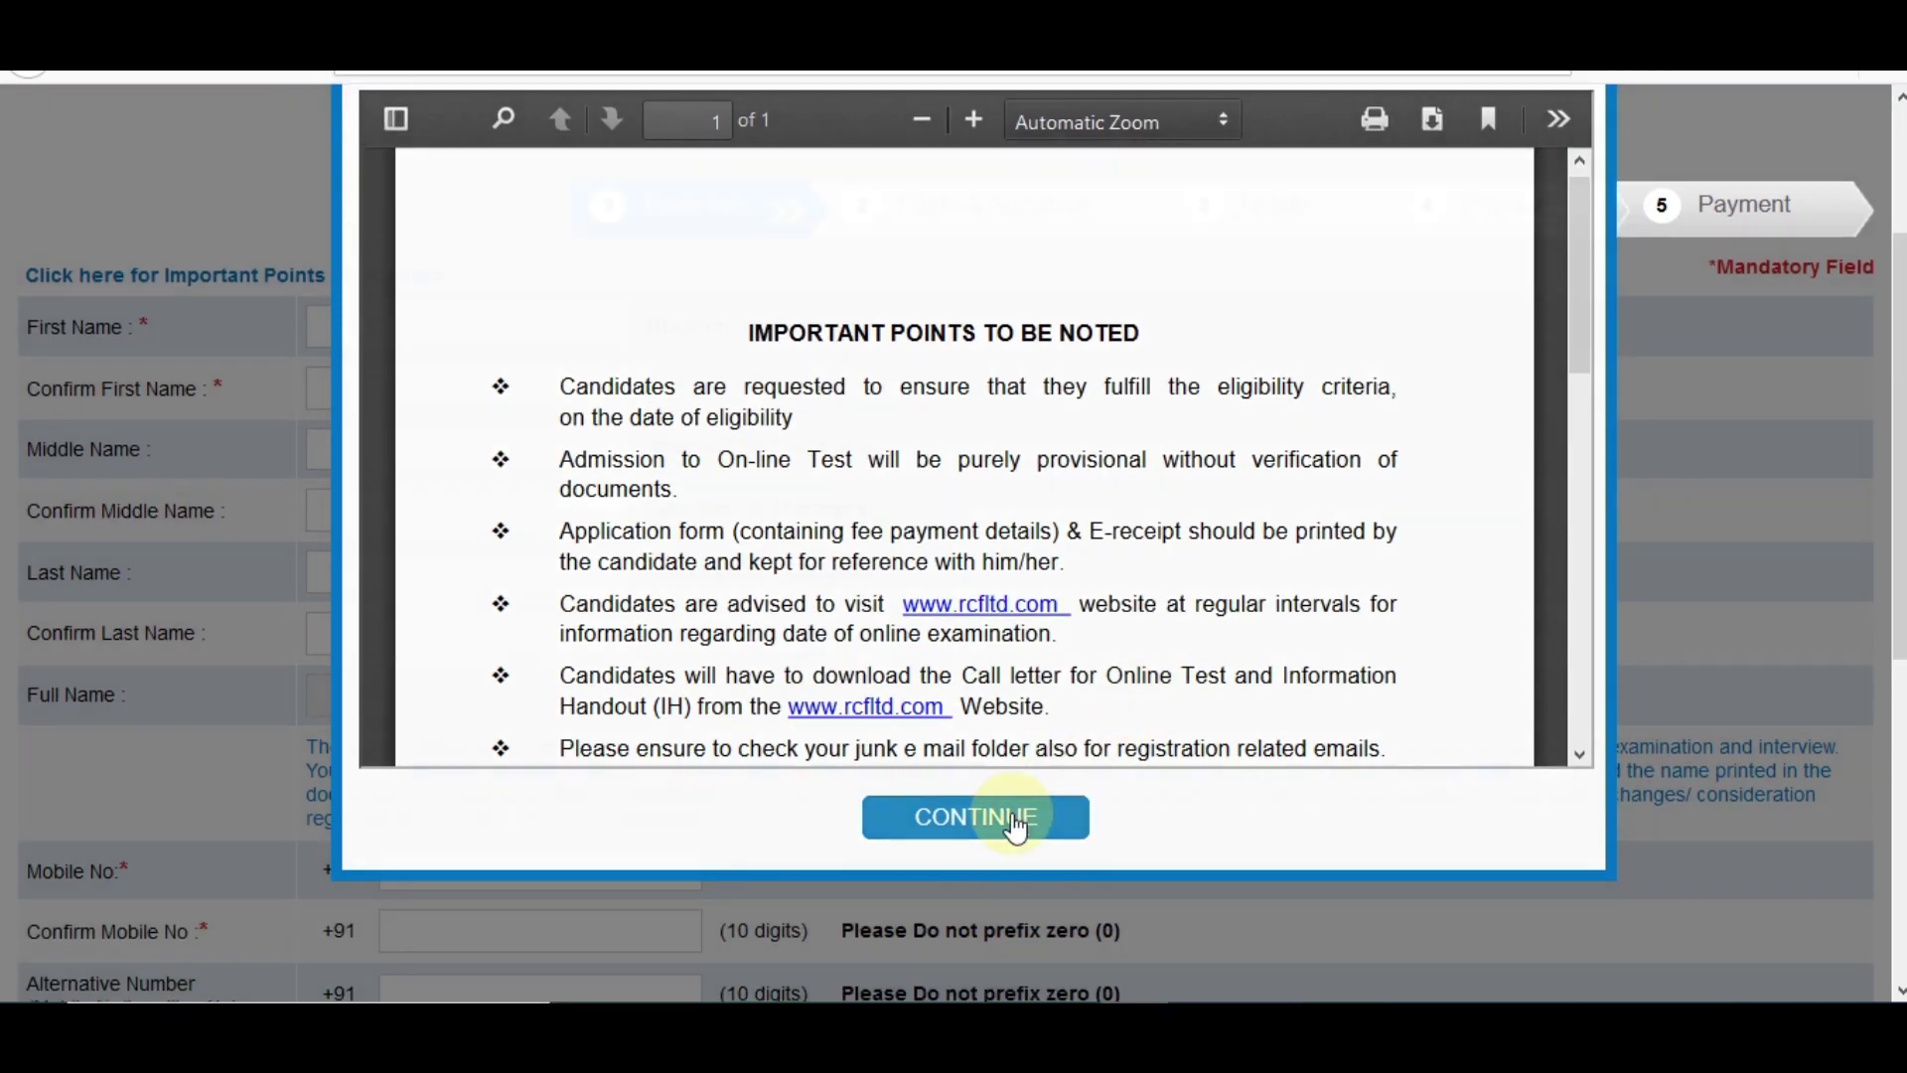
{"action": "left_click", "coordinate": [1013, 820]}
- Enter the candidate's first and last name and fill both confirm fields
{"action": "left_click", "coordinate": [364, 336]}
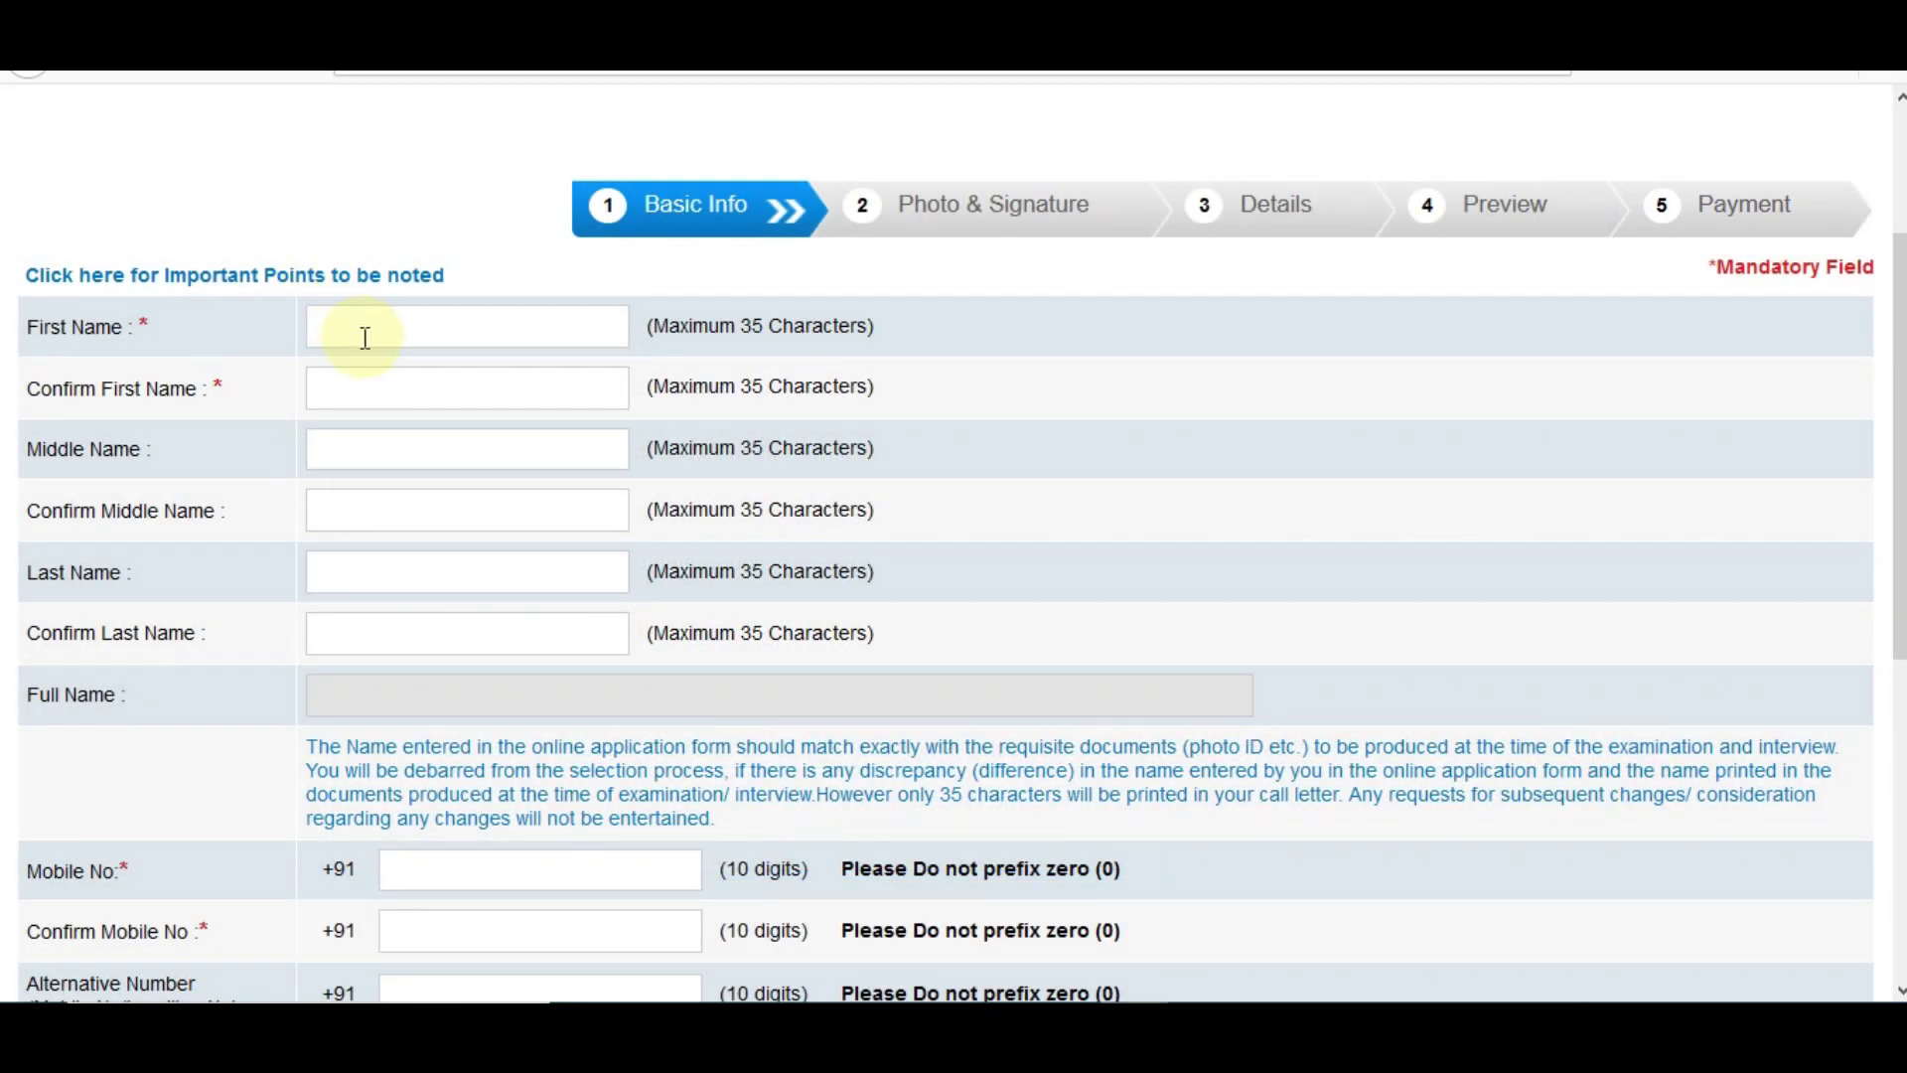
{"action": "key", "text": "Tab"}
{"action": "left_click", "coordinate": [377, 459]}
{"action": "scroll", "coordinate": [344, 386], "scroll_direction": "down", "scroll_amount": 2}
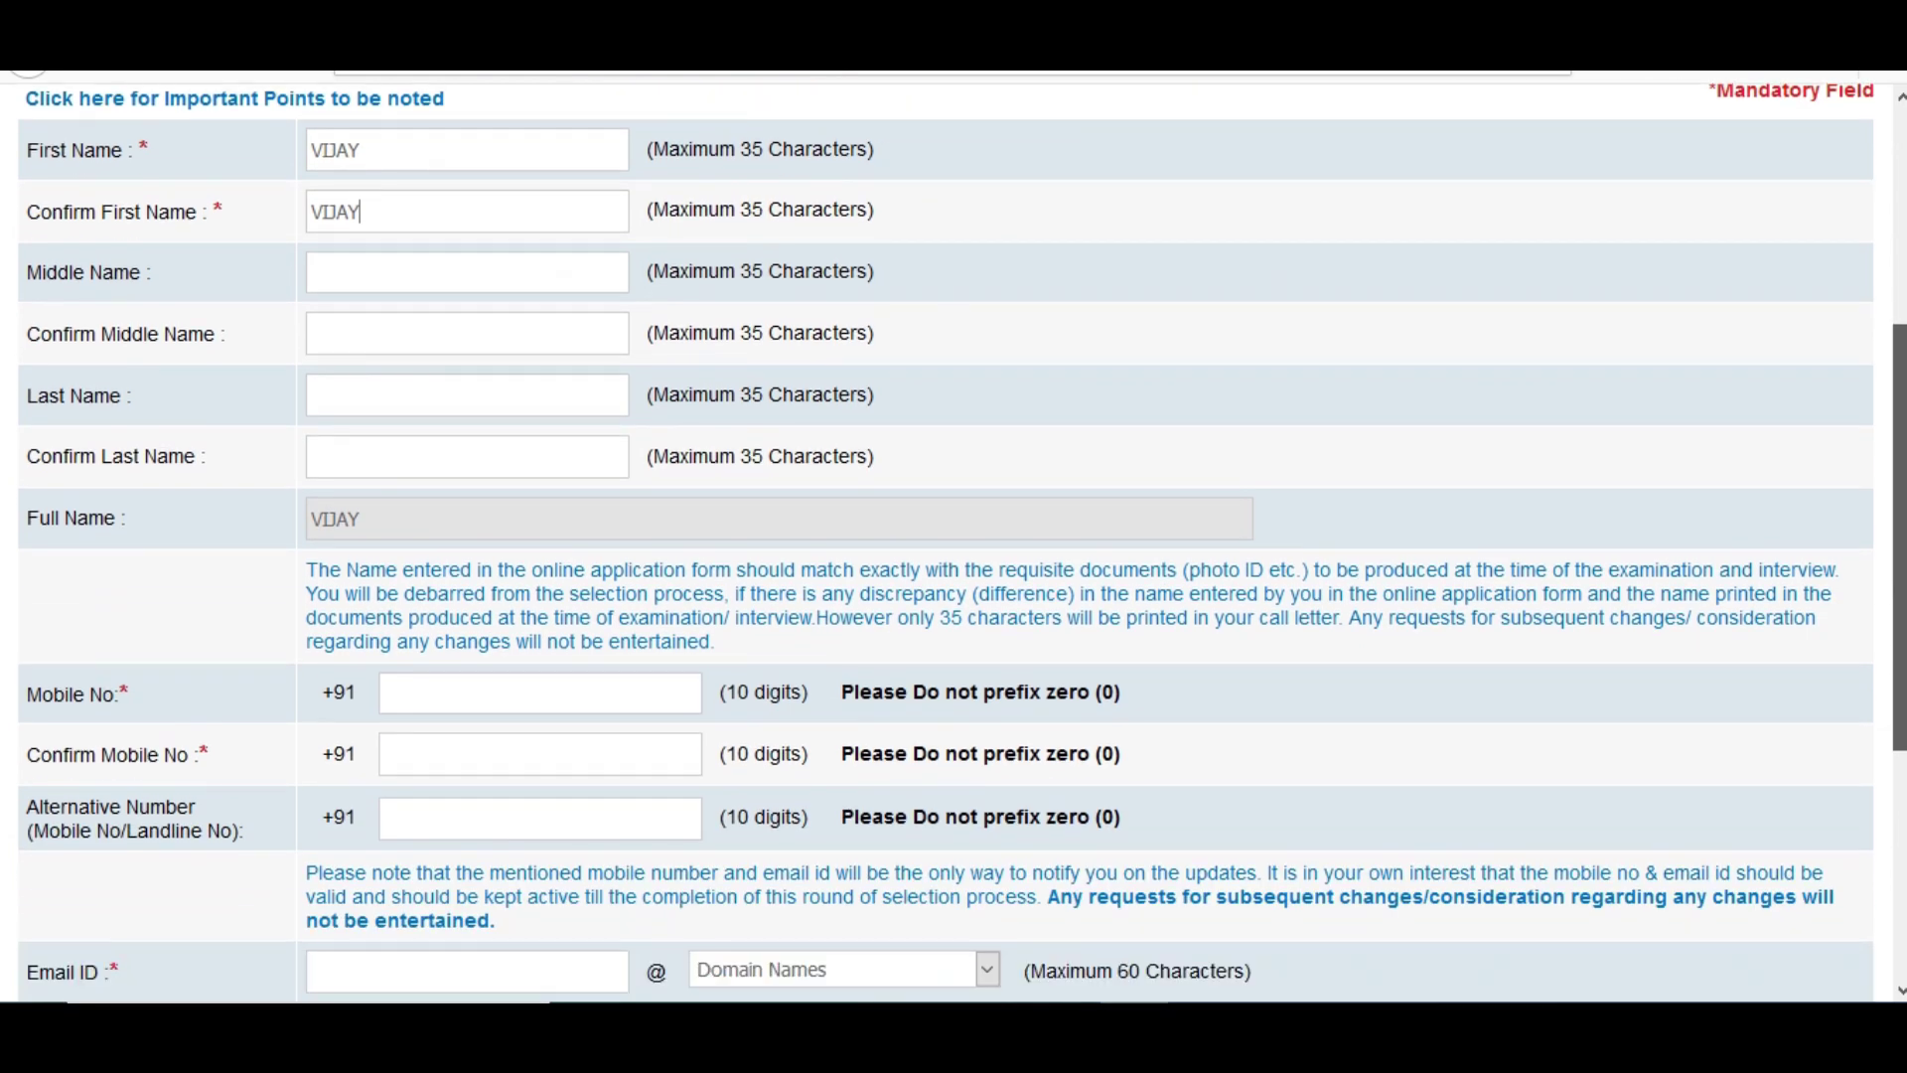
{"action": "left_click", "coordinate": [343, 386]}
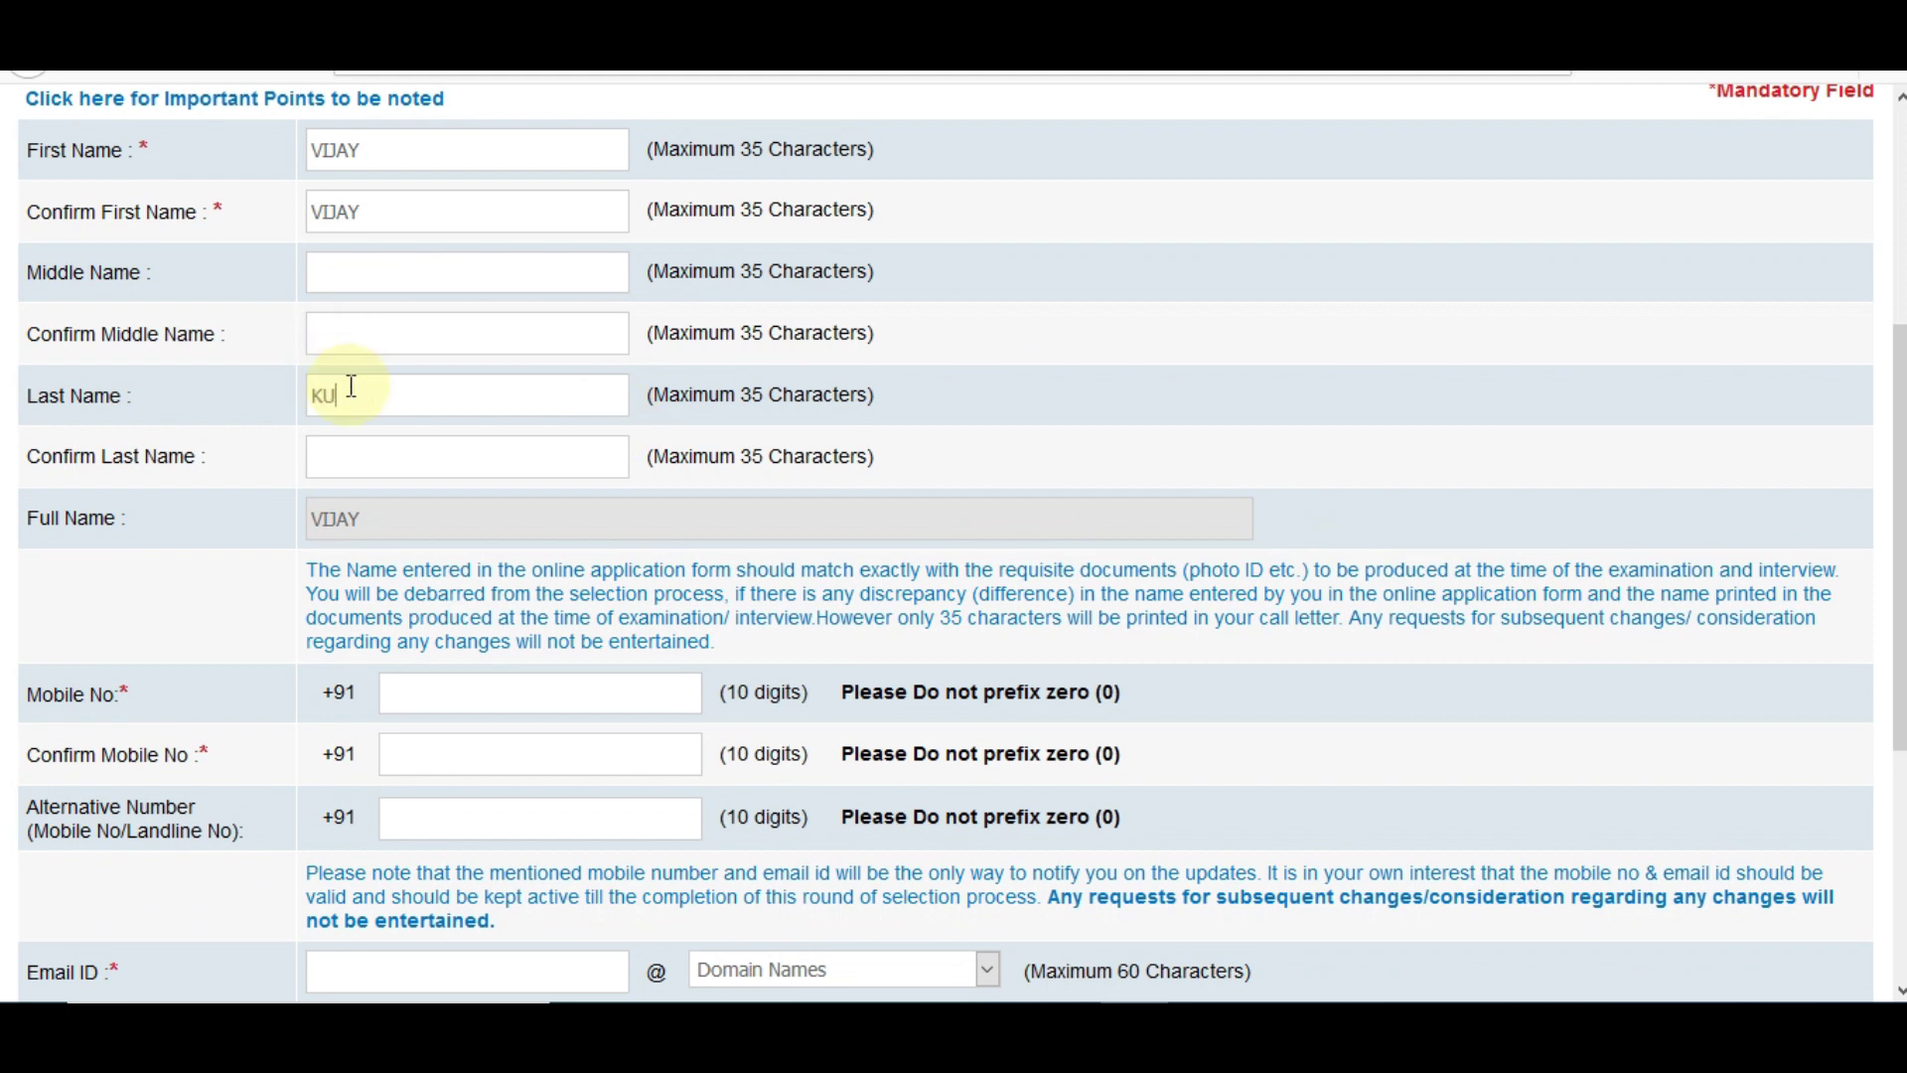
{"action": "key", "text": "Tab"}
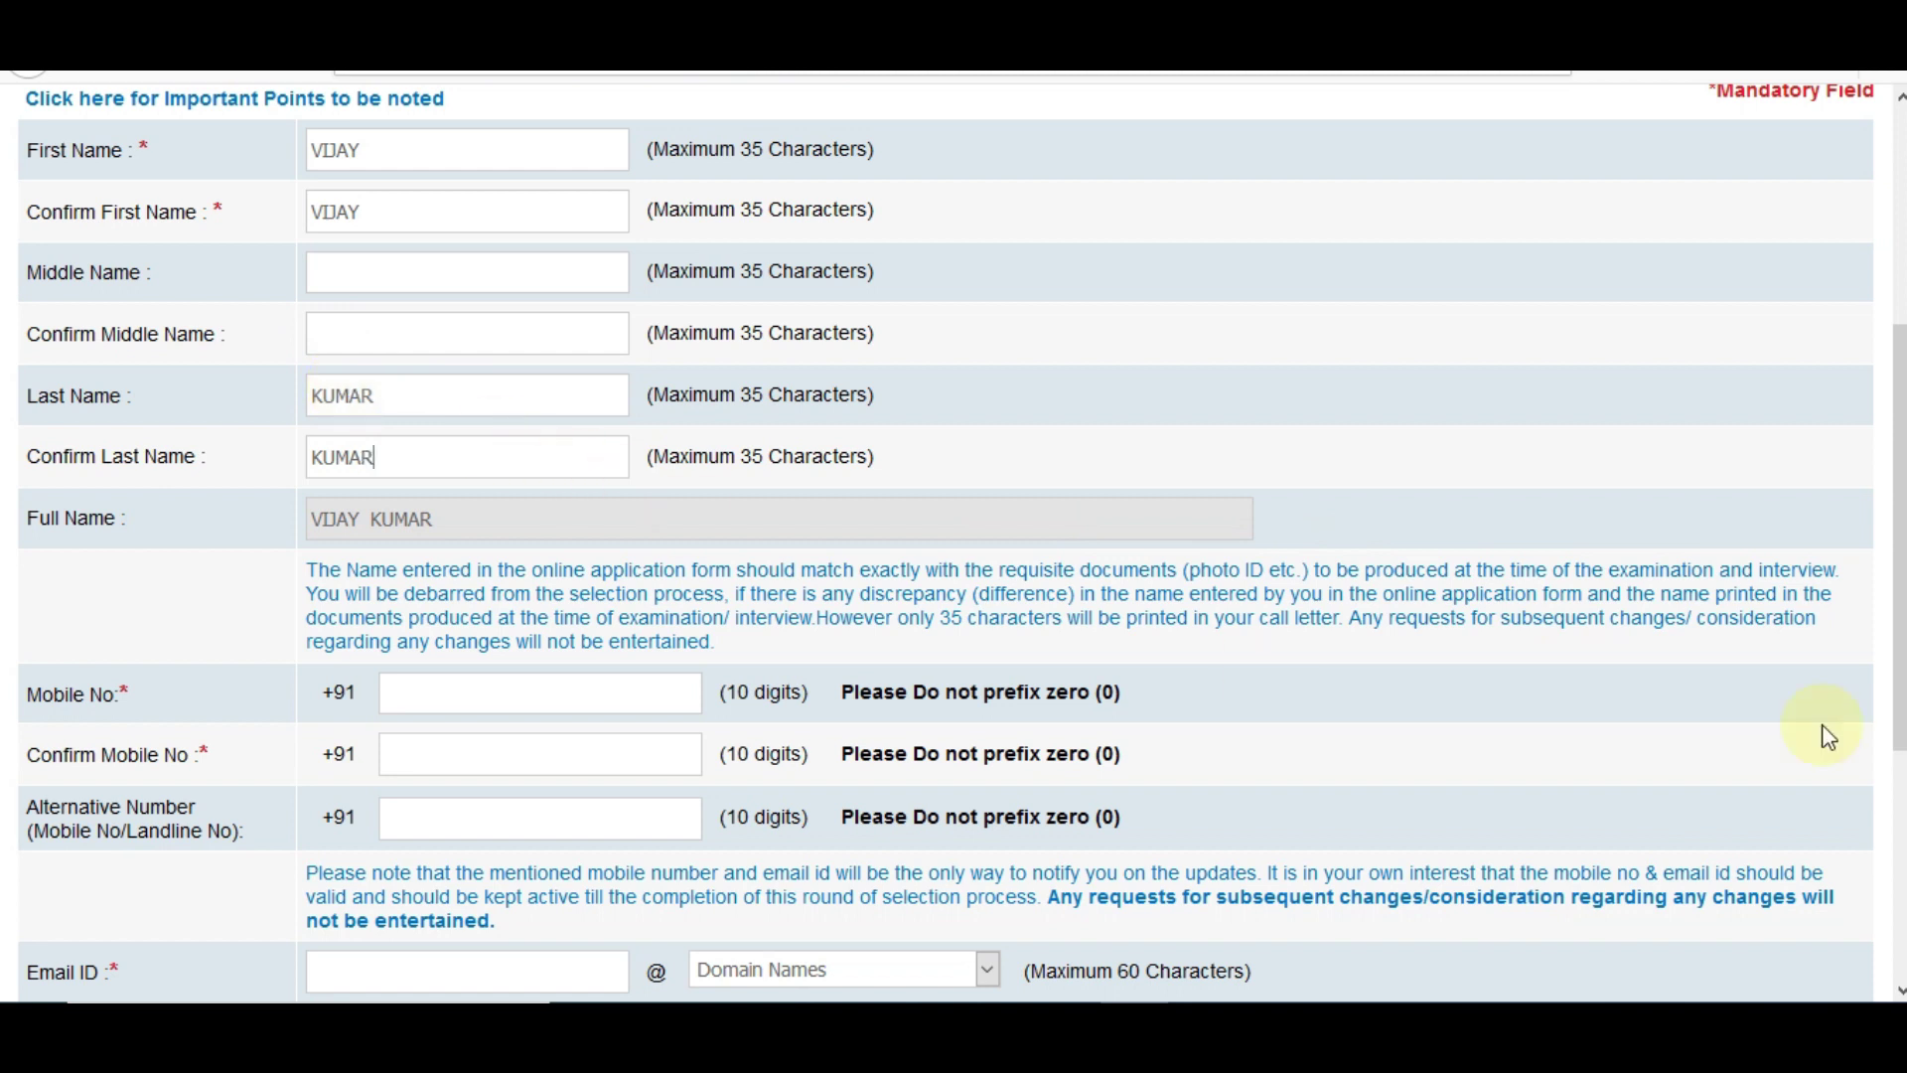
- Enter the candidate's mobile number and confirm it
{"action": "scroll", "coordinate": [1821, 732], "scroll_direction": "down", "scroll_amount": 3}
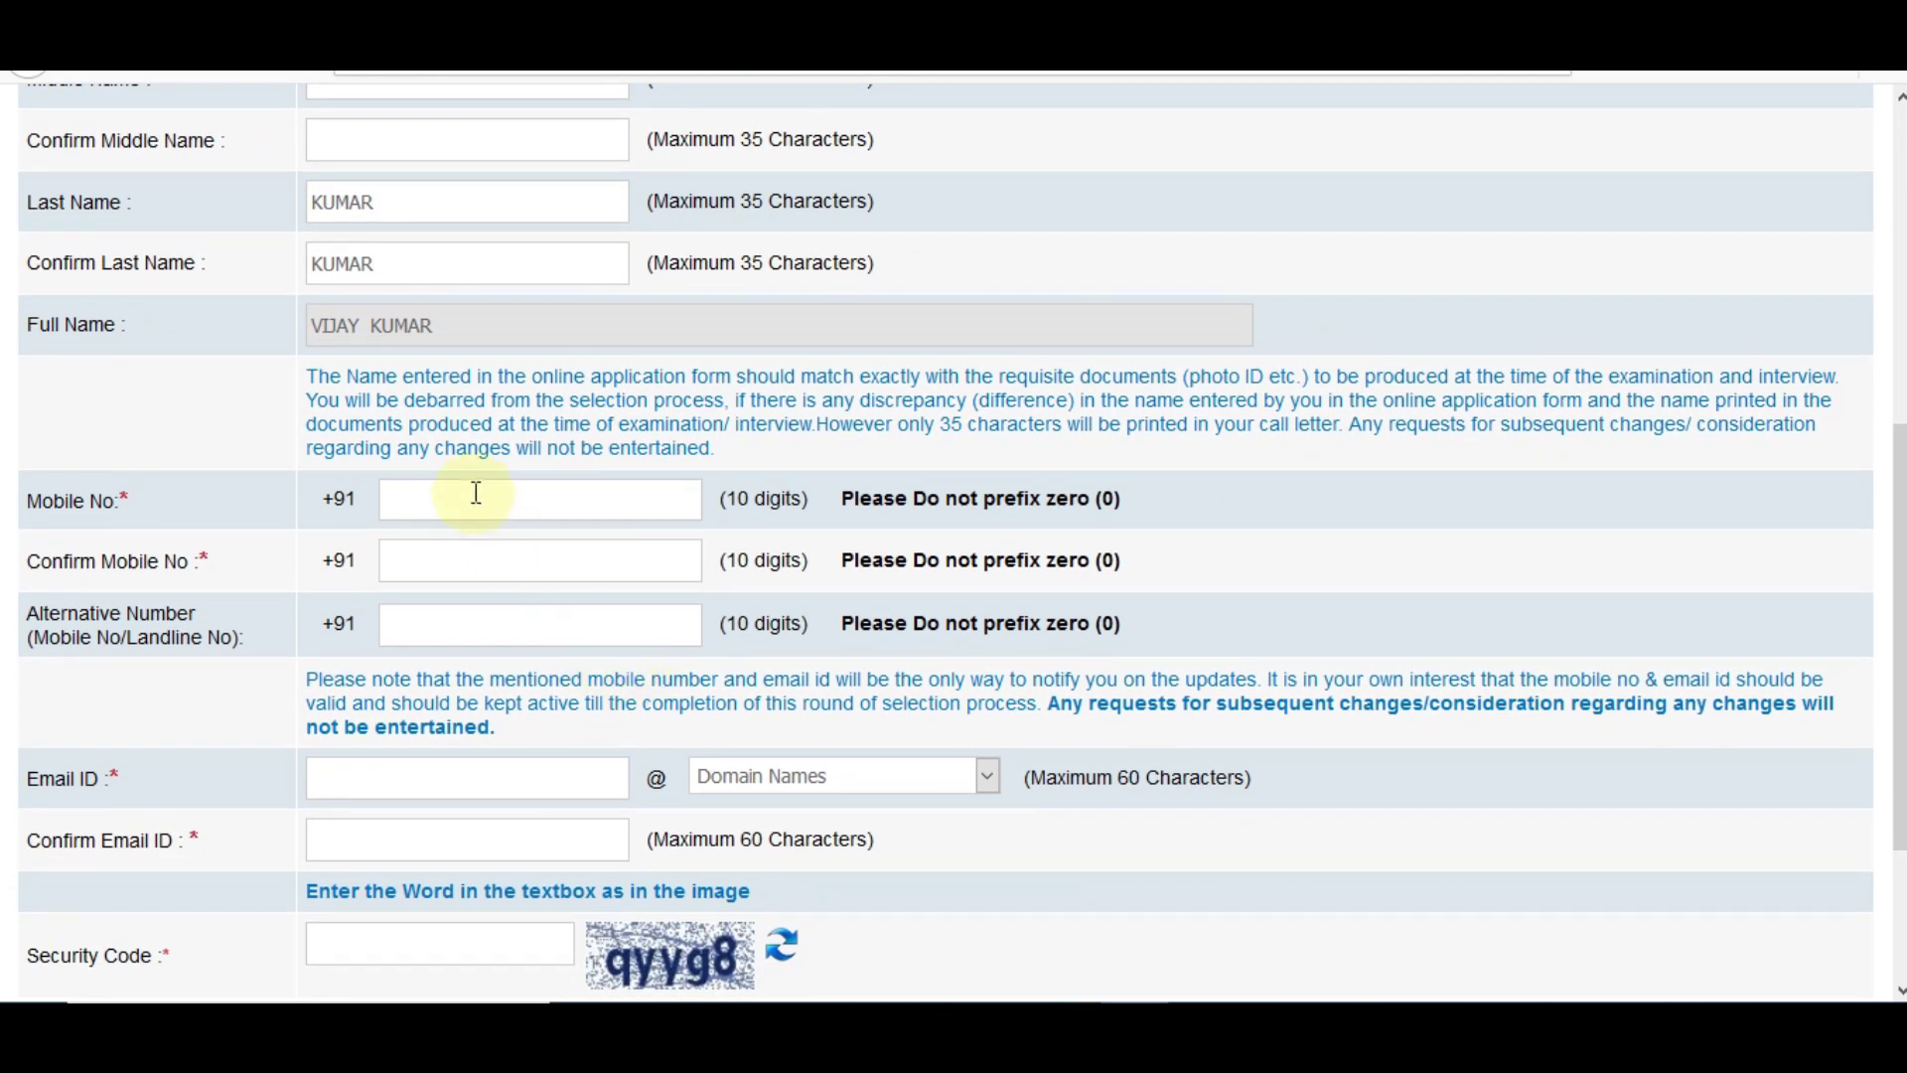
{"action": "left_click", "coordinate": [475, 493]}
{"action": "type", "text": "9999999999"}
{"action": "key", "text": "Tab"}
{"action": "type", "text": "9999999999"}
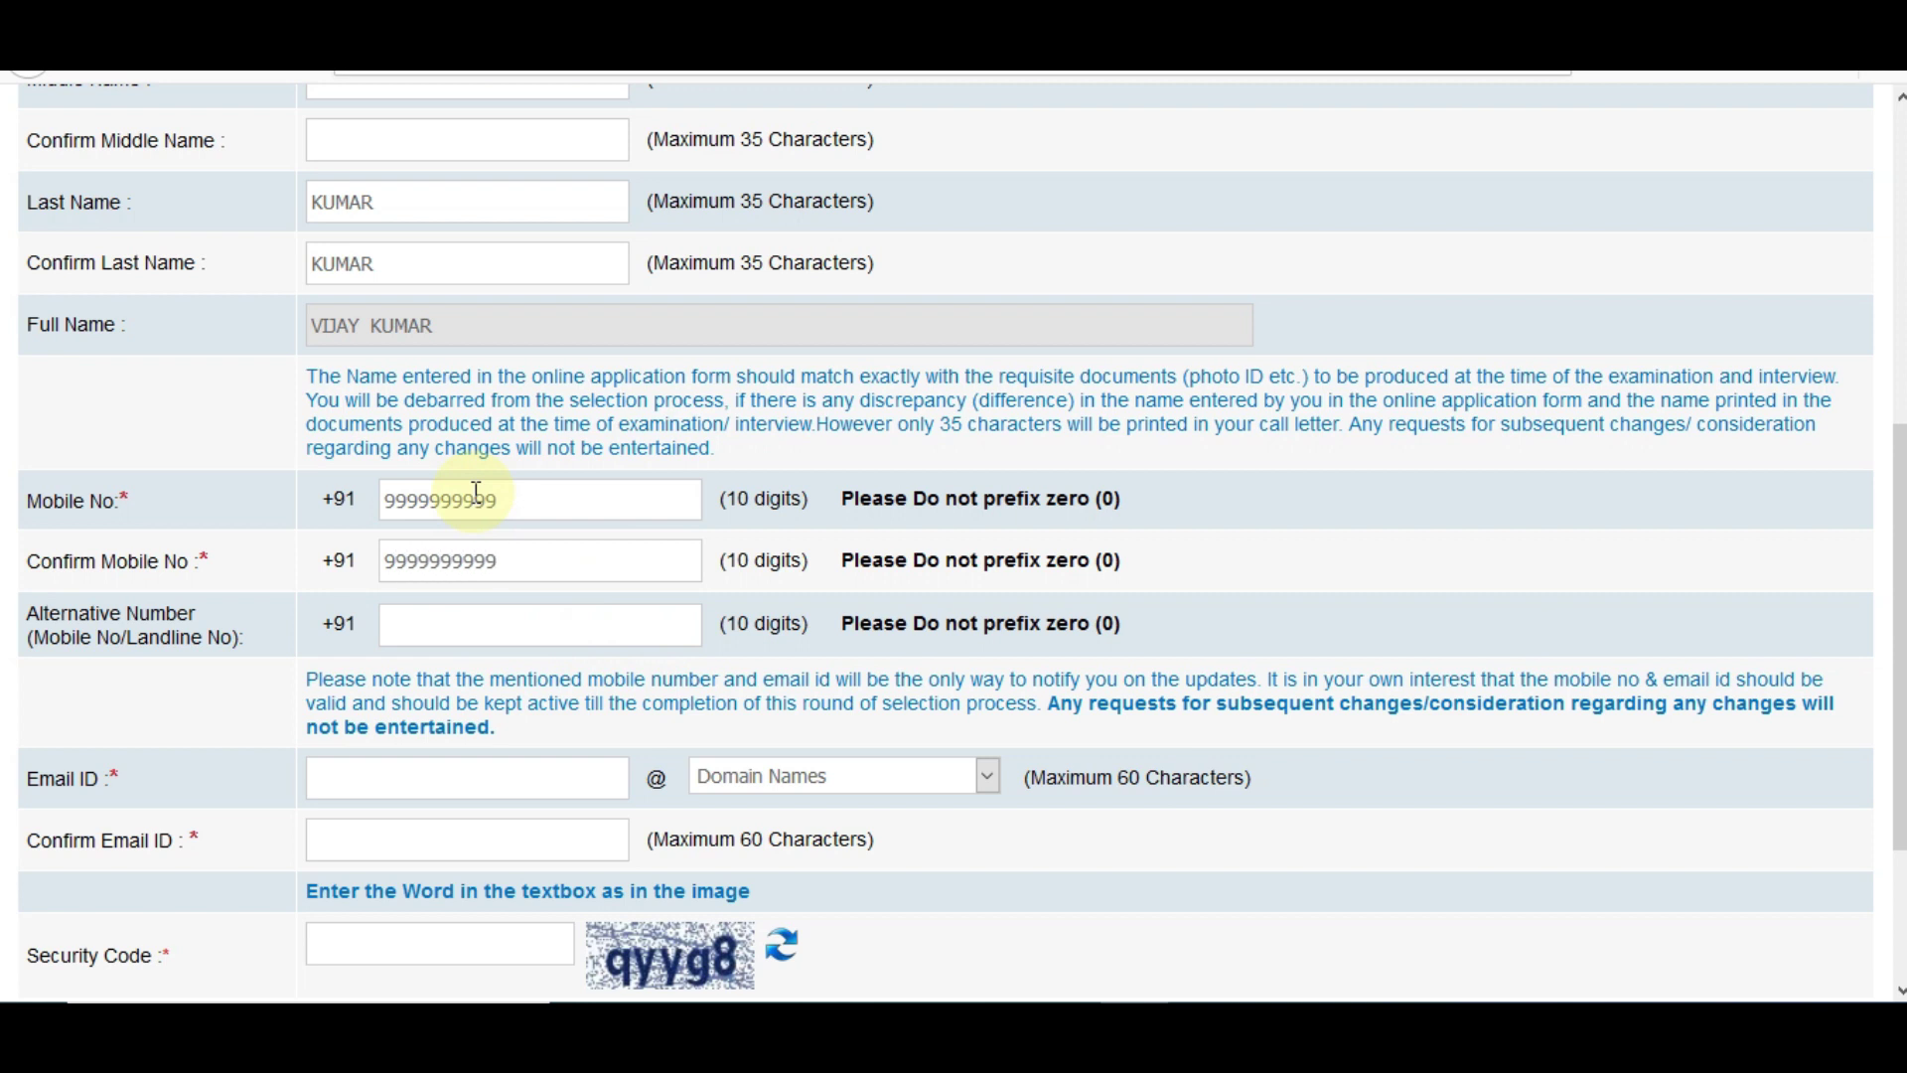
- Enter the e-mail address with gmail.com domain, confirm it, and type the security code
{"action": "left_click", "coordinate": [385, 779]}
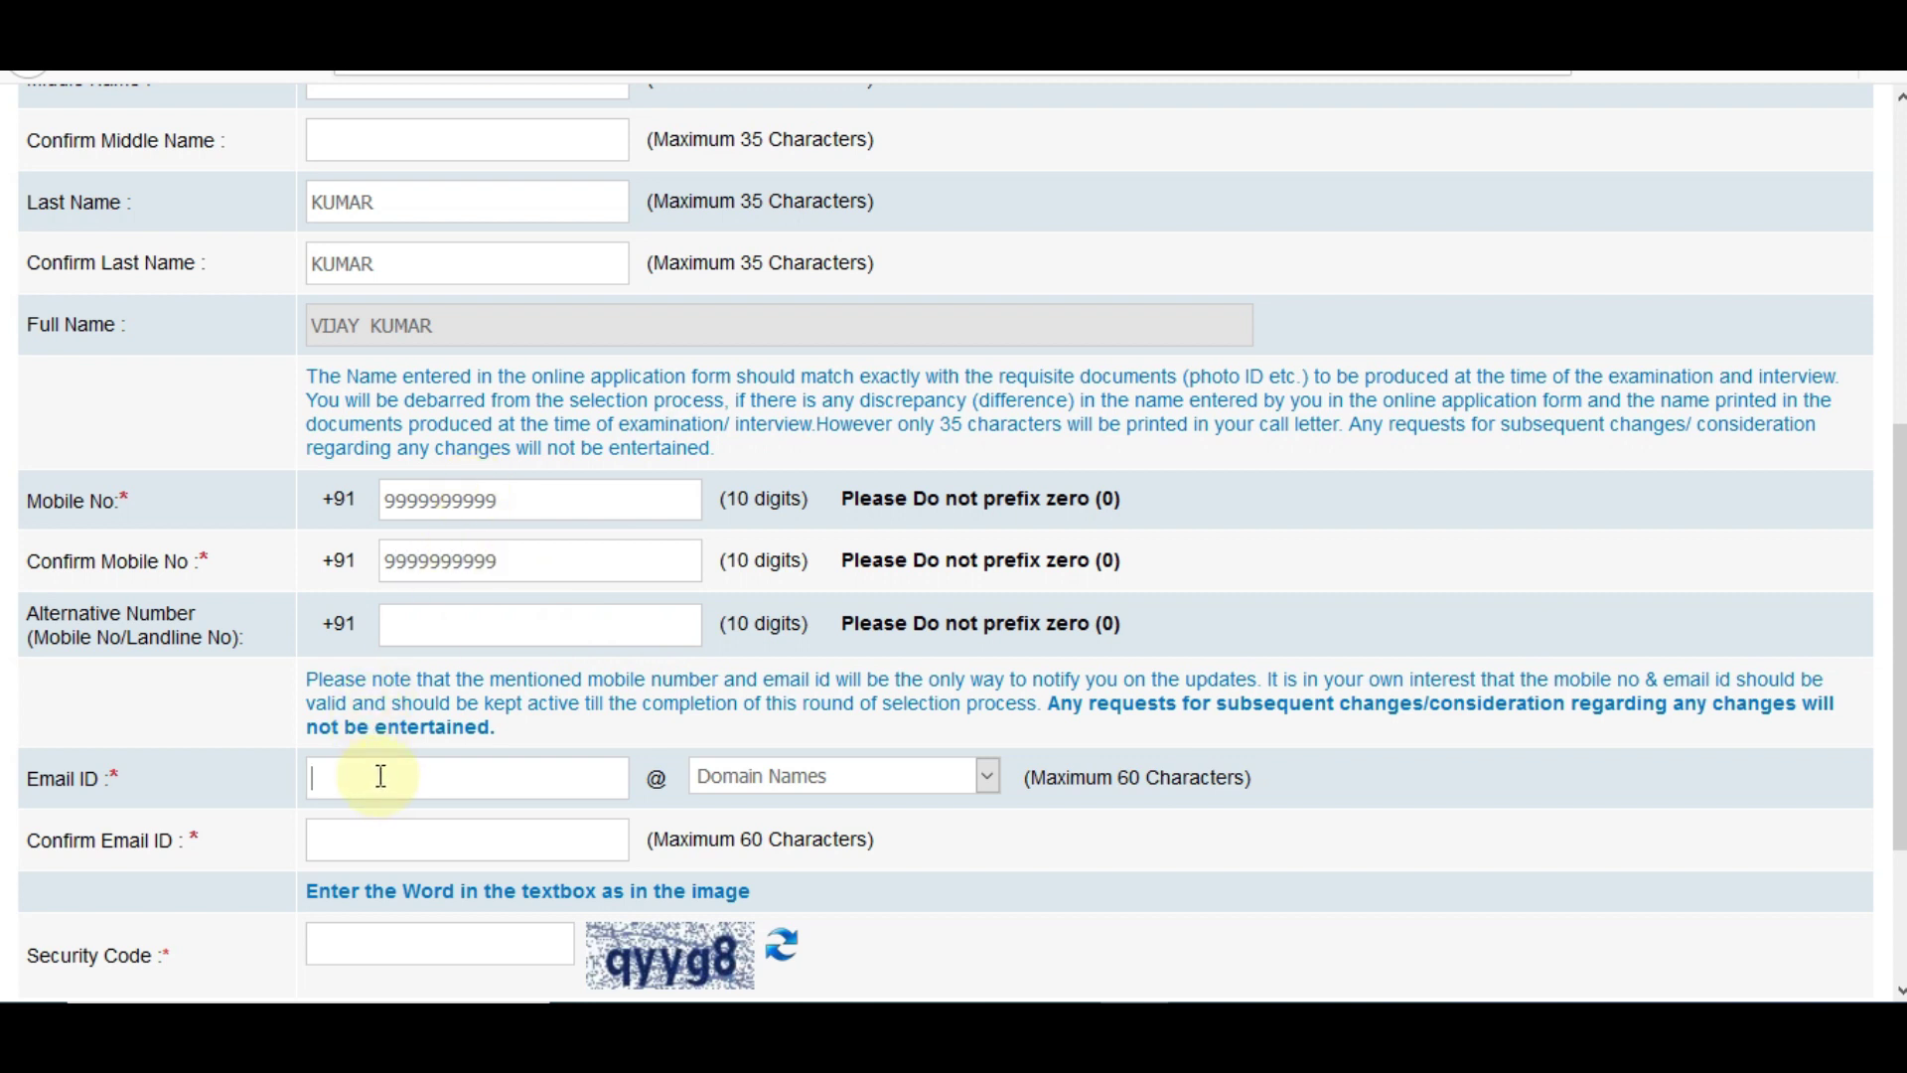
{"action": "left_click", "coordinate": [739, 795]}
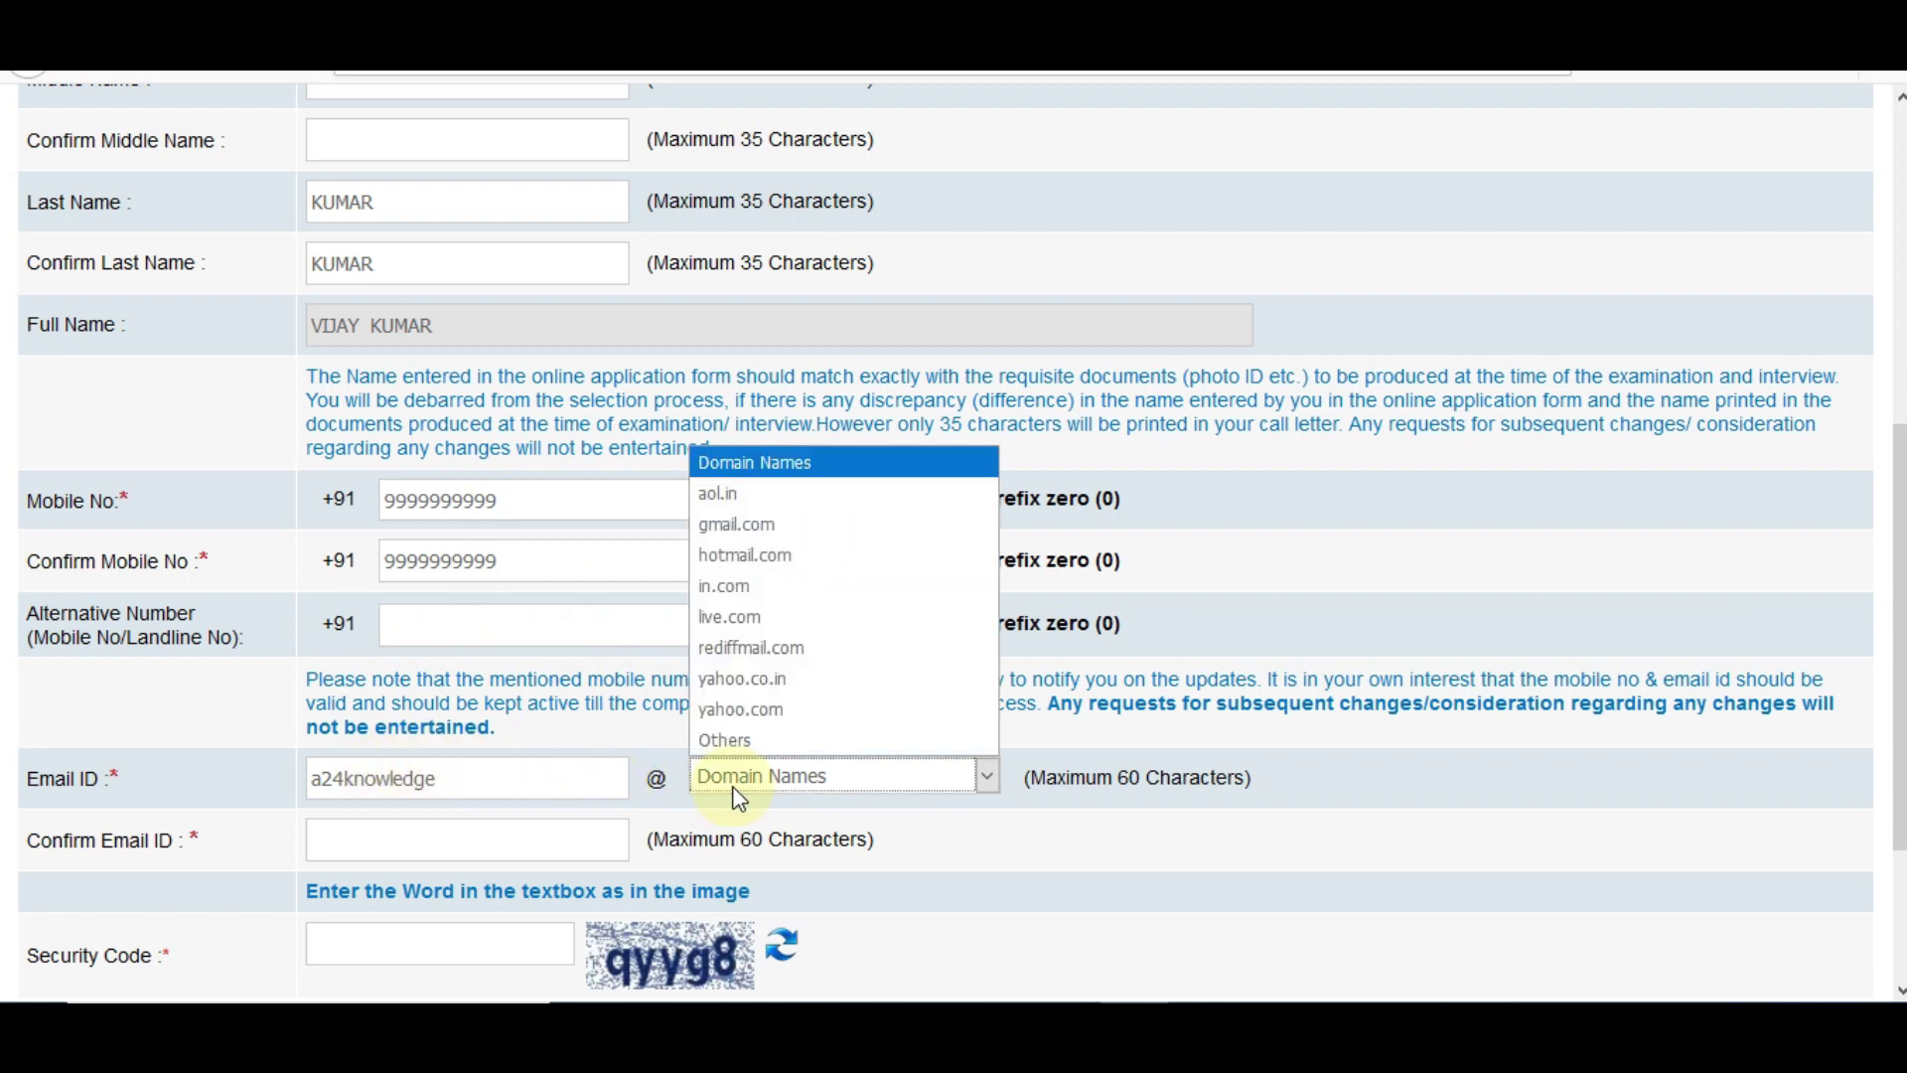
{"action": "left_click", "coordinate": [792, 537]}
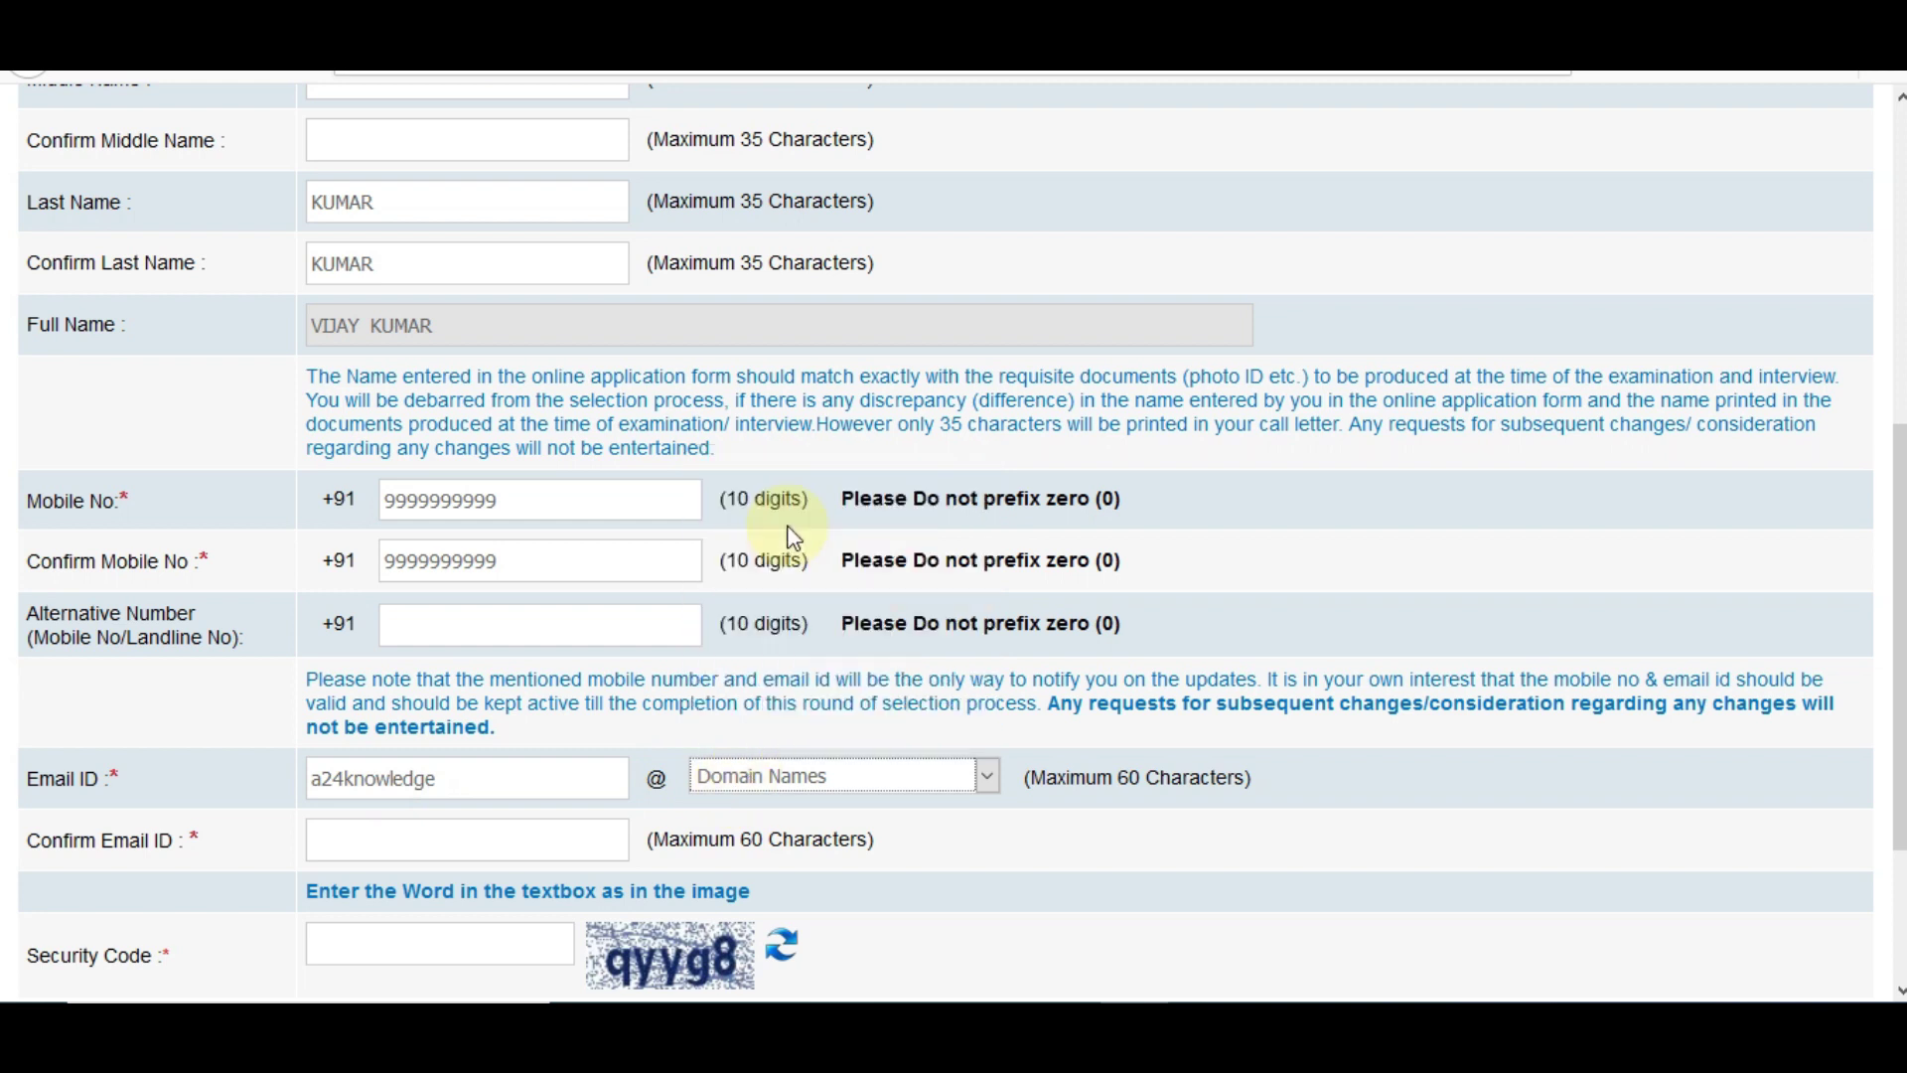
{"action": "left_click", "coordinate": [514, 842]}
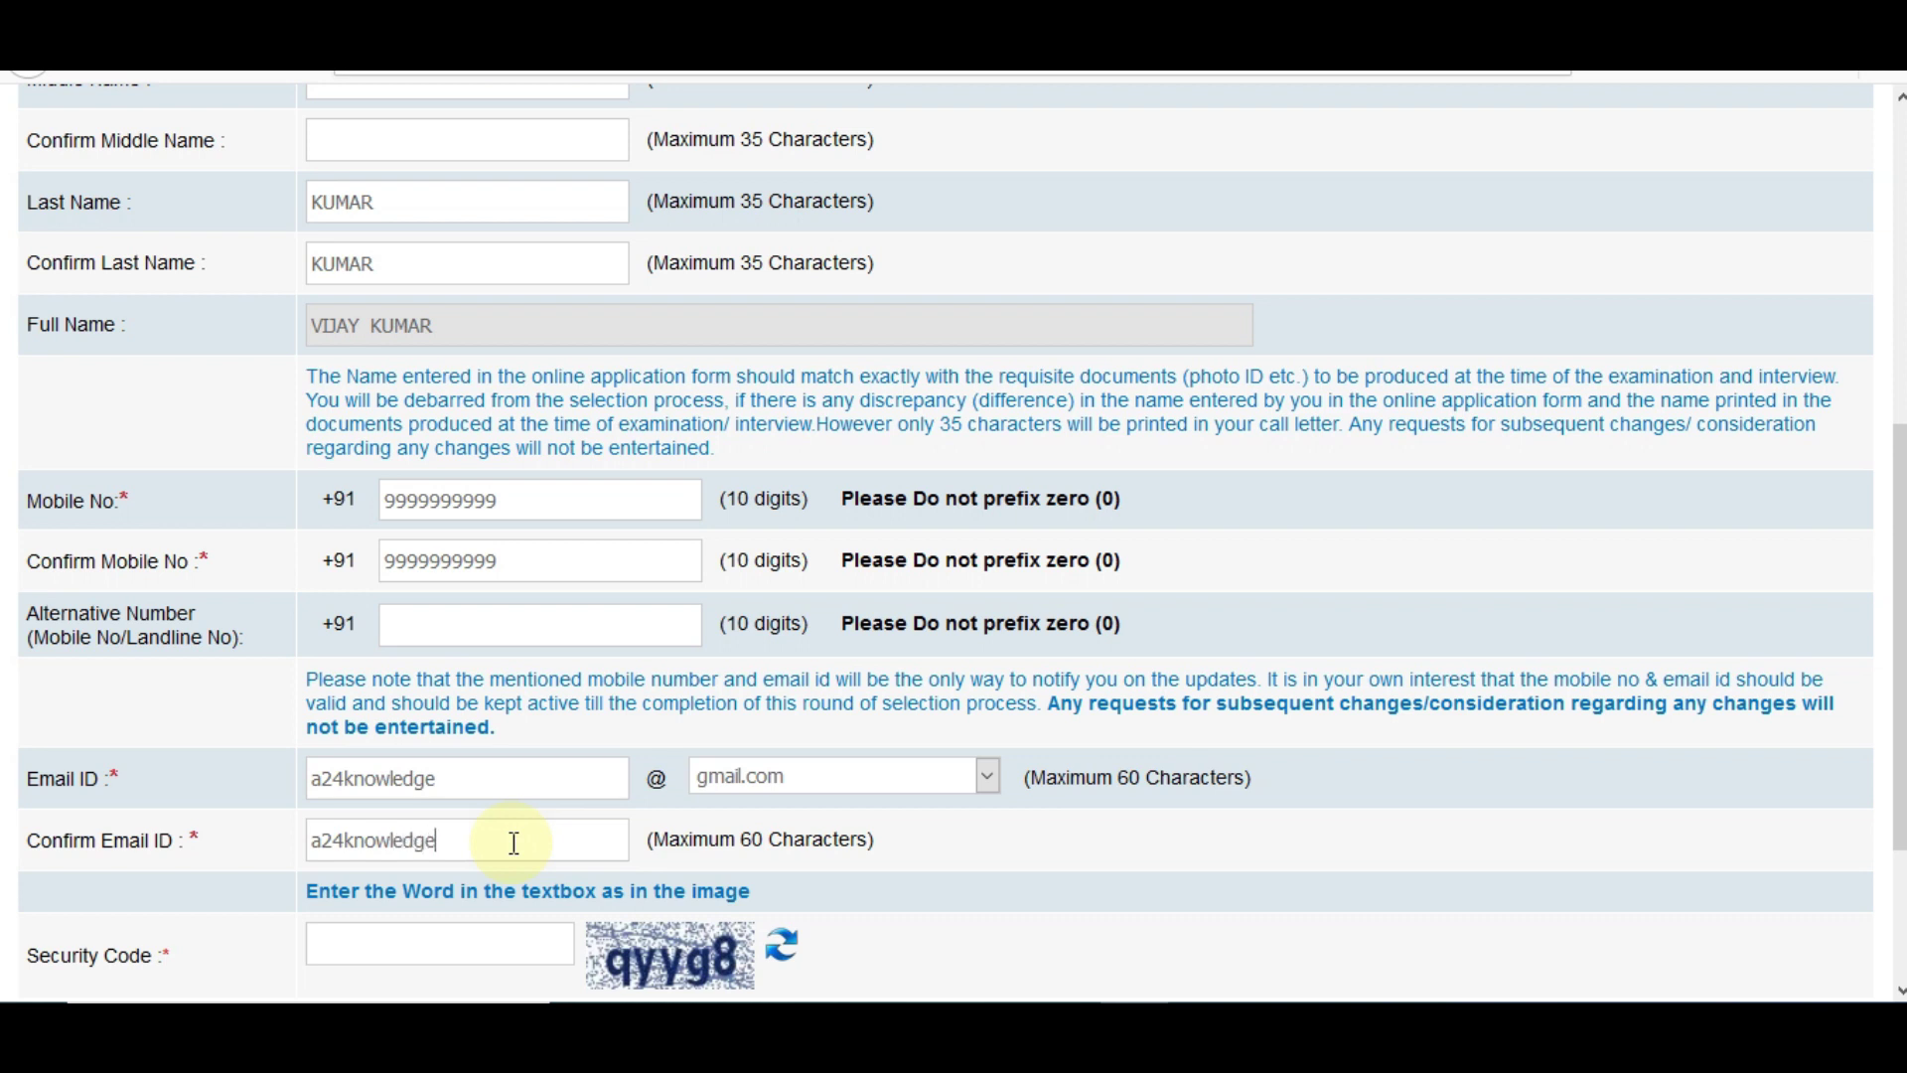
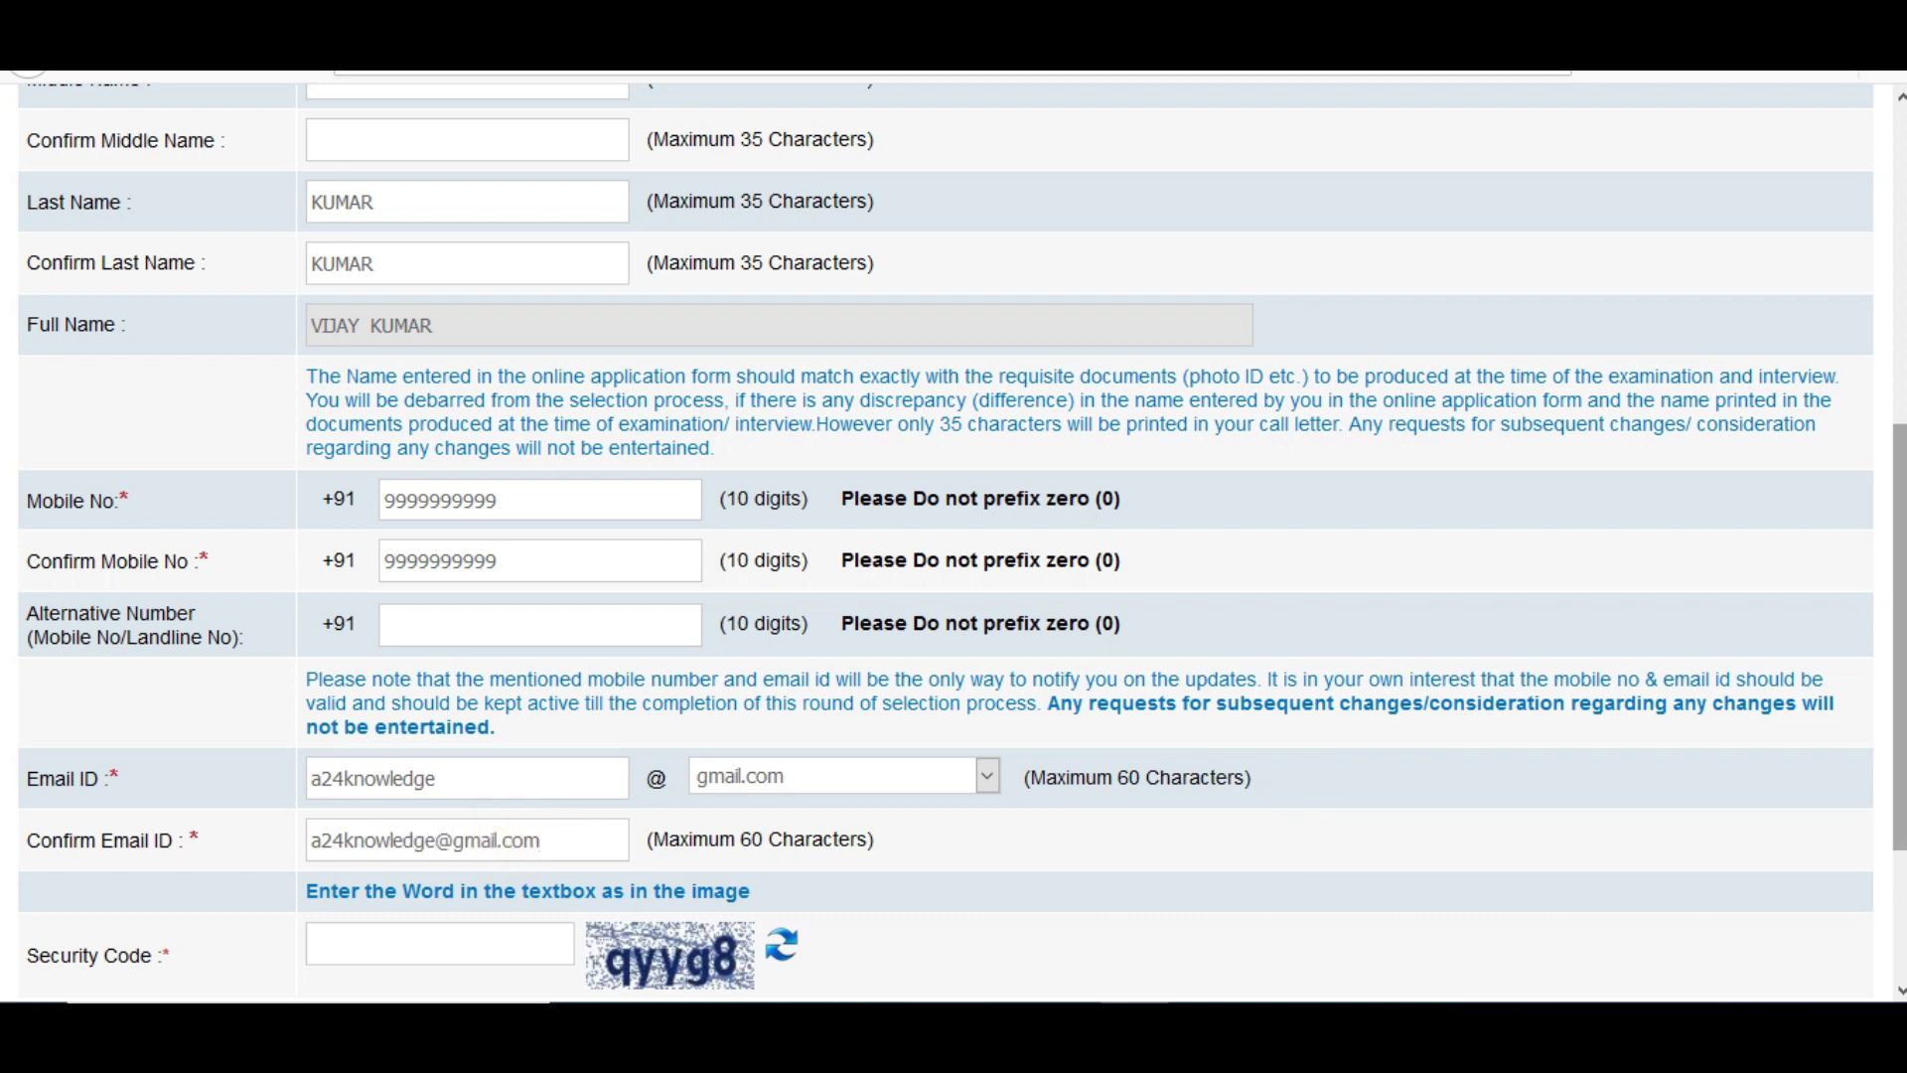
{"action": "scroll", "coordinate": [1452, 904], "scroll_direction": "down", "scroll_amount": 3}
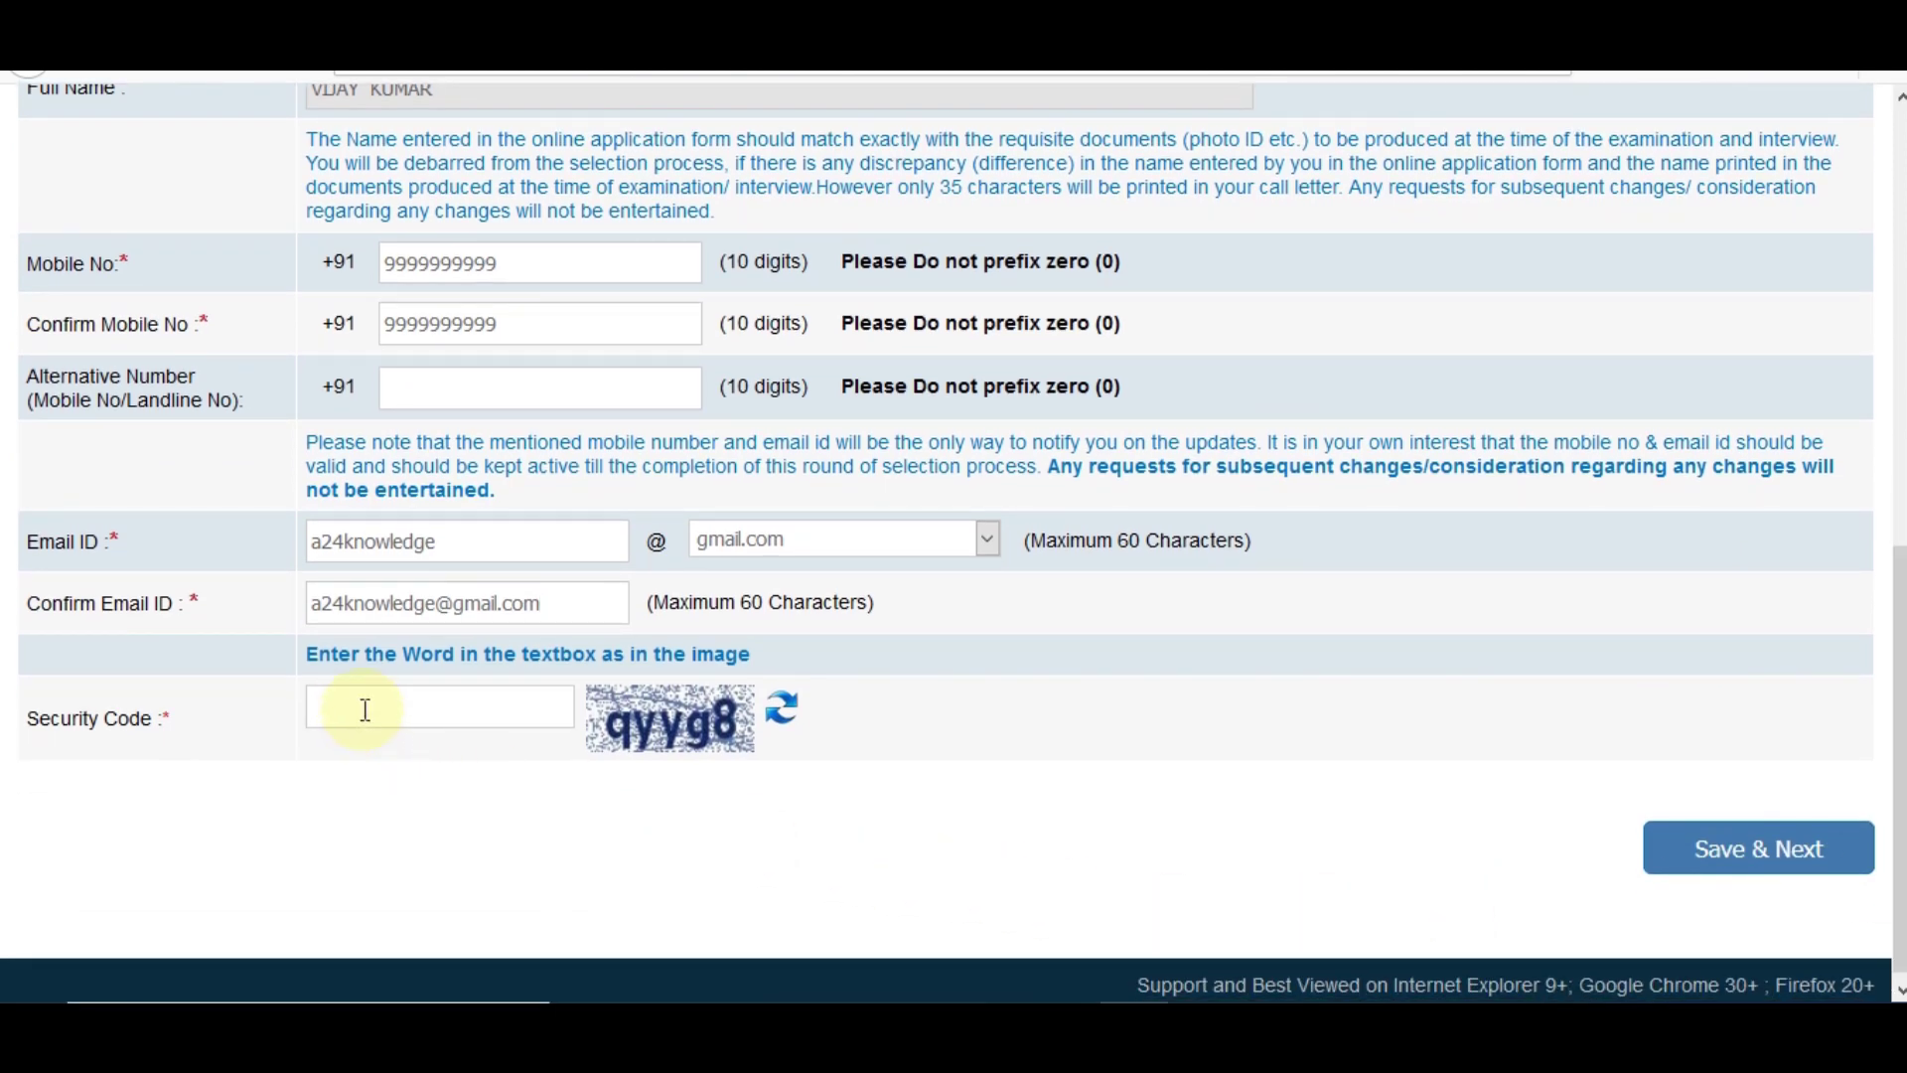
{"action": "type", "text": "qyyg8"}
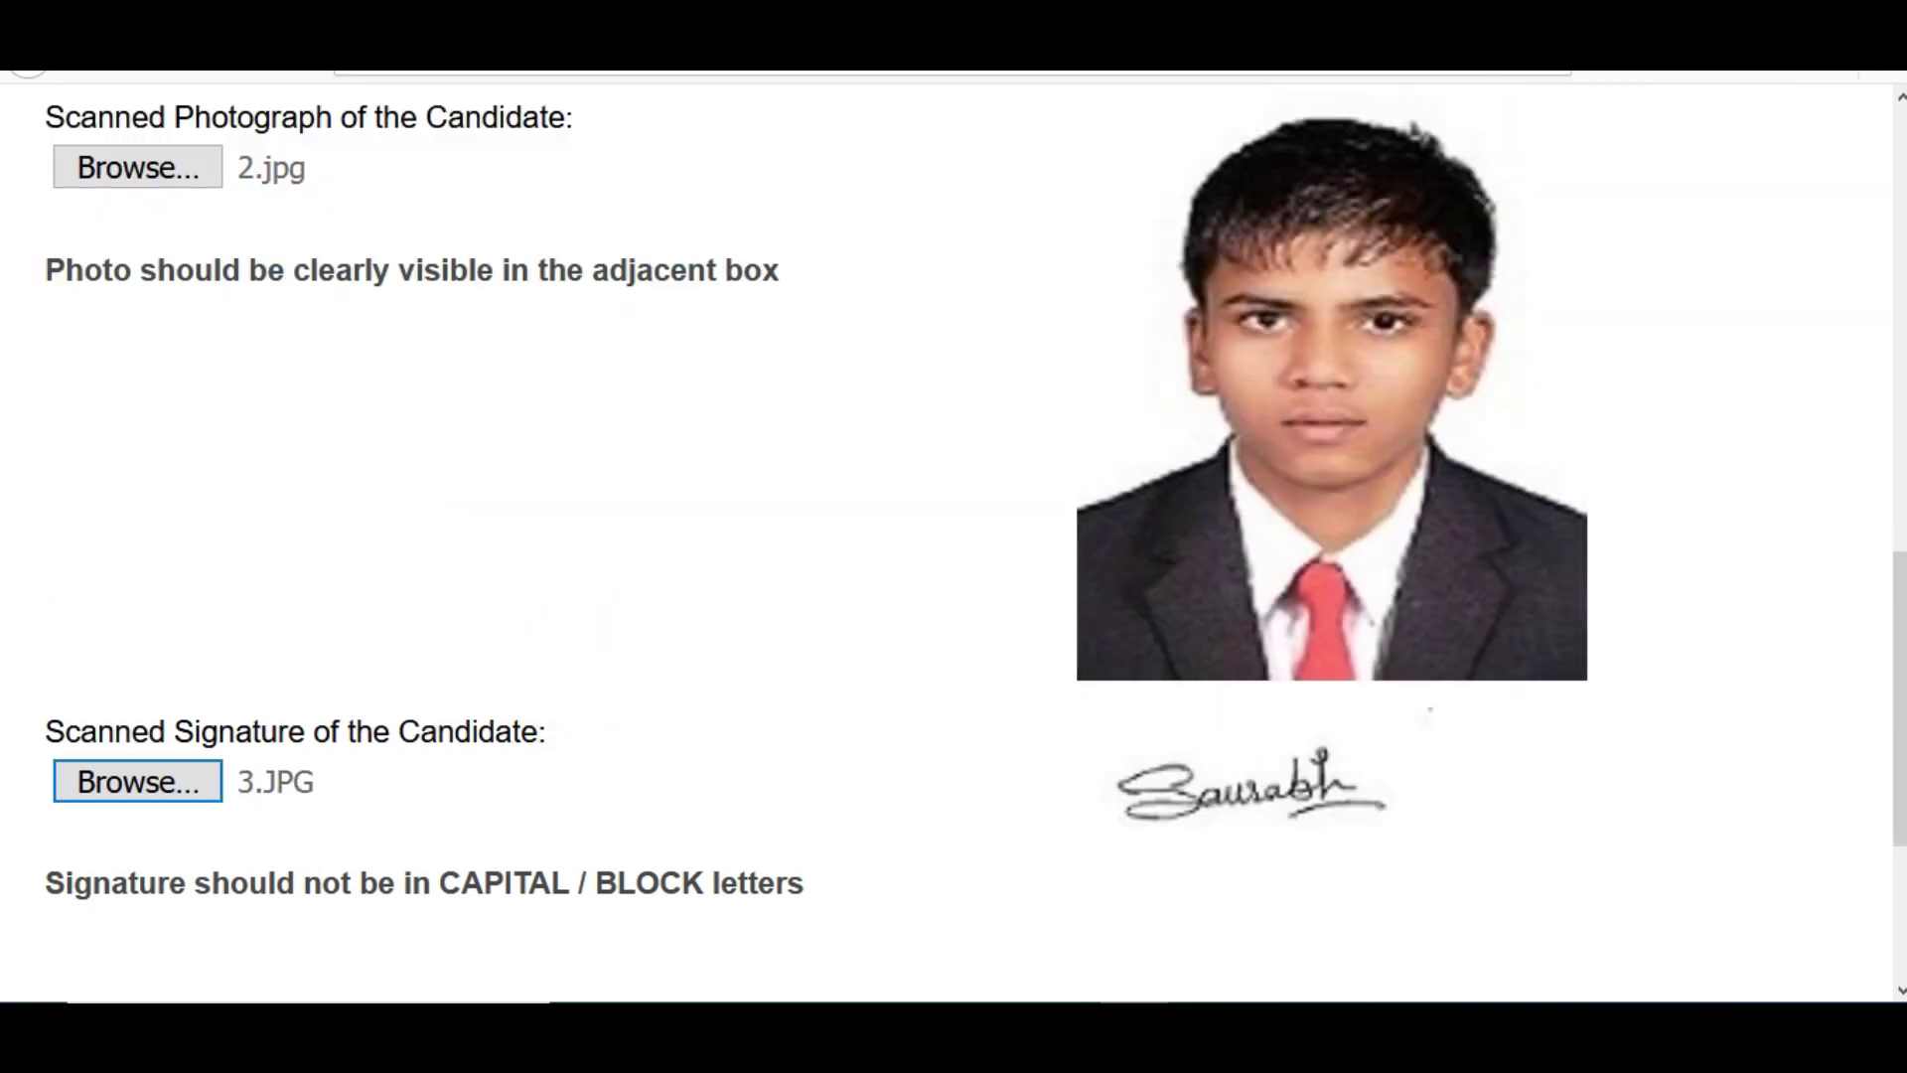
- Scroll down to review the uploaded photograph 2.jpg and signature 3.JPG previews
{"action": "scroll", "coordinate": [953, 496], "scroll_direction": "down", "scroll_amount": 1}
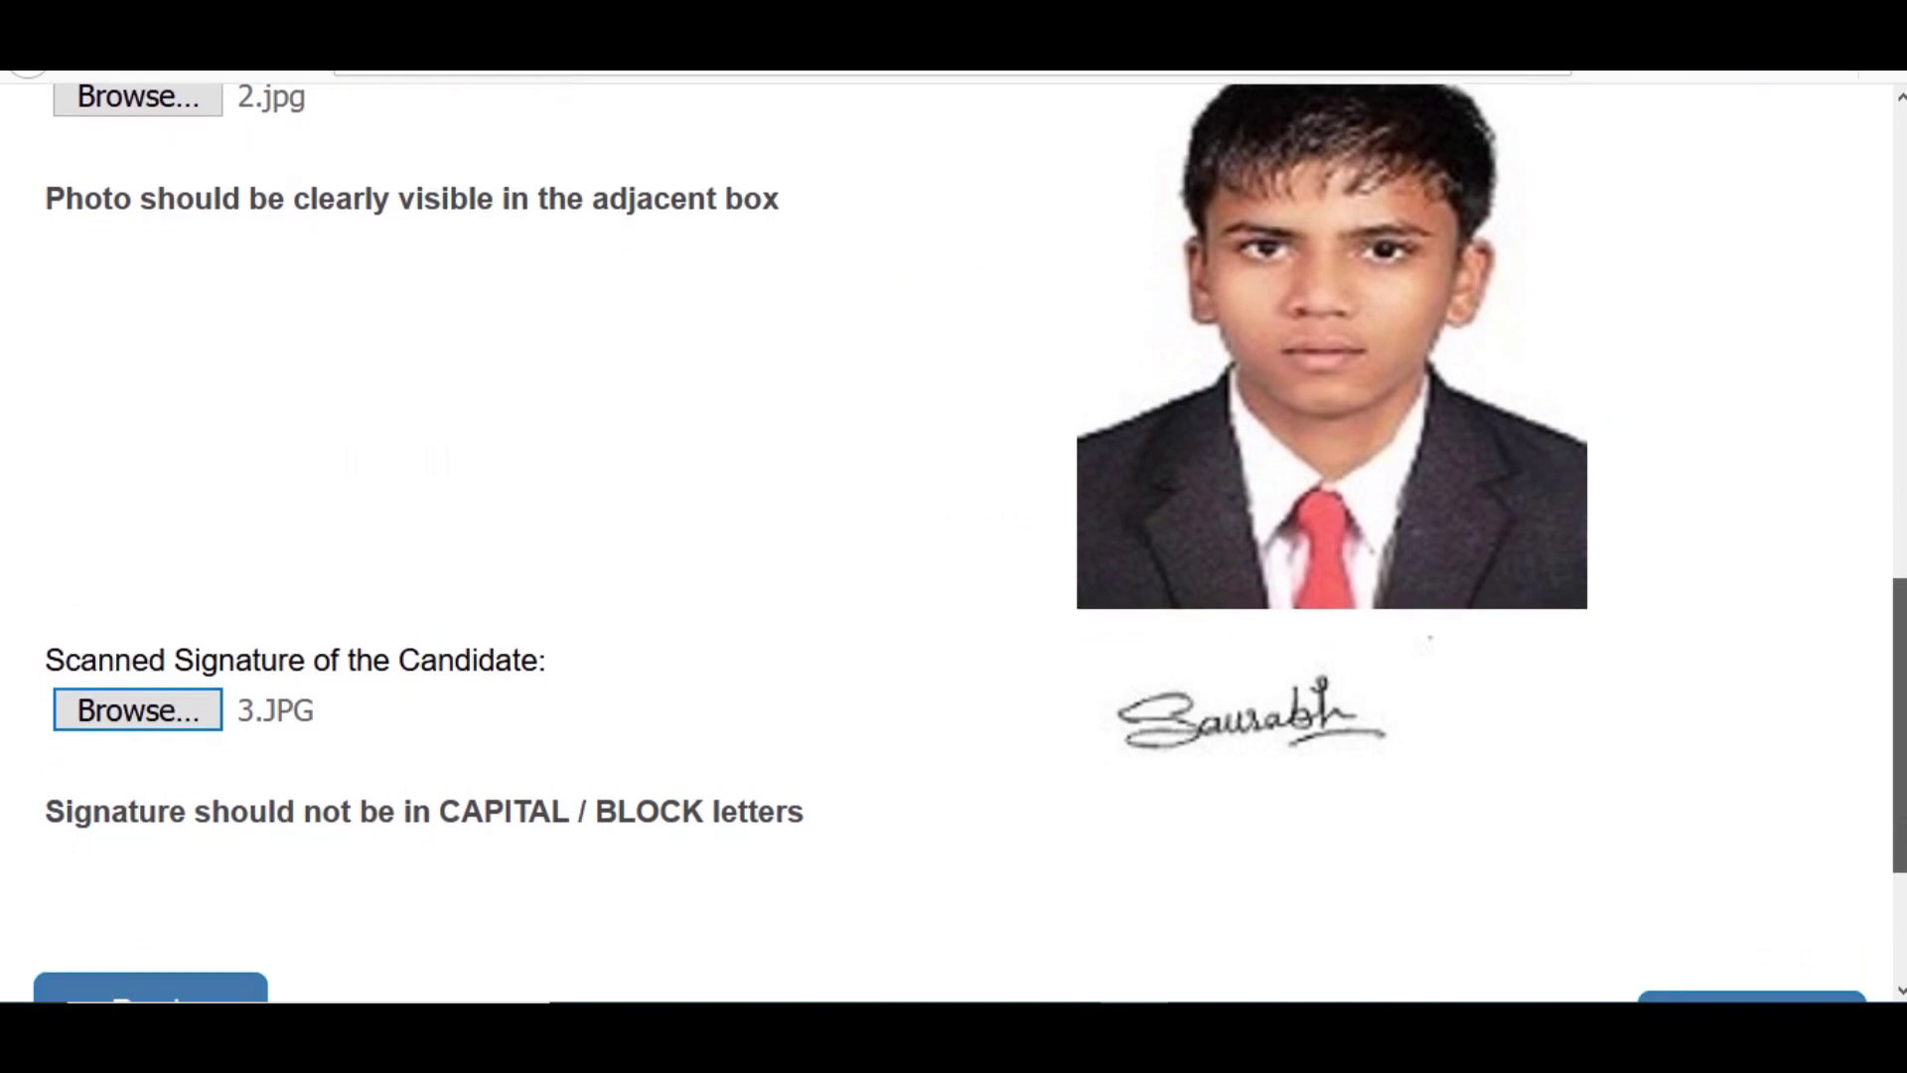
{"action": "scroll", "coordinate": [953, 542], "scroll_direction": "down", "scroll_amount": 4}
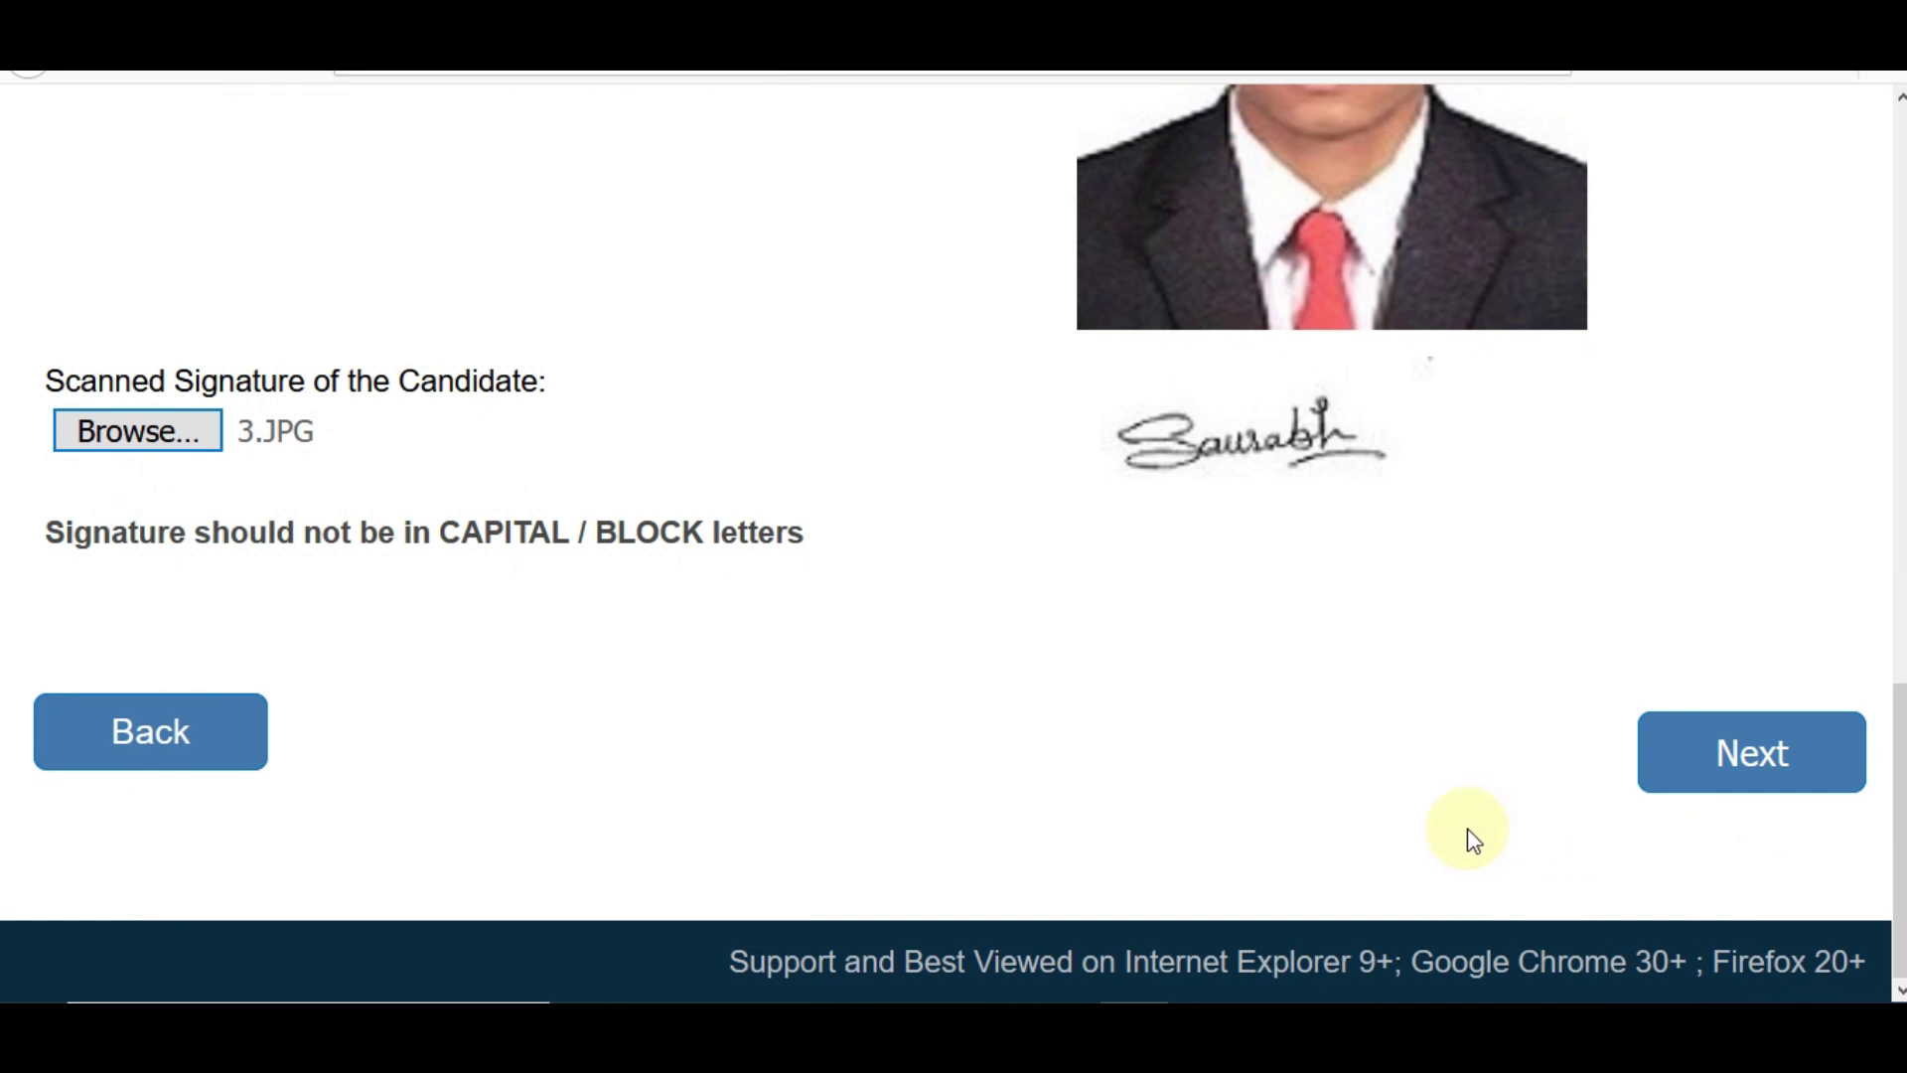
- Go to the Details step and choose Management Trainee Mechanical as the post
{"action": "left_click", "coordinate": [1750, 780]}
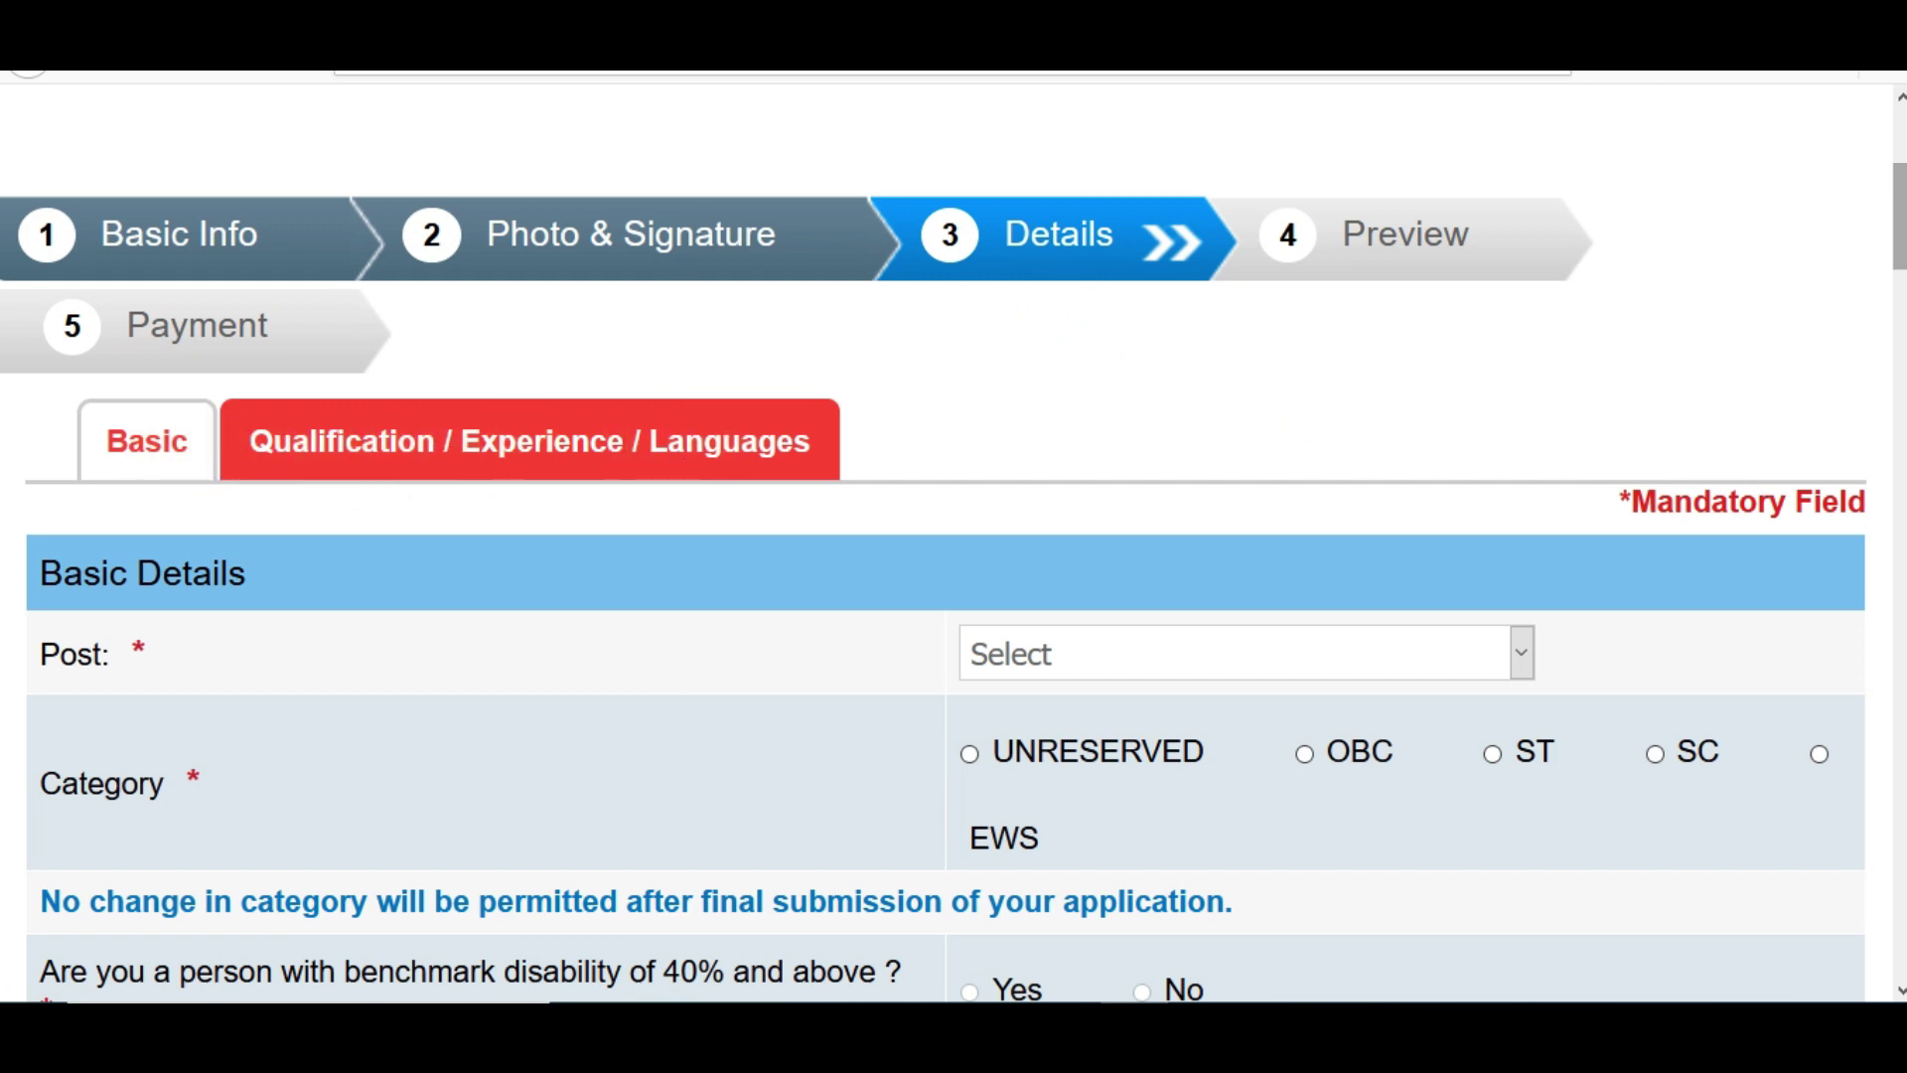
{"action": "scroll", "coordinate": [1476, 378], "scroll_direction": "down", "scroll_amount": 3}
{"action": "left_click", "coordinate": [1345, 385]}
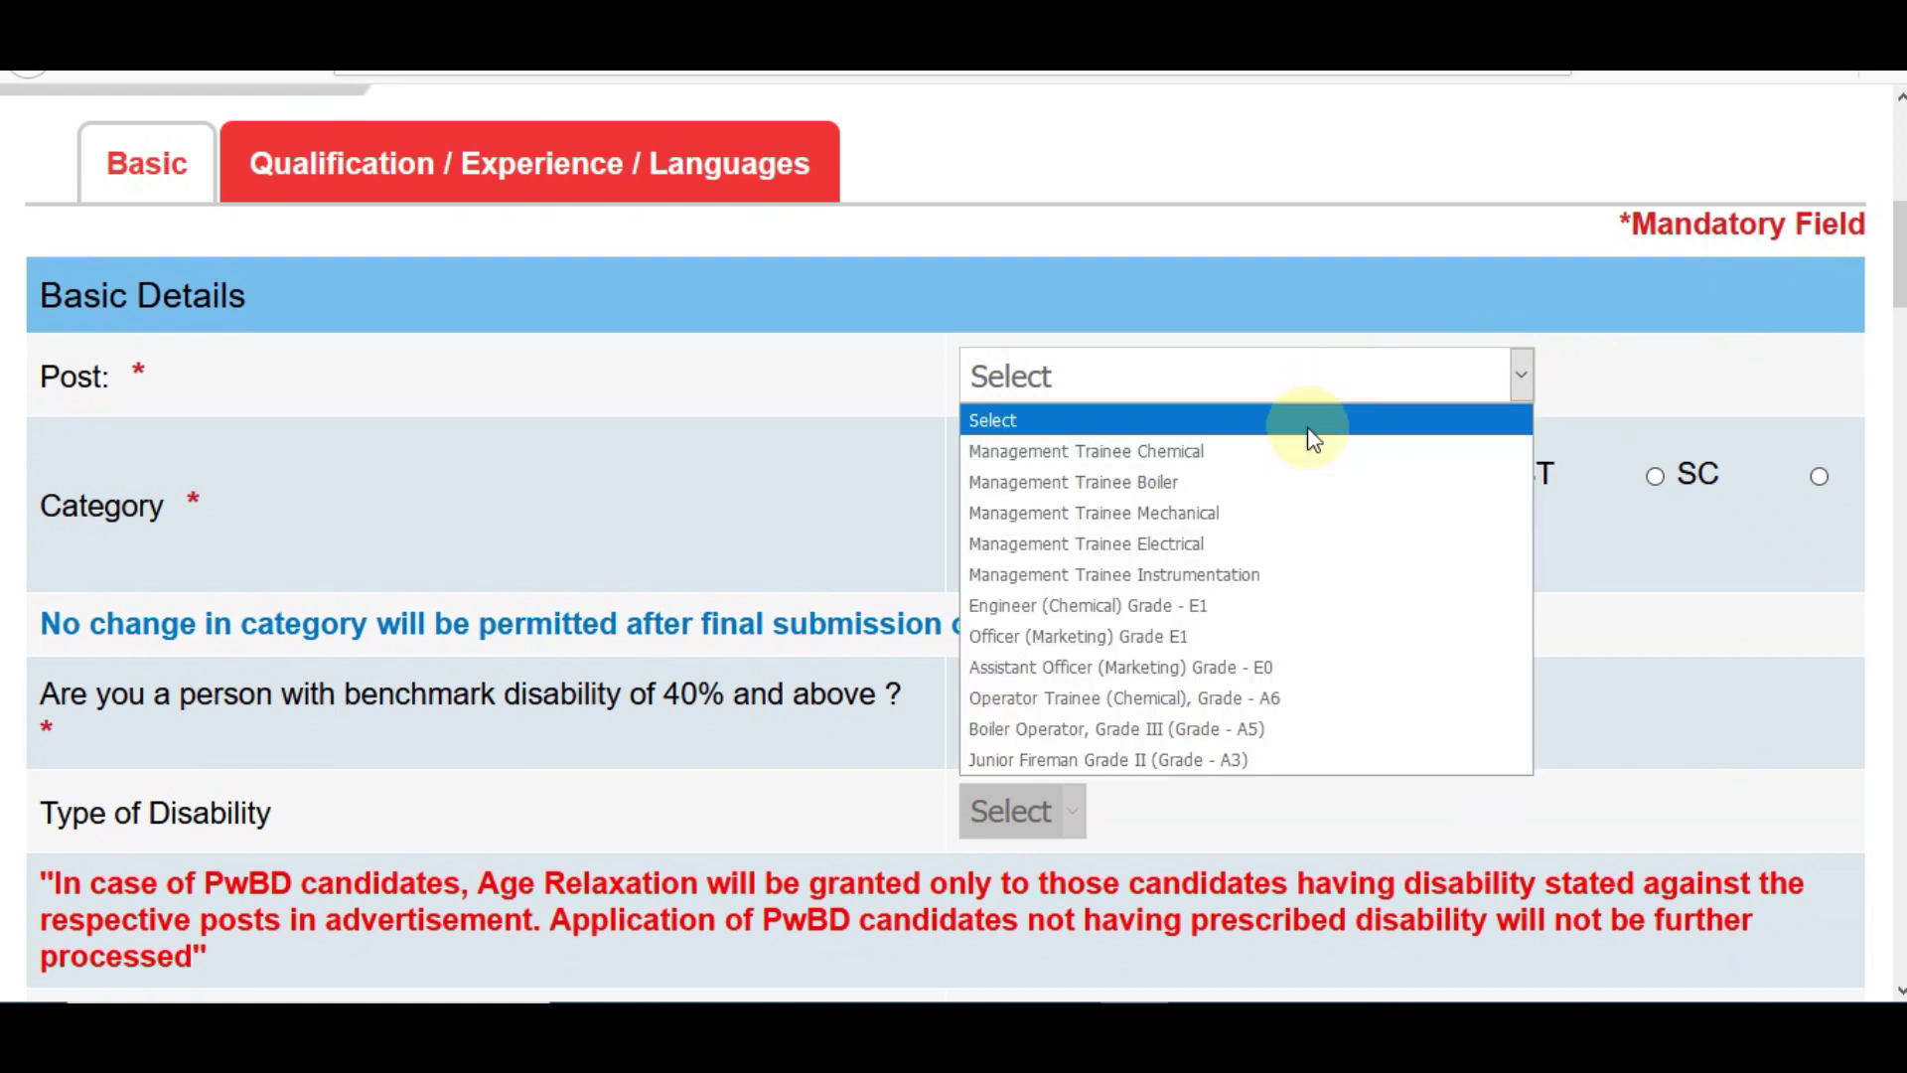
{"action": "left_click", "coordinate": [1119, 514]}
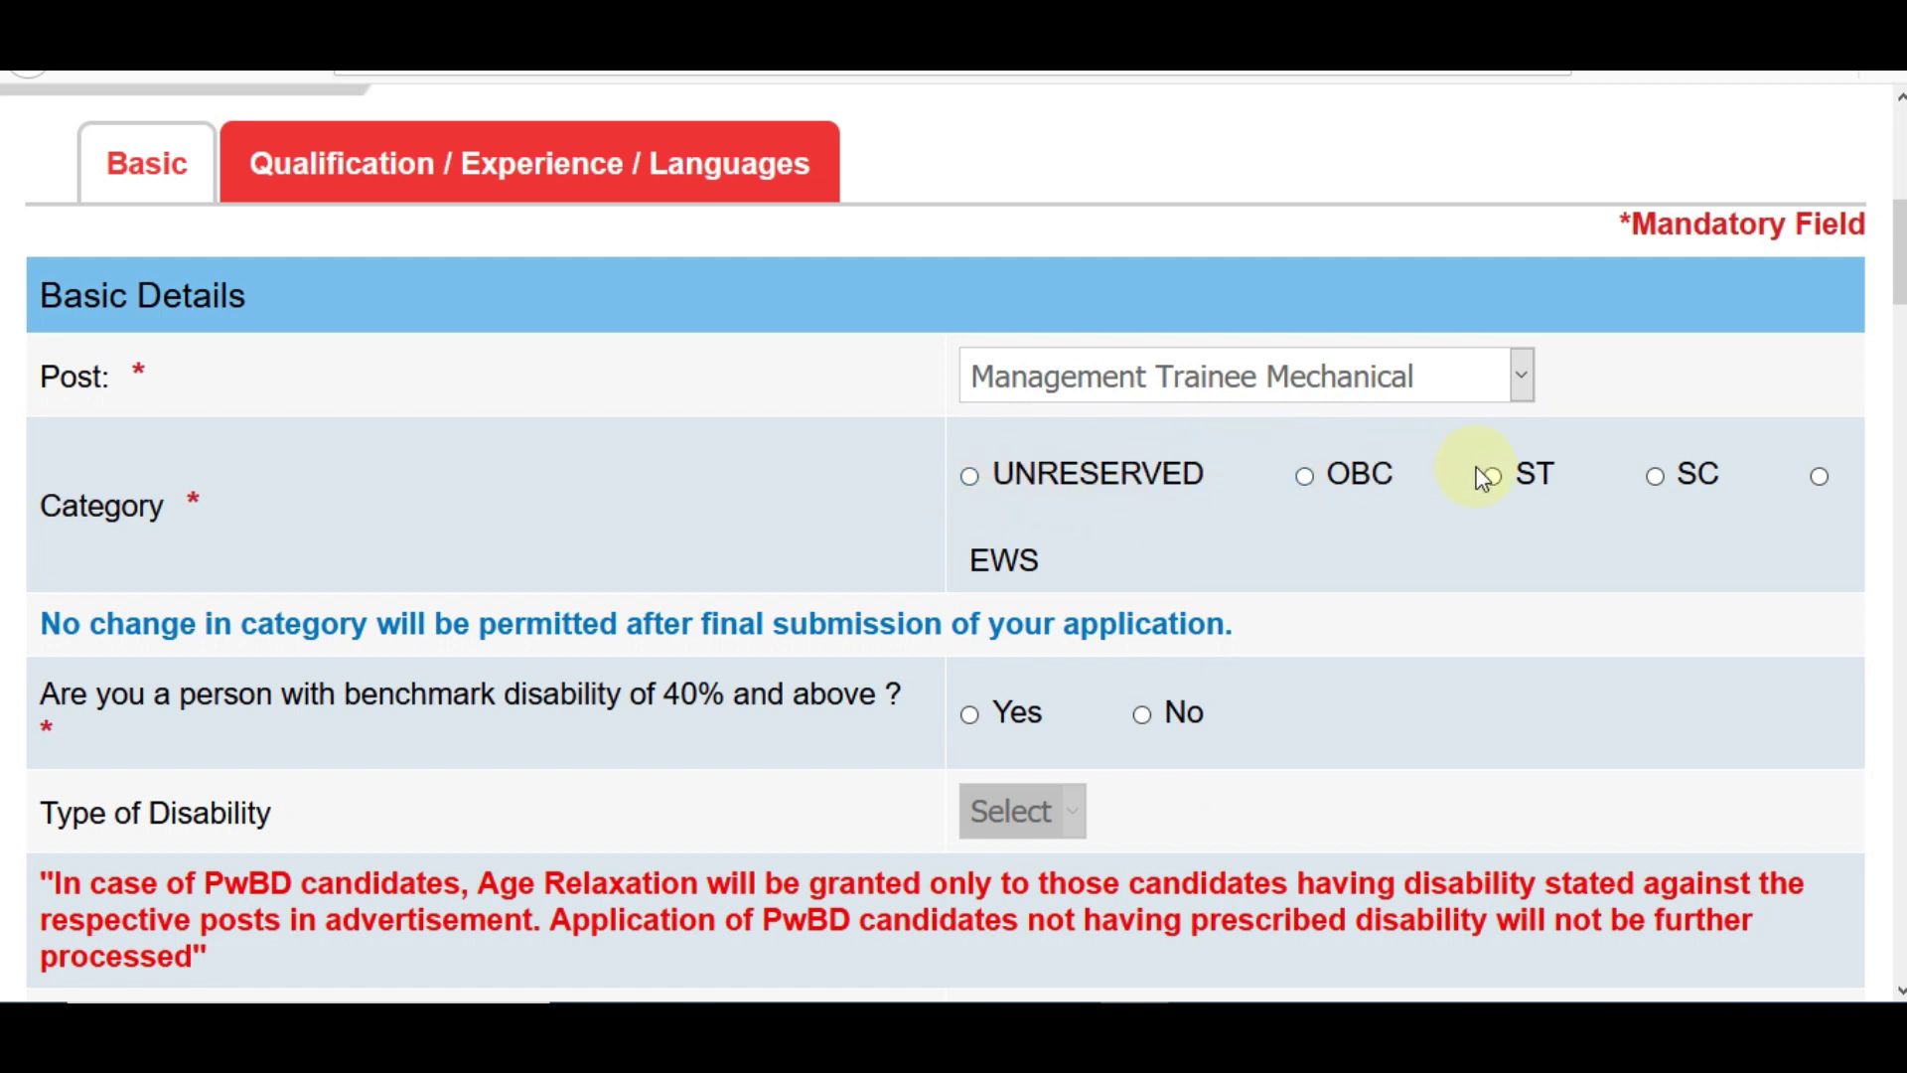
- Switch the category between OBC and ST, ending on OBC, acknowledging each warning
{"action": "left_click", "coordinate": [1317, 486]}
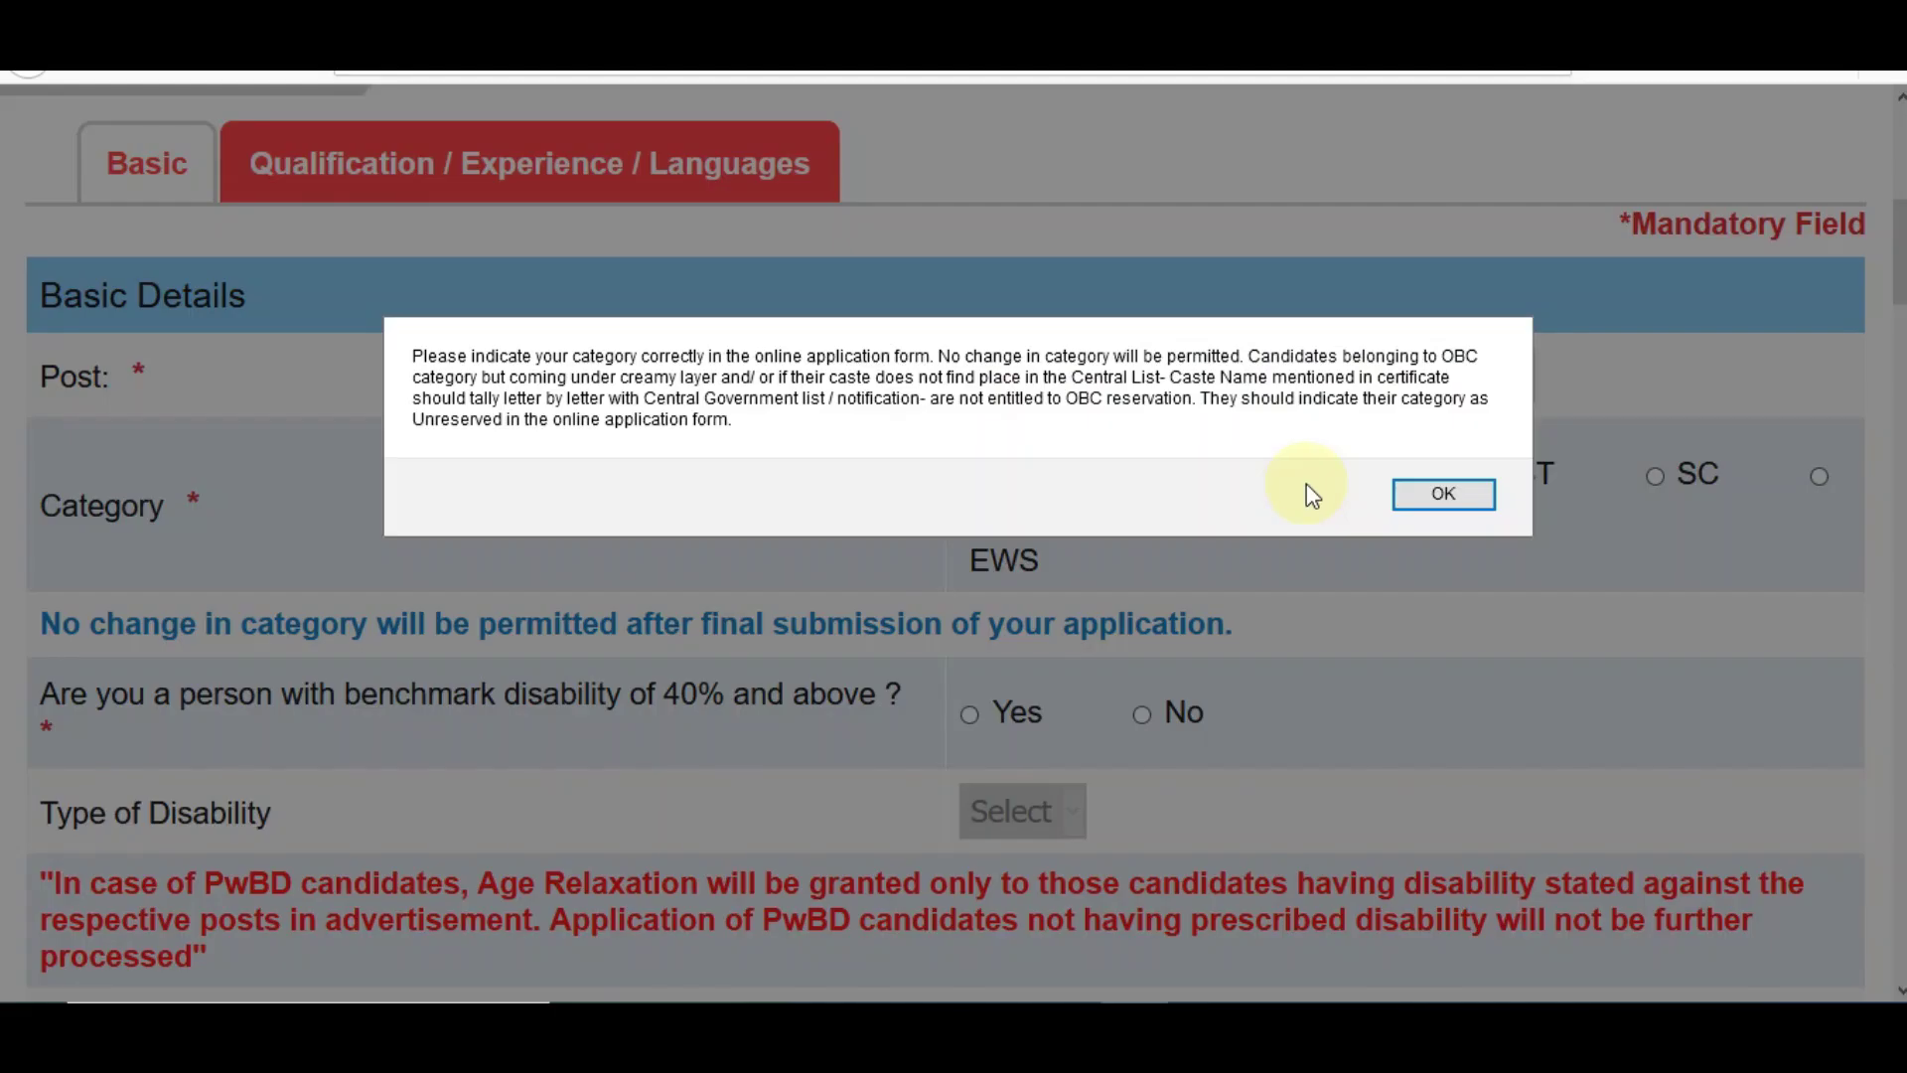
{"action": "left_click", "coordinate": [1460, 506]}
{"action": "left_click", "coordinate": [1496, 479]}
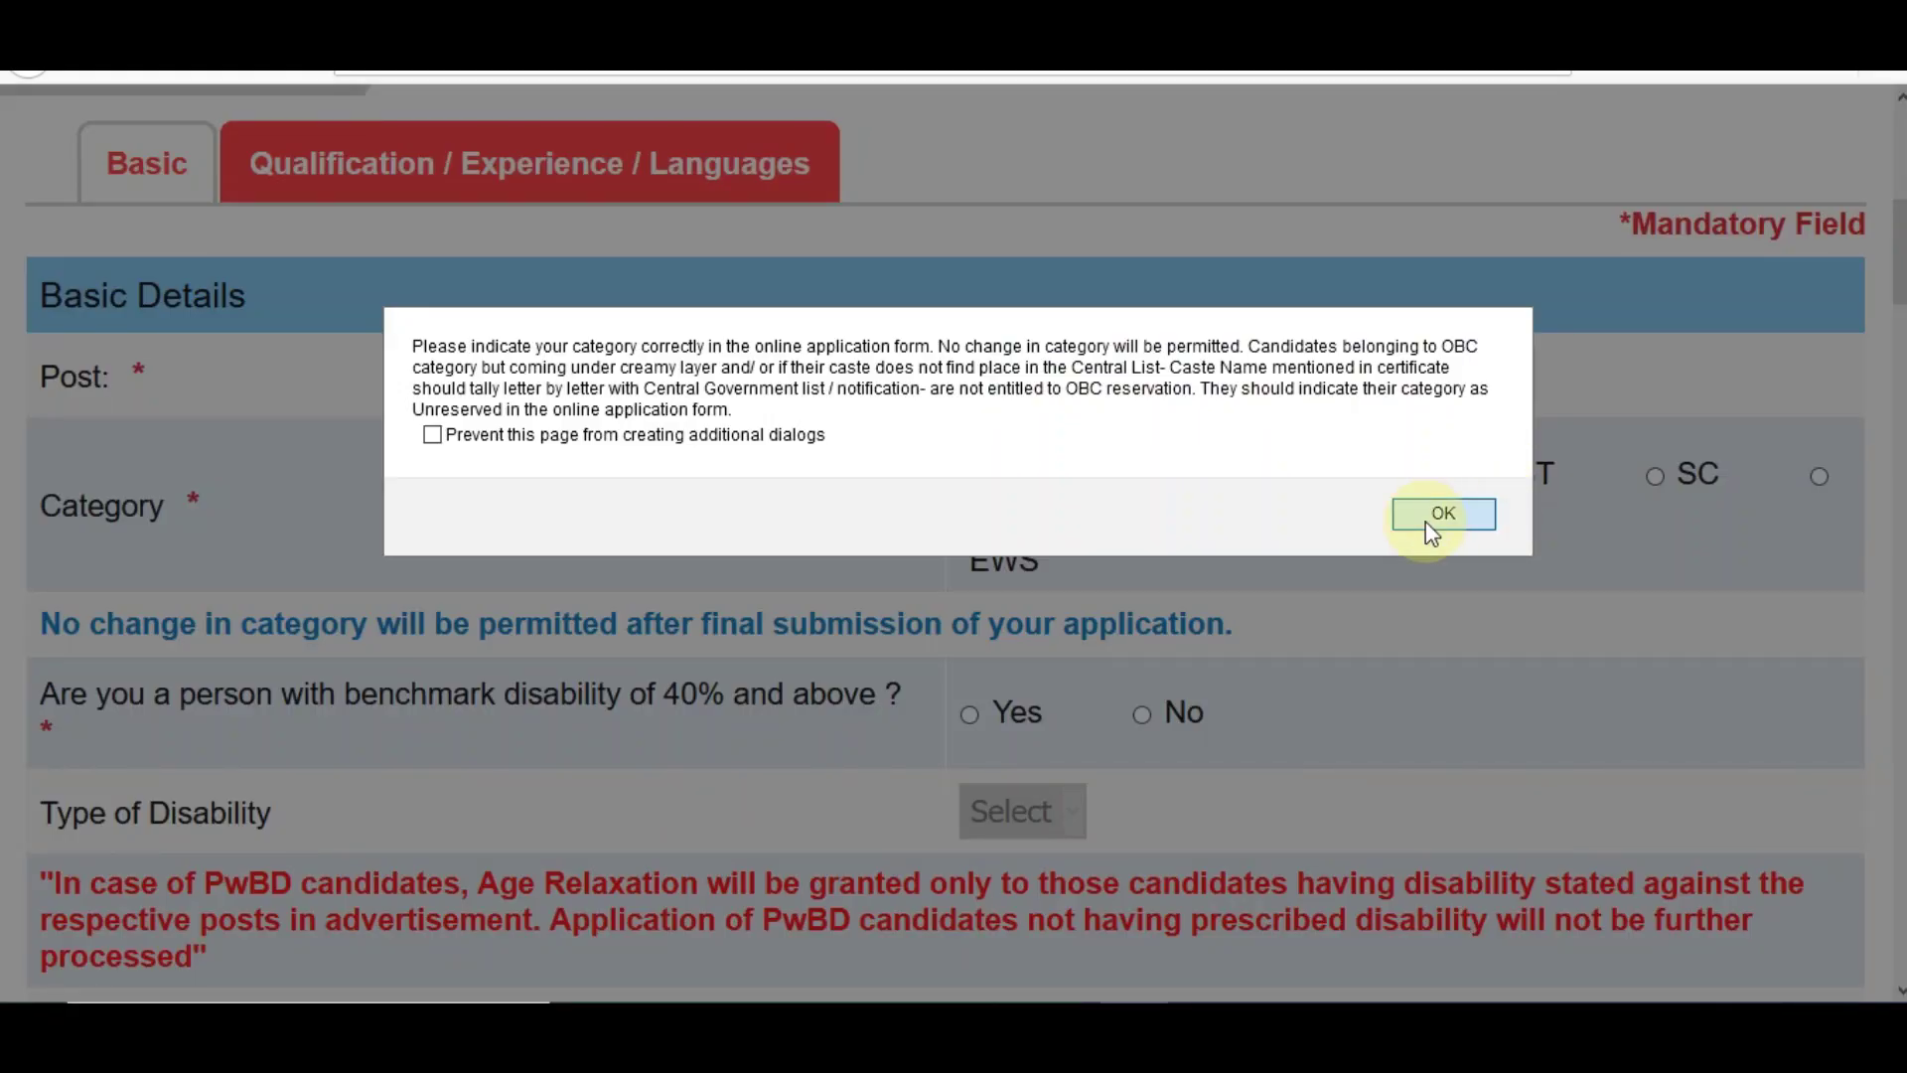
{"action": "left_click", "coordinate": [1430, 526]}
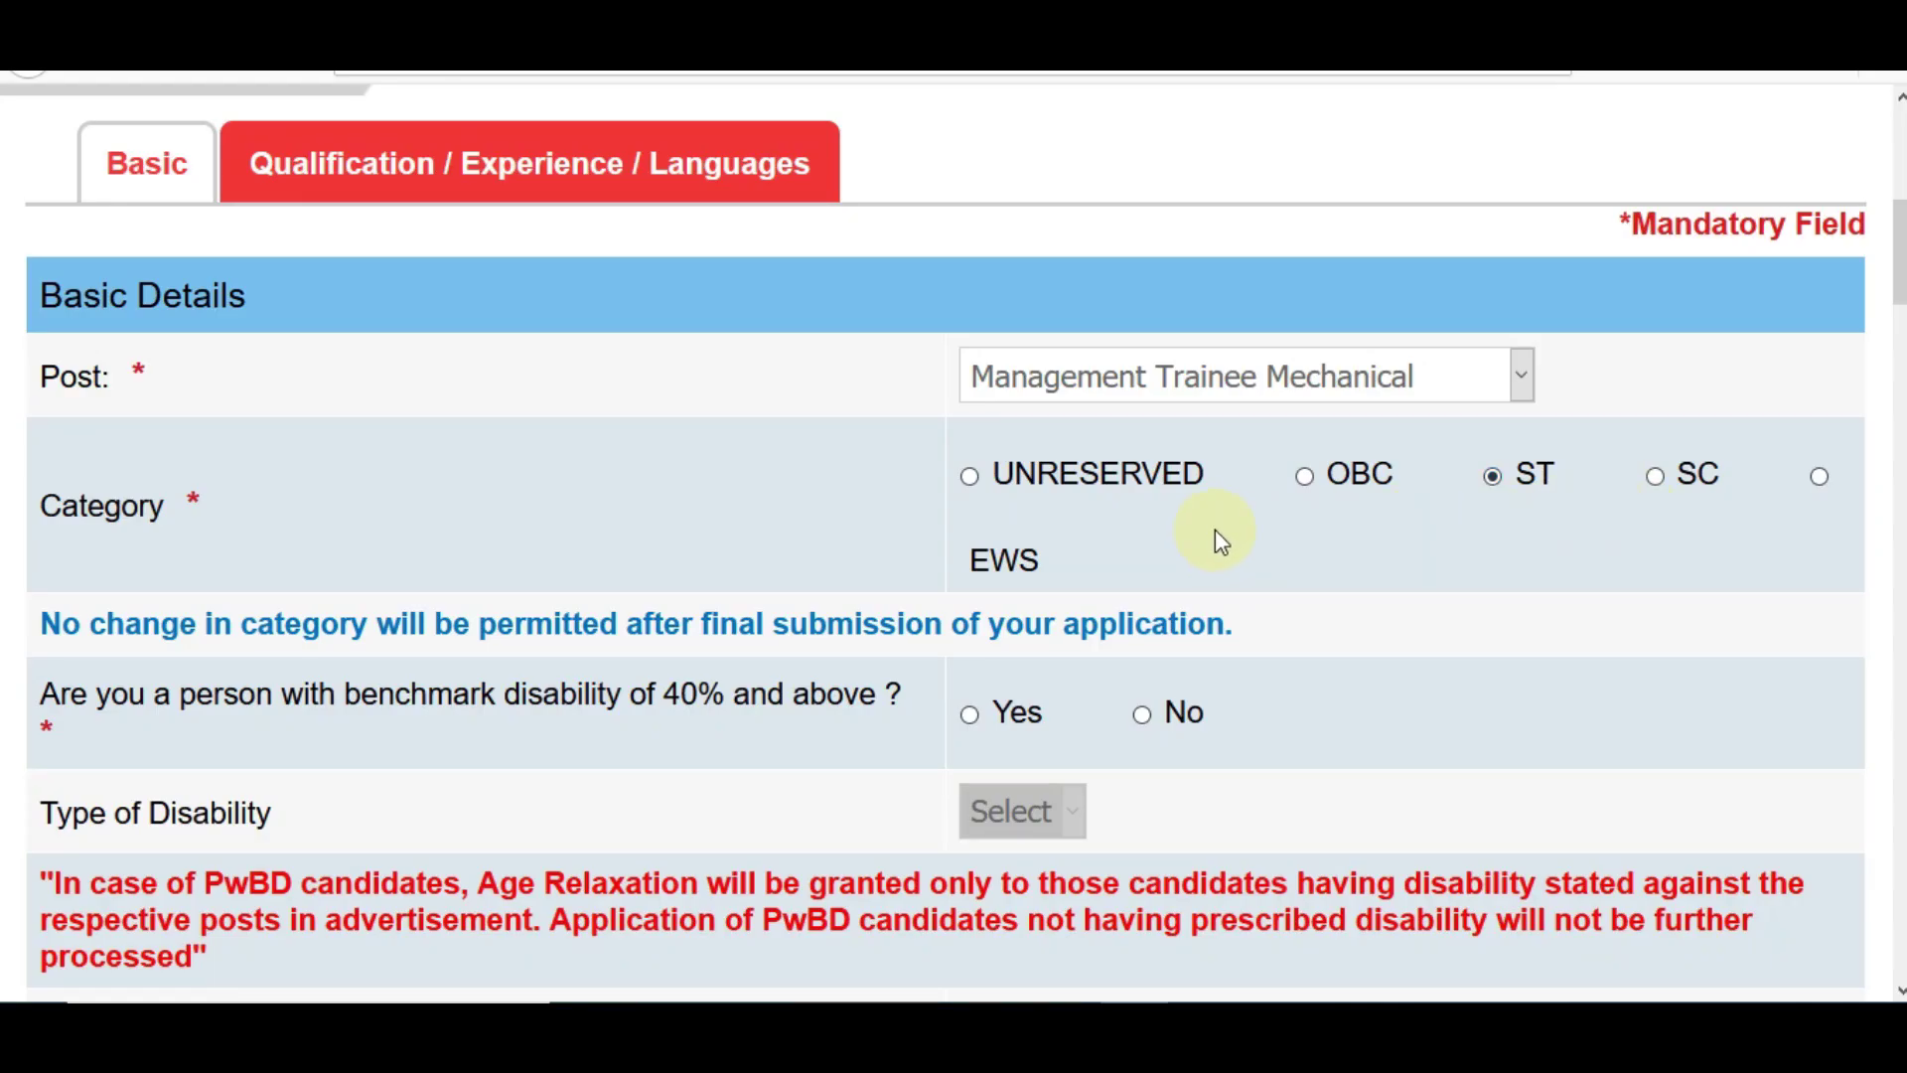
{"action": "left_click", "coordinate": [1316, 489]}
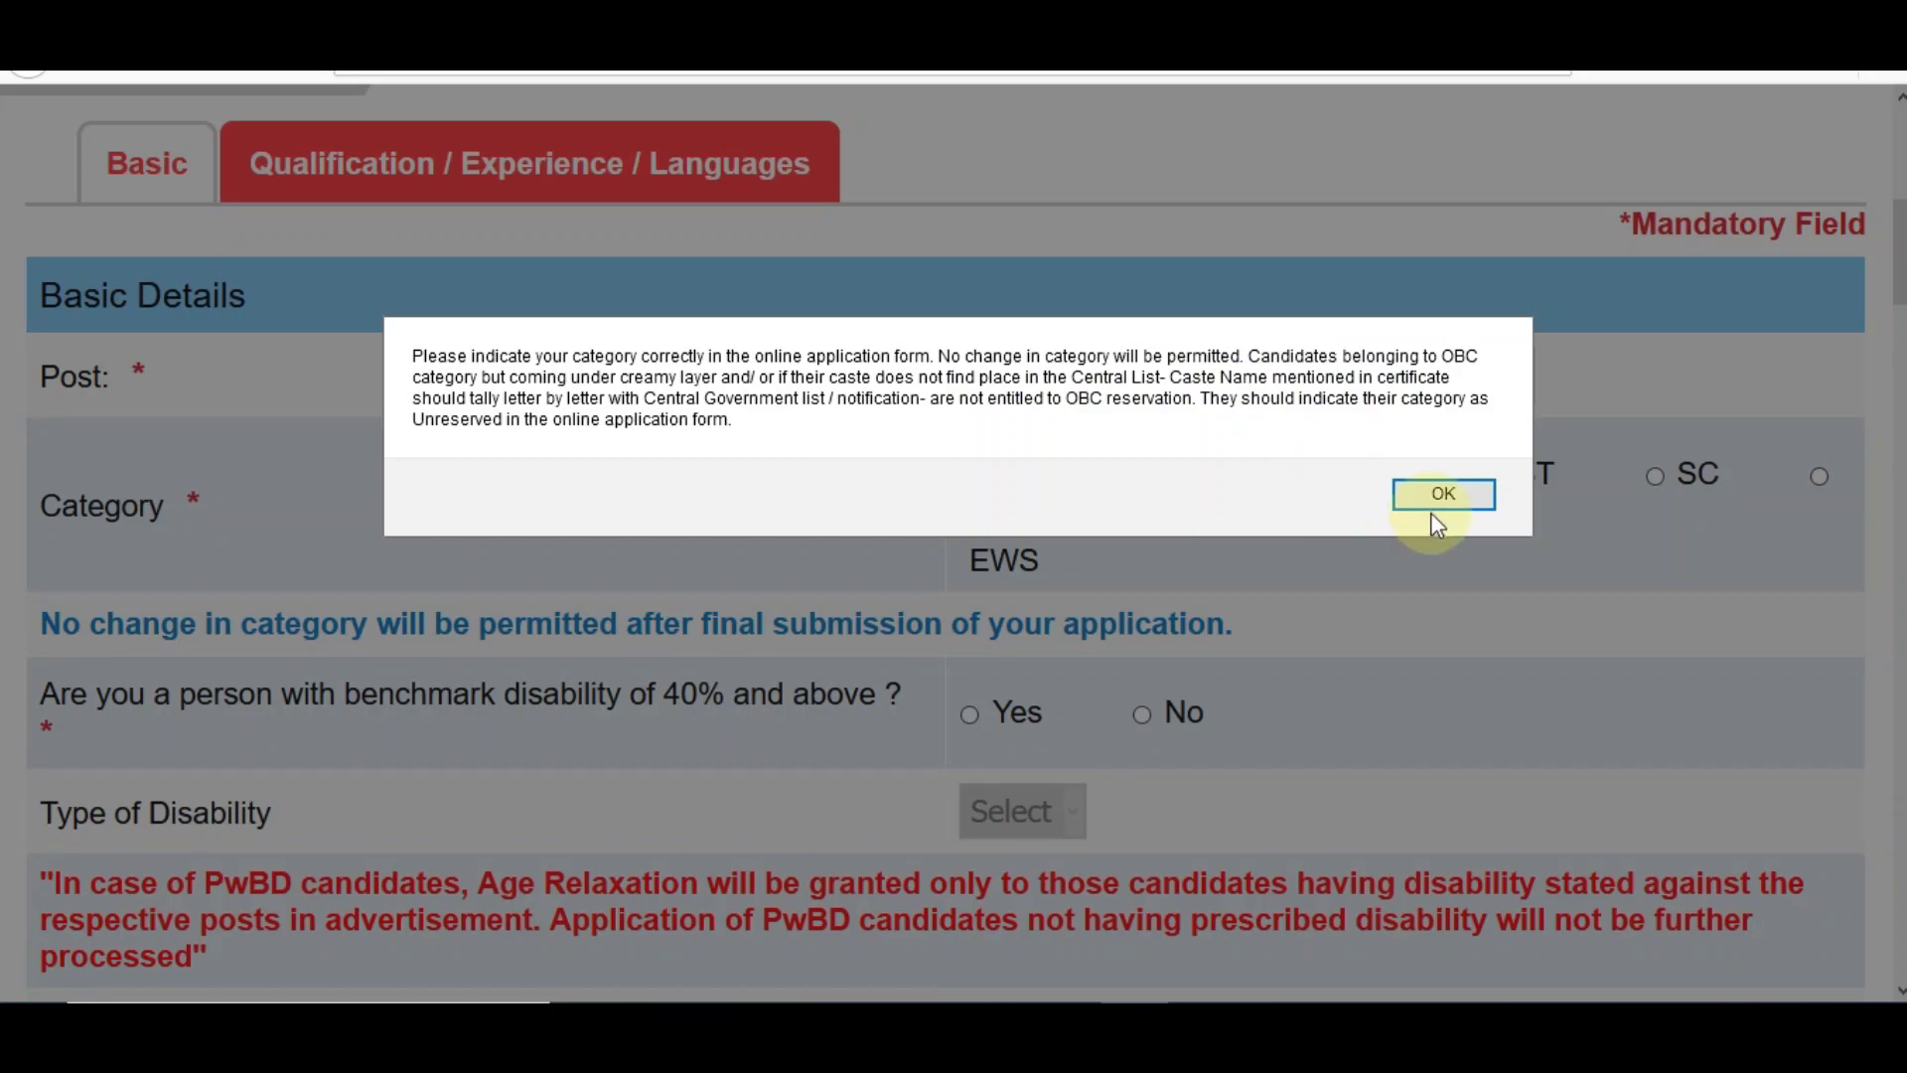
{"action": "left_click", "coordinate": [1440, 497]}
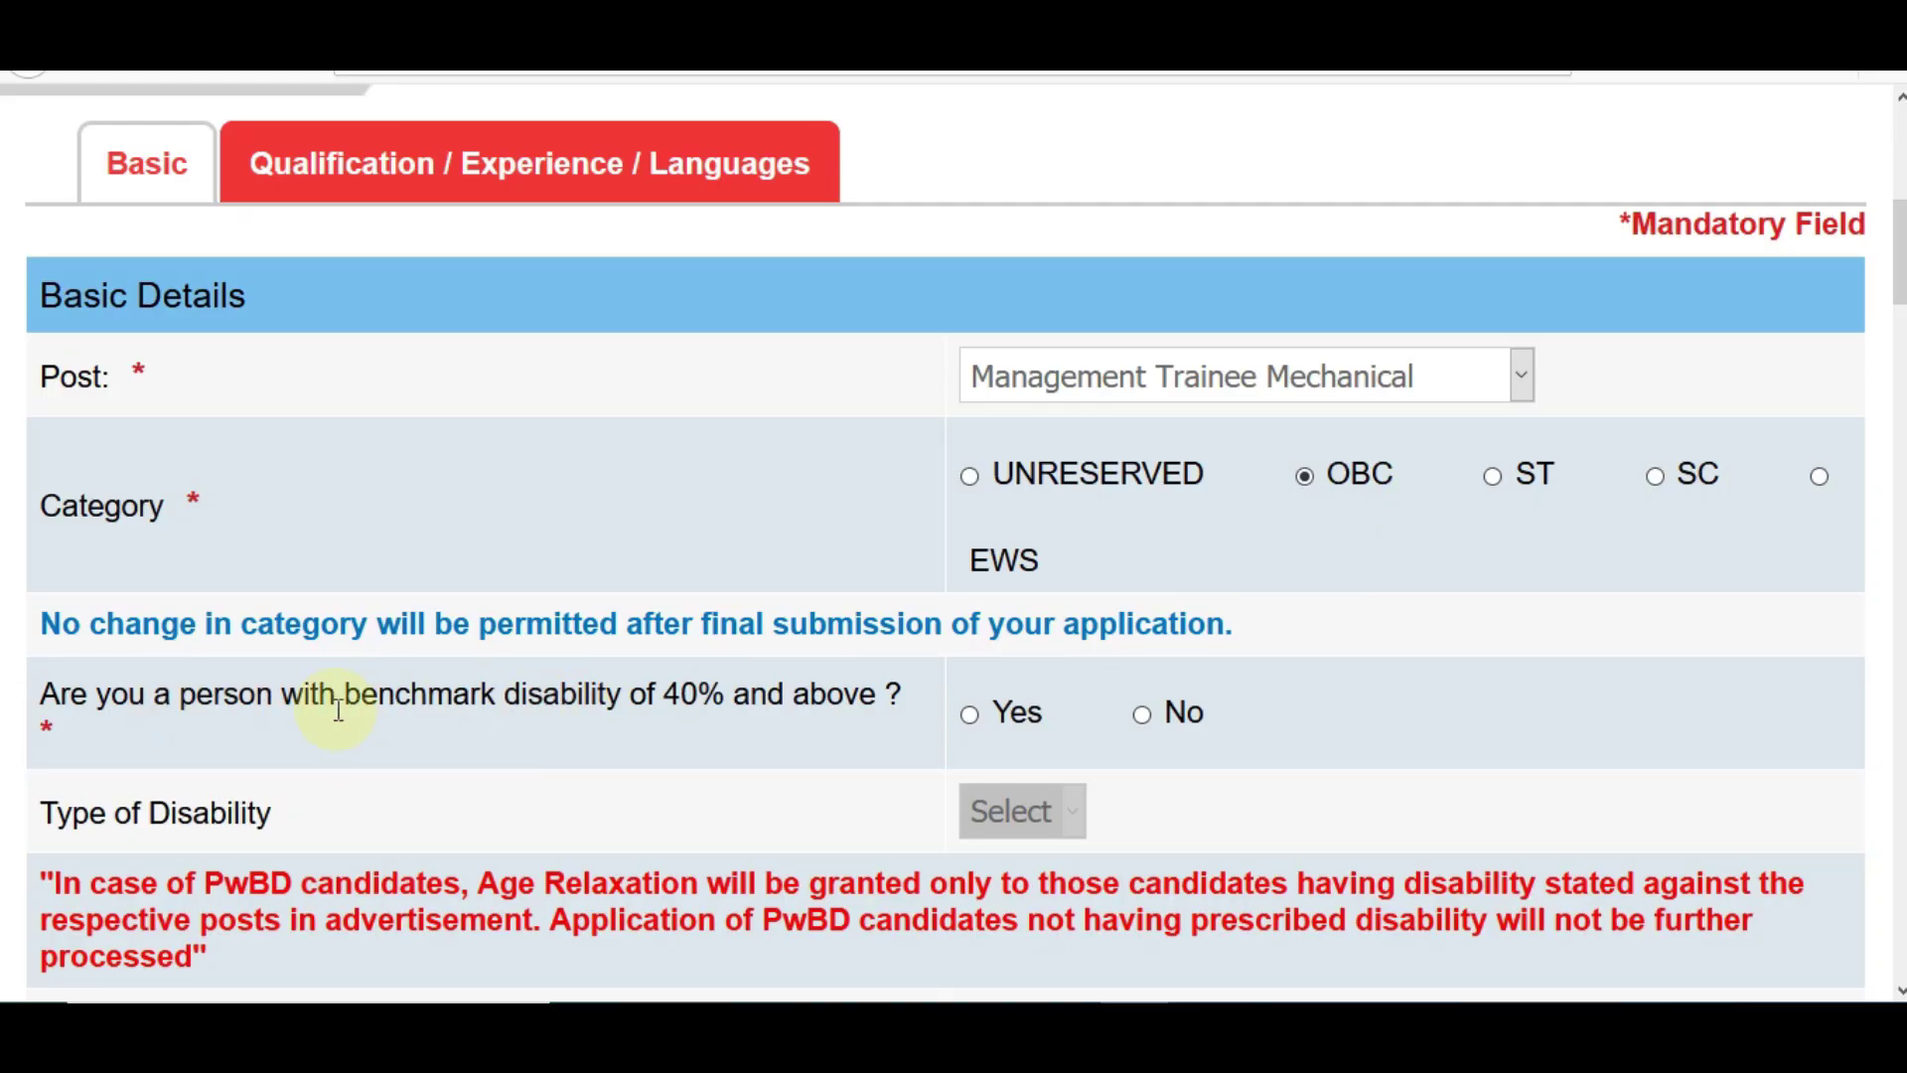
- Answer Yes to benchmark disability, pick Other as disability type, and dismiss the alert
{"action": "left_click", "coordinate": [970, 716]}
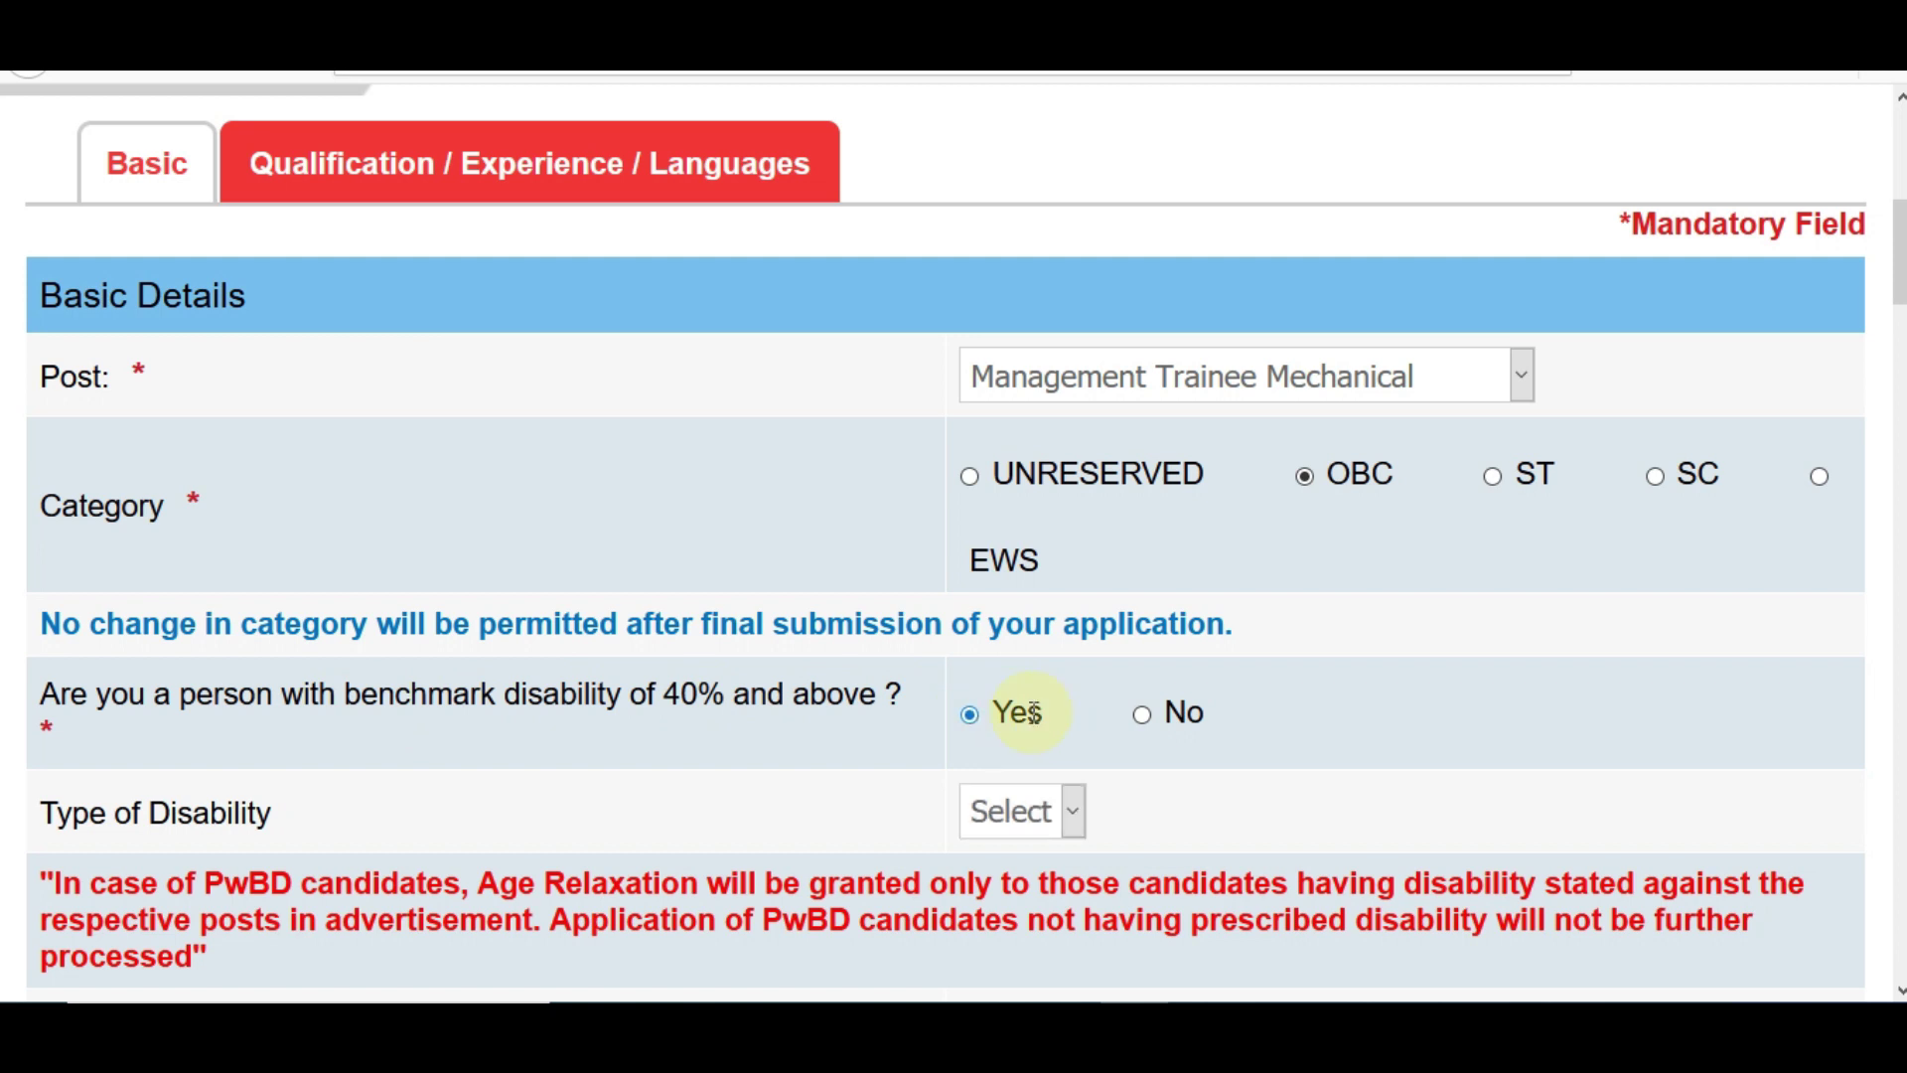
{"action": "scroll", "coordinate": [1362, 481], "scroll_direction": "down", "scroll_amount": 2}
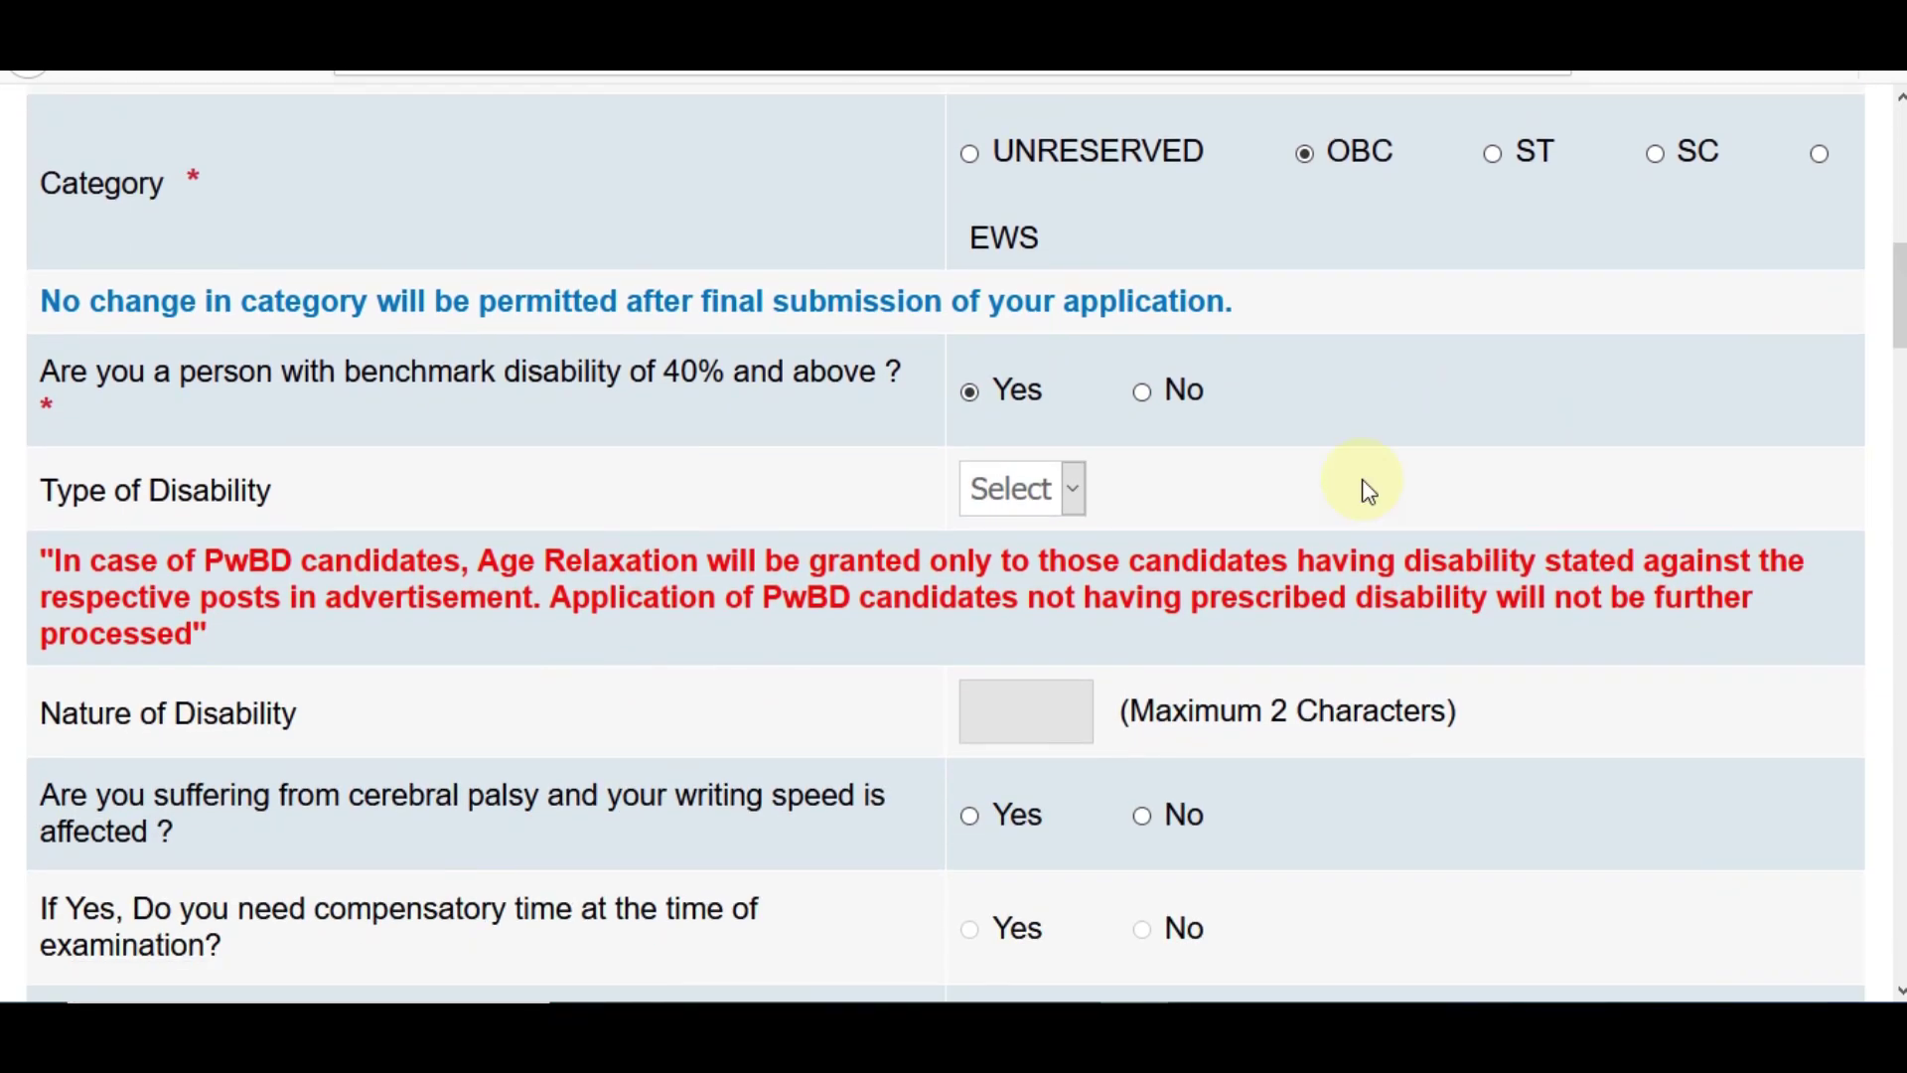
{"action": "left_click", "coordinate": [992, 496]}
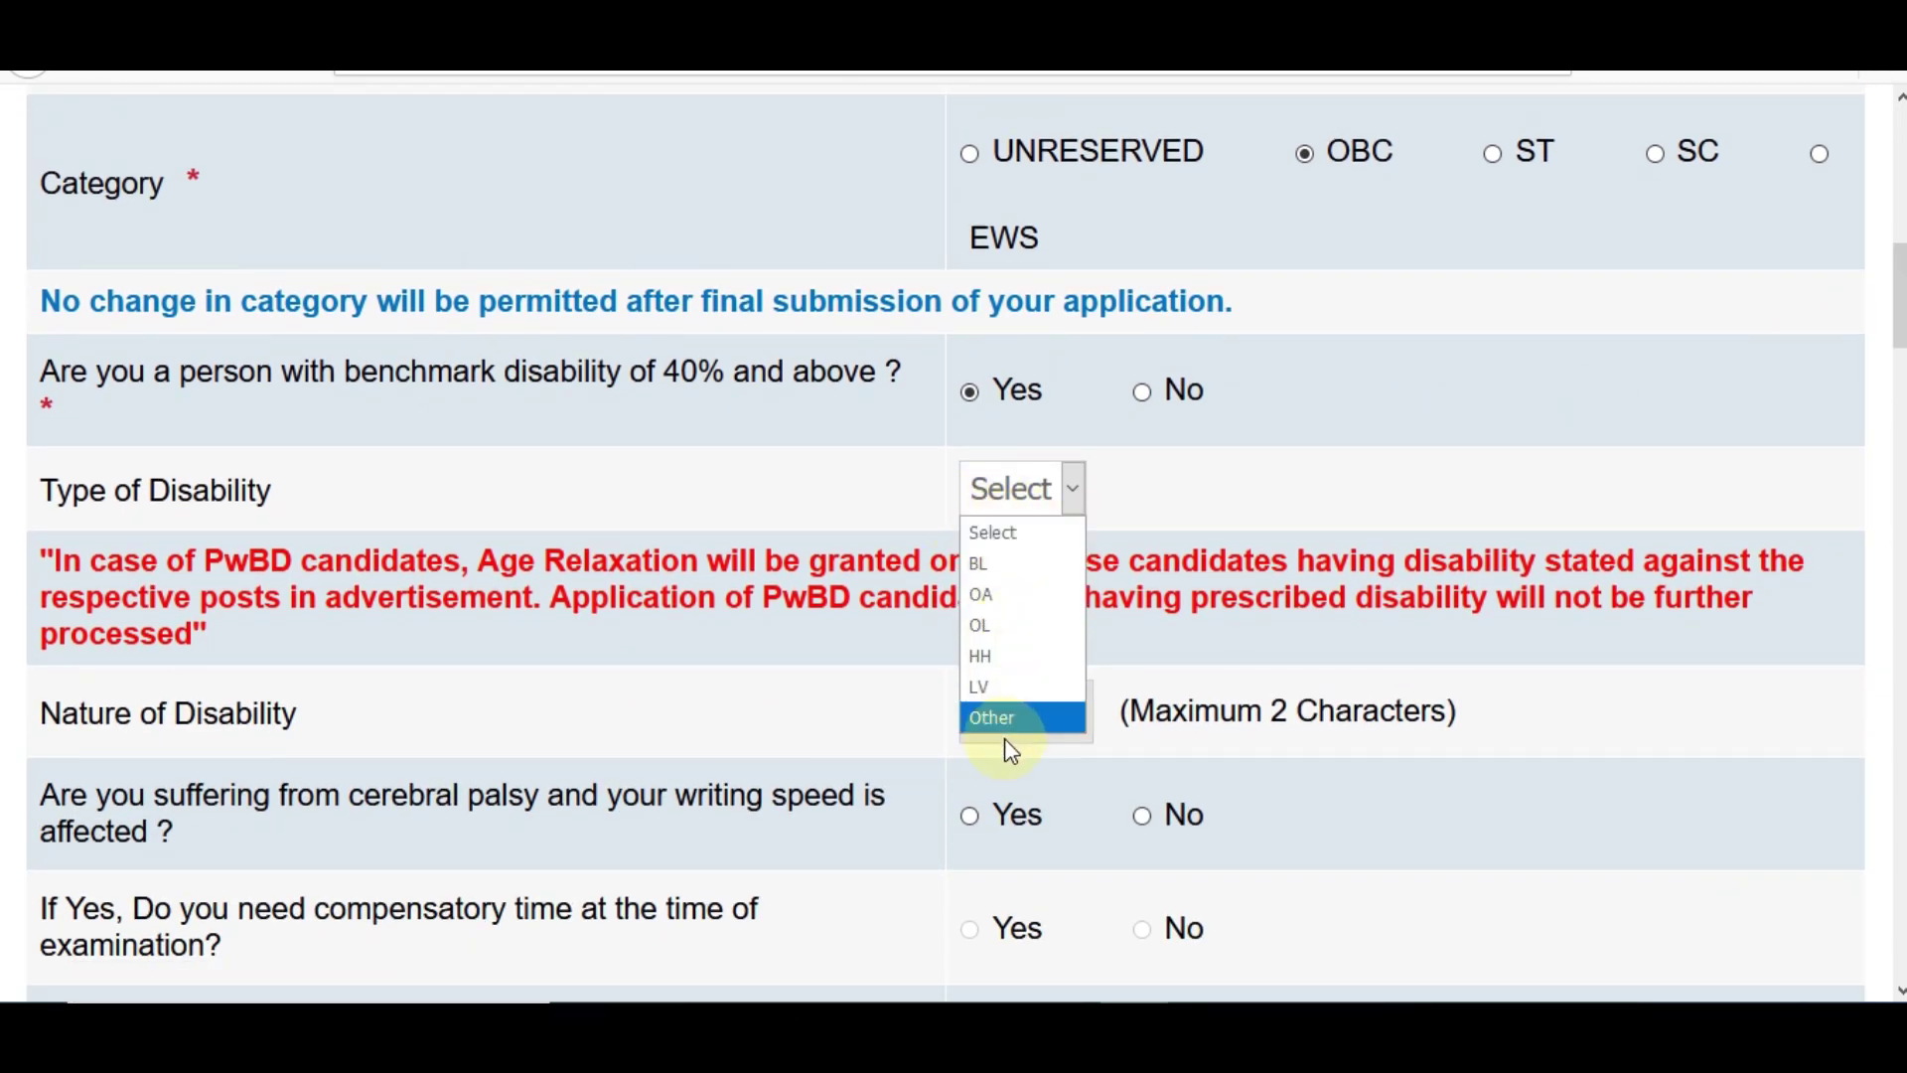
{"action": "left_click", "coordinate": [1018, 715]}
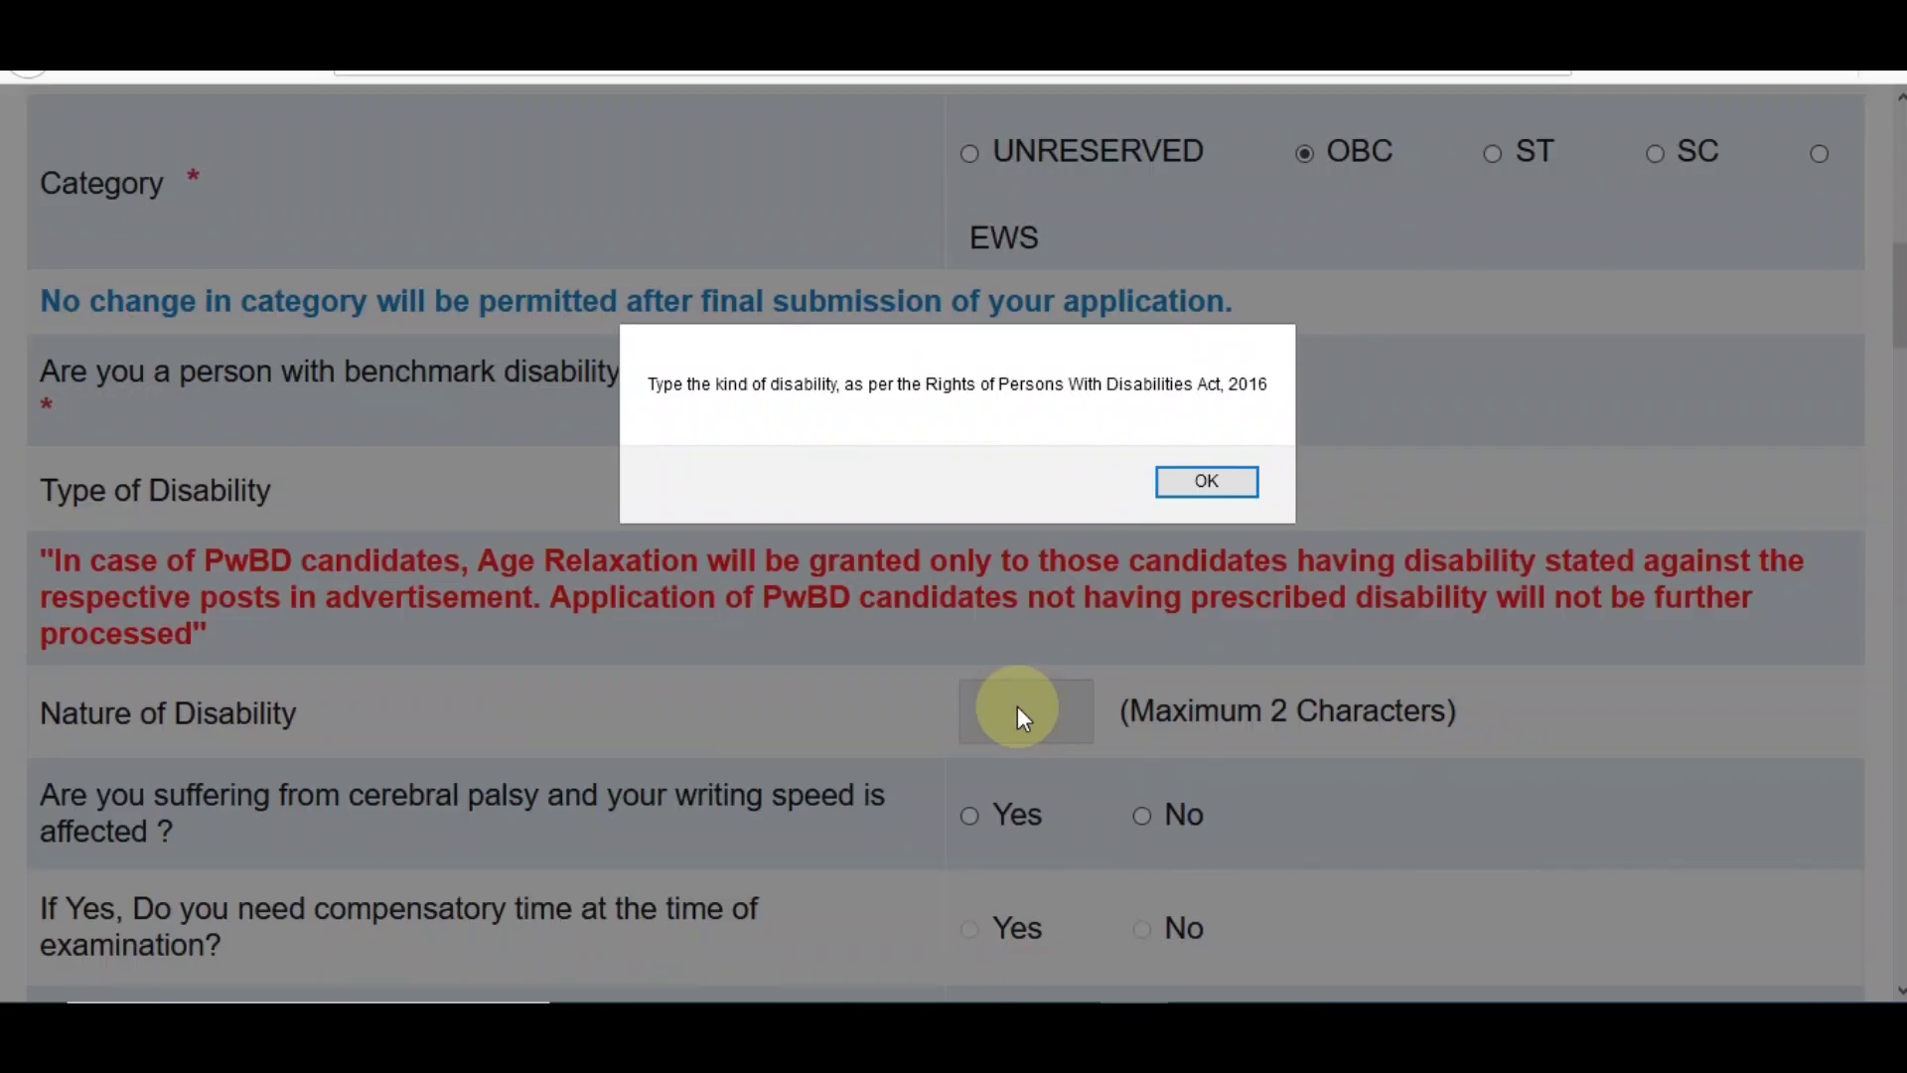
{"action": "left_click", "coordinate": [1164, 479]}
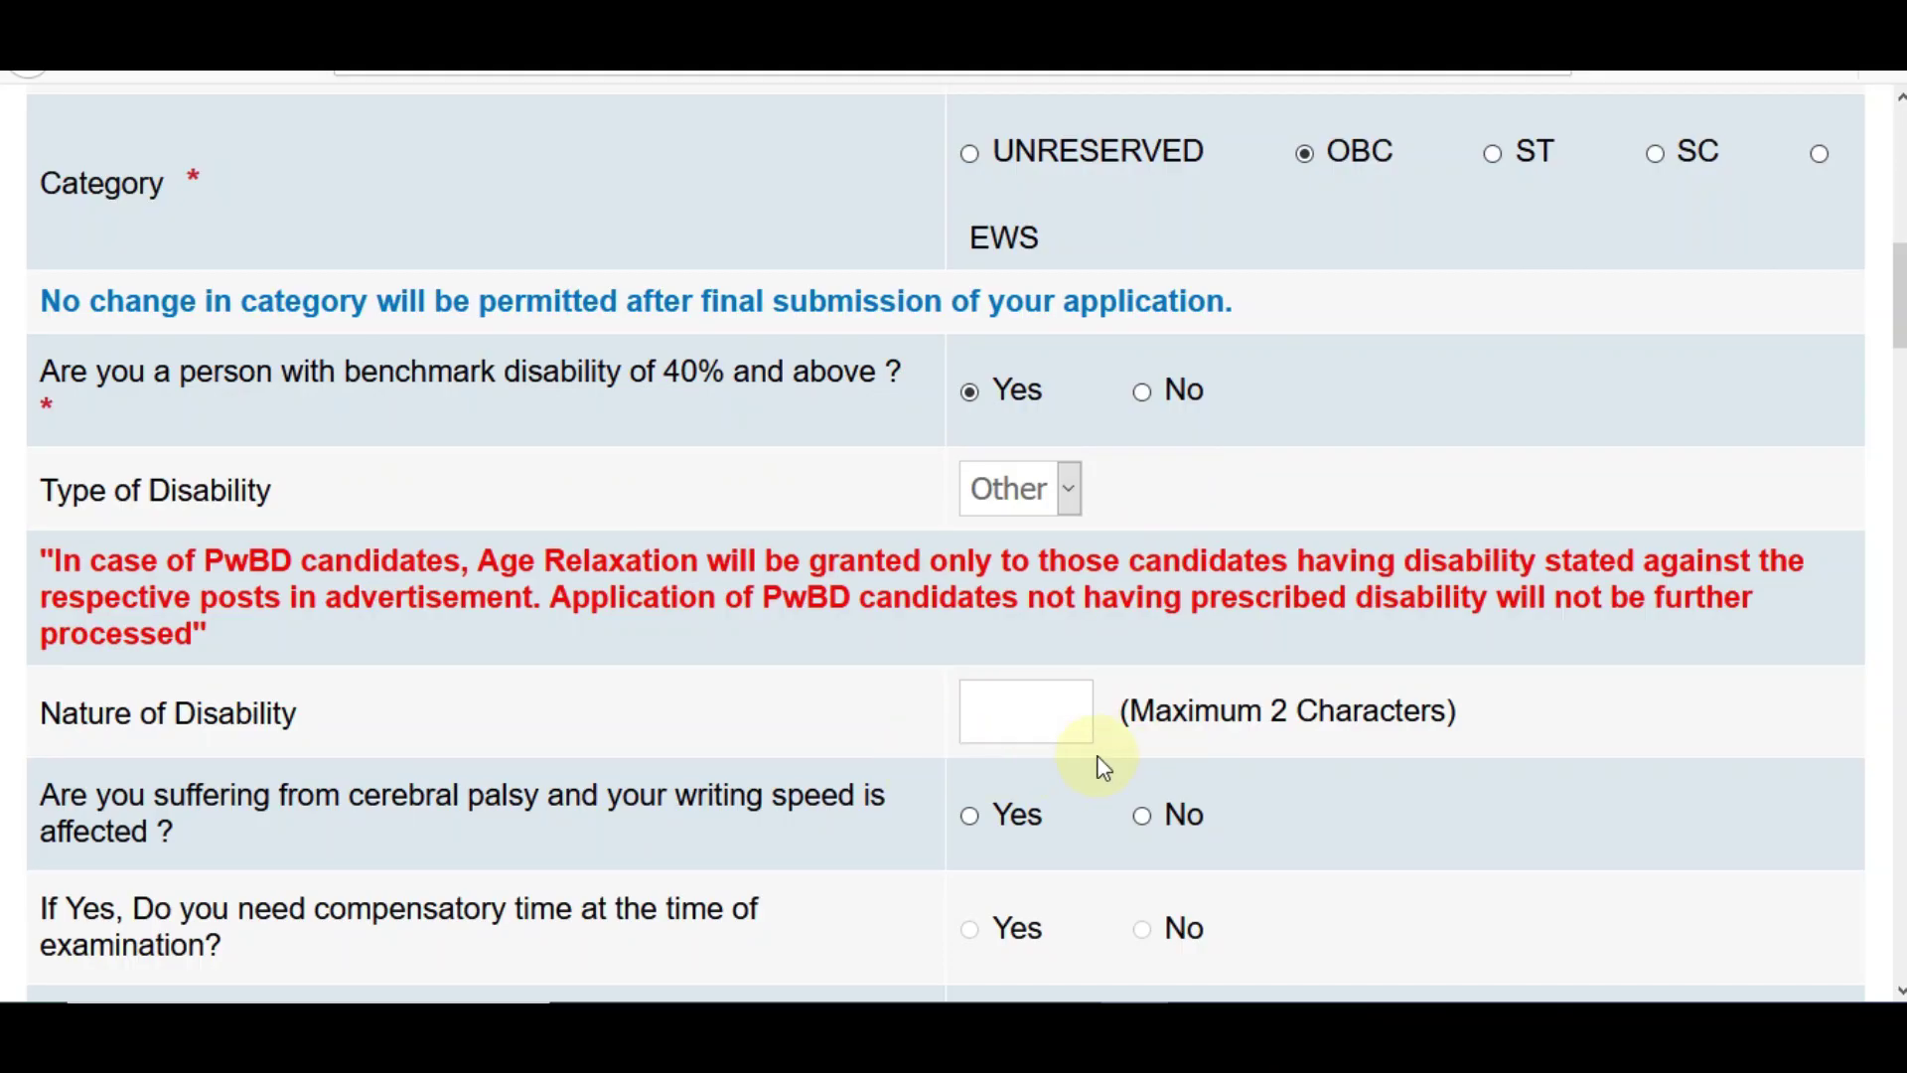
{"action": "left_click_drag", "start_coordinate": [1899, 296], "coordinate": [1899, 355]}
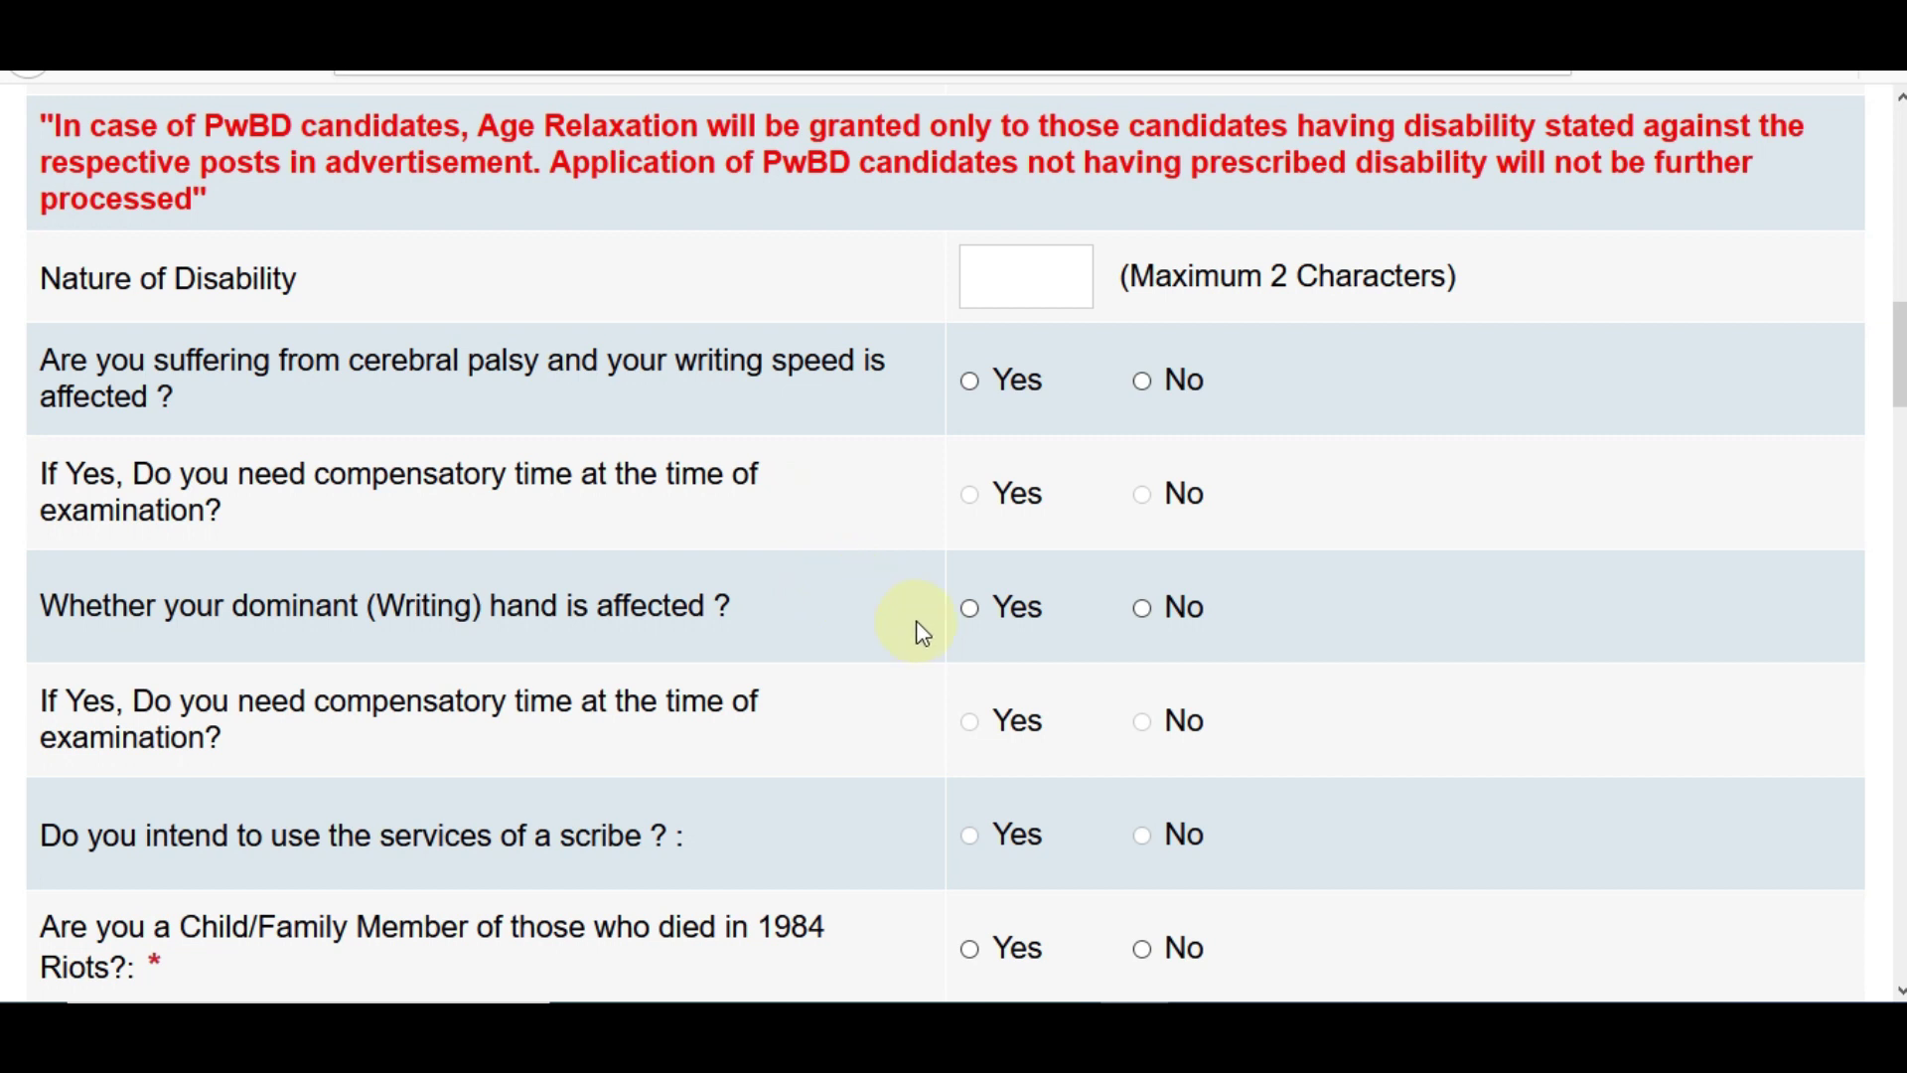
- Answer No to benchmark disability and the 1984 Riots question, and set religion to Hindu
{"action": "scroll", "coordinate": [1583, 323], "scroll_direction": "up", "scroll_amount": 3}
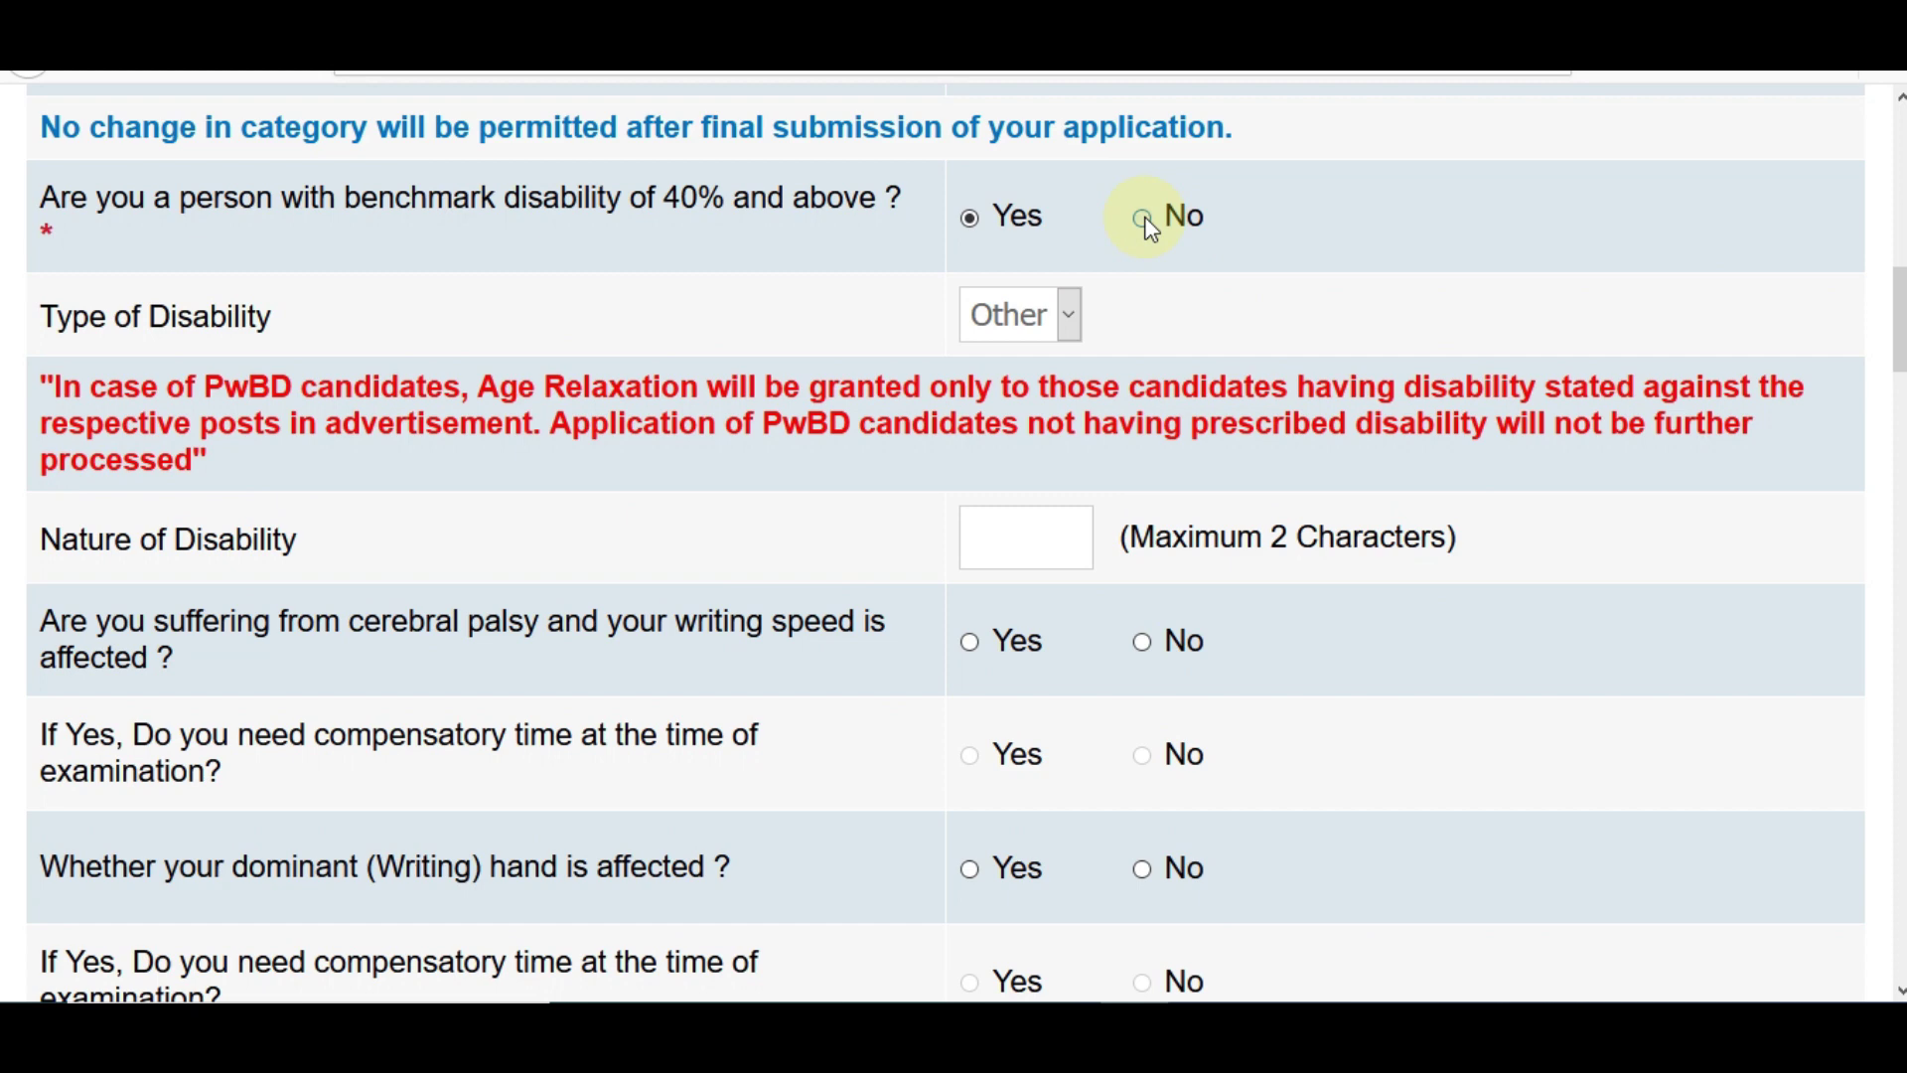
{"action": "left_click", "coordinate": [1147, 222]}
{"action": "scroll", "coordinate": [1481, 277], "scroll_direction": "down", "scroll_amount": 5}
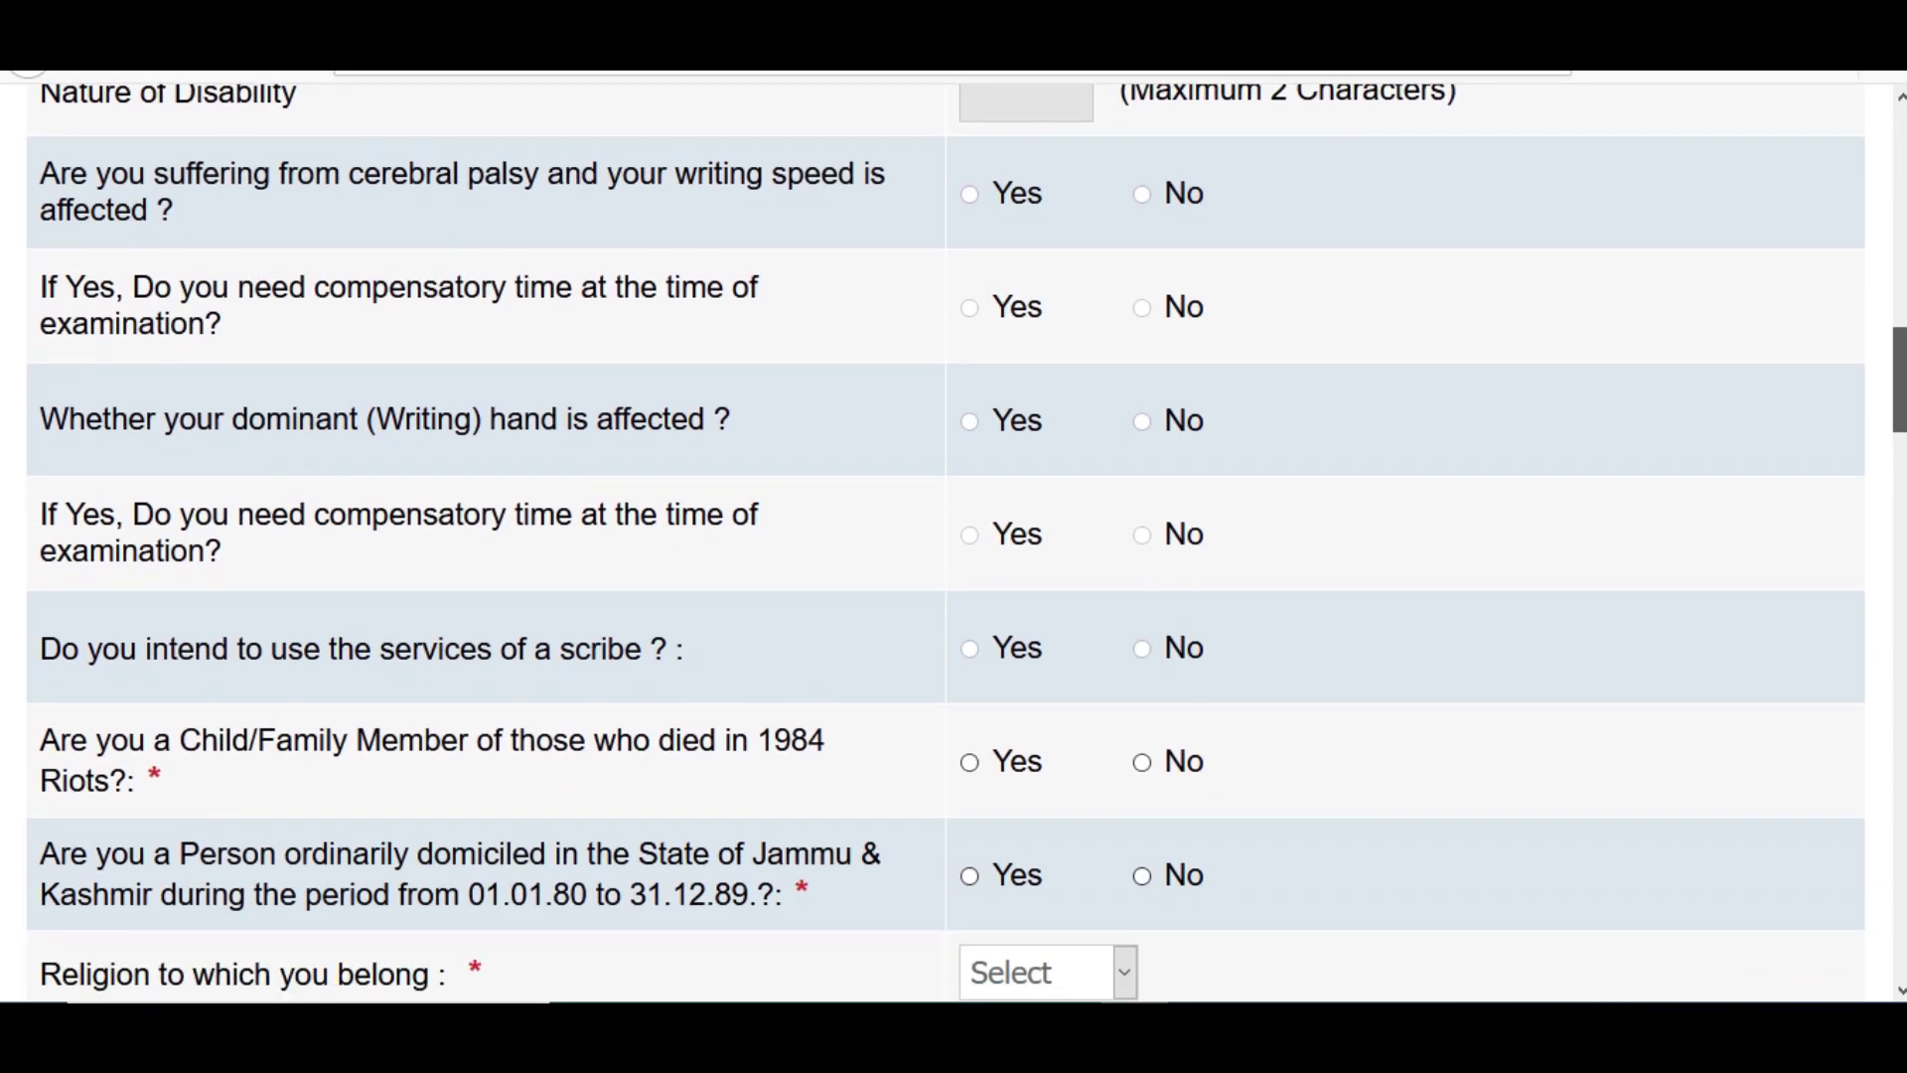
{"action": "scroll", "coordinate": [953, 542], "scroll_direction": "down", "scroll_amount": 1}
{"action": "scroll", "coordinate": [1790, 475], "scroll_direction": "down", "scroll_amount": 2}
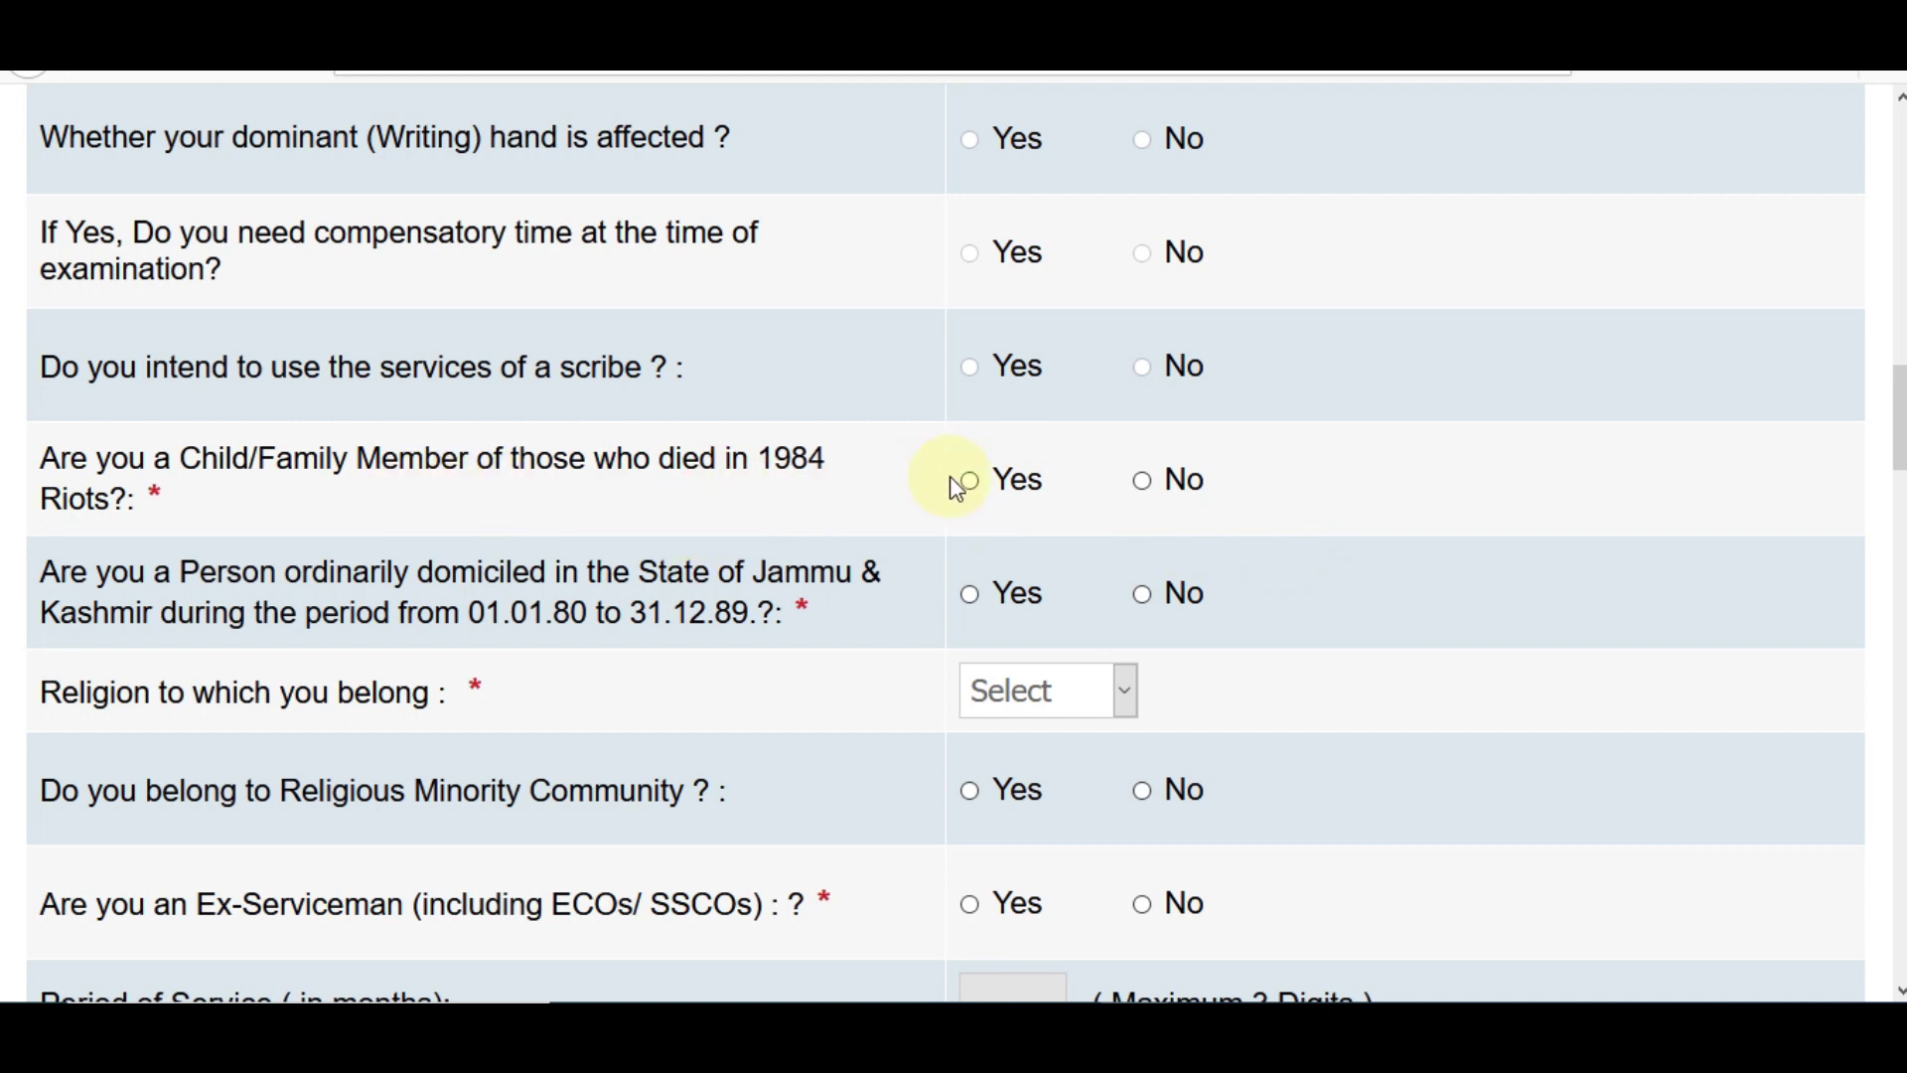
{"action": "left_click", "coordinate": [1142, 481]}
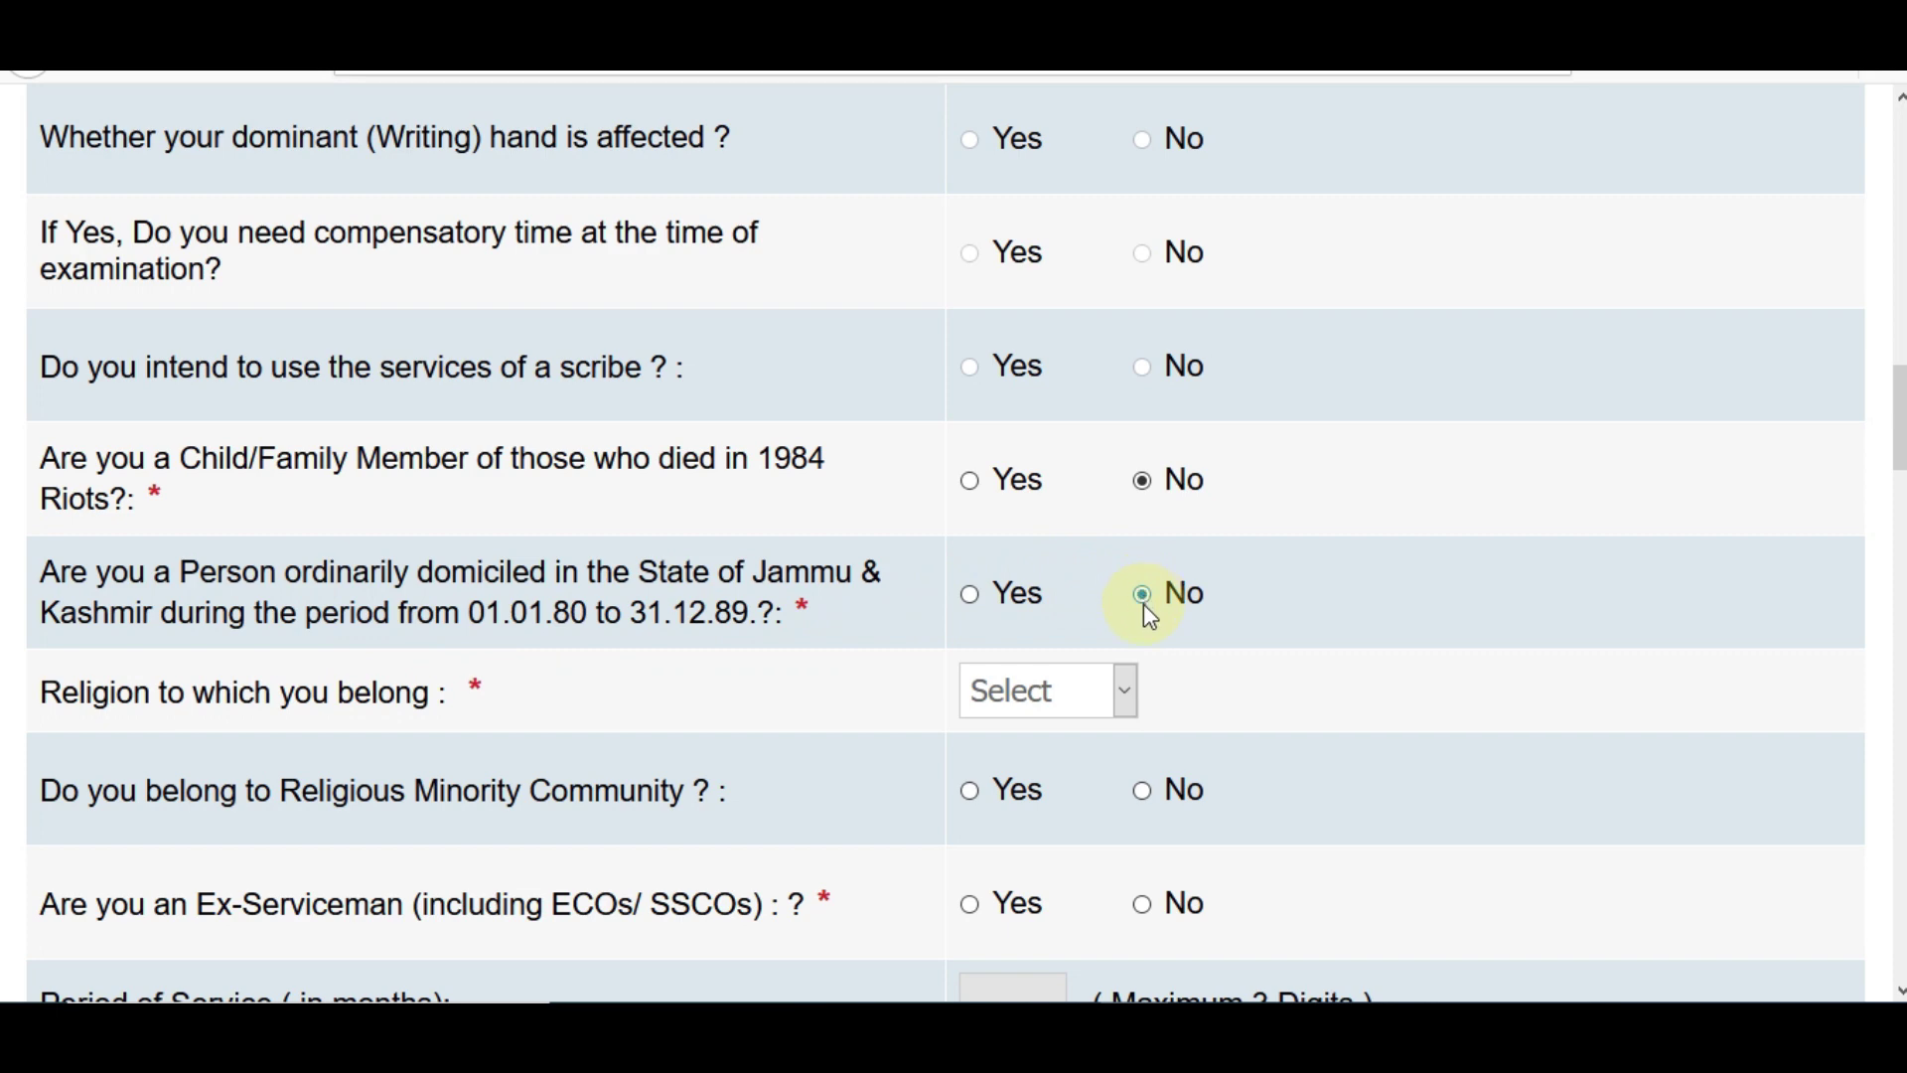
{"action": "left_click", "coordinate": [1029, 710]}
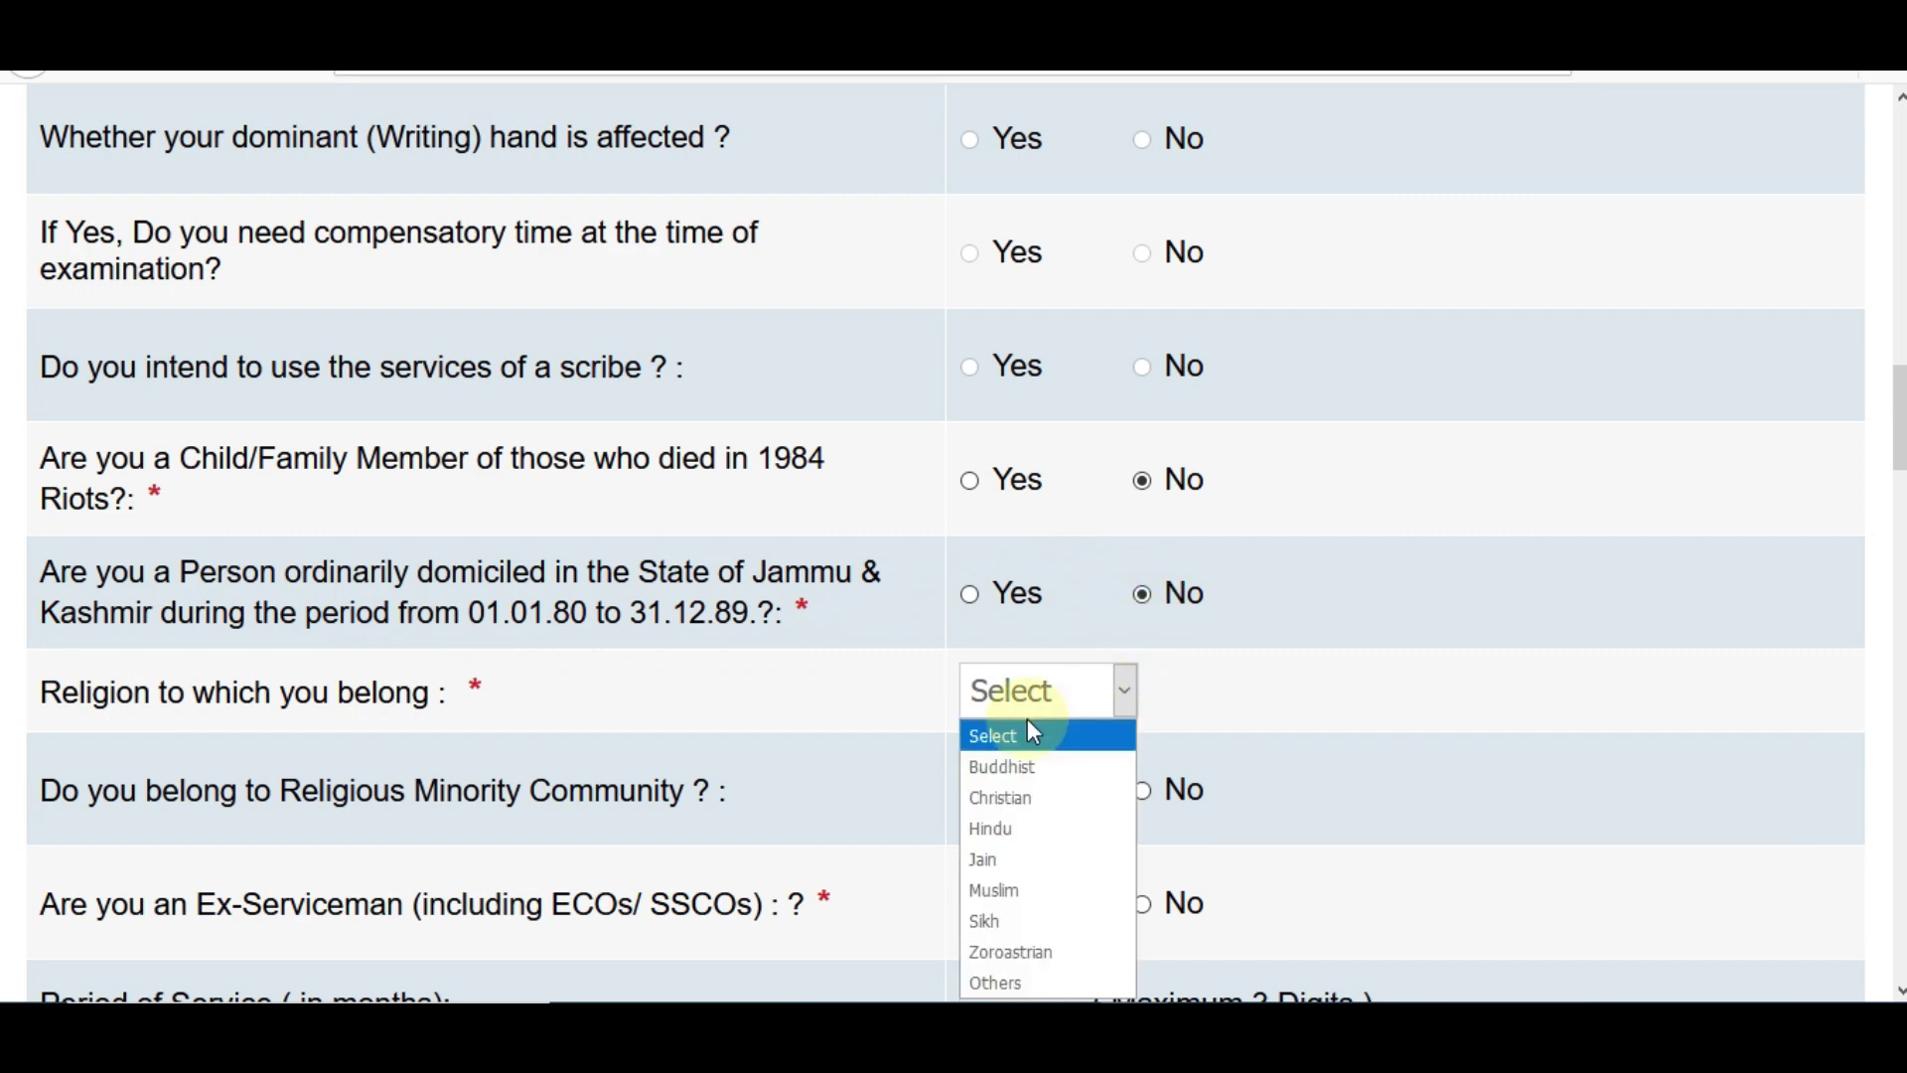
{"action": "left_click", "coordinate": [1010, 832]}
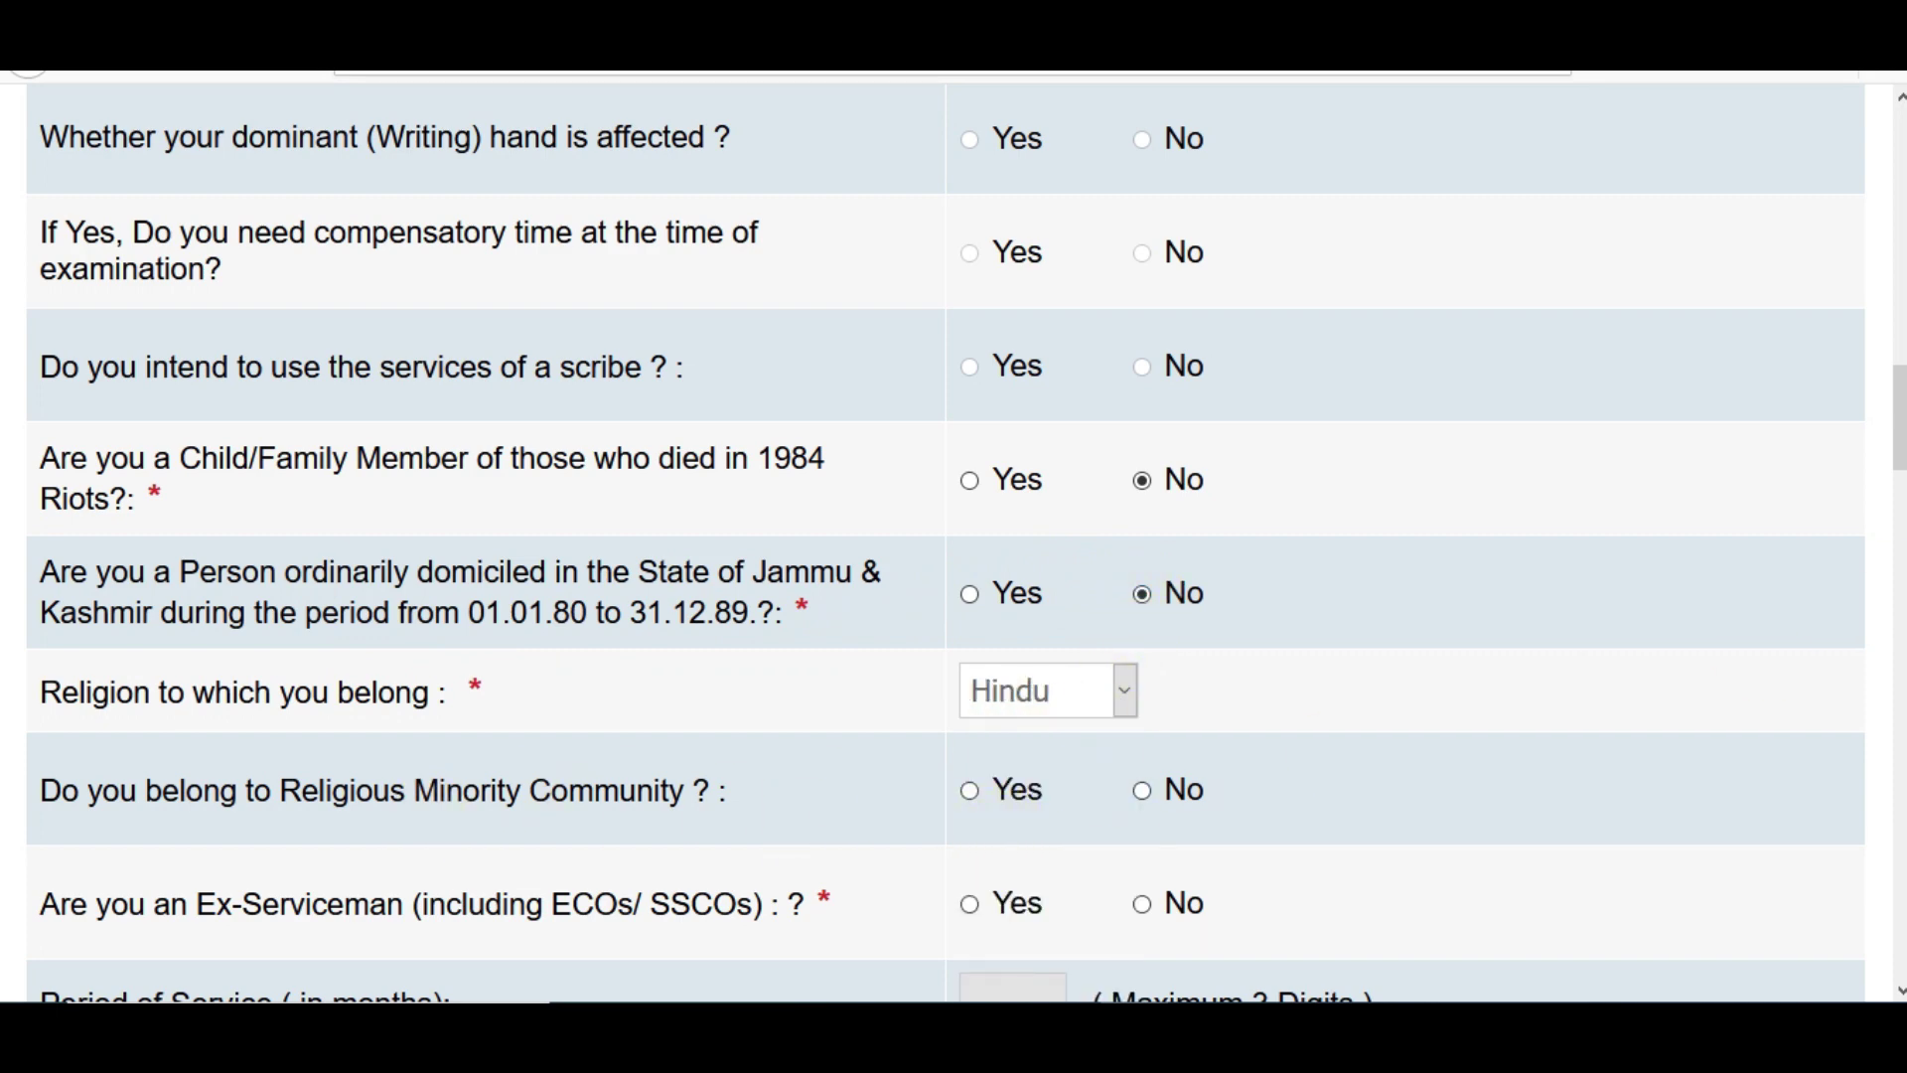
- Answer the minority question, set Ex-Serviceman to No, nationality Indian, exam centre Delhi
{"action": "scroll", "coordinate": [1820, 487], "scroll_direction": "down", "scroll_amount": 3}
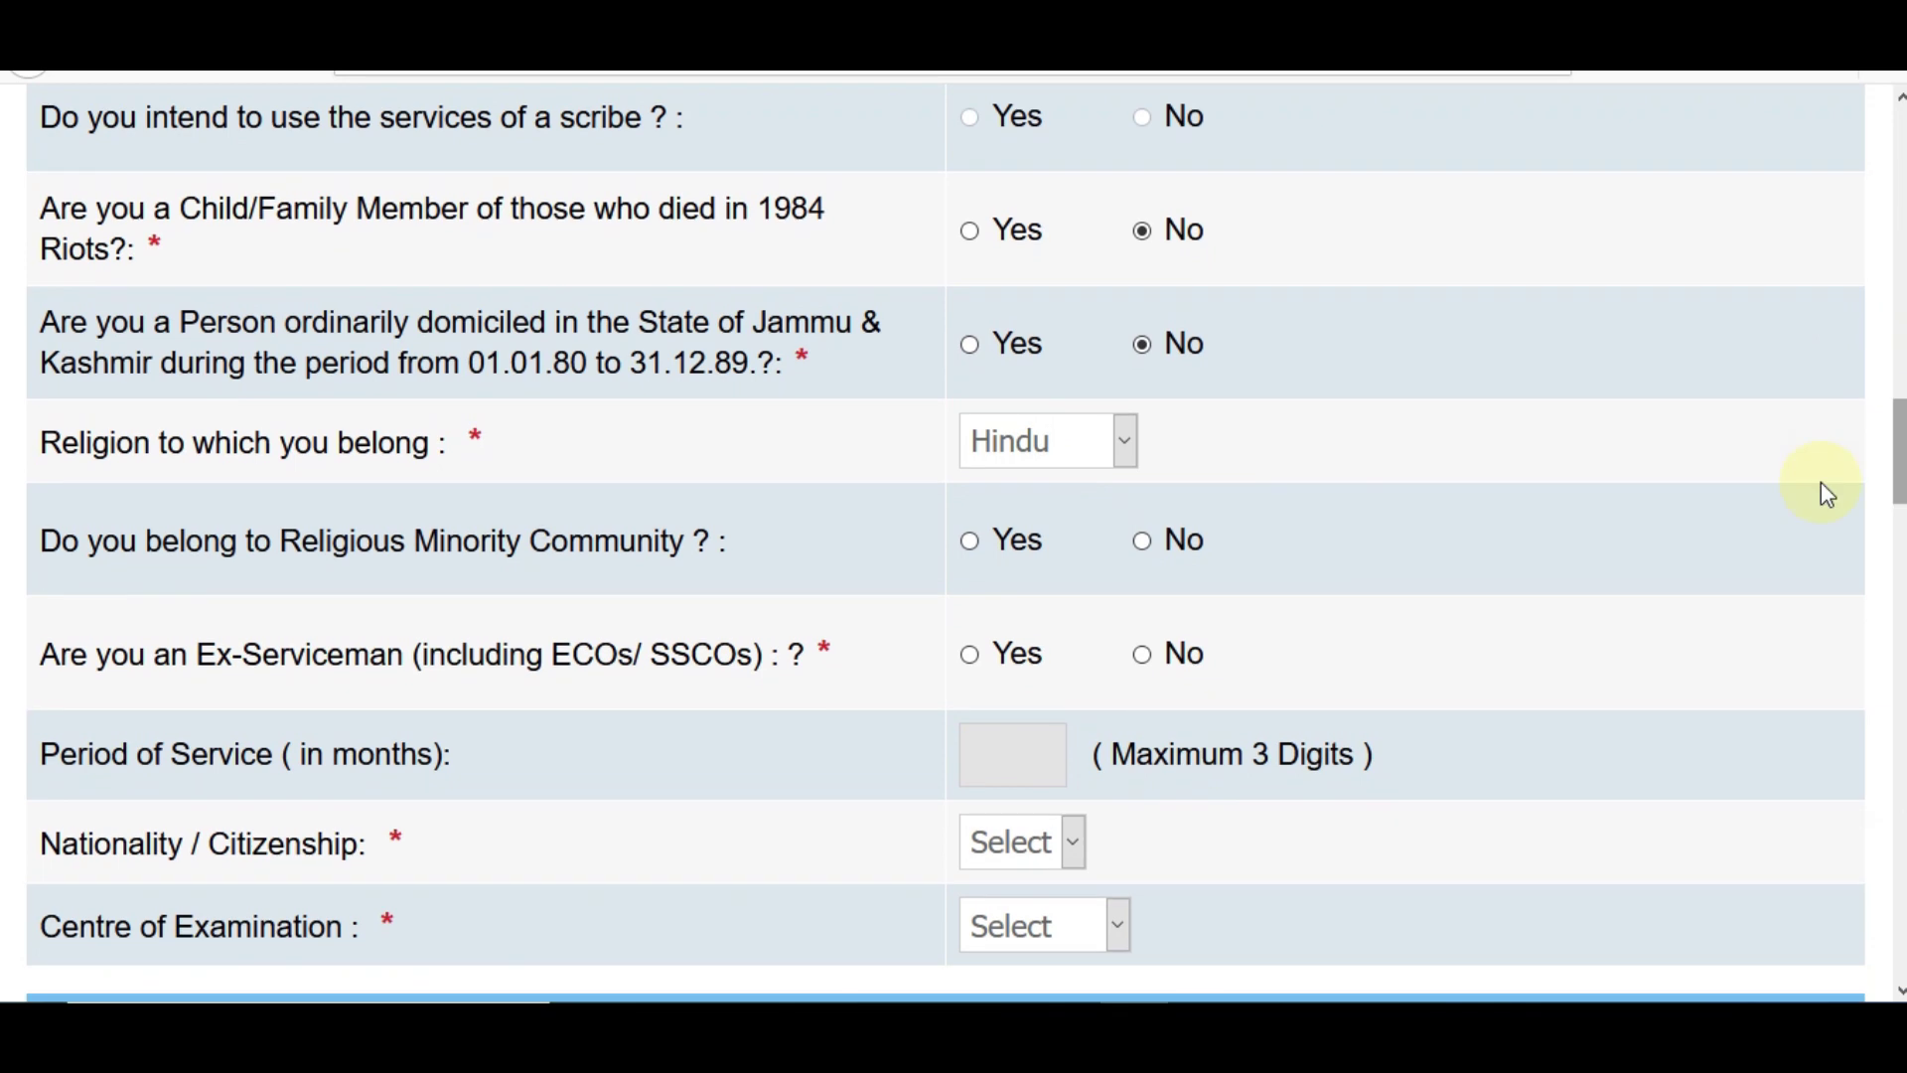
{"action": "left_click", "coordinate": [970, 544]}
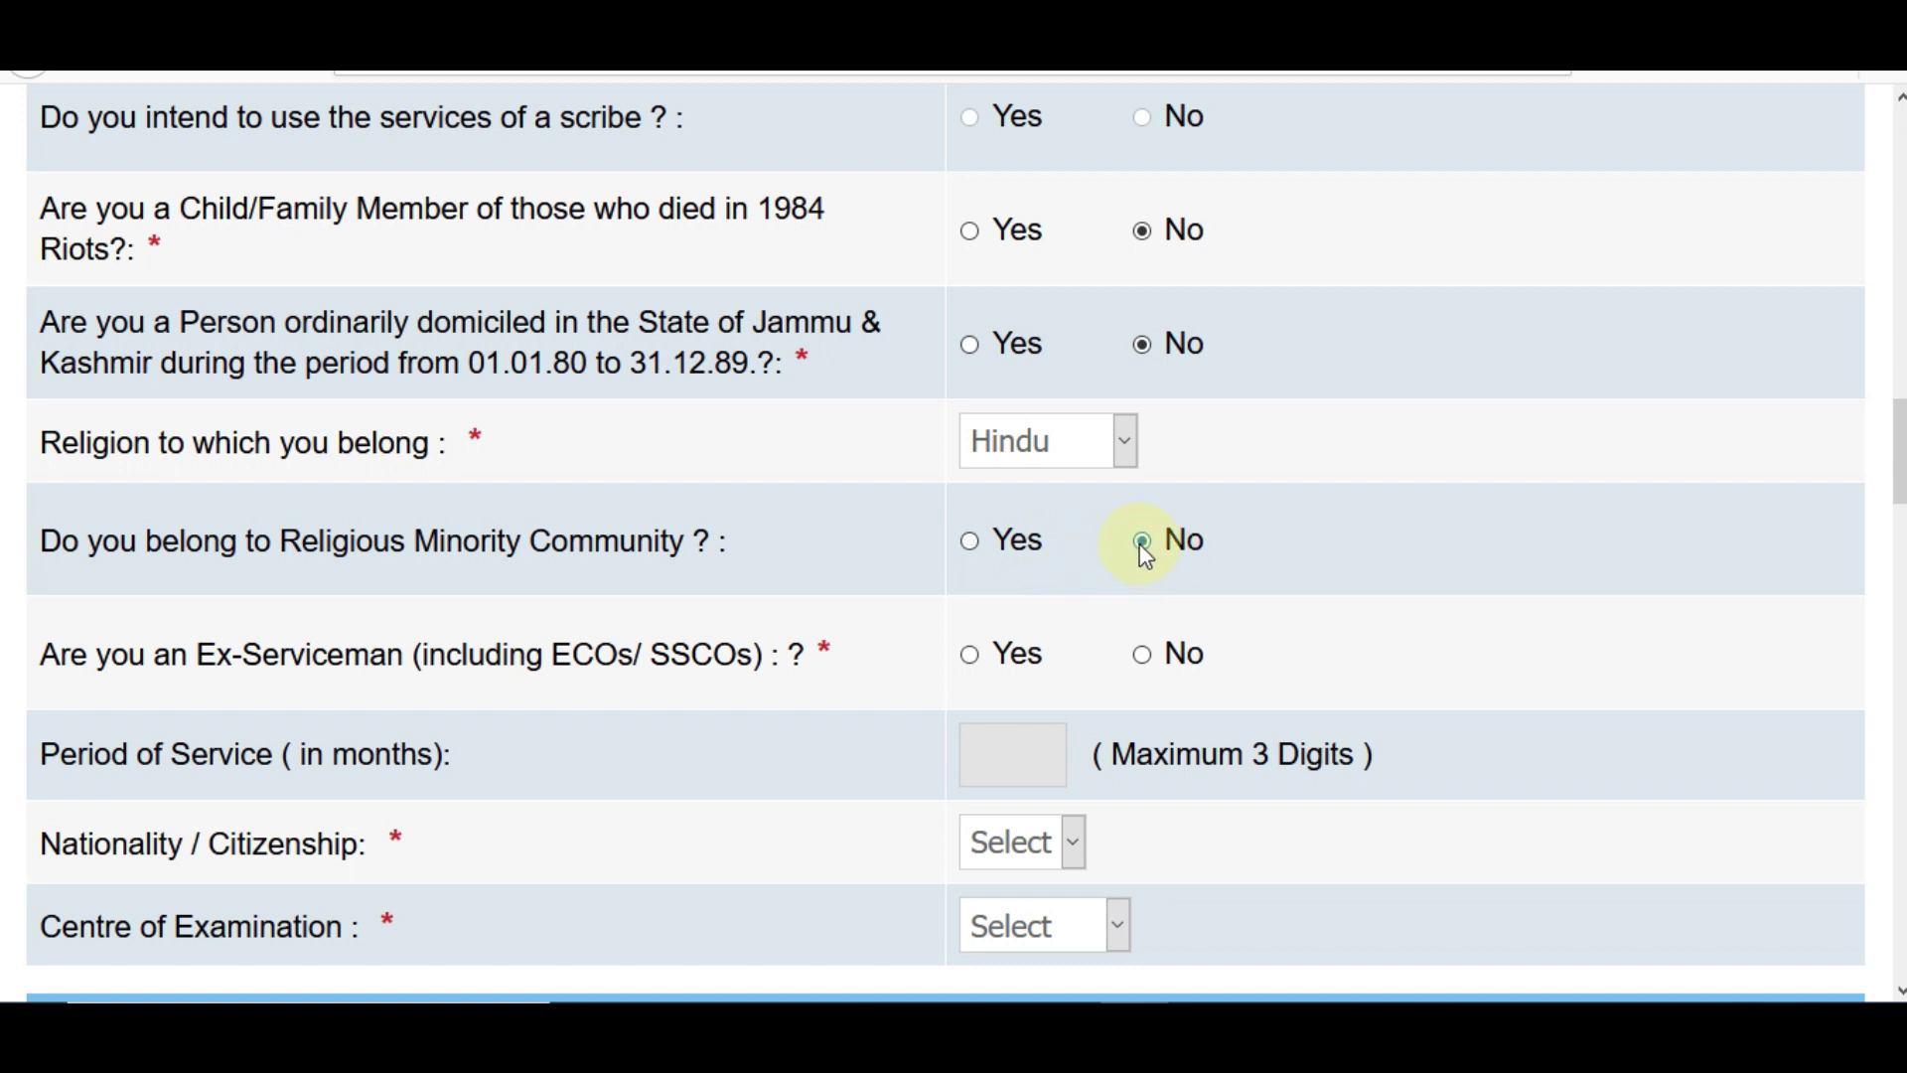
{"action": "scroll", "coordinate": [1886, 496], "scroll_direction": "down", "scroll_amount": 2}
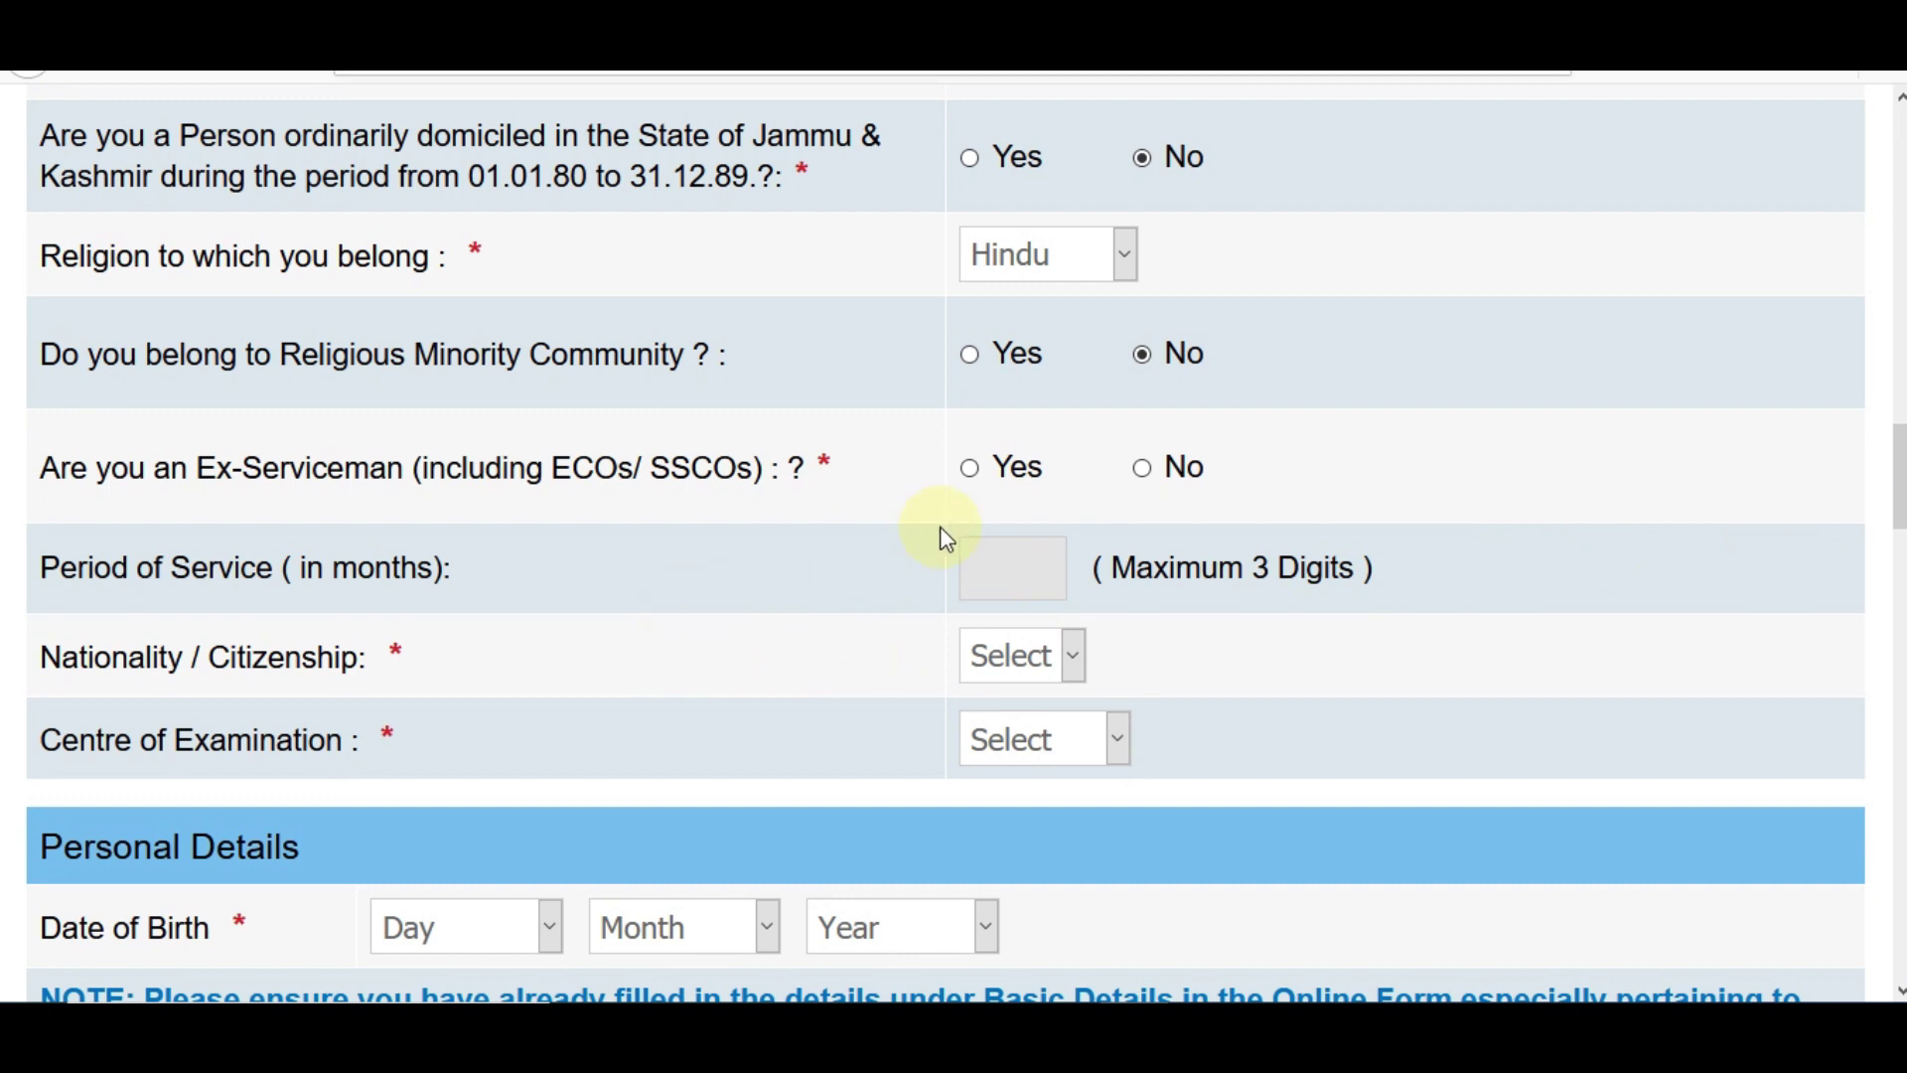
{"action": "left_click", "coordinate": [969, 471]}
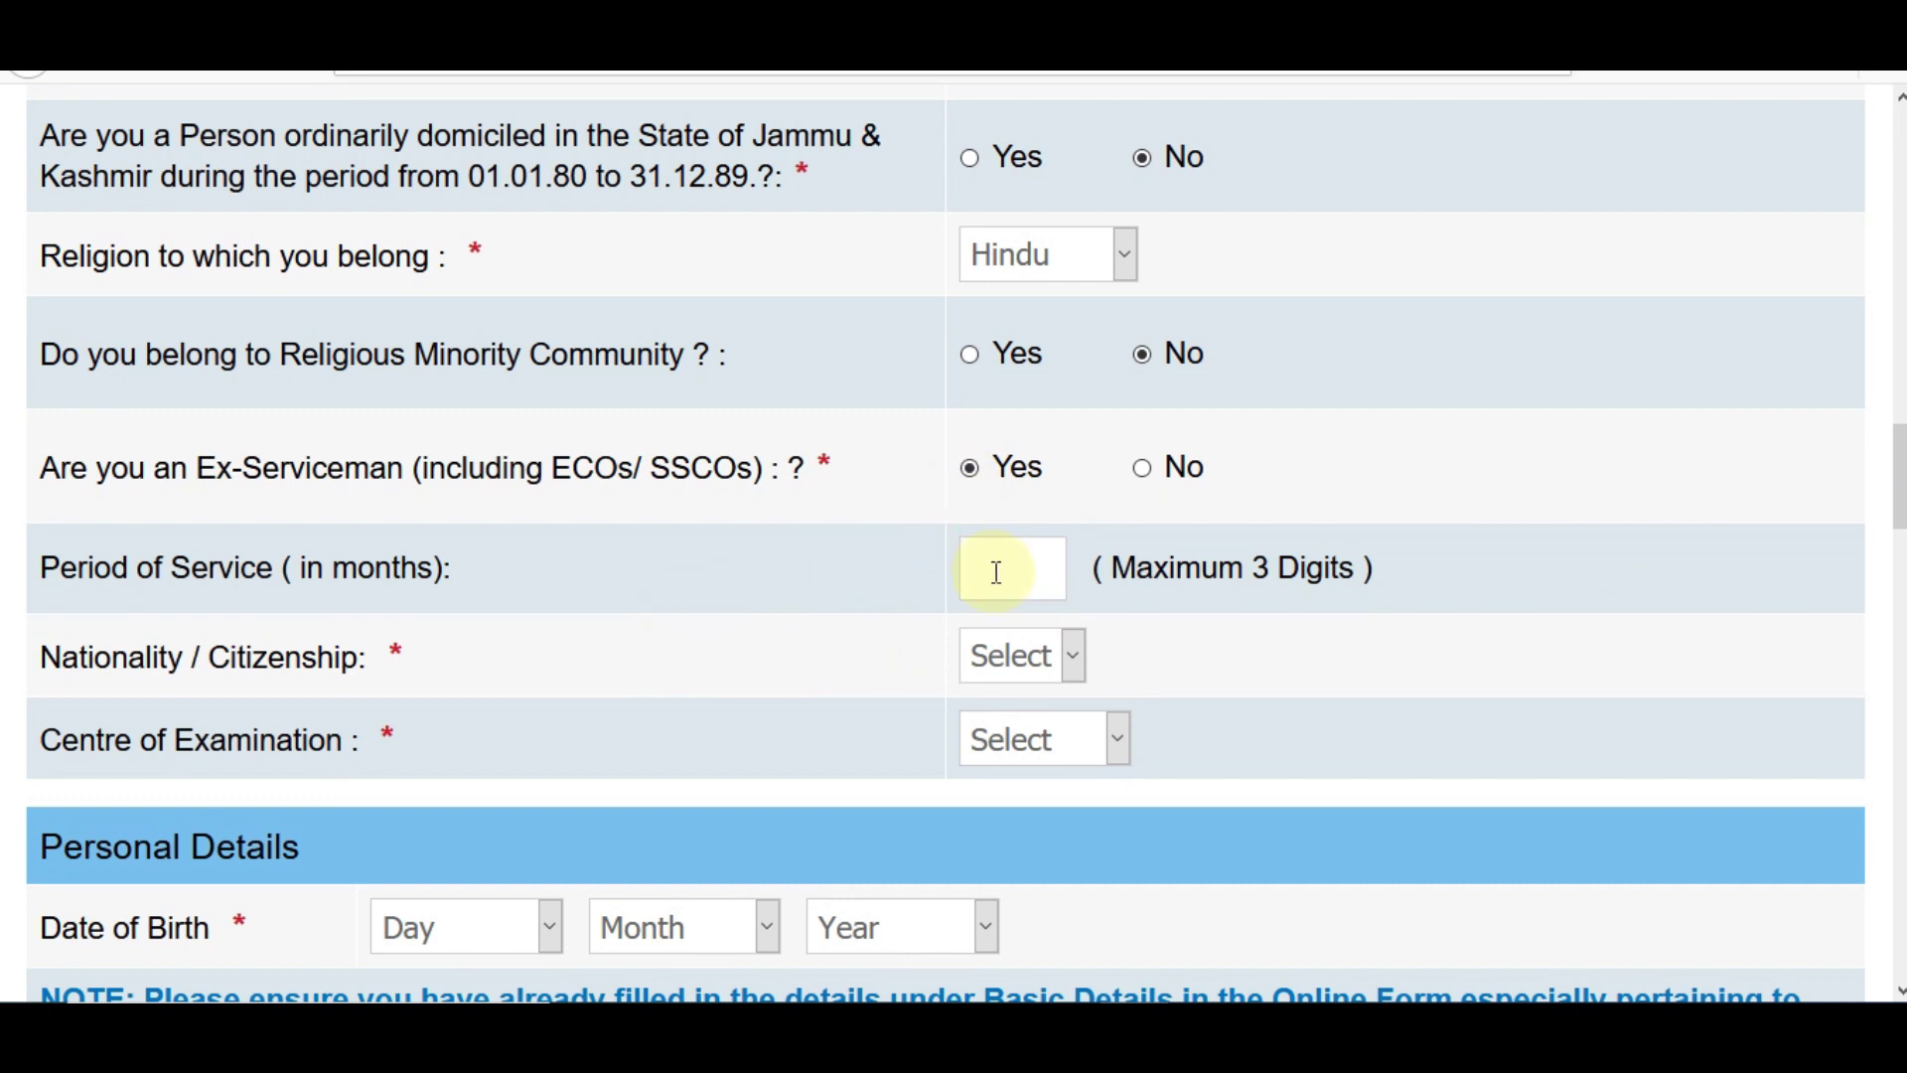
{"action": "left_click", "coordinate": [1144, 469]}
{"action": "left_click", "coordinate": [1030, 656]}
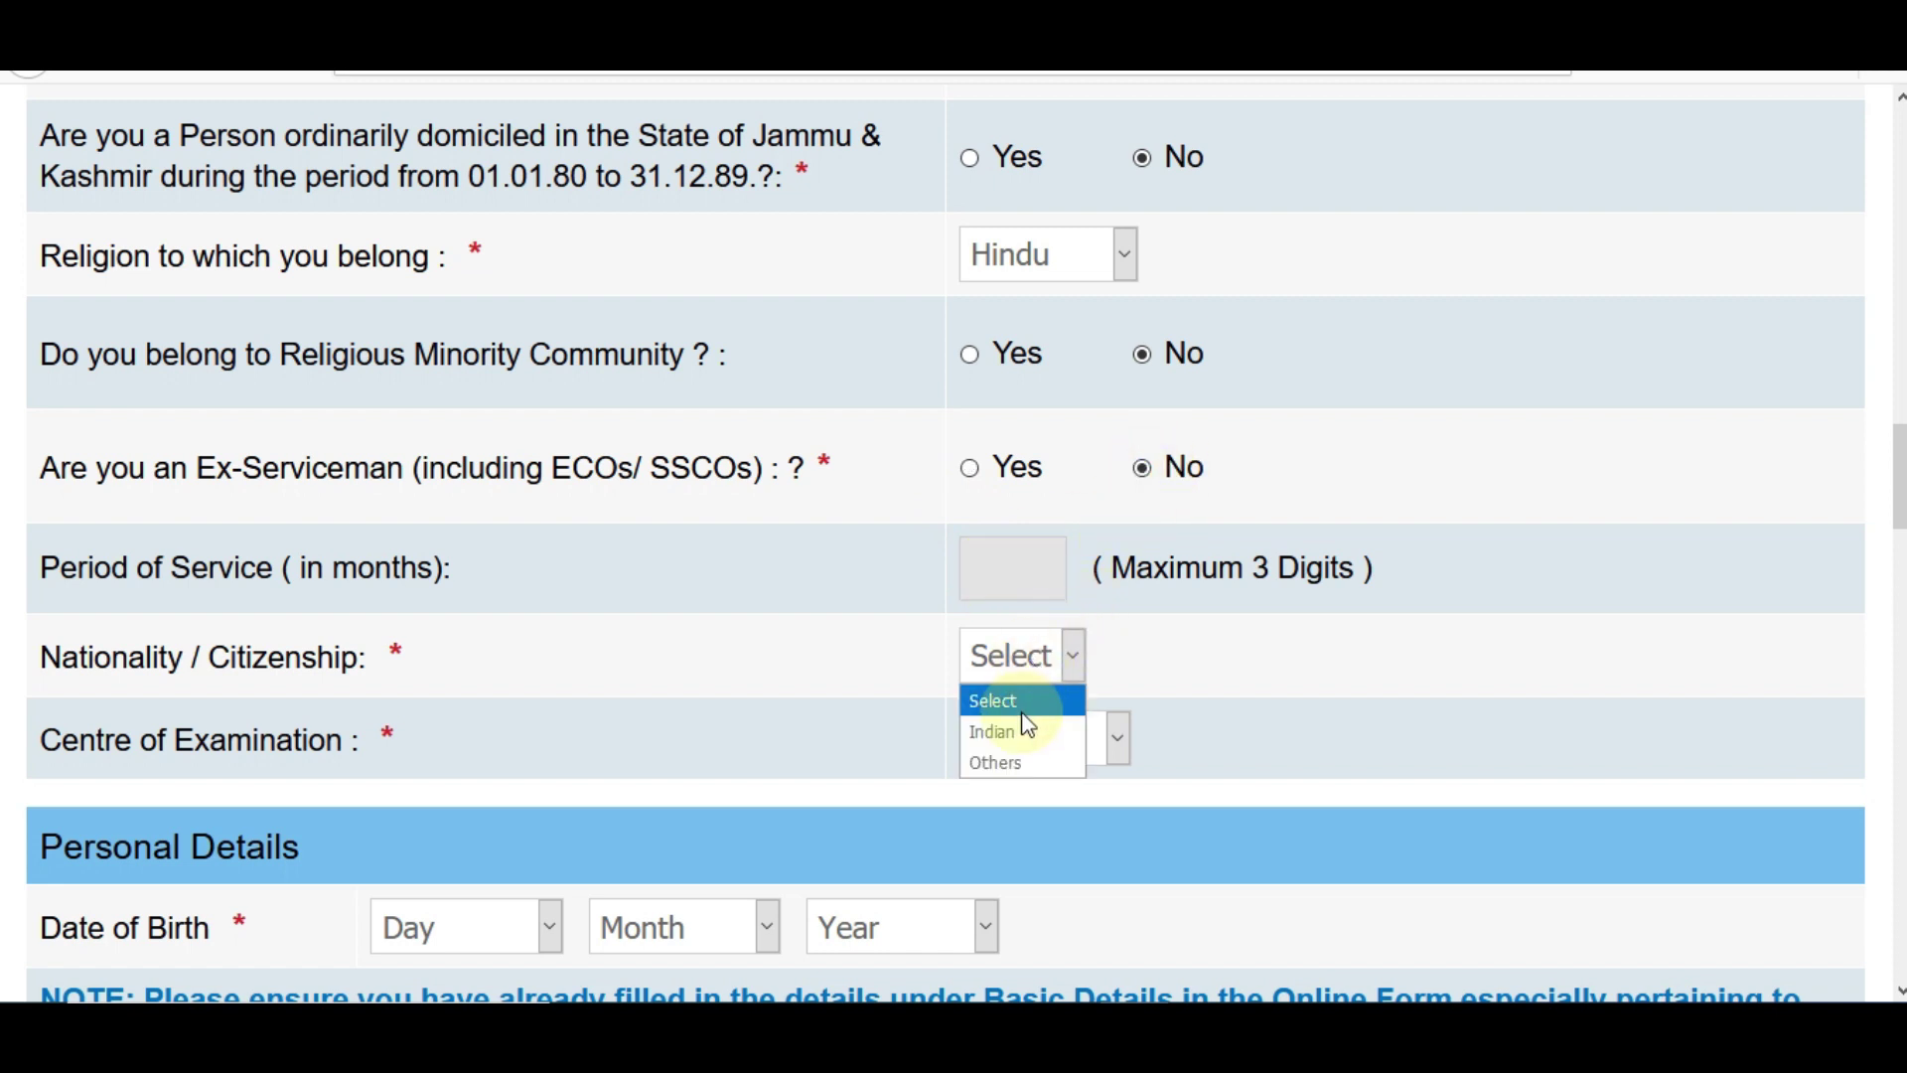
{"action": "left_click", "coordinate": [1021, 728]}
{"action": "left_click", "coordinate": [1036, 749]}
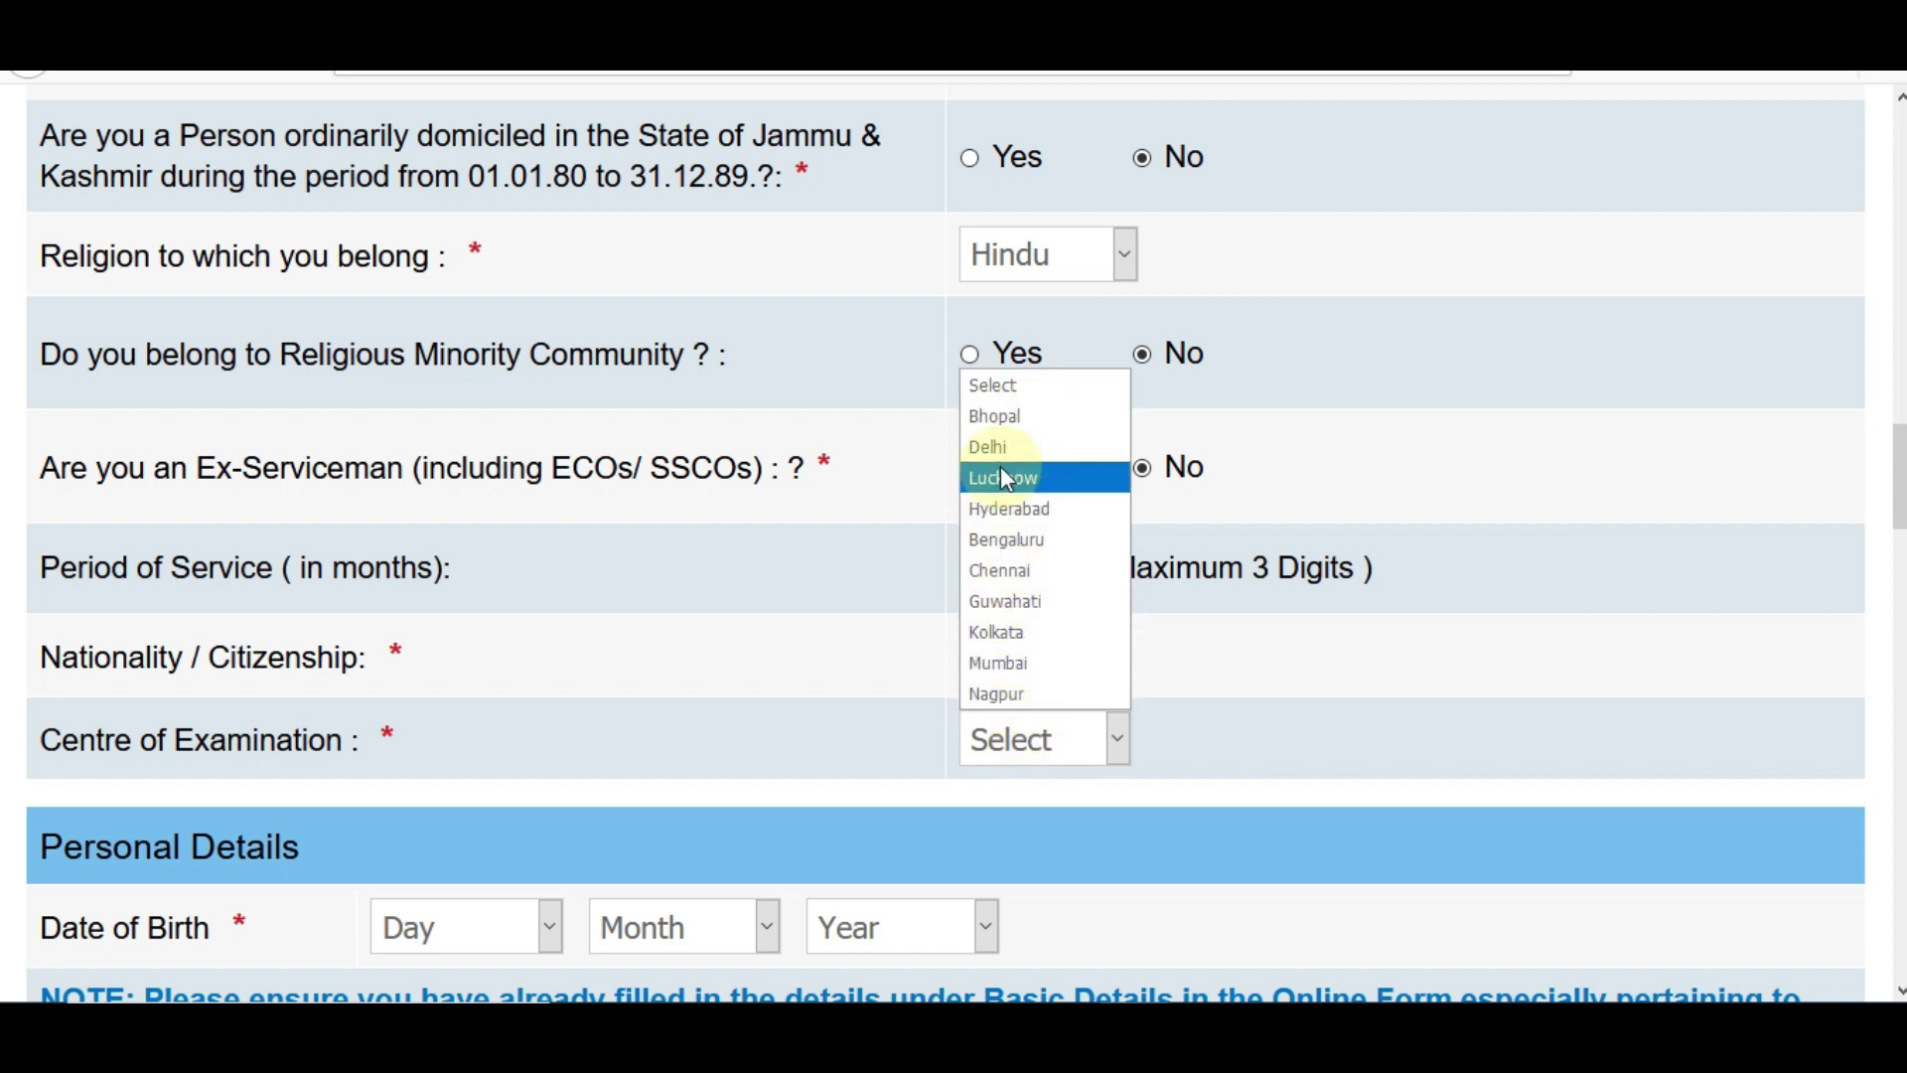
{"action": "left_click", "coordinate": [999, 451]}
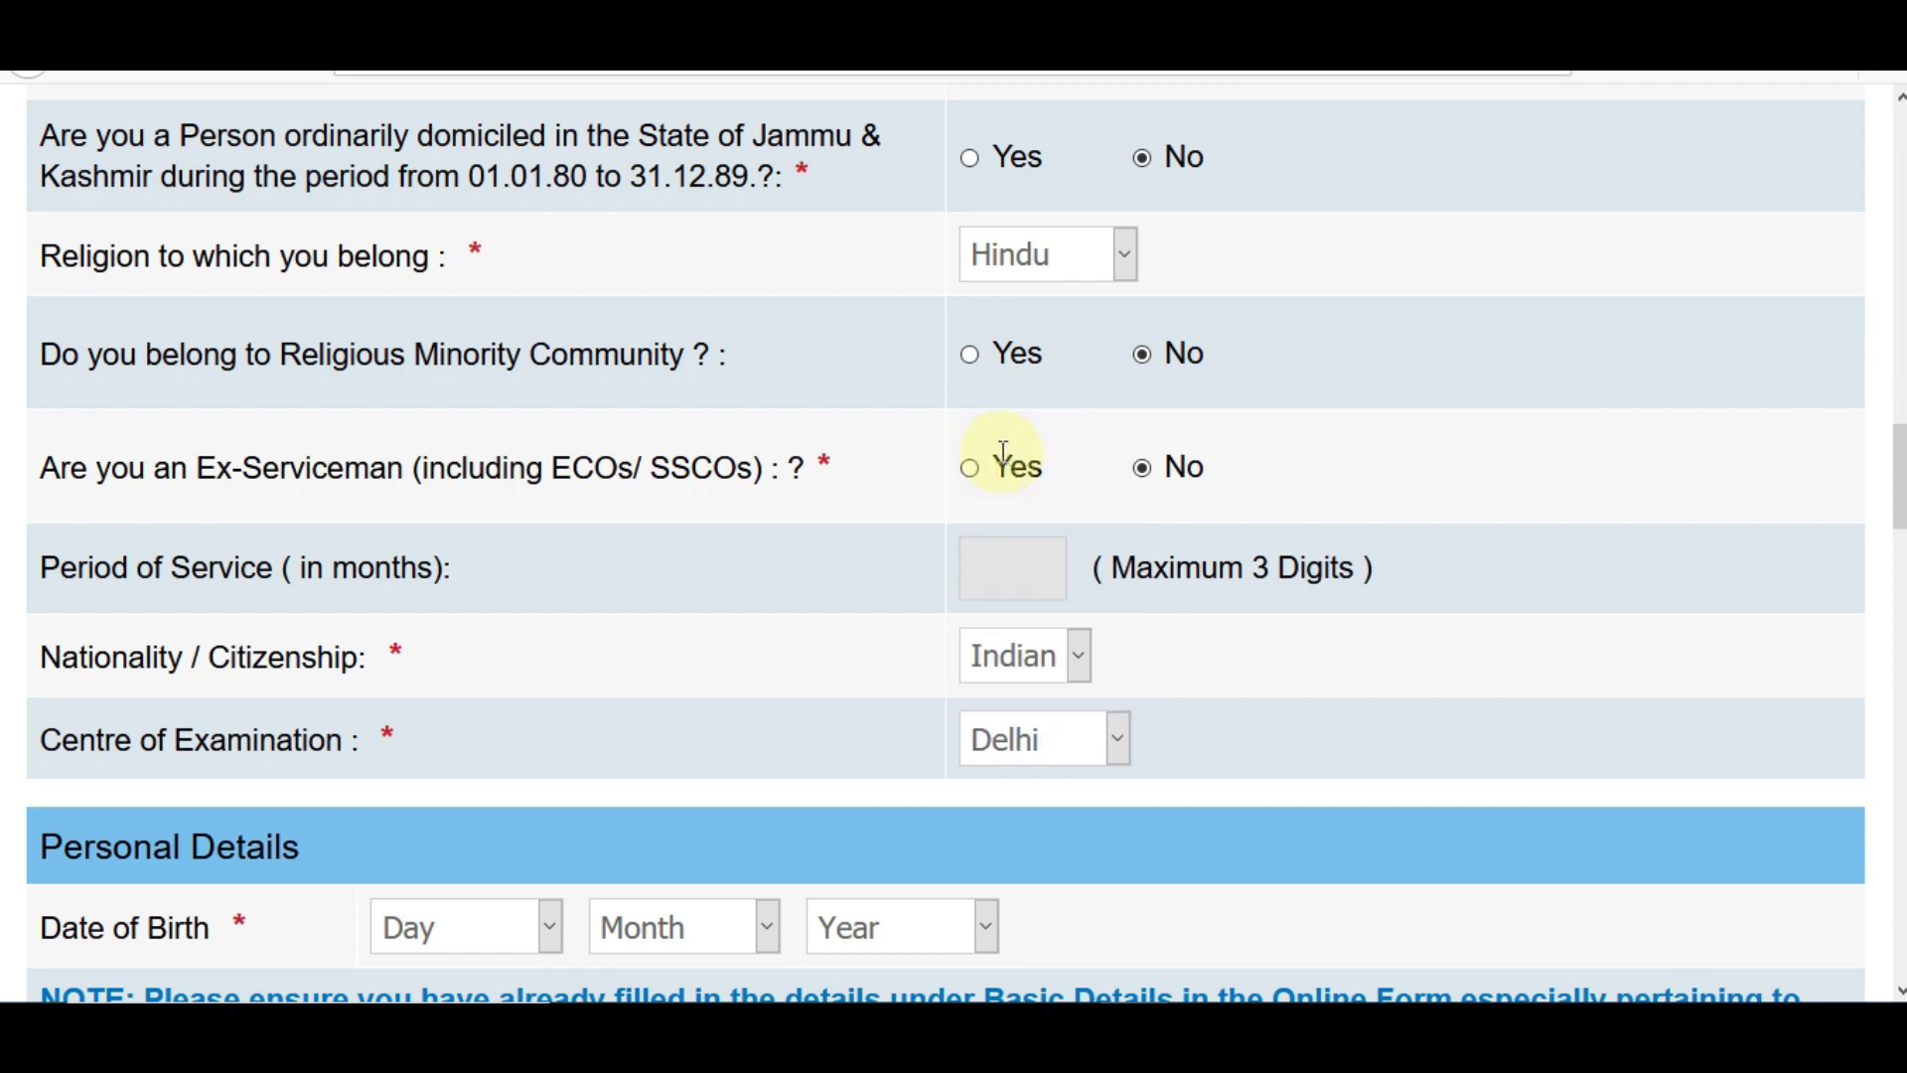
{"action": "scroll", "coordinate": [1022, 498], "scroll_direction": "down", "scroll_amount": 3}
{"action": "scroll", "coordinate": [953, 542], "scroll_direction": "down", "scroll_amount": 3}
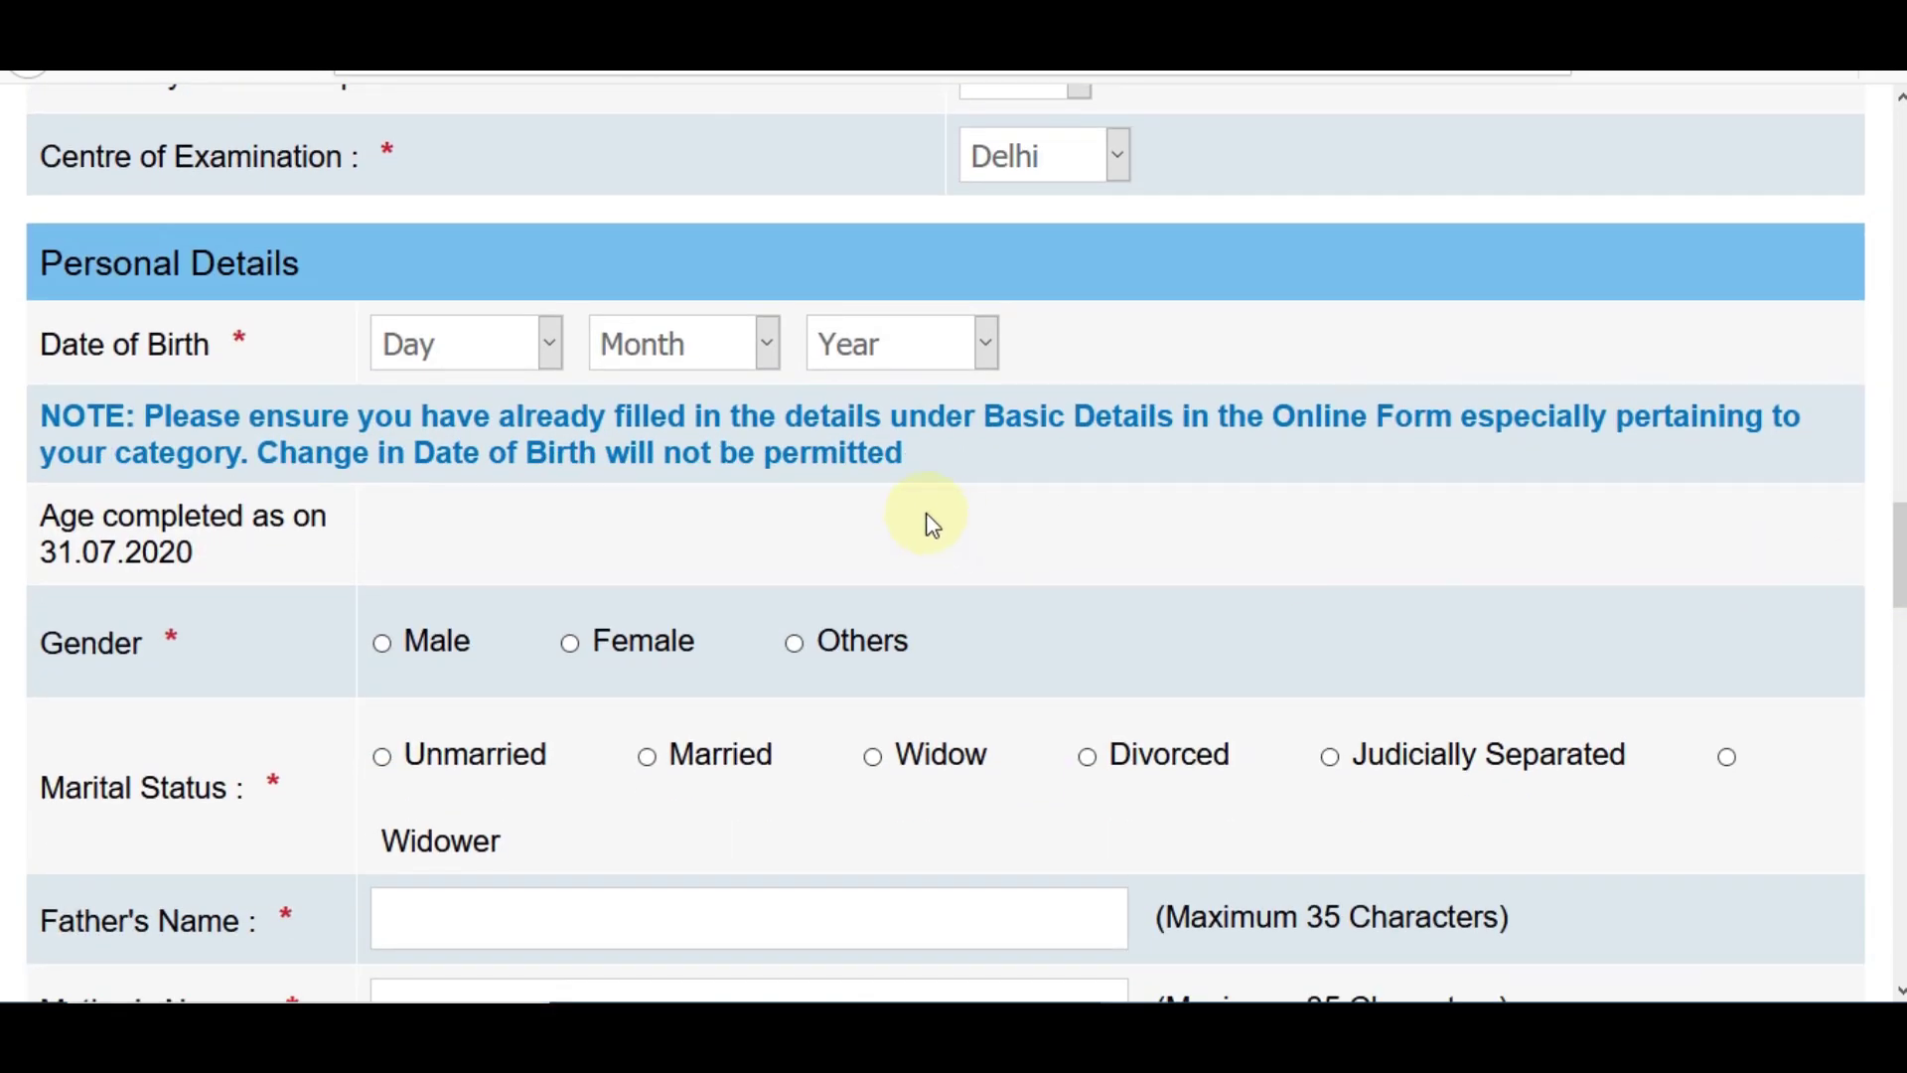
- Set the date of birth to 08 May 1996 and gender to Male
{"action": "left_click", "coordinate": [481, 357]}
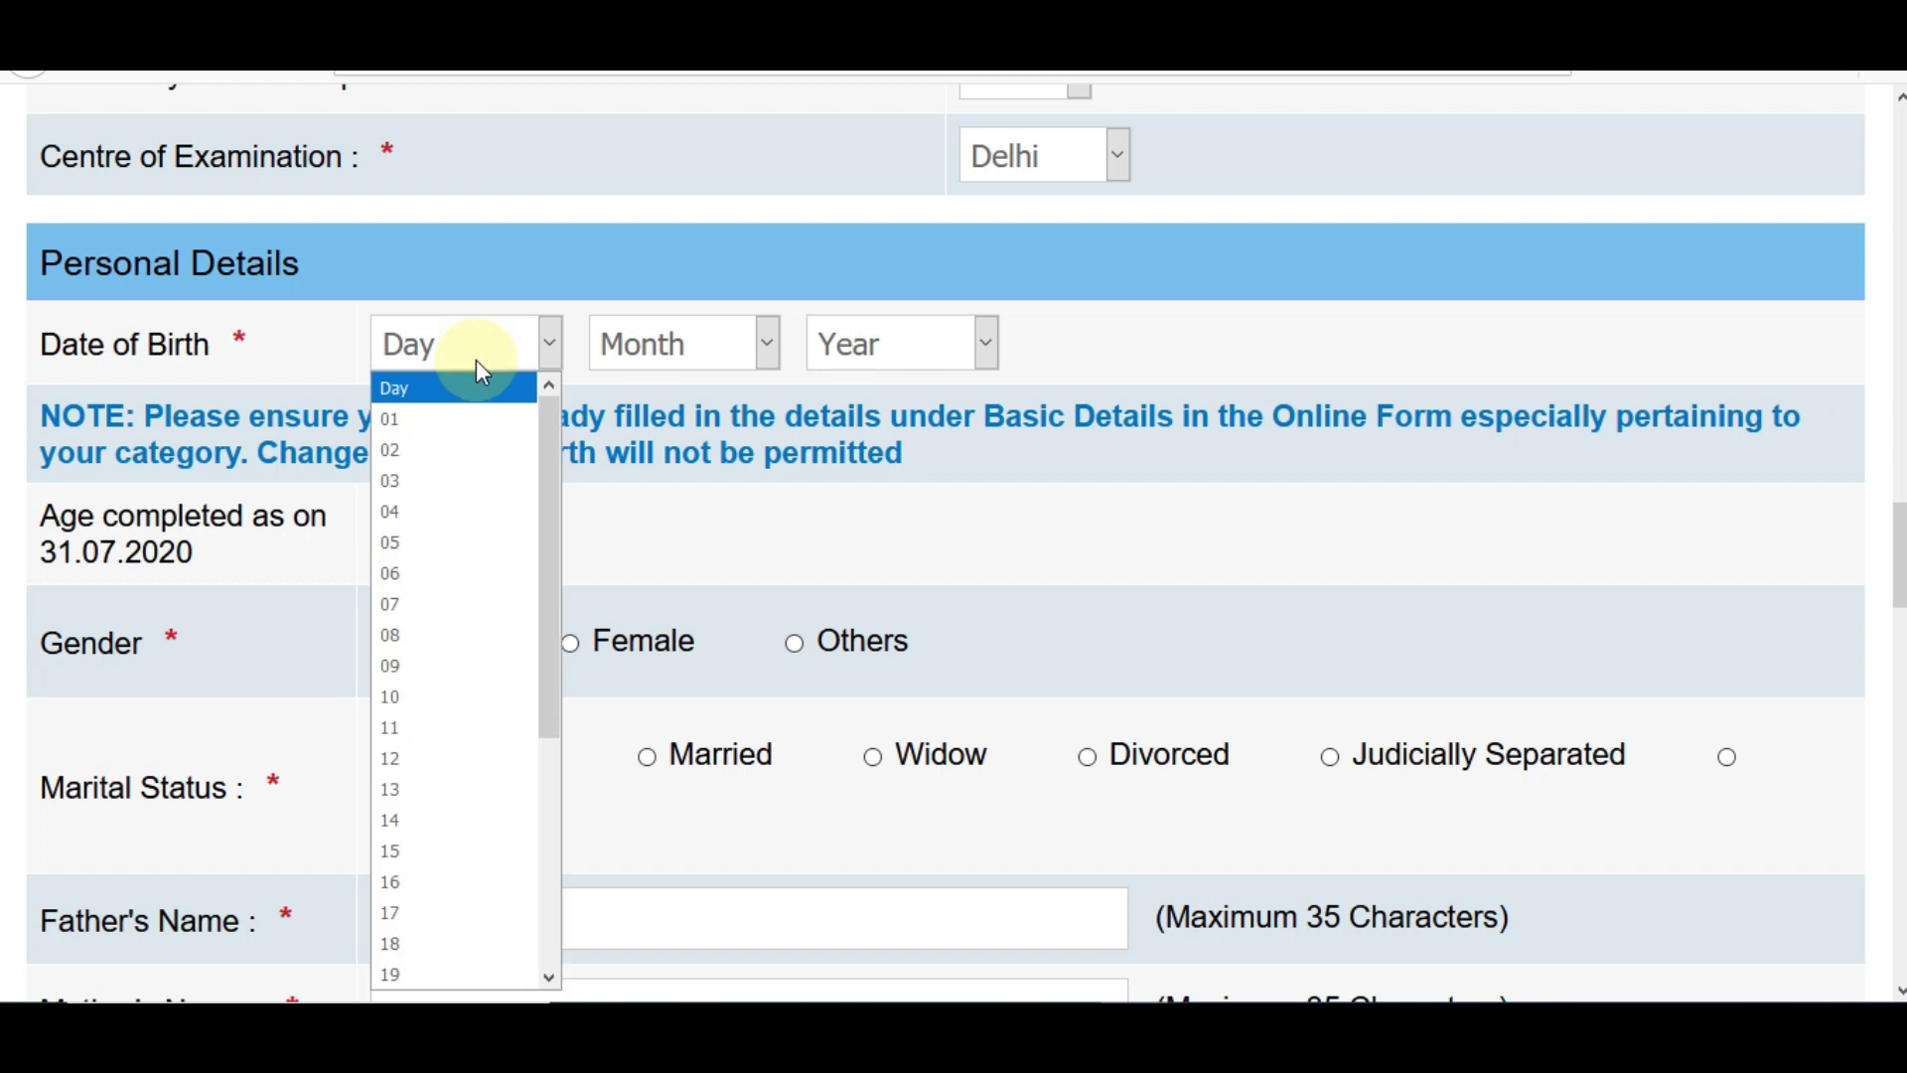
{"action": "left_click", "coordinate": [427, 635]}
{"action": "left_click", "coordinate": [665, 345]}
{"action": "left_click", "coordinate": [614, 542]}
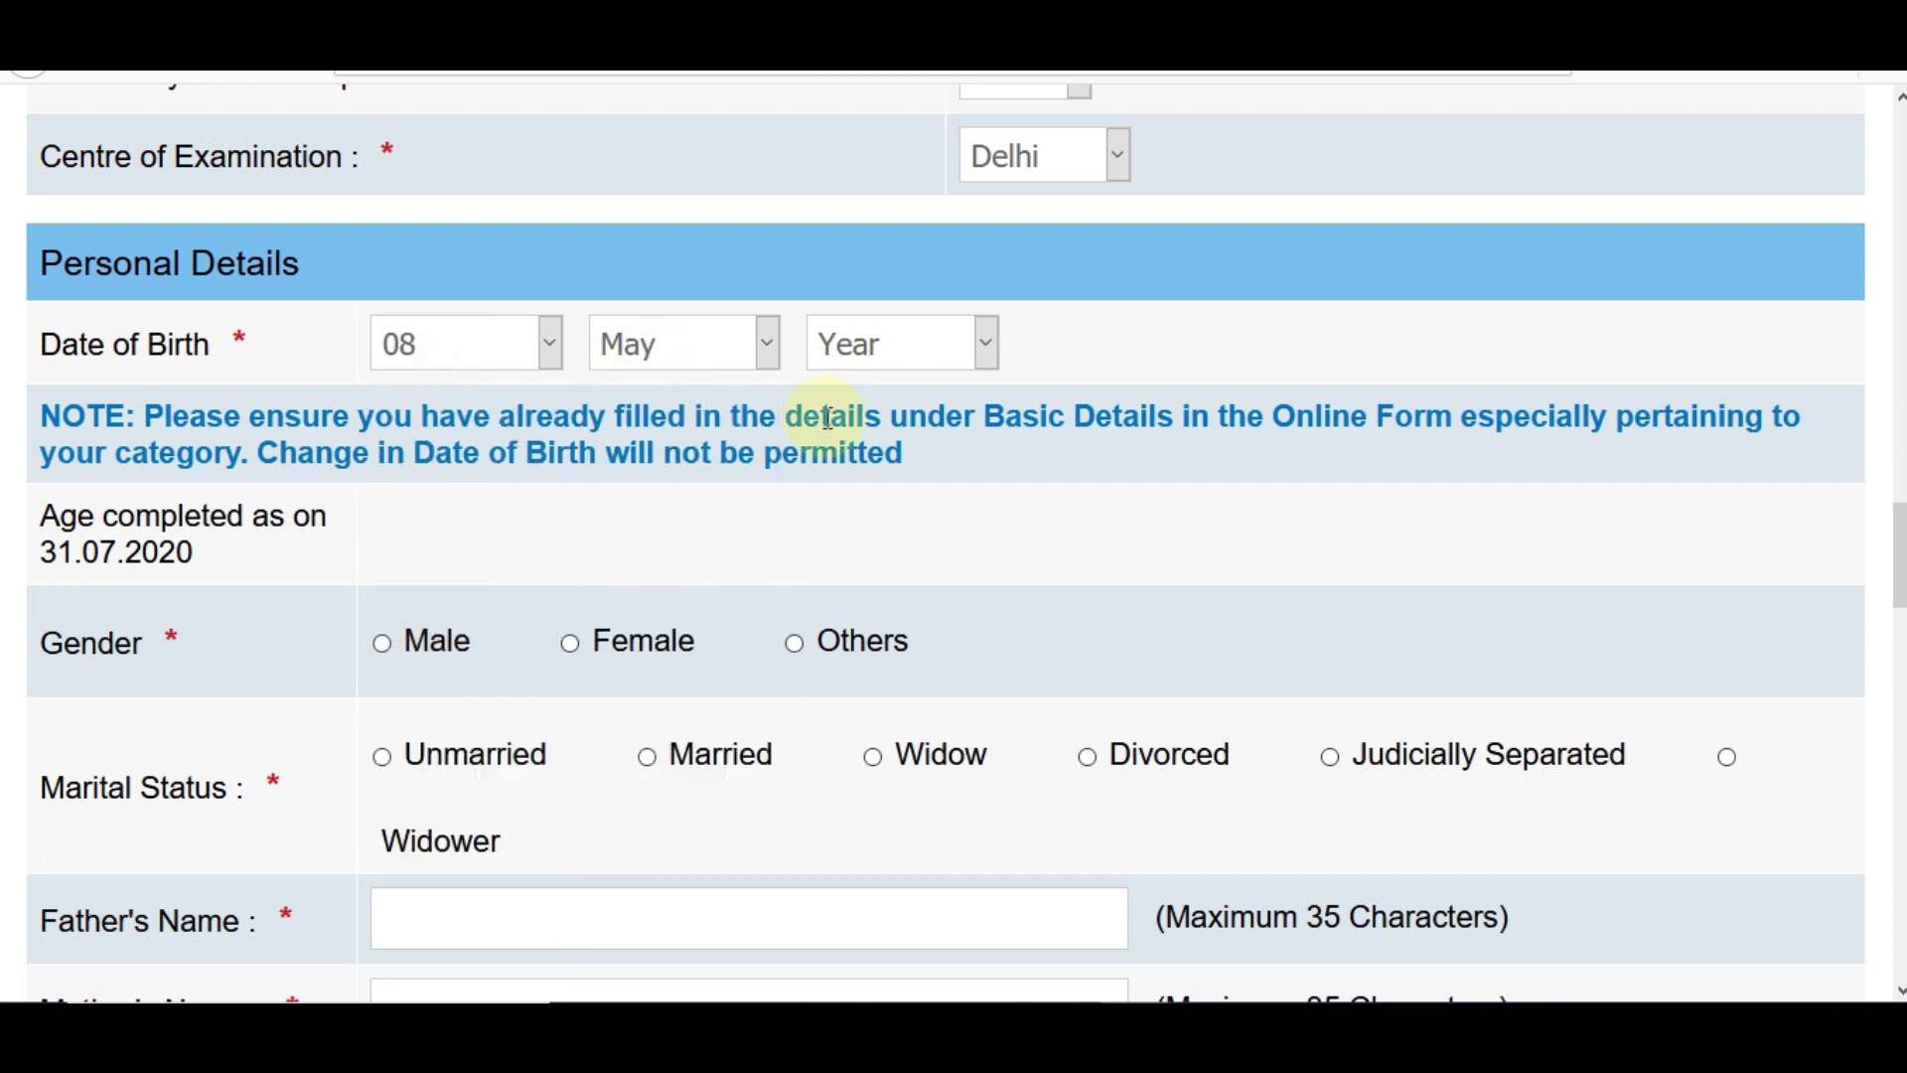
{"action": "left_click", "coordinate": [874, 344]}
{"action": "left_click", "coordinate": [880, 601]}
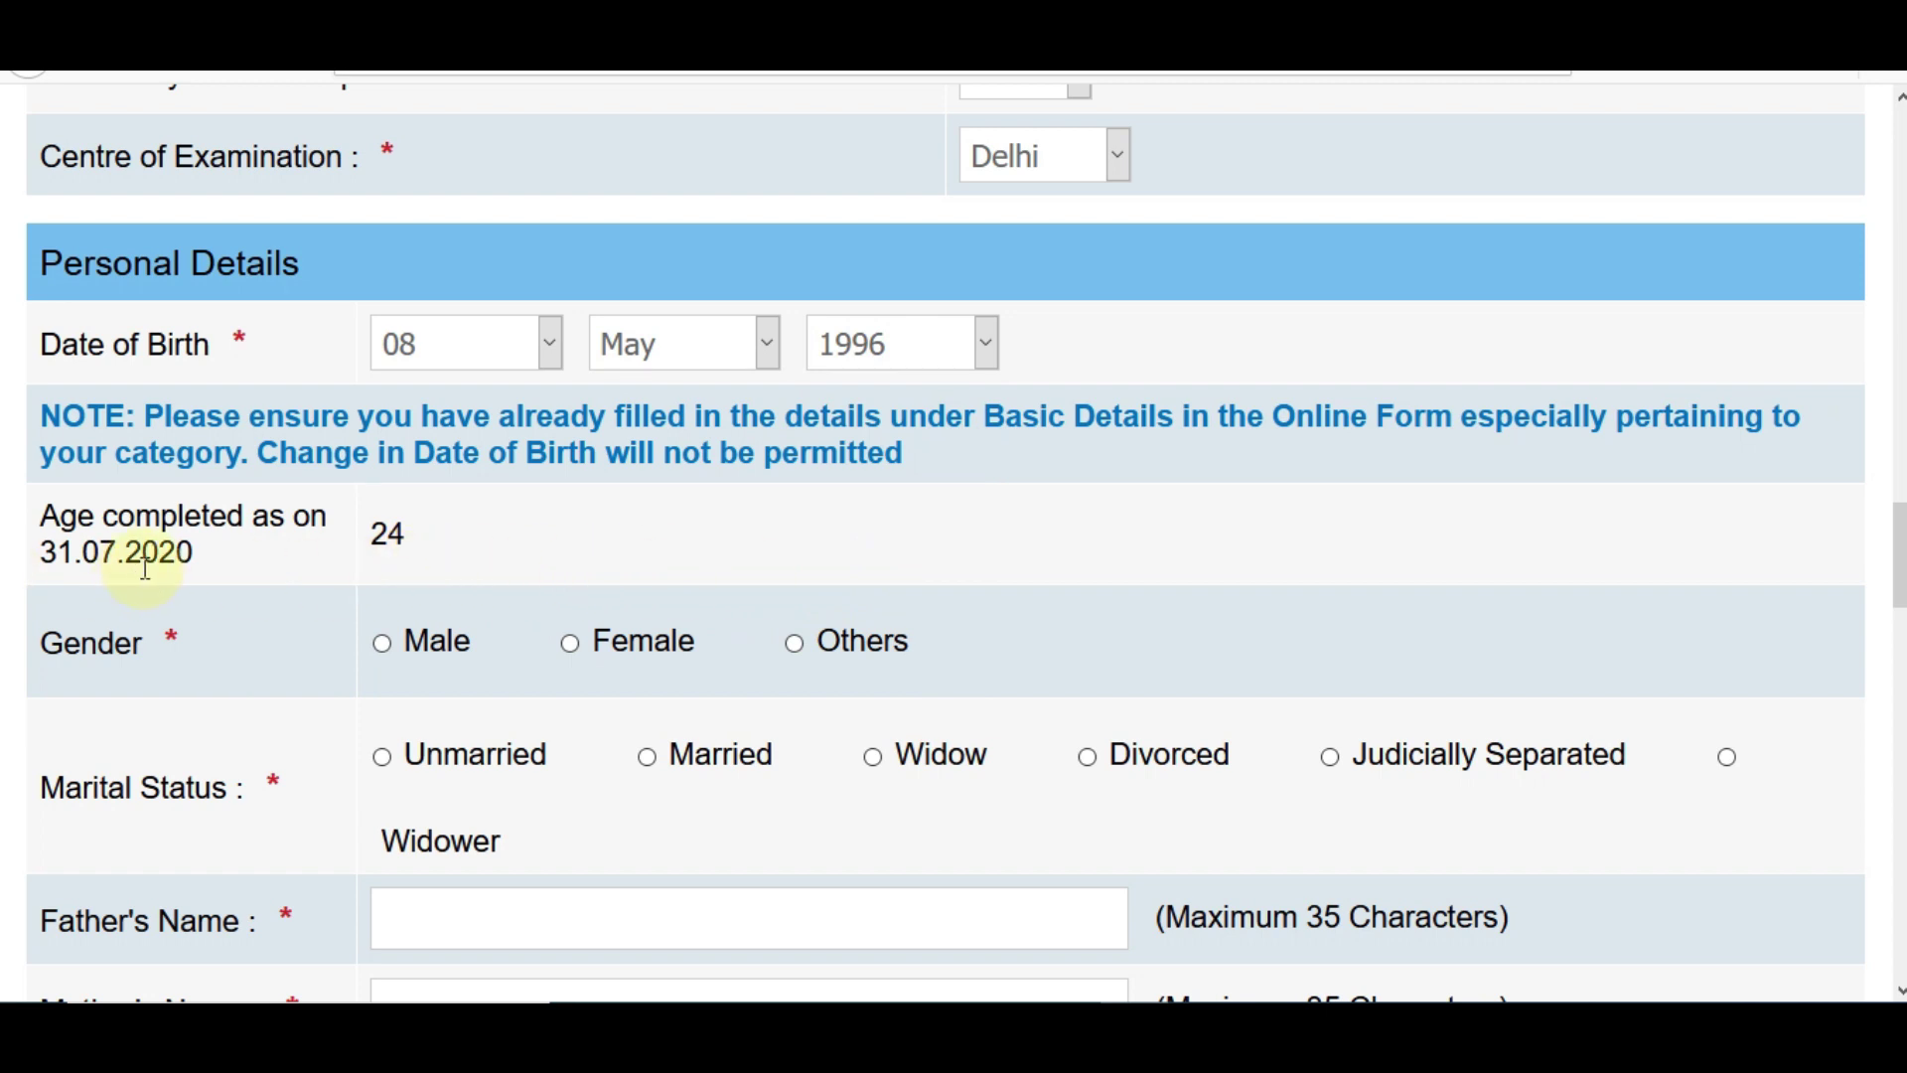
{"action": "left_click", "coordinate": [382, 644]}
- Enter the father's and mother's names and set marital status to Unmarried
{"action": "scroll", "coordinate": [523, 708], "scroll_direction": "down", "scroll_amount": 5}
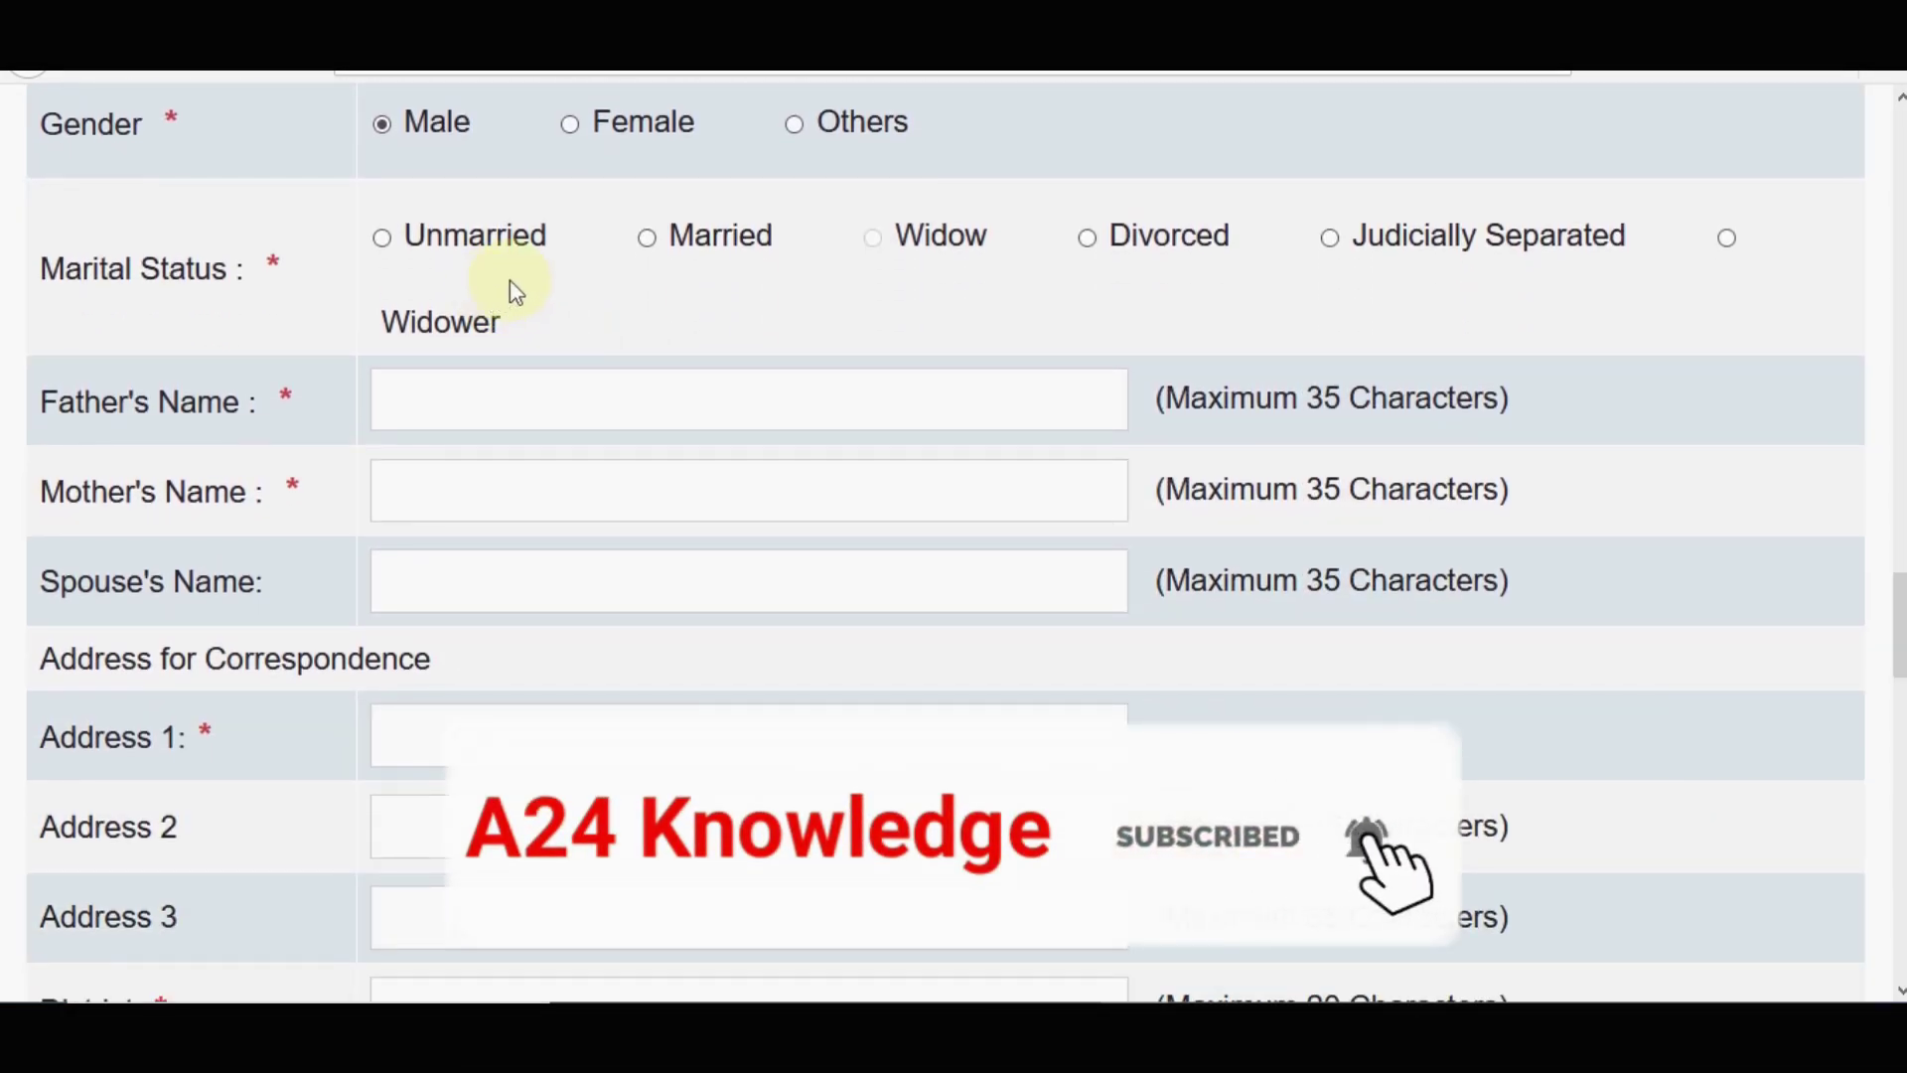
{"action": "left_click", "coordinate": [514, 376]}
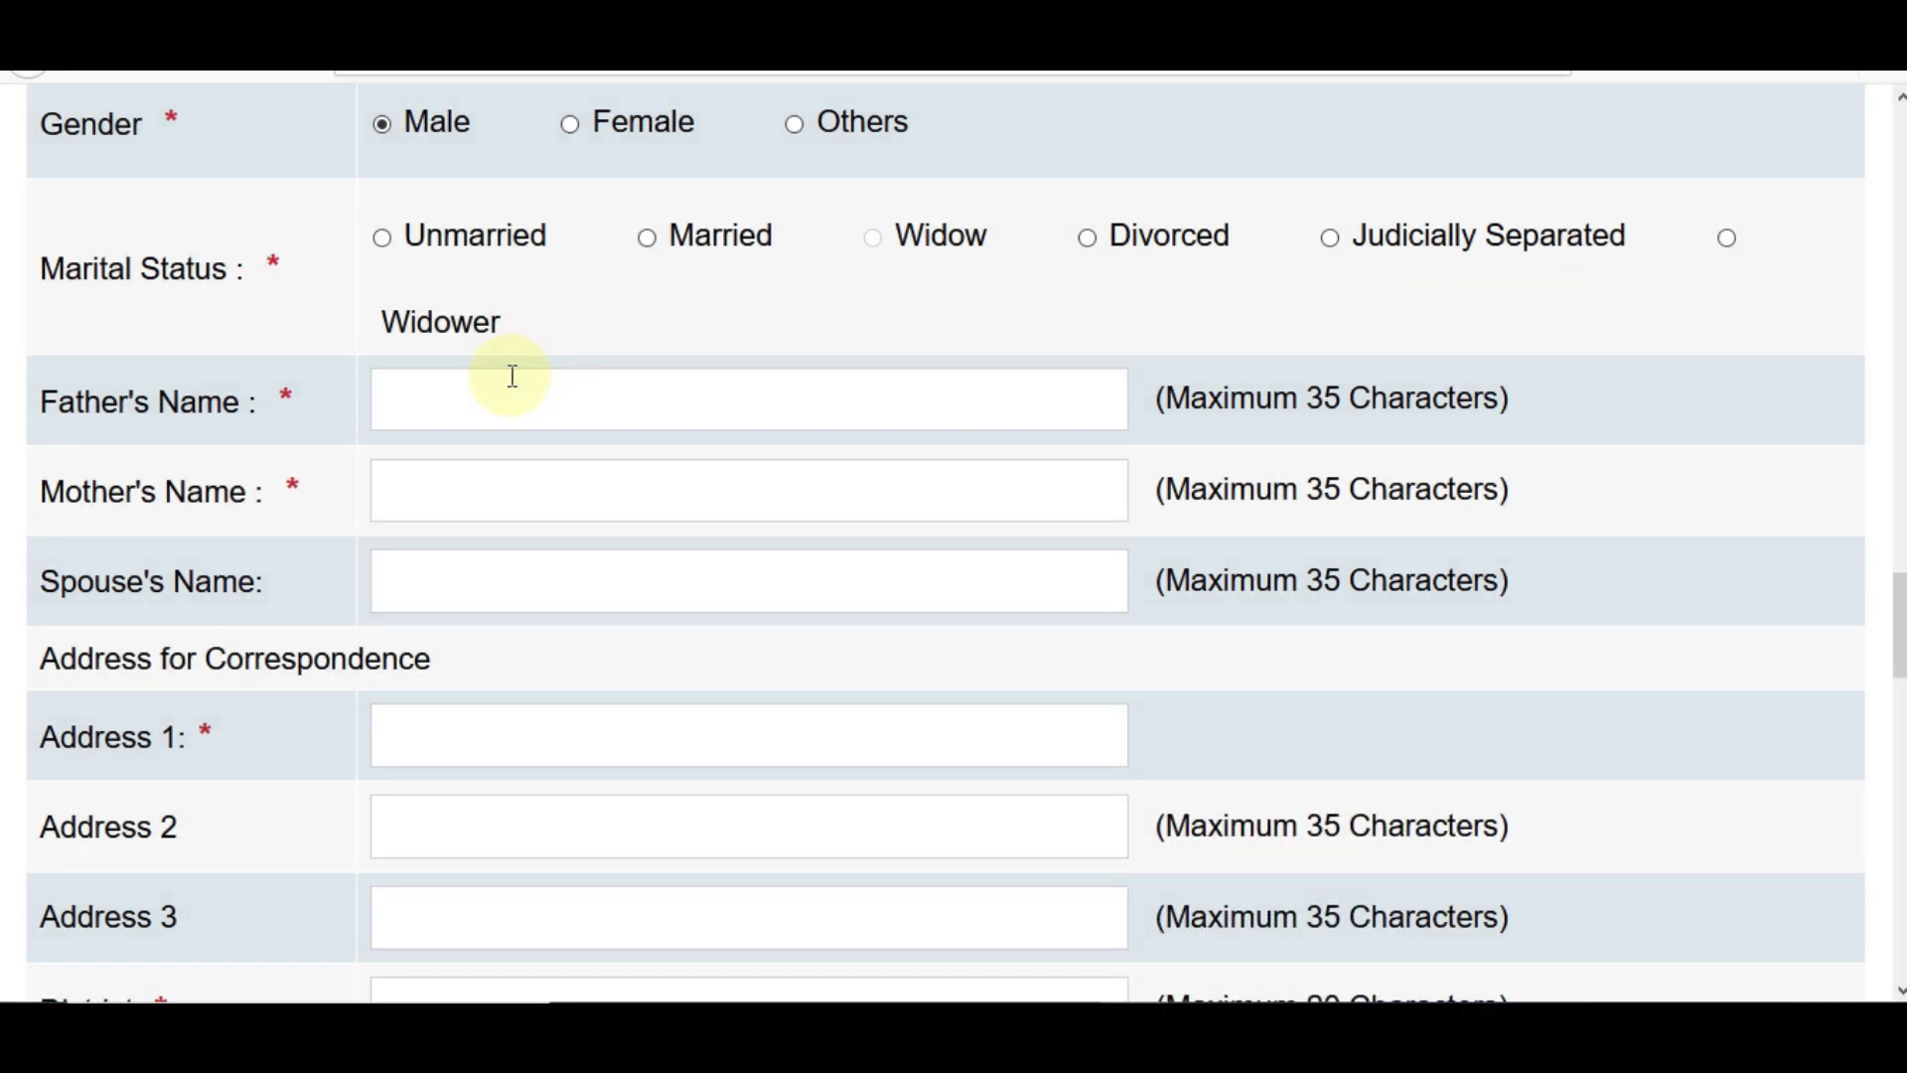
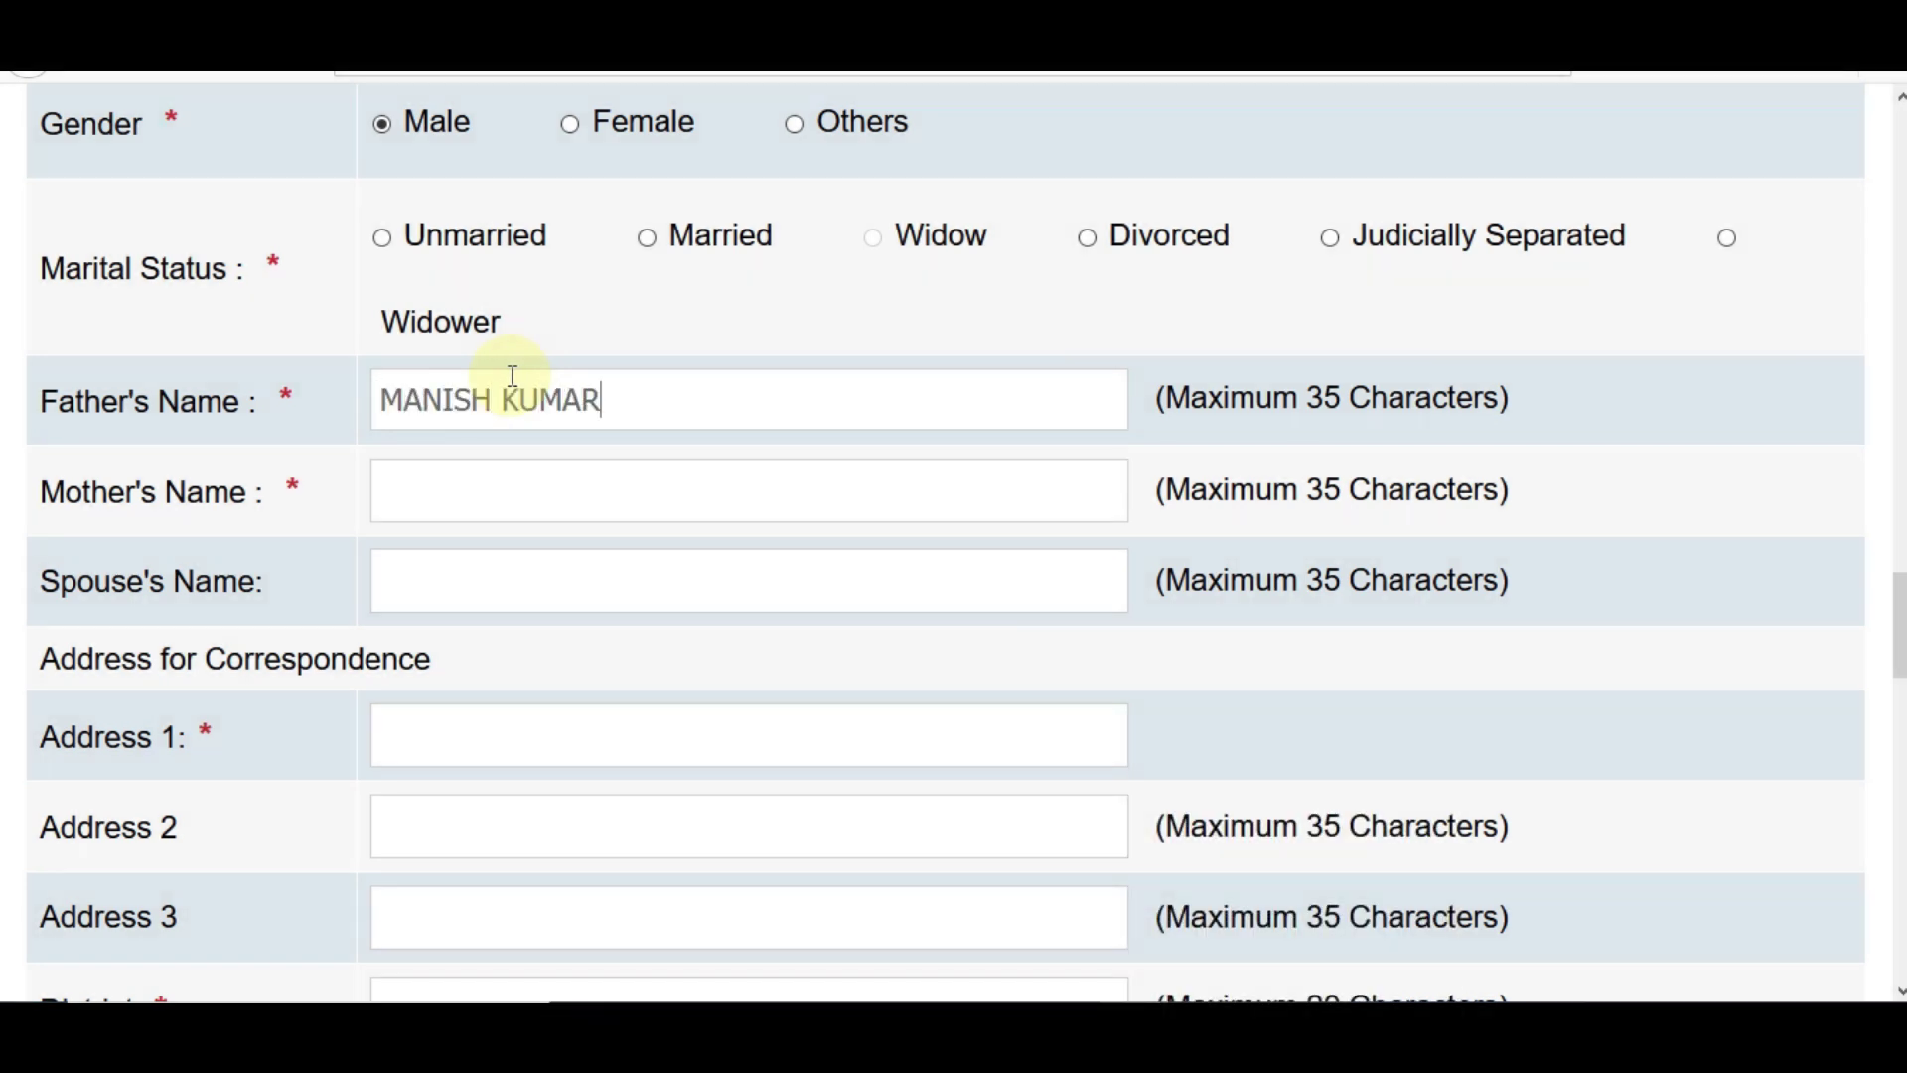
{"action": "key", "text": "Tab"}
{"action": "type", "text": "REKHA"}
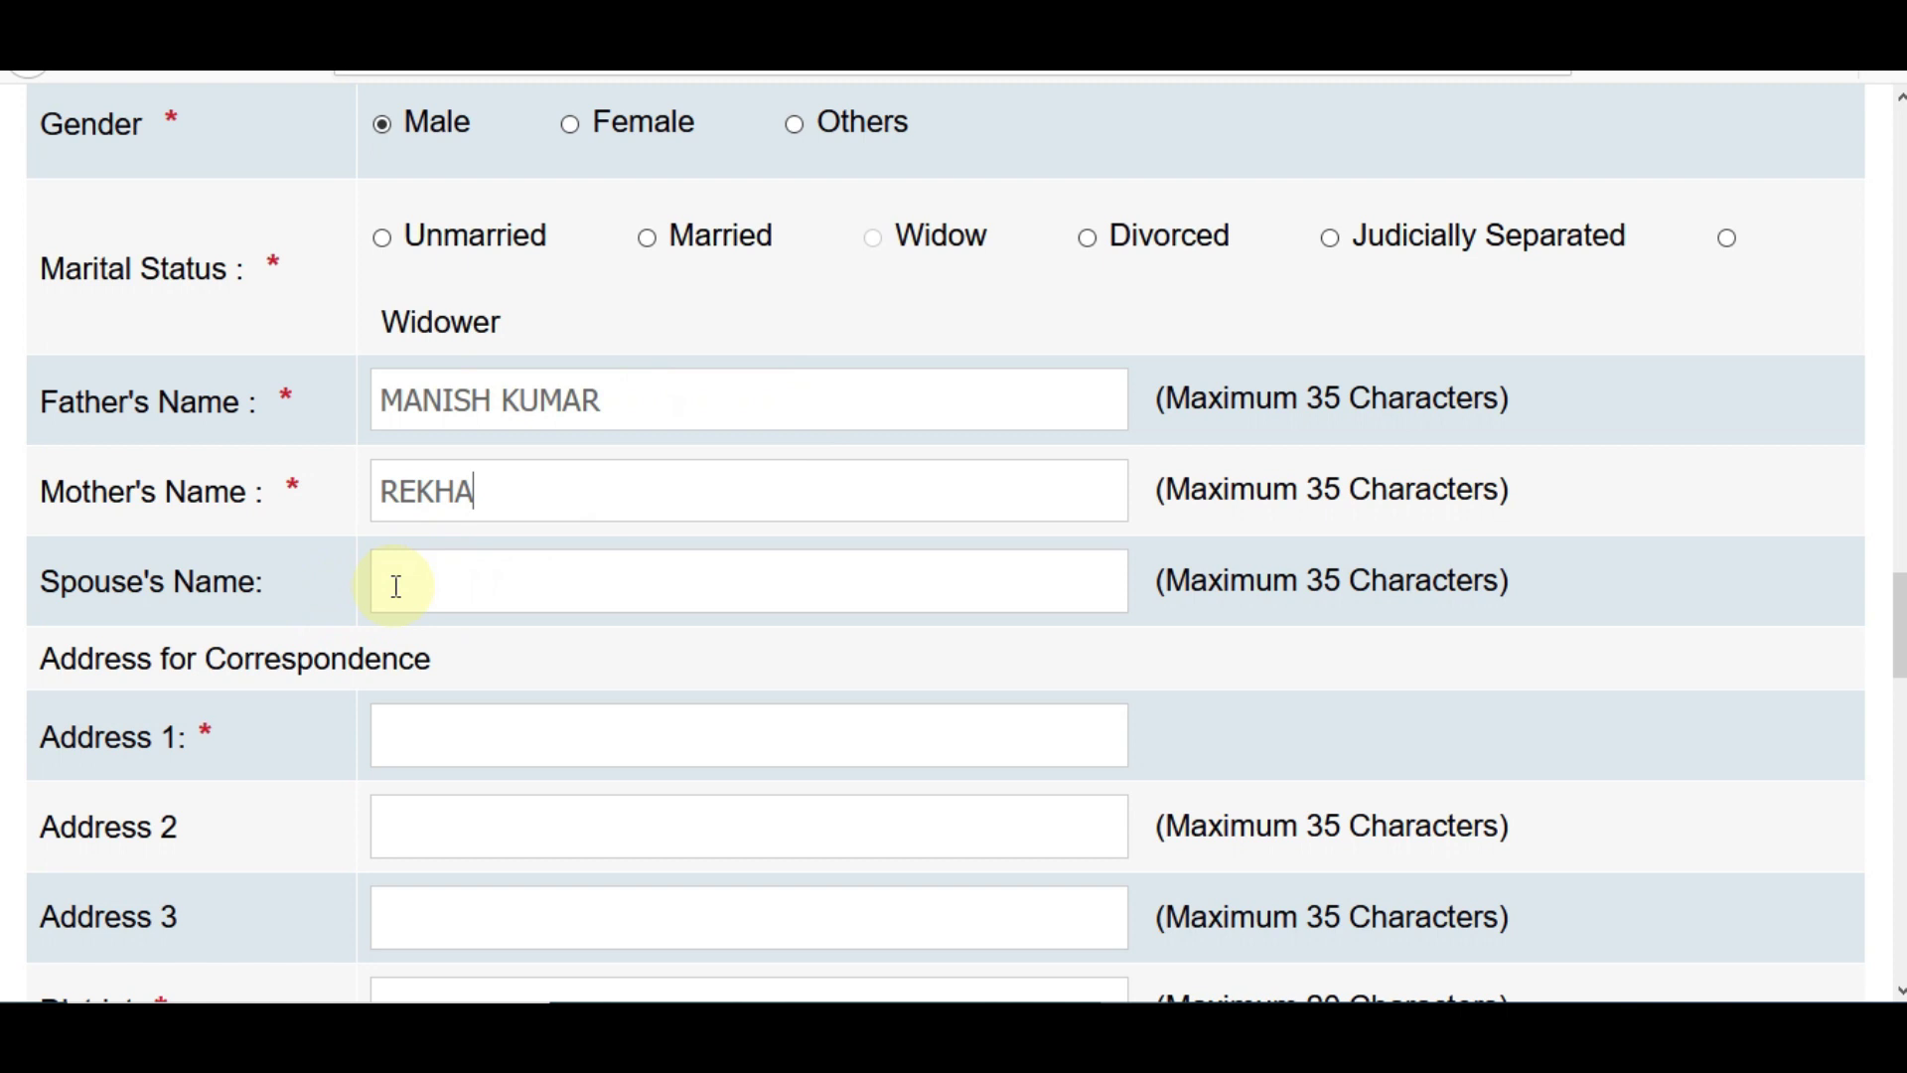
{"action": "left_click", "coordinate": [650, 241]}
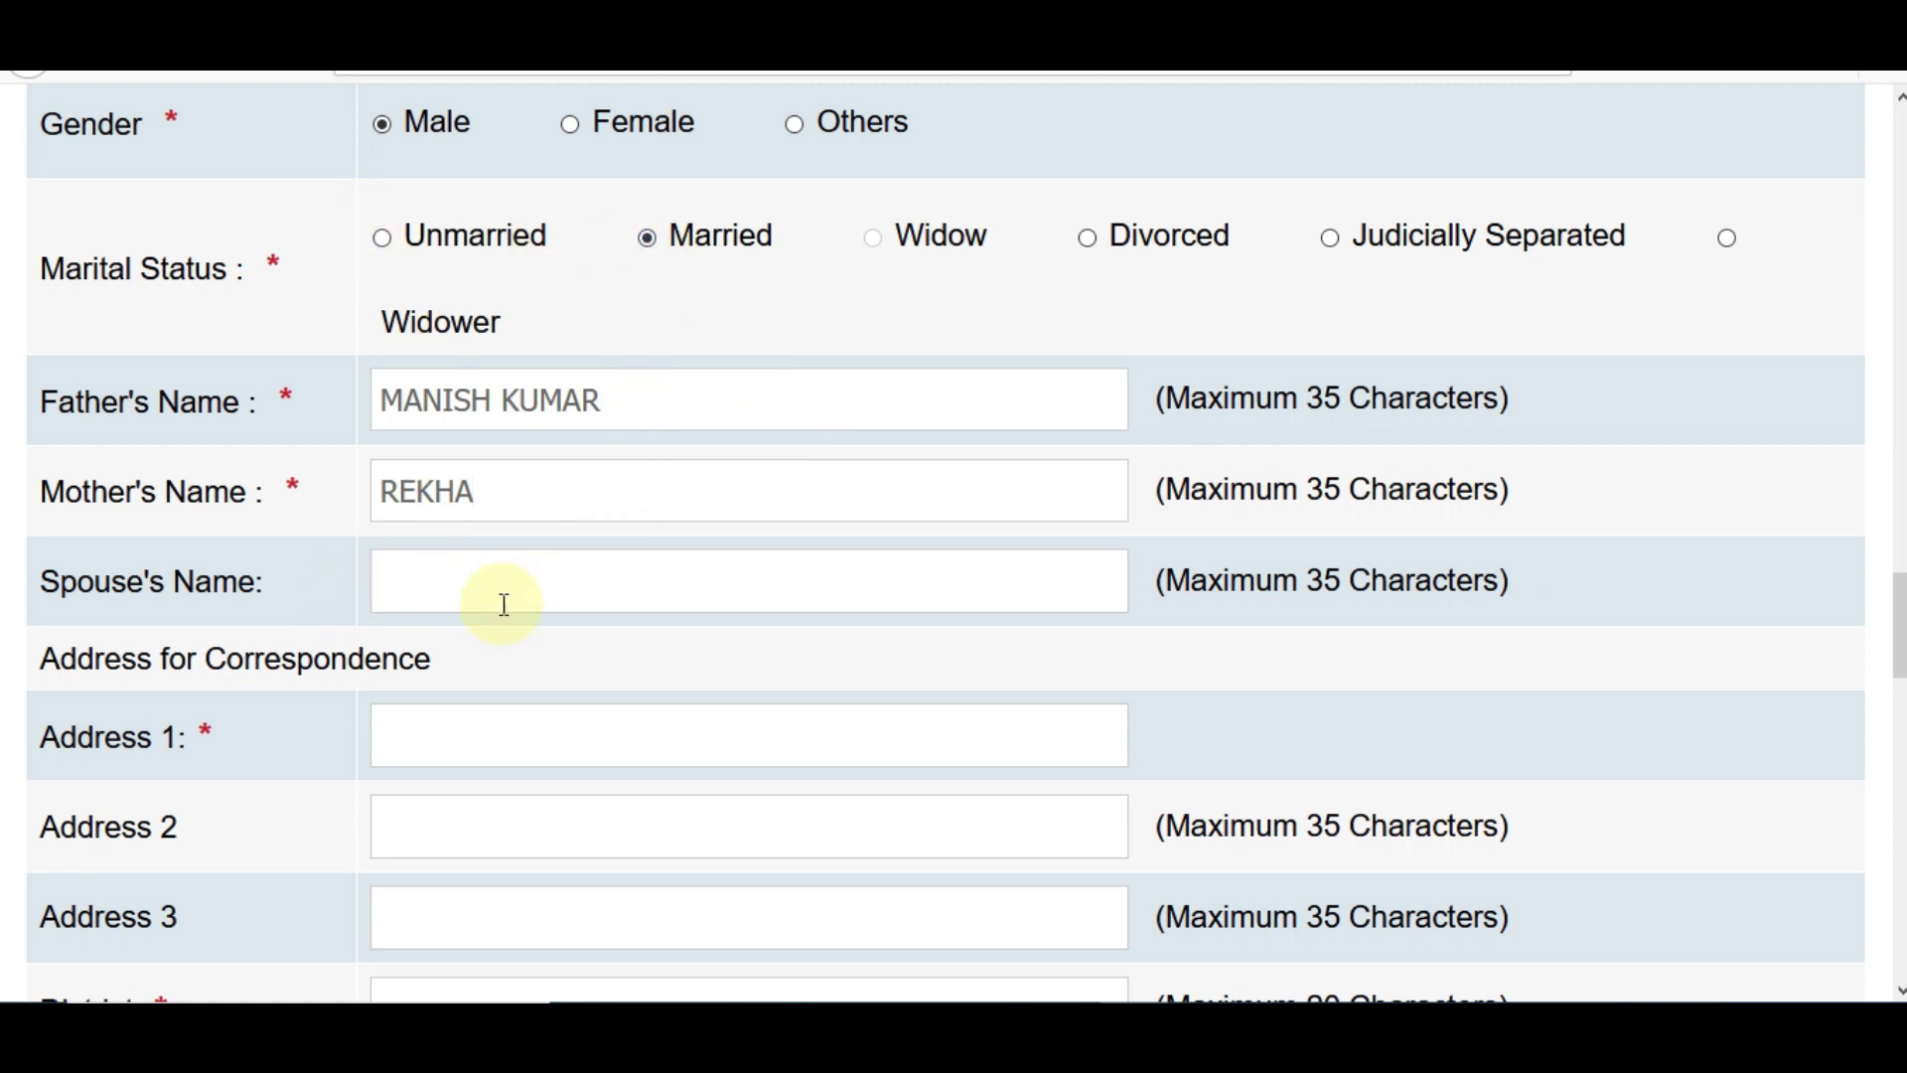
{"action": "left_click", "coordinate": [383, 239]}
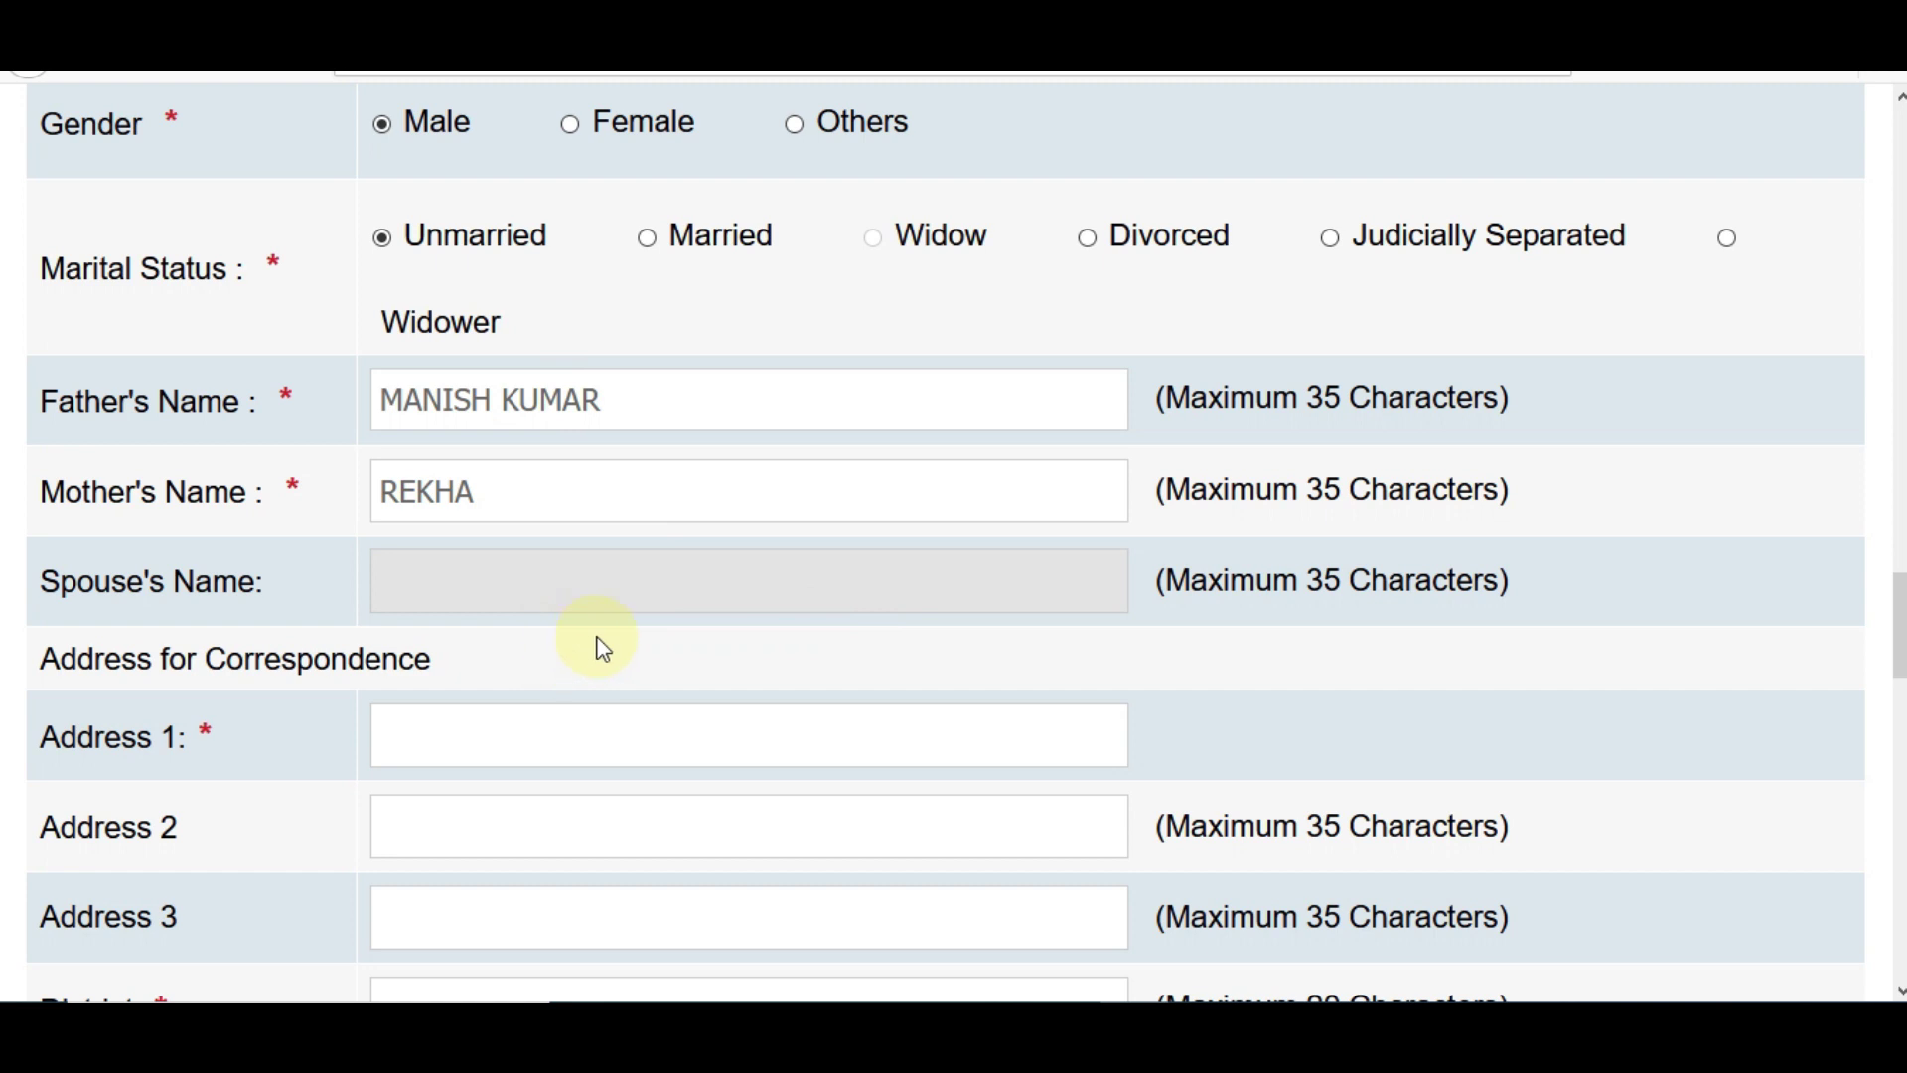
{"action": "left_click_drag", "start_coordinate": [1899, 621], "coordinate": [1899, 663]}
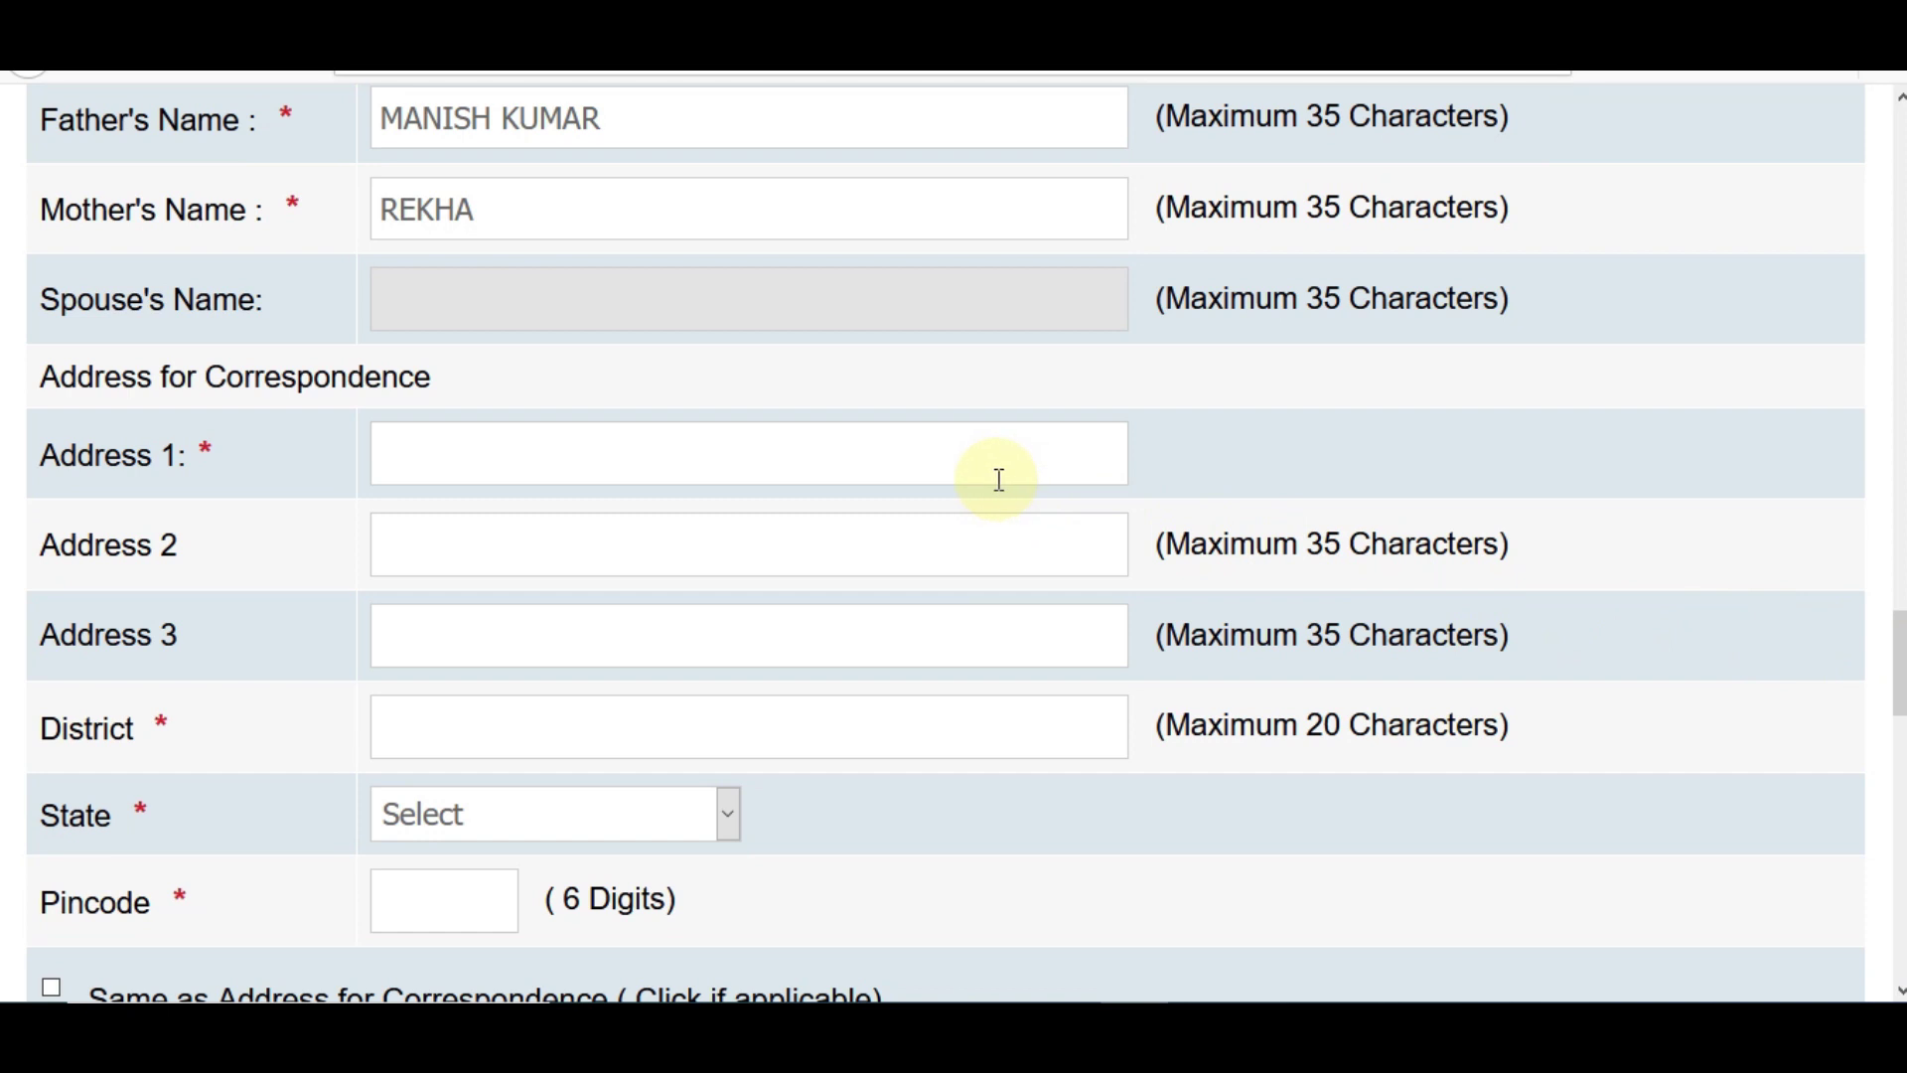
- Enter the first correspondence address line and the district name, correcting a typo
{"action": "left_click", "coordinate": [734, 458]}
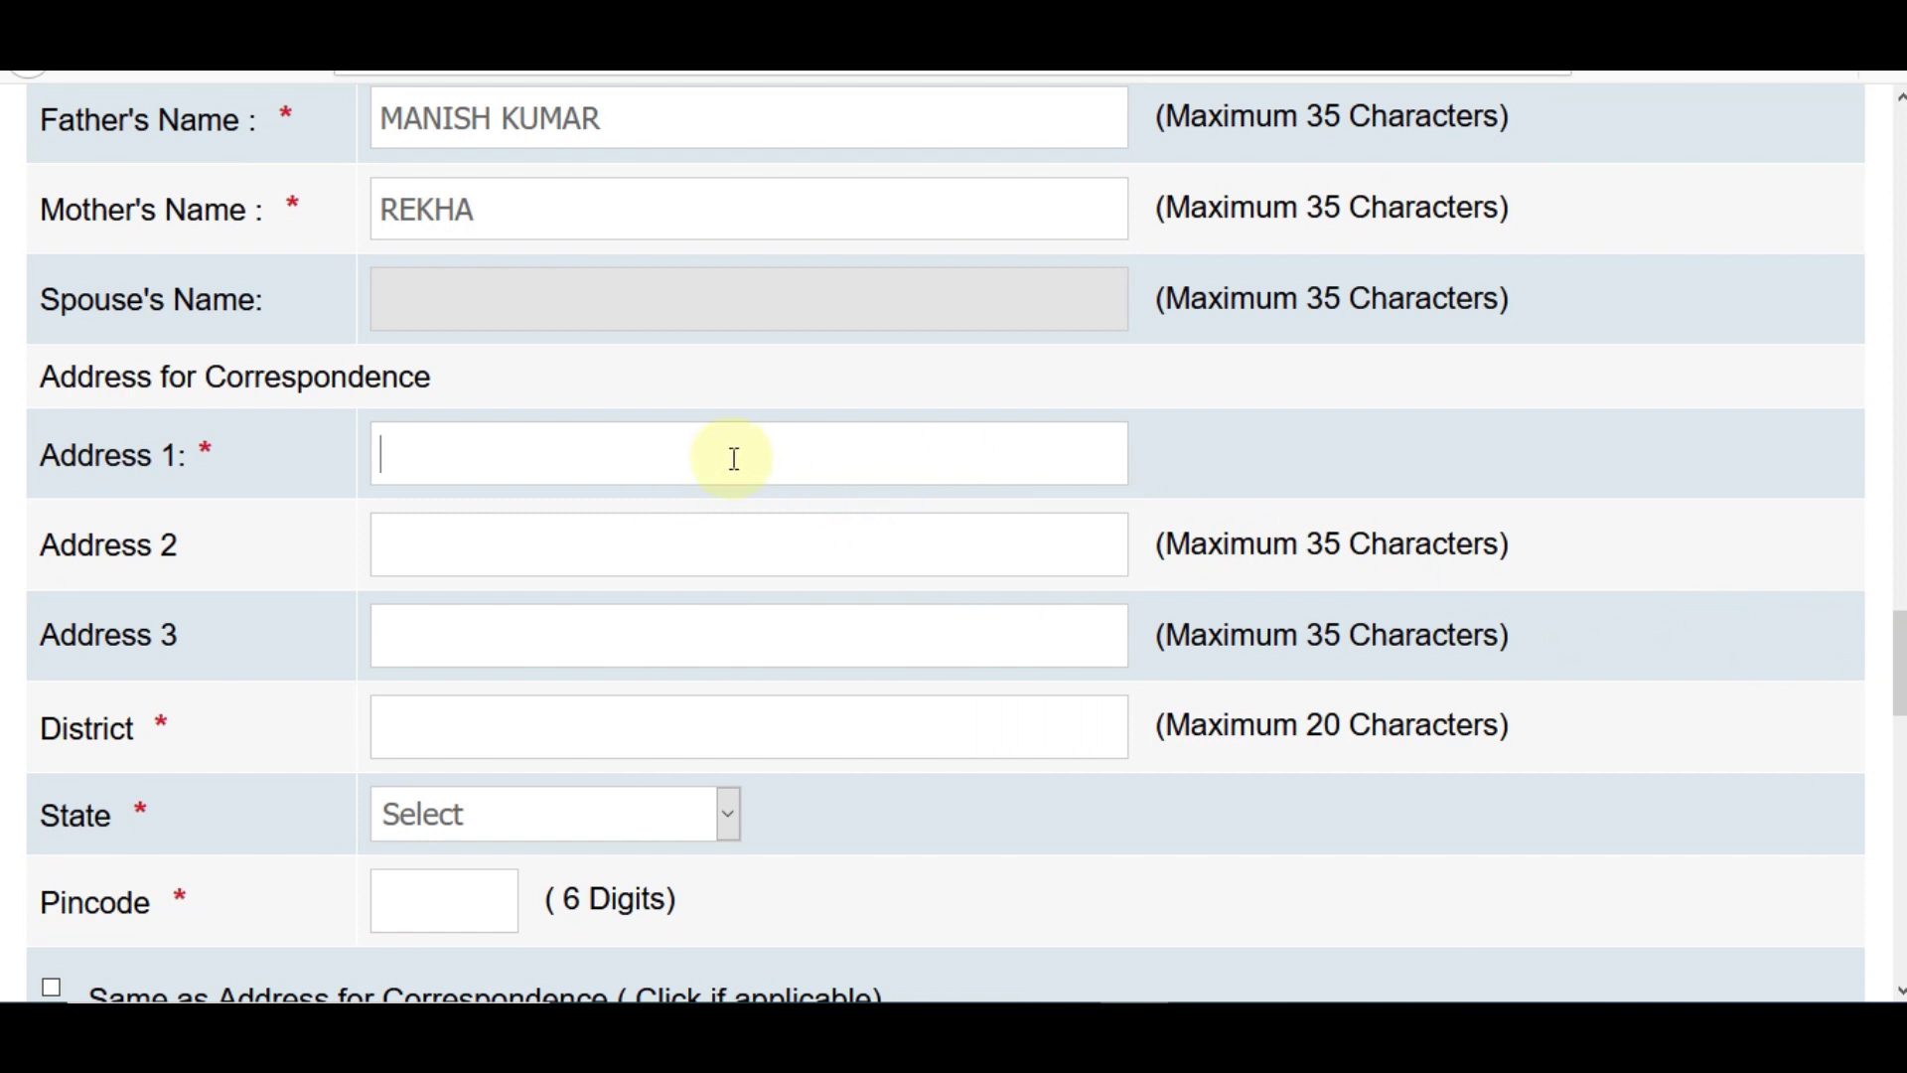
{"action": "type", "text": "11"}
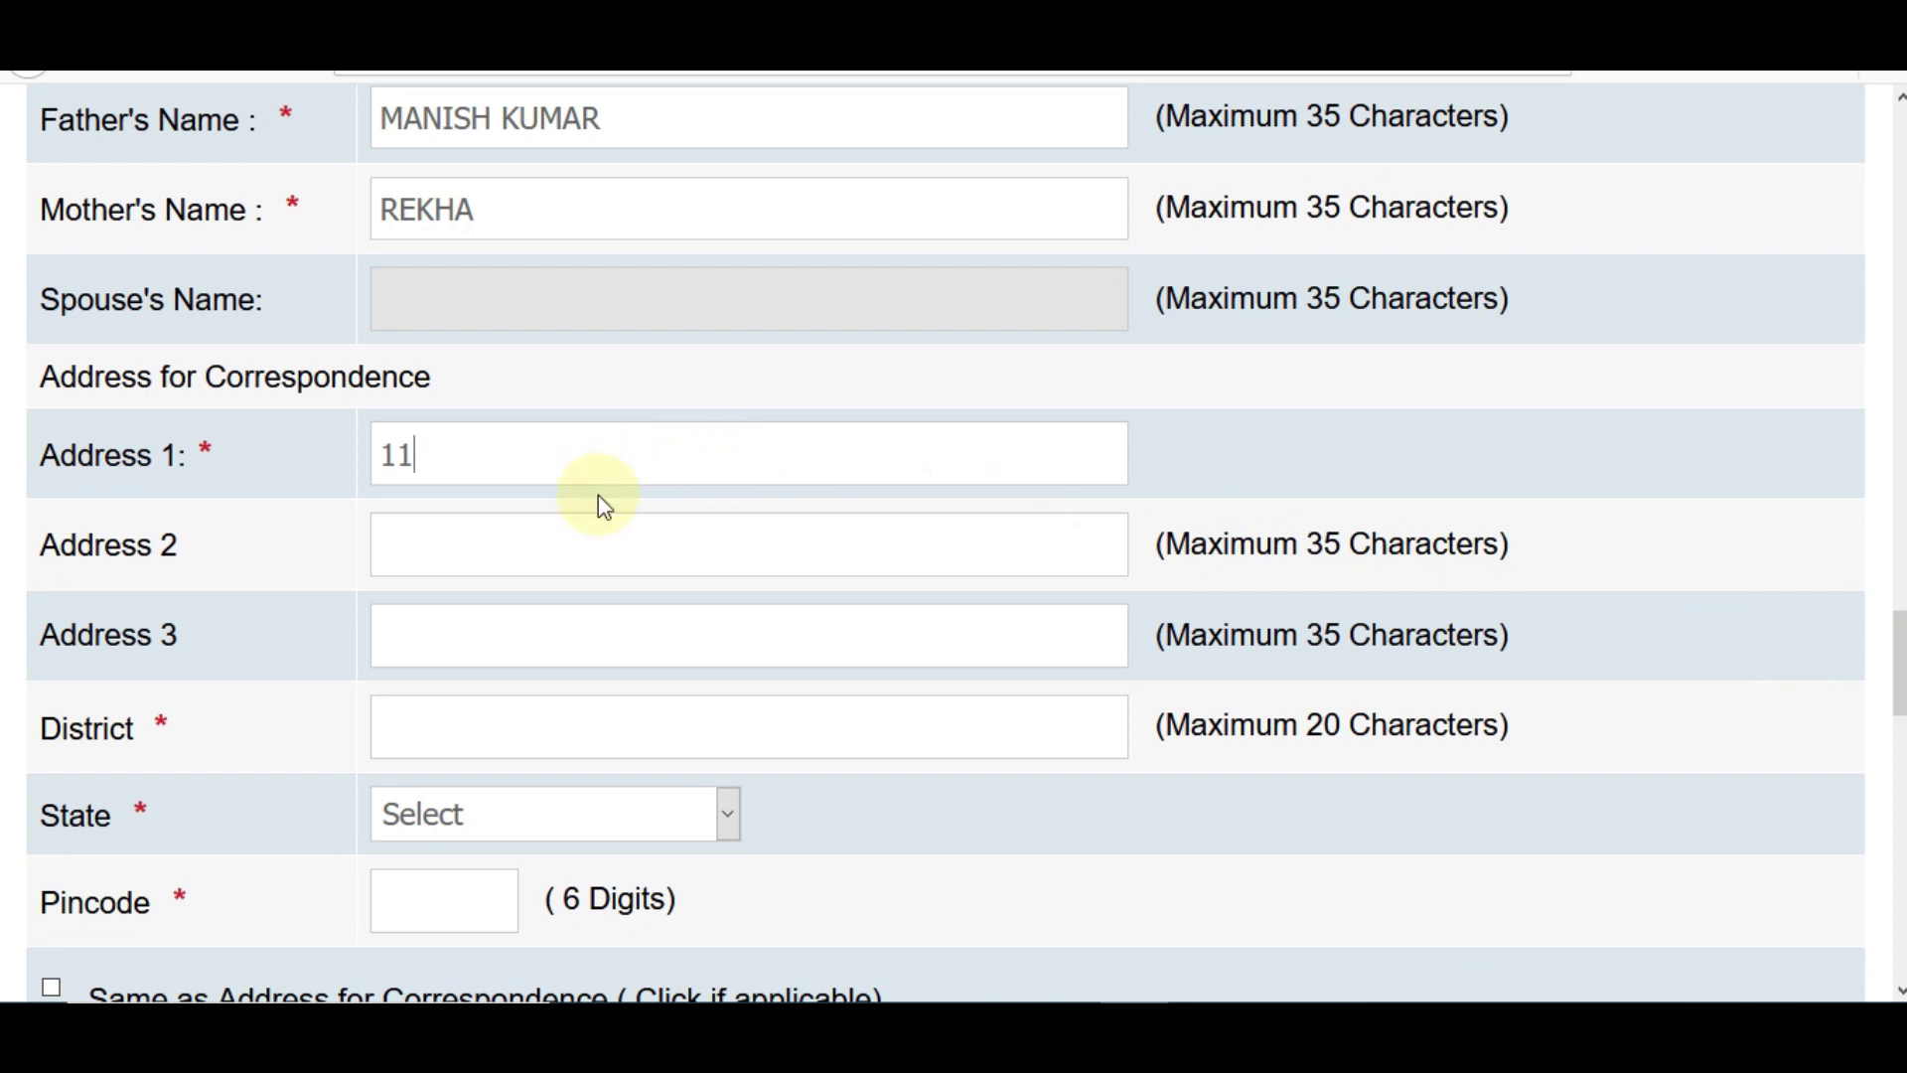
{"action": "left_click", "coordinate": [487, 717]}
{"action": "type", "text": "AWAR"}
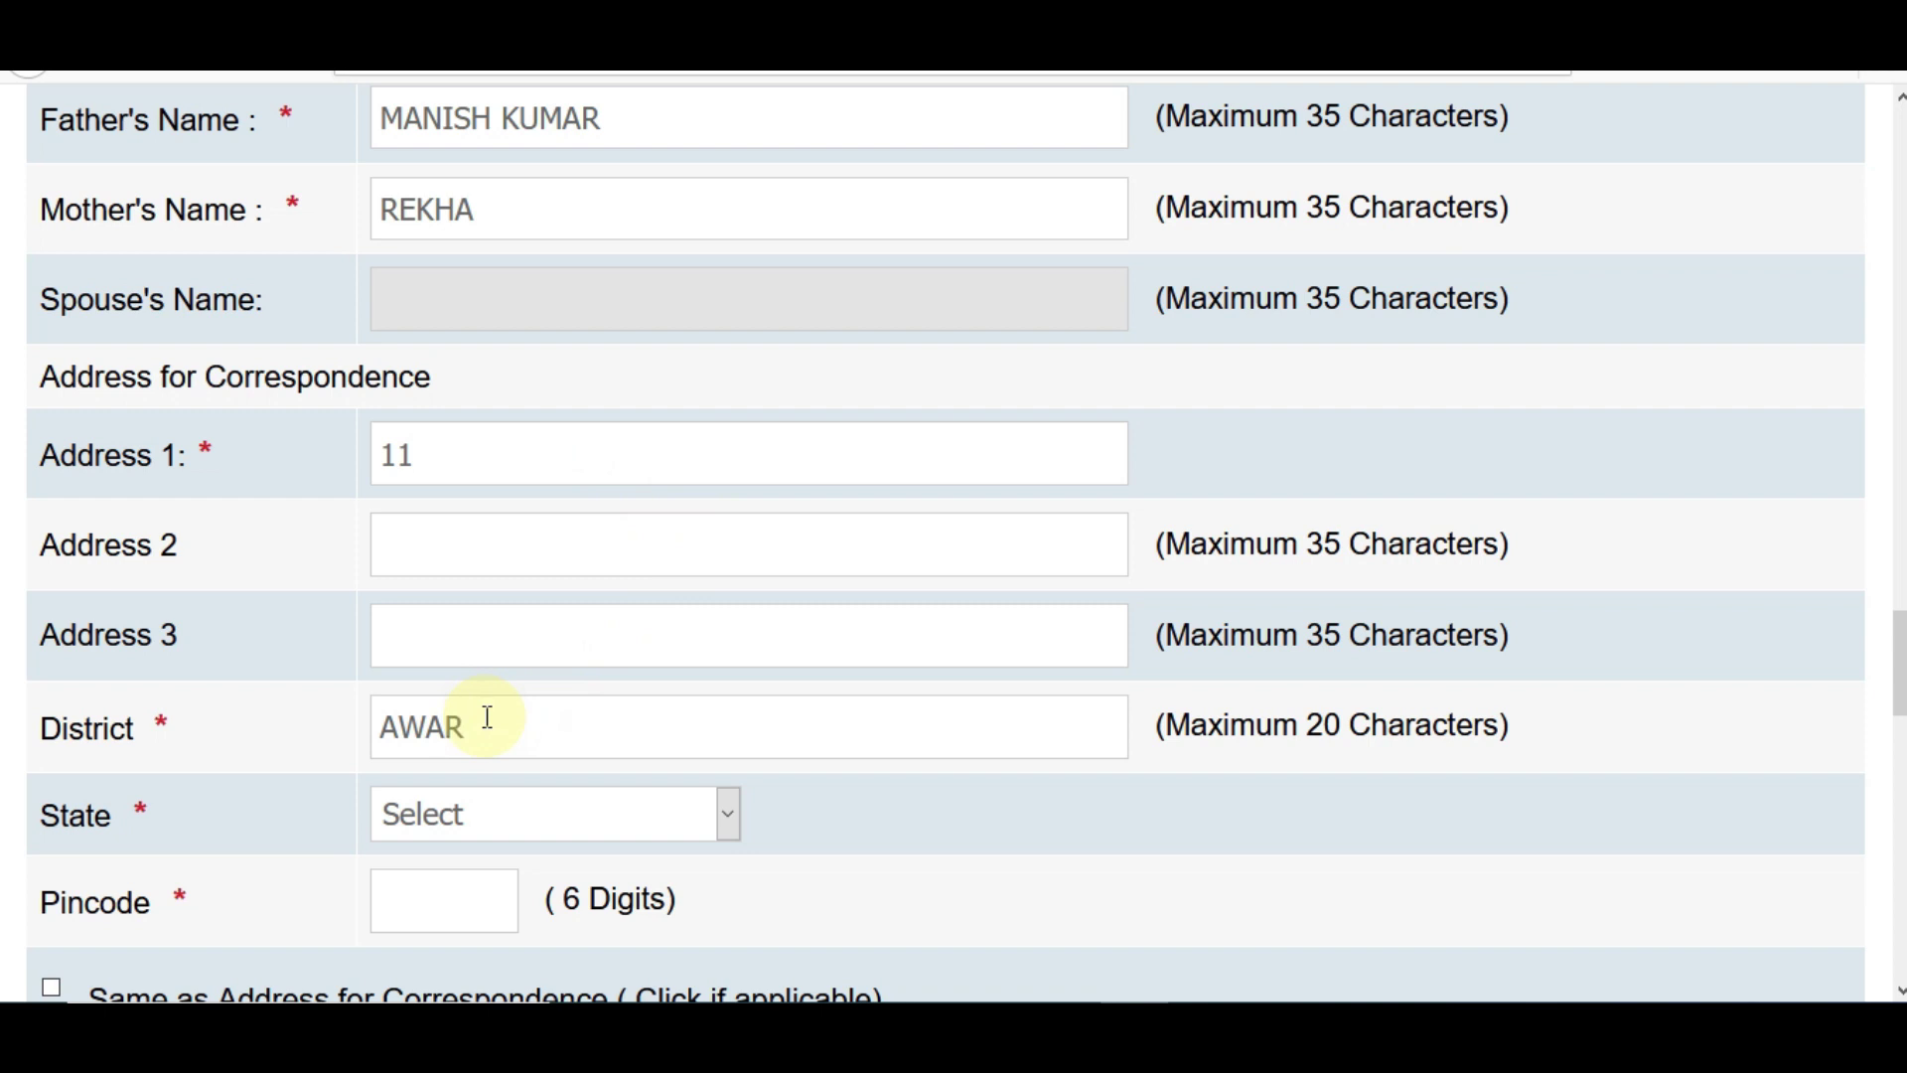
{"action": "key", "text": "BackSpace"}
{"action": "key", "text": "BackSpace"}
{"action": "key", "text": "BackSpace"}
{"action": "type", "text": "LWAR"}
{"action": "key", "text": "Tab"}
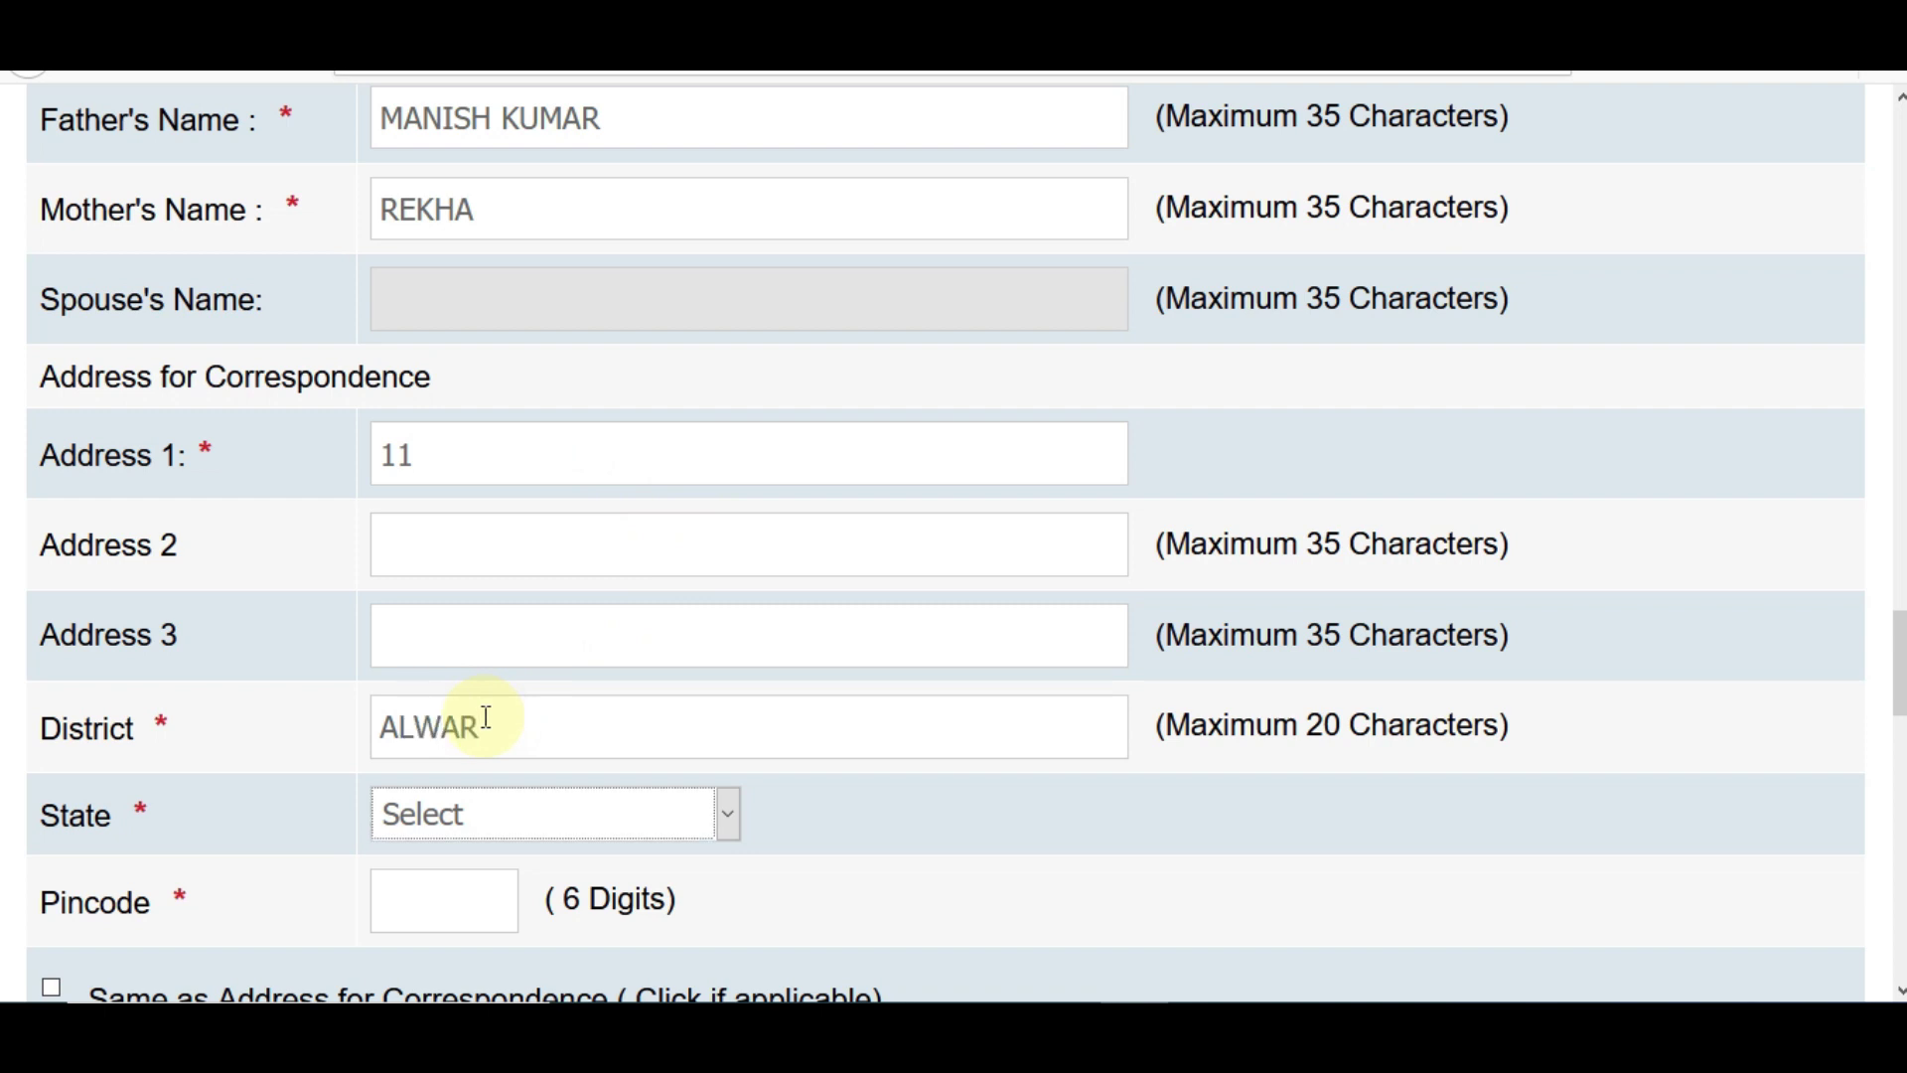
- Choose the state, enter the pincode, and leave 'Same as Address for Correspondence' unticked
{"action": "left_click", "coordinate": [545, 817]}
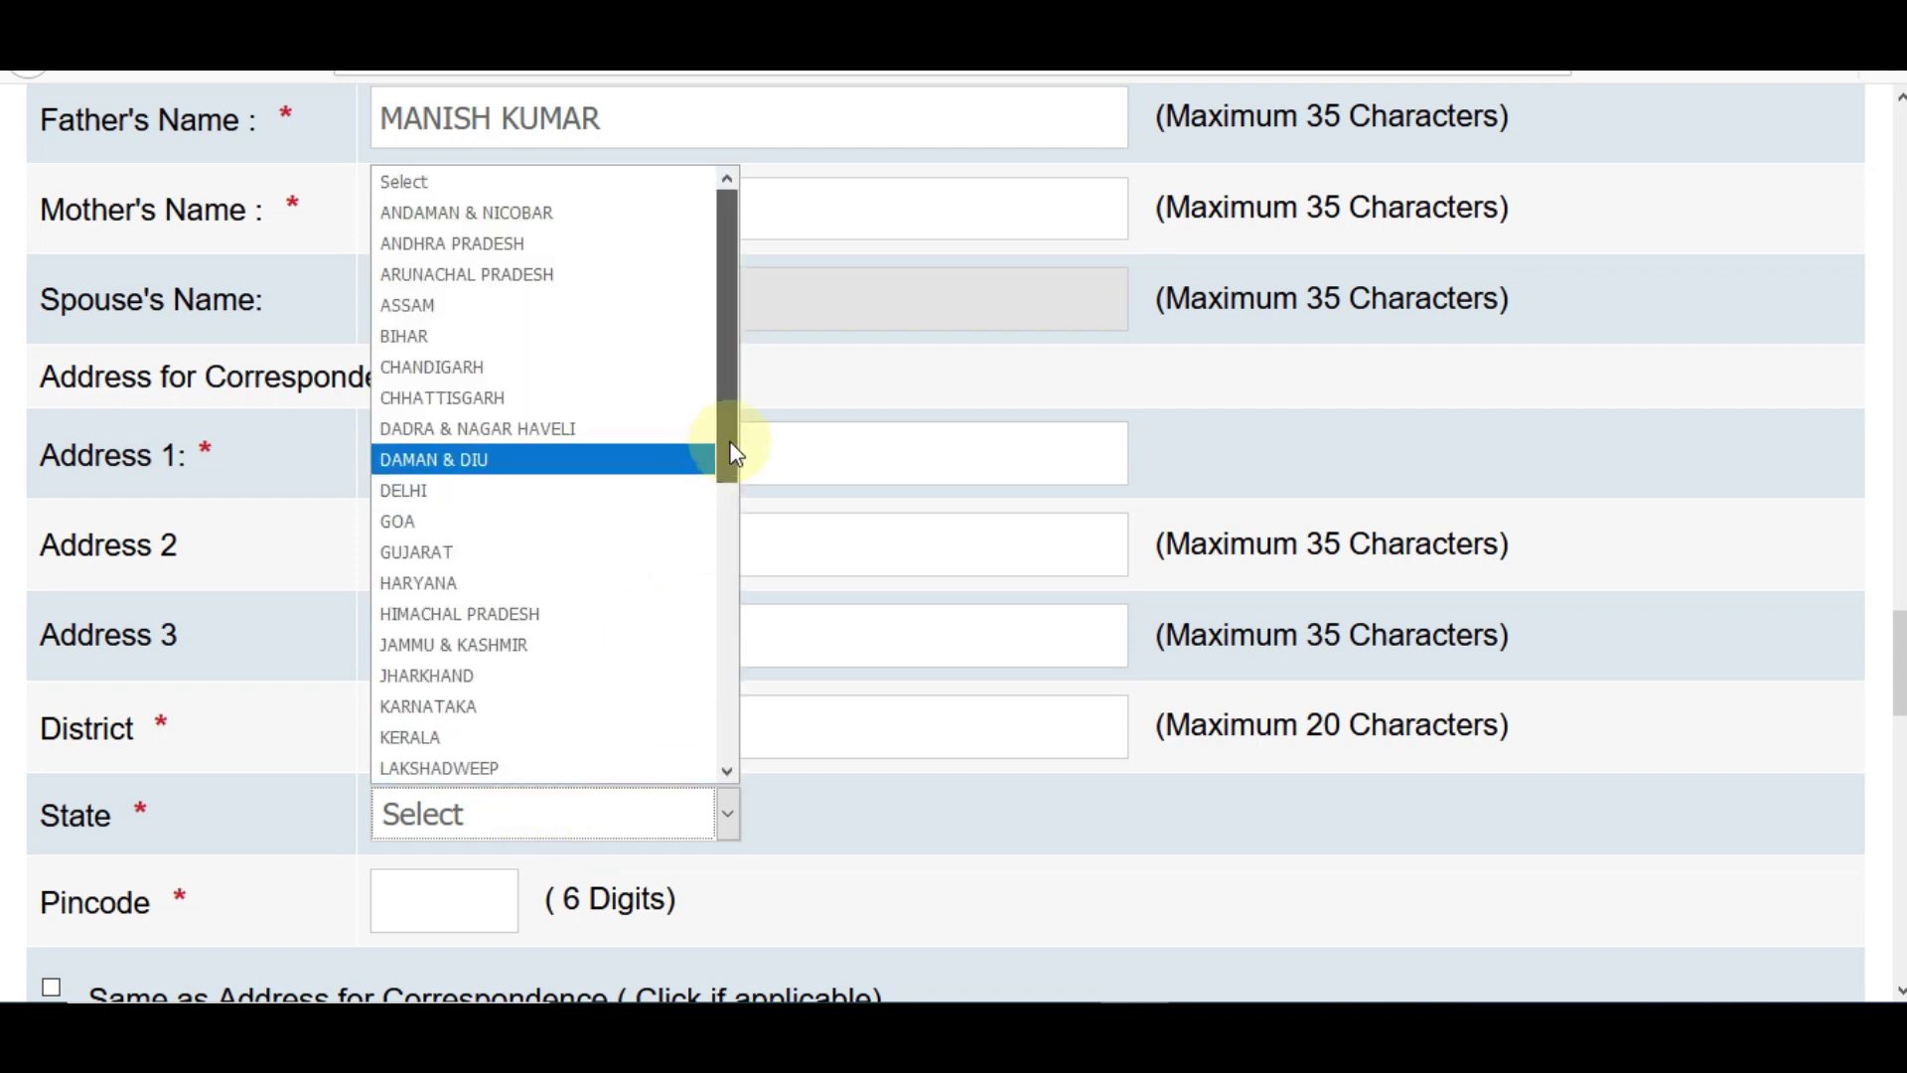
{"action": "left_click_drag", "start_coordinate": [732, 438], "coordinate": [724, 679]}
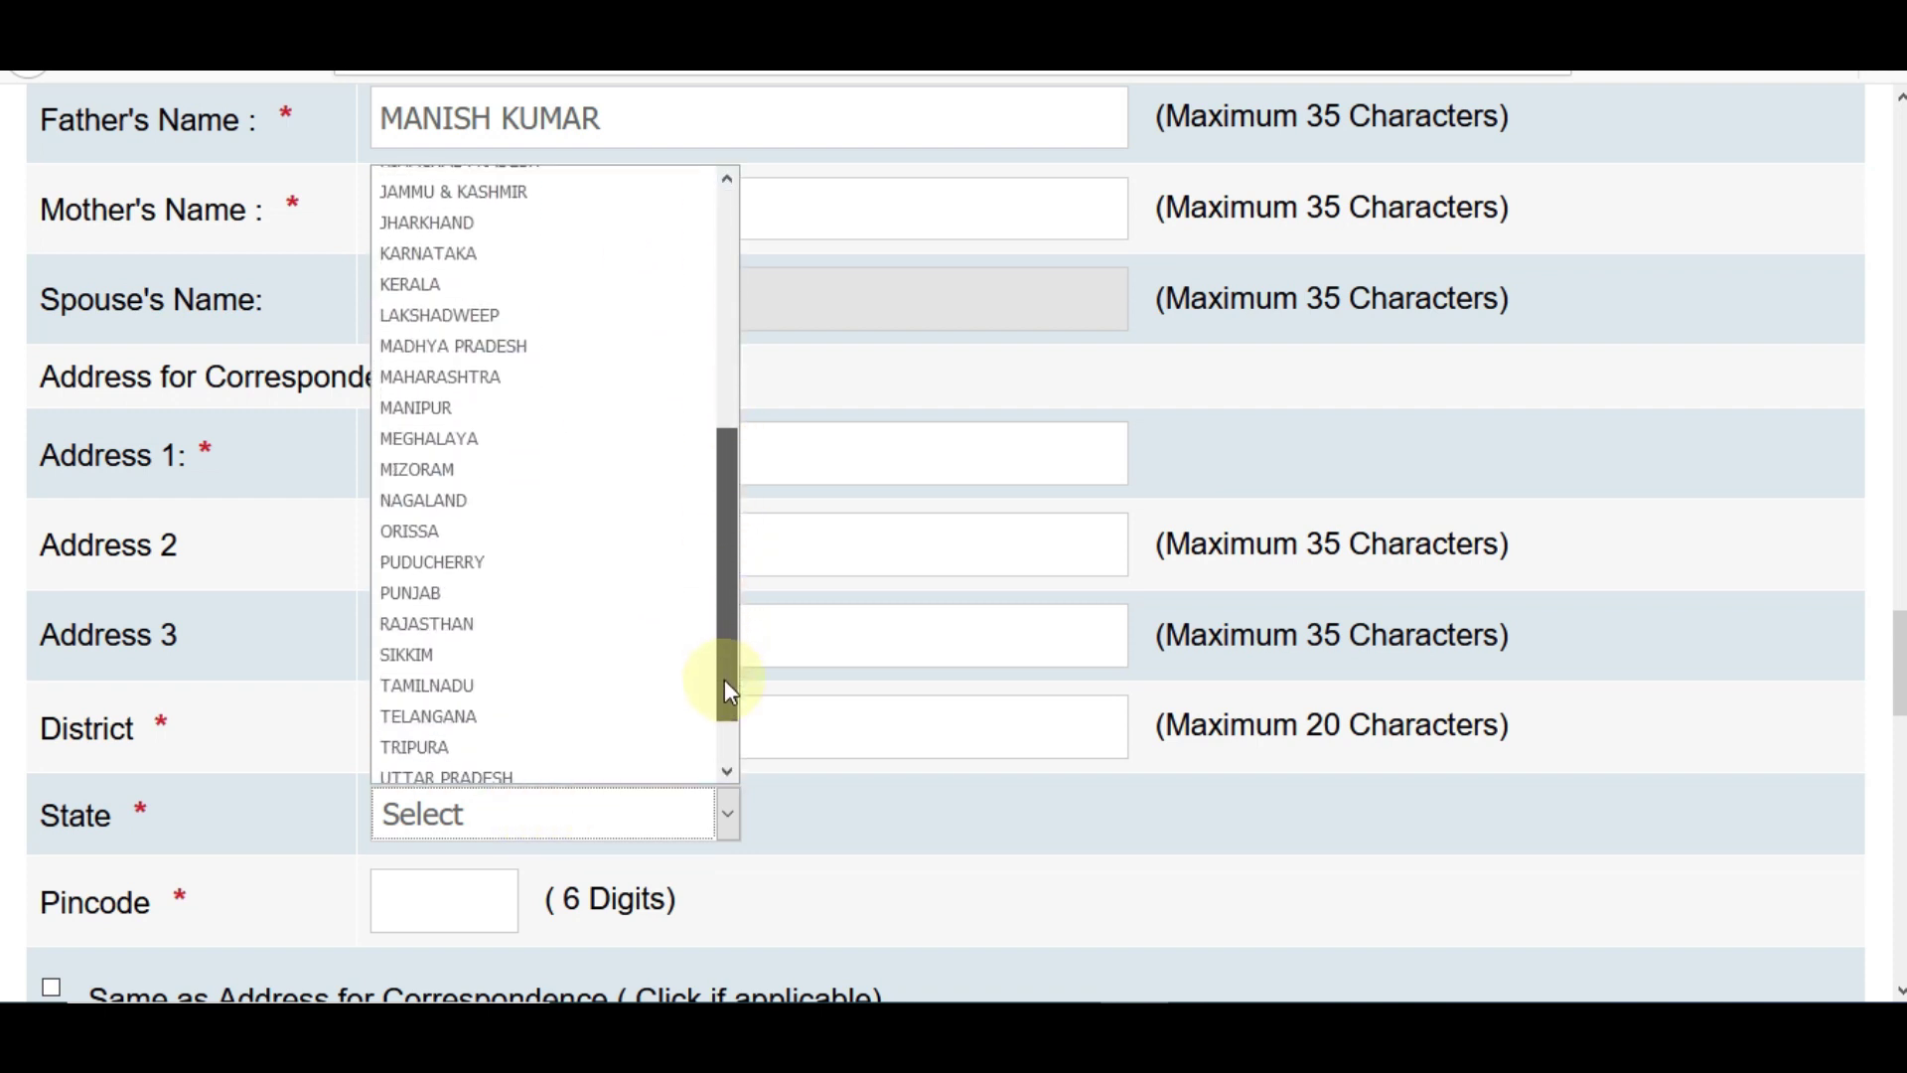
{"action": "left_click", "coordinate": [532, 634]}
{"action": "left_click", "coordinate": [469, 891]}
{"action": "type", "text": "30100"}
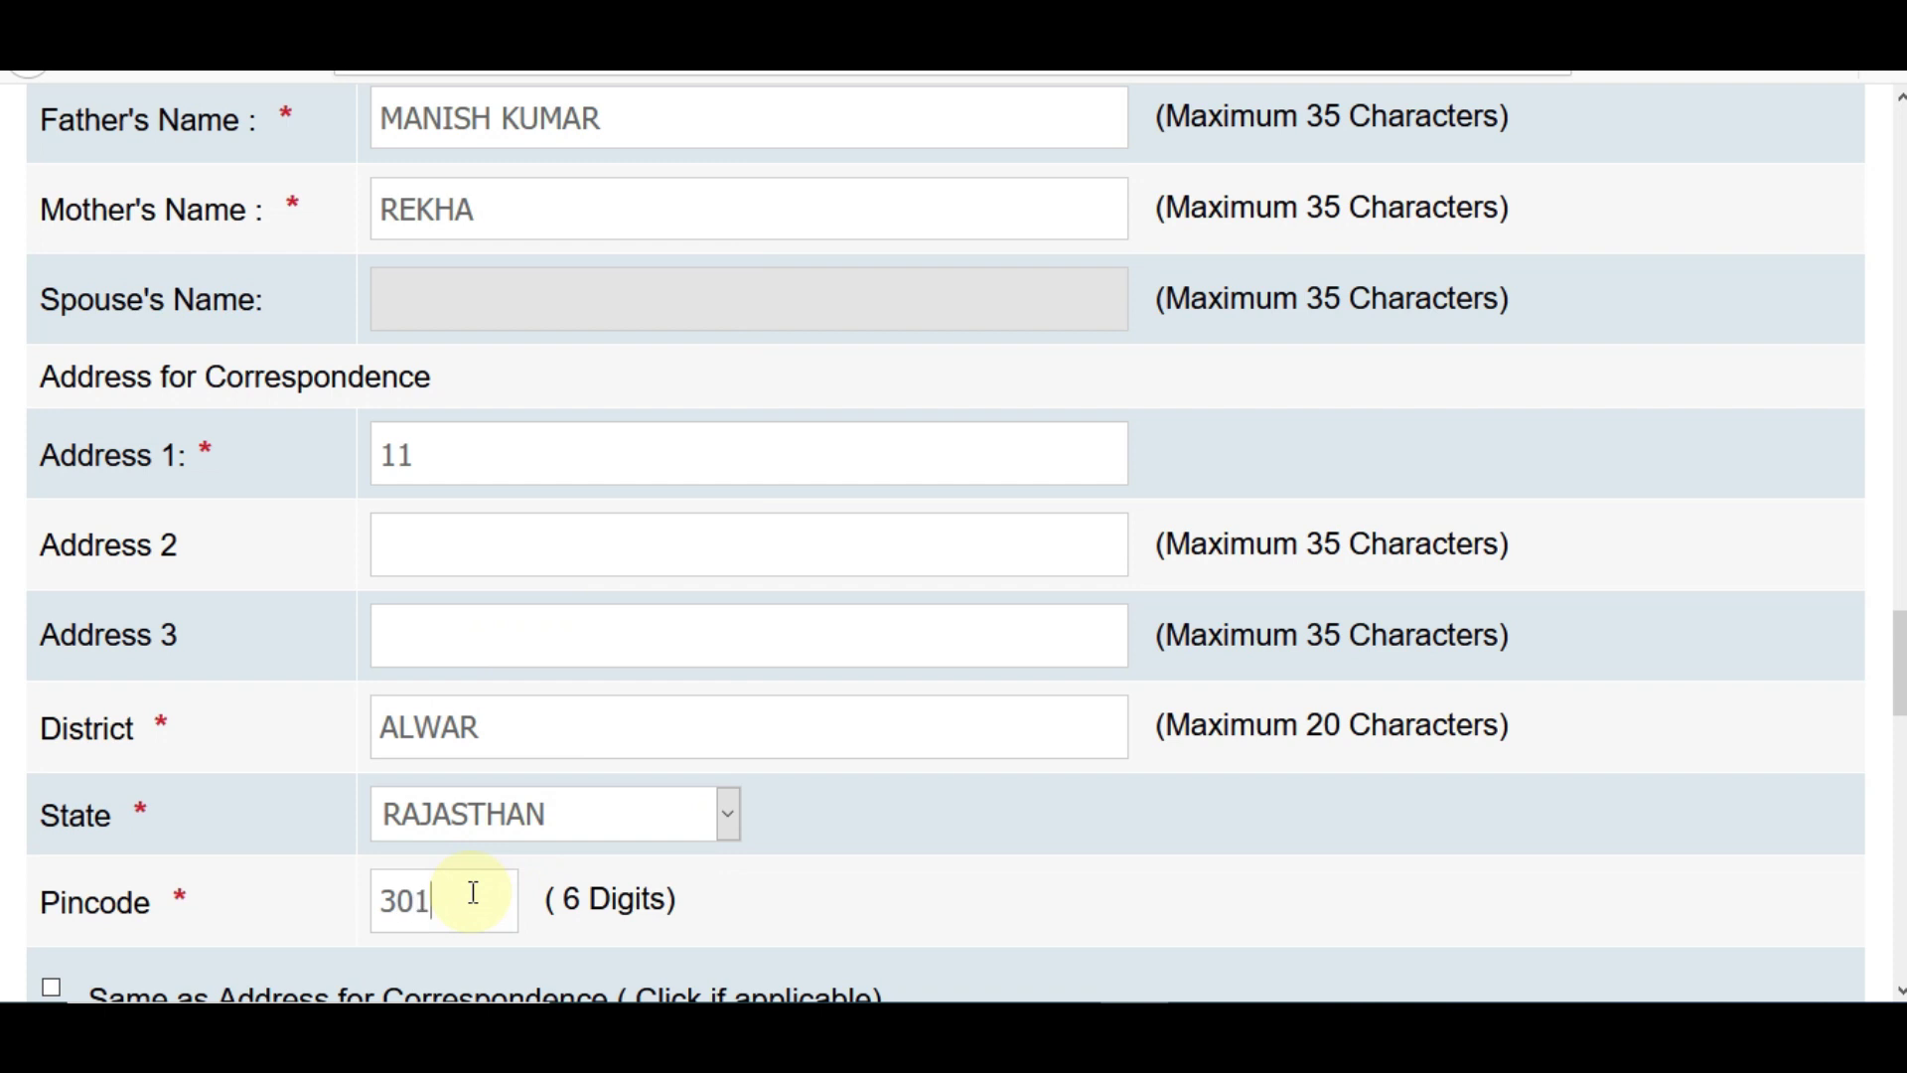
{"action": "type", "text": "1"}
{"action": "scroll", "coordinate": [953, 543], "scroll_direction": "down", "scroll_amount": 4}
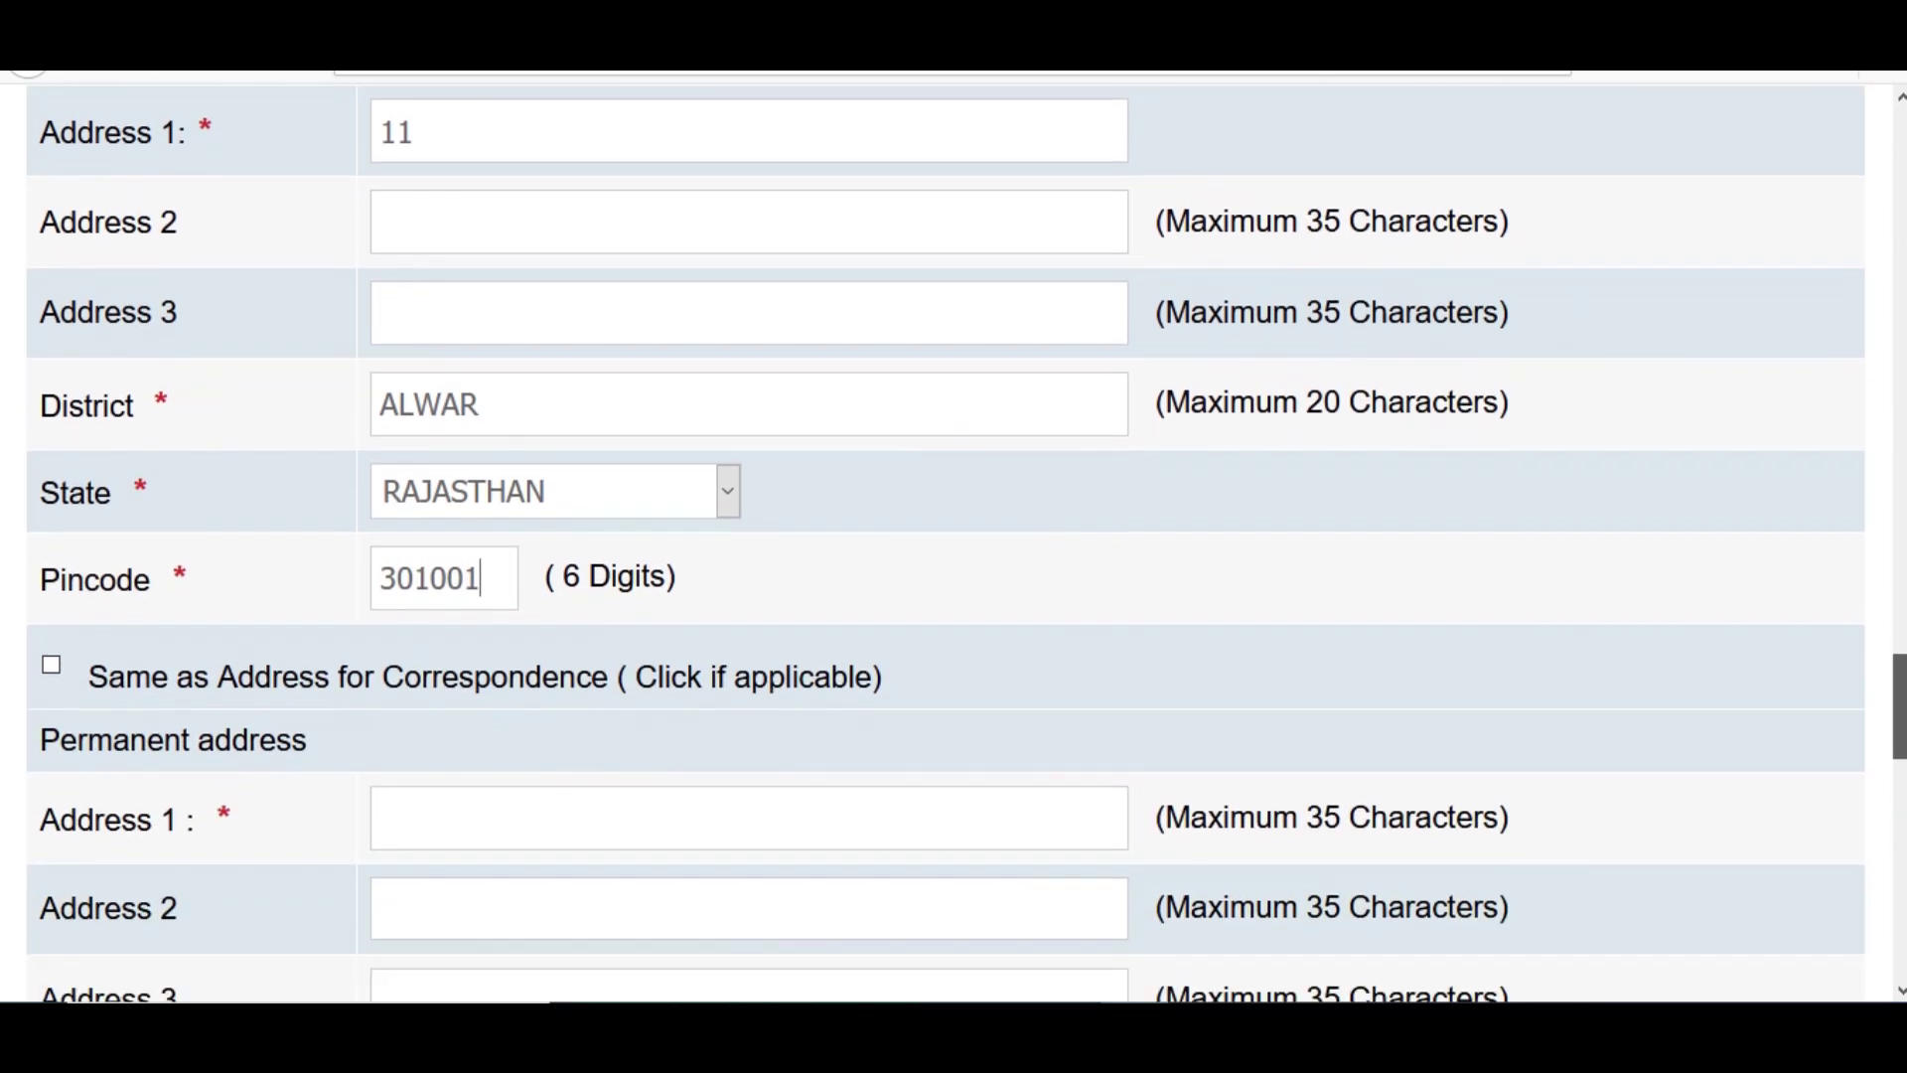
{"action": "scroll", "coordinate": [945, 543], "scroll_direction": "down", "scroll_amount": 1}
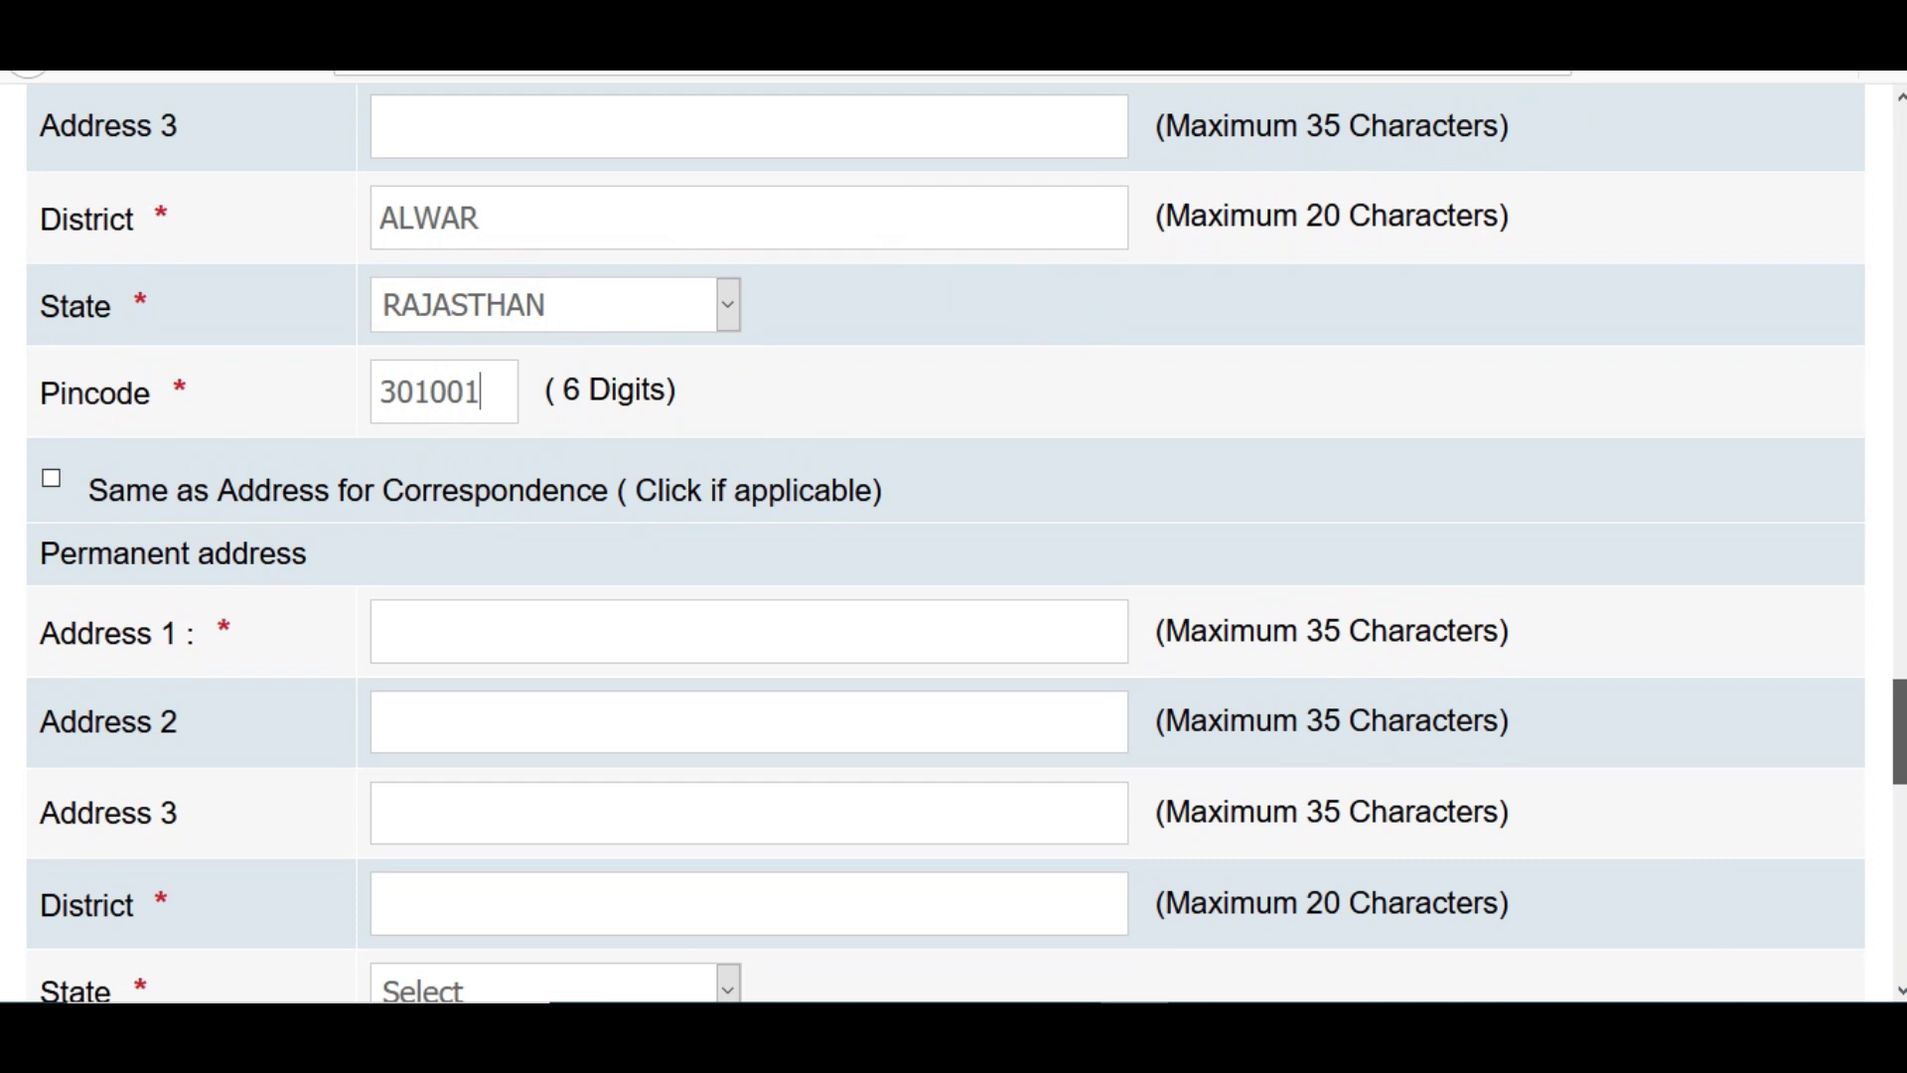
{"action": "left_click", "coordinate": [55, 486]}
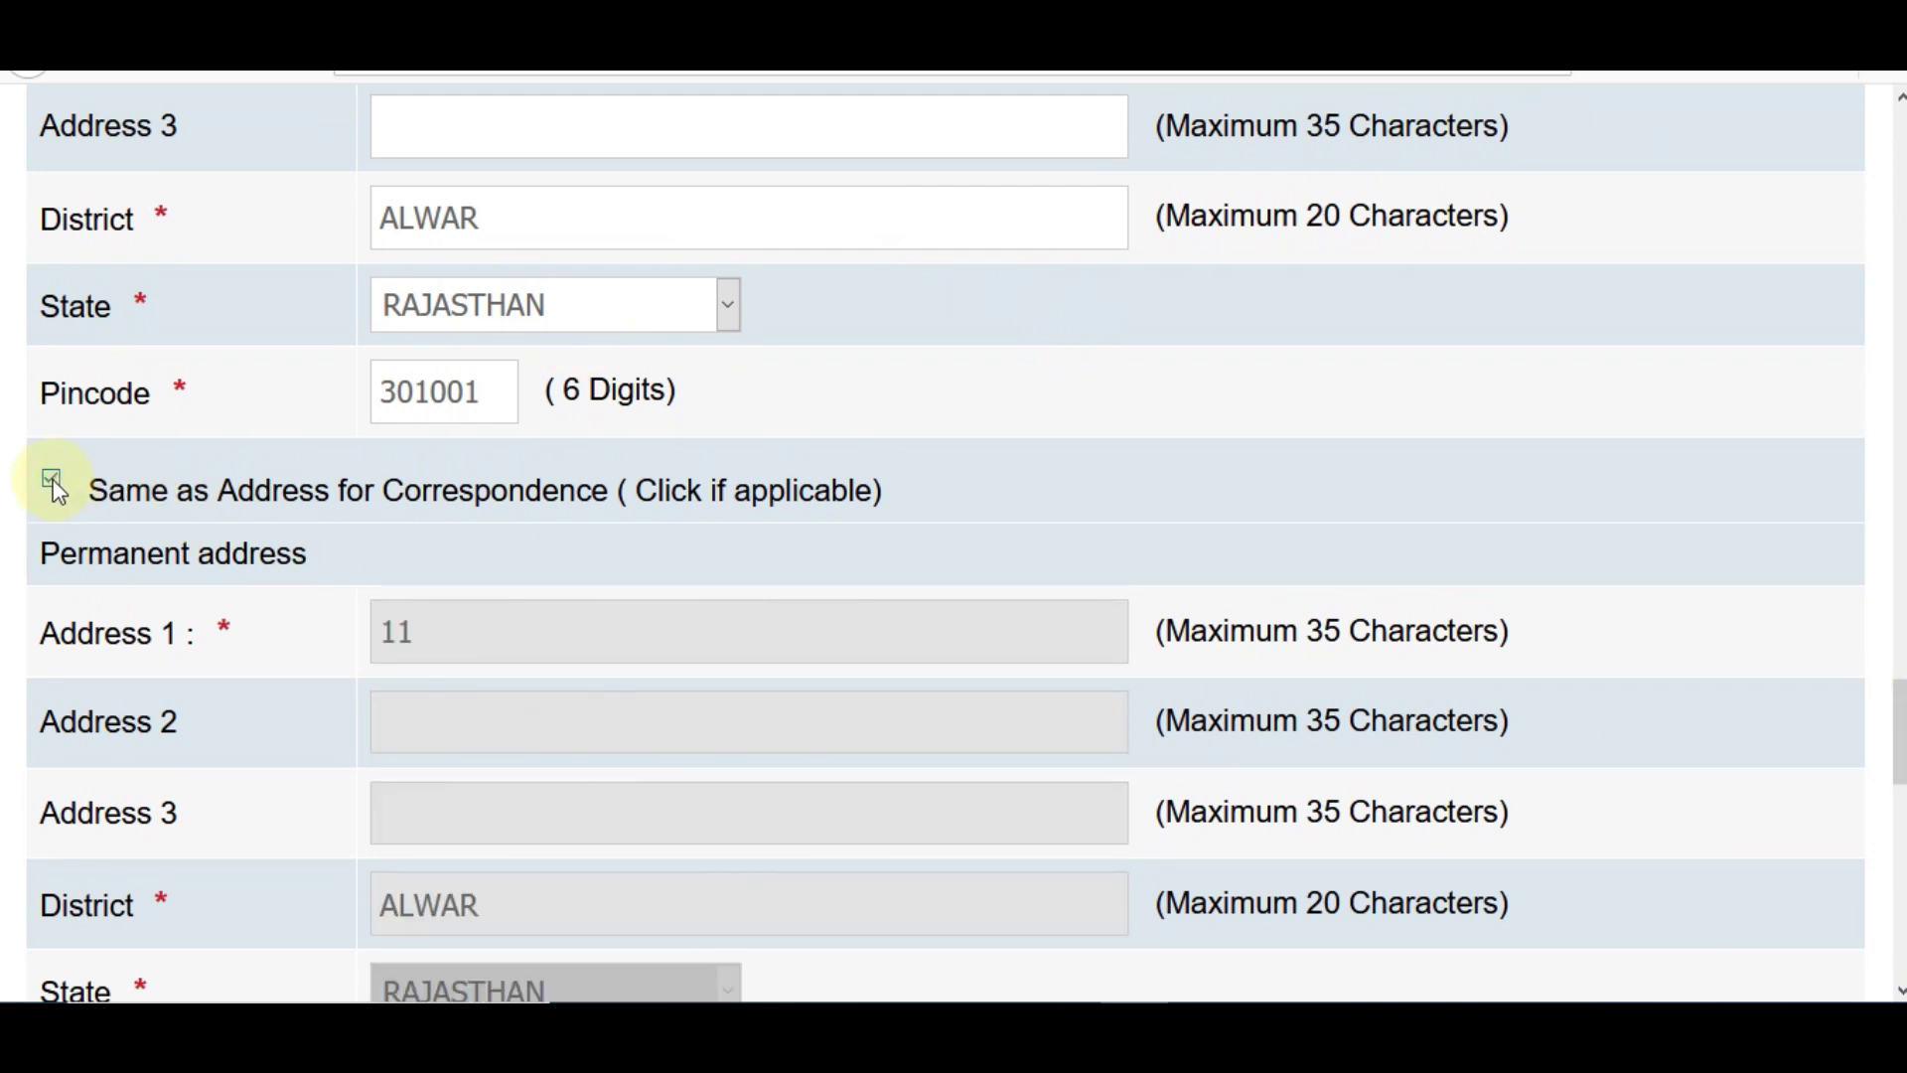
{"action": "left_click", "coordinate": [54, 486]}
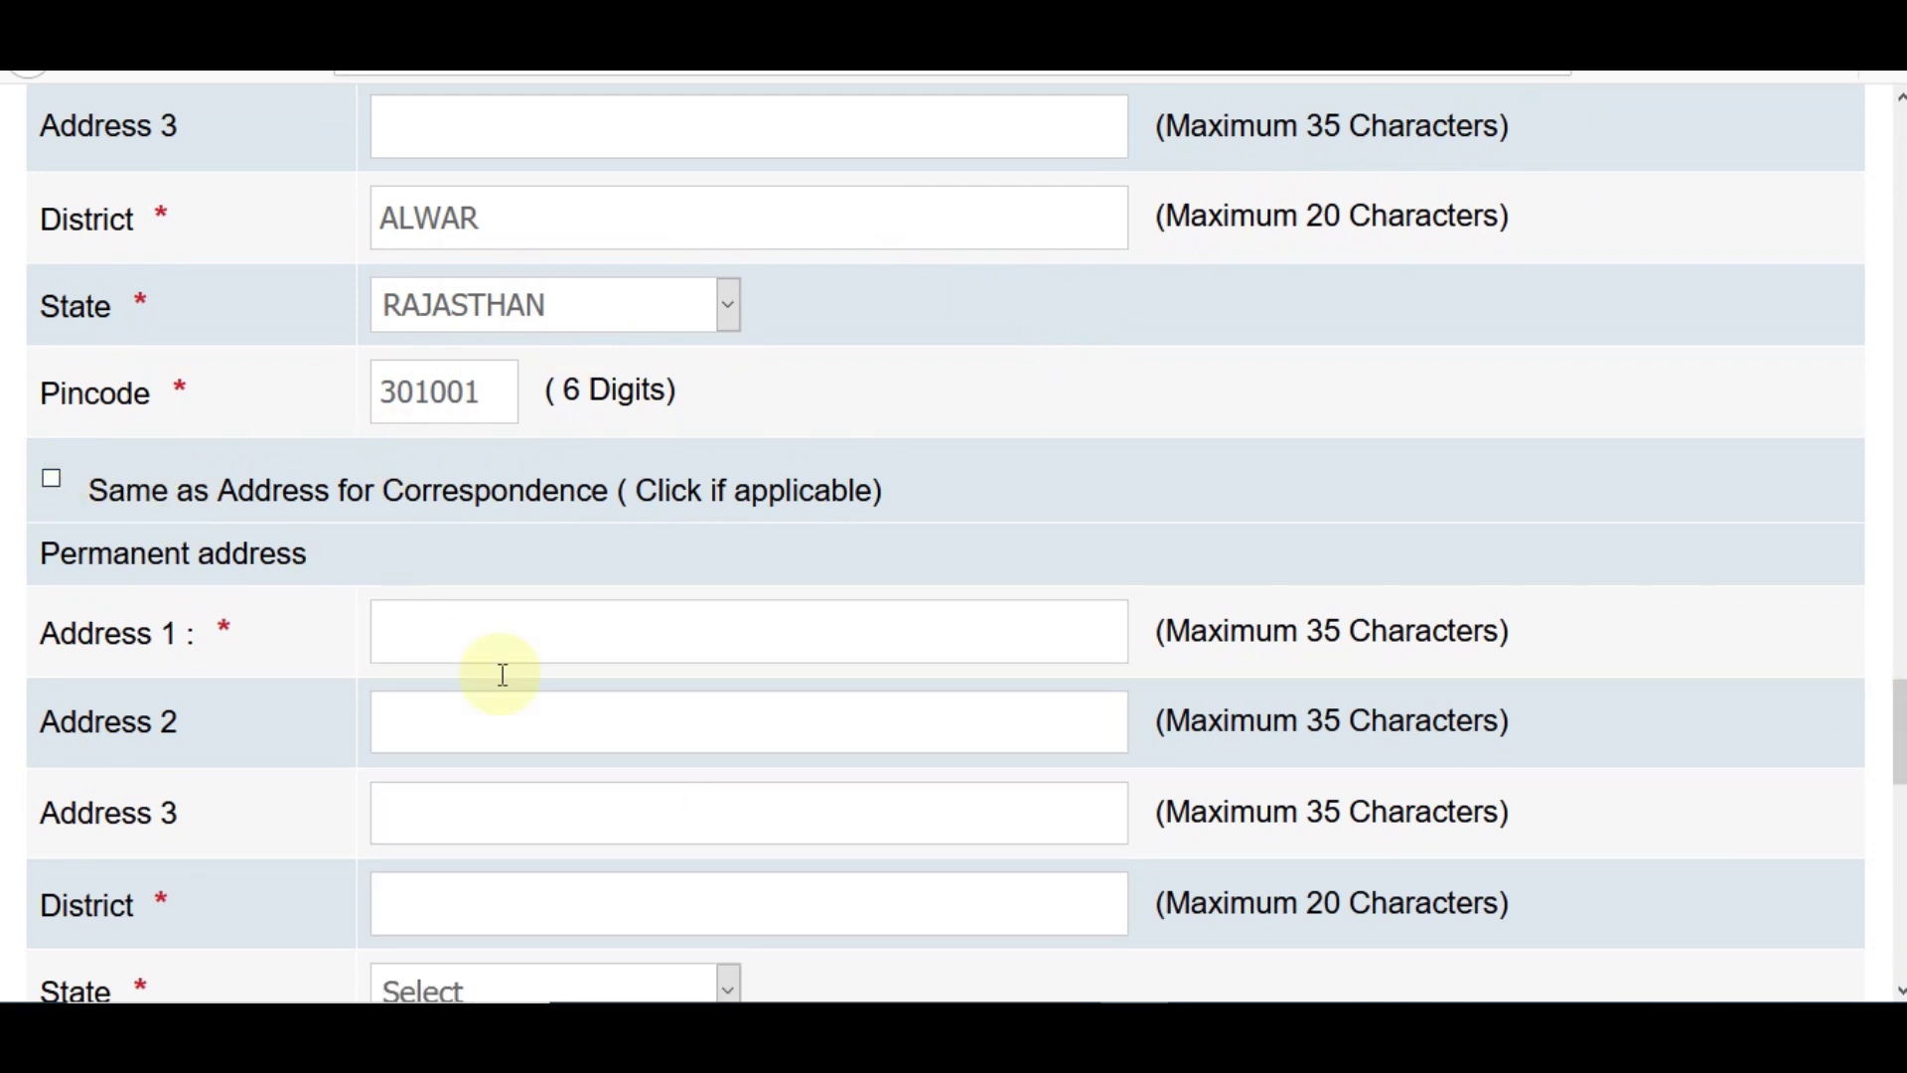
- Use the Permanent Address for GST invoicing
{"action": "scroll", "coordinate": [1899, 754], "scroll_direction": "down", "scroll_amount": 3}
{"action": "scroll", "coordinate": [1899, 755], "scroll_direction": "down", "scroll_amount": 3}
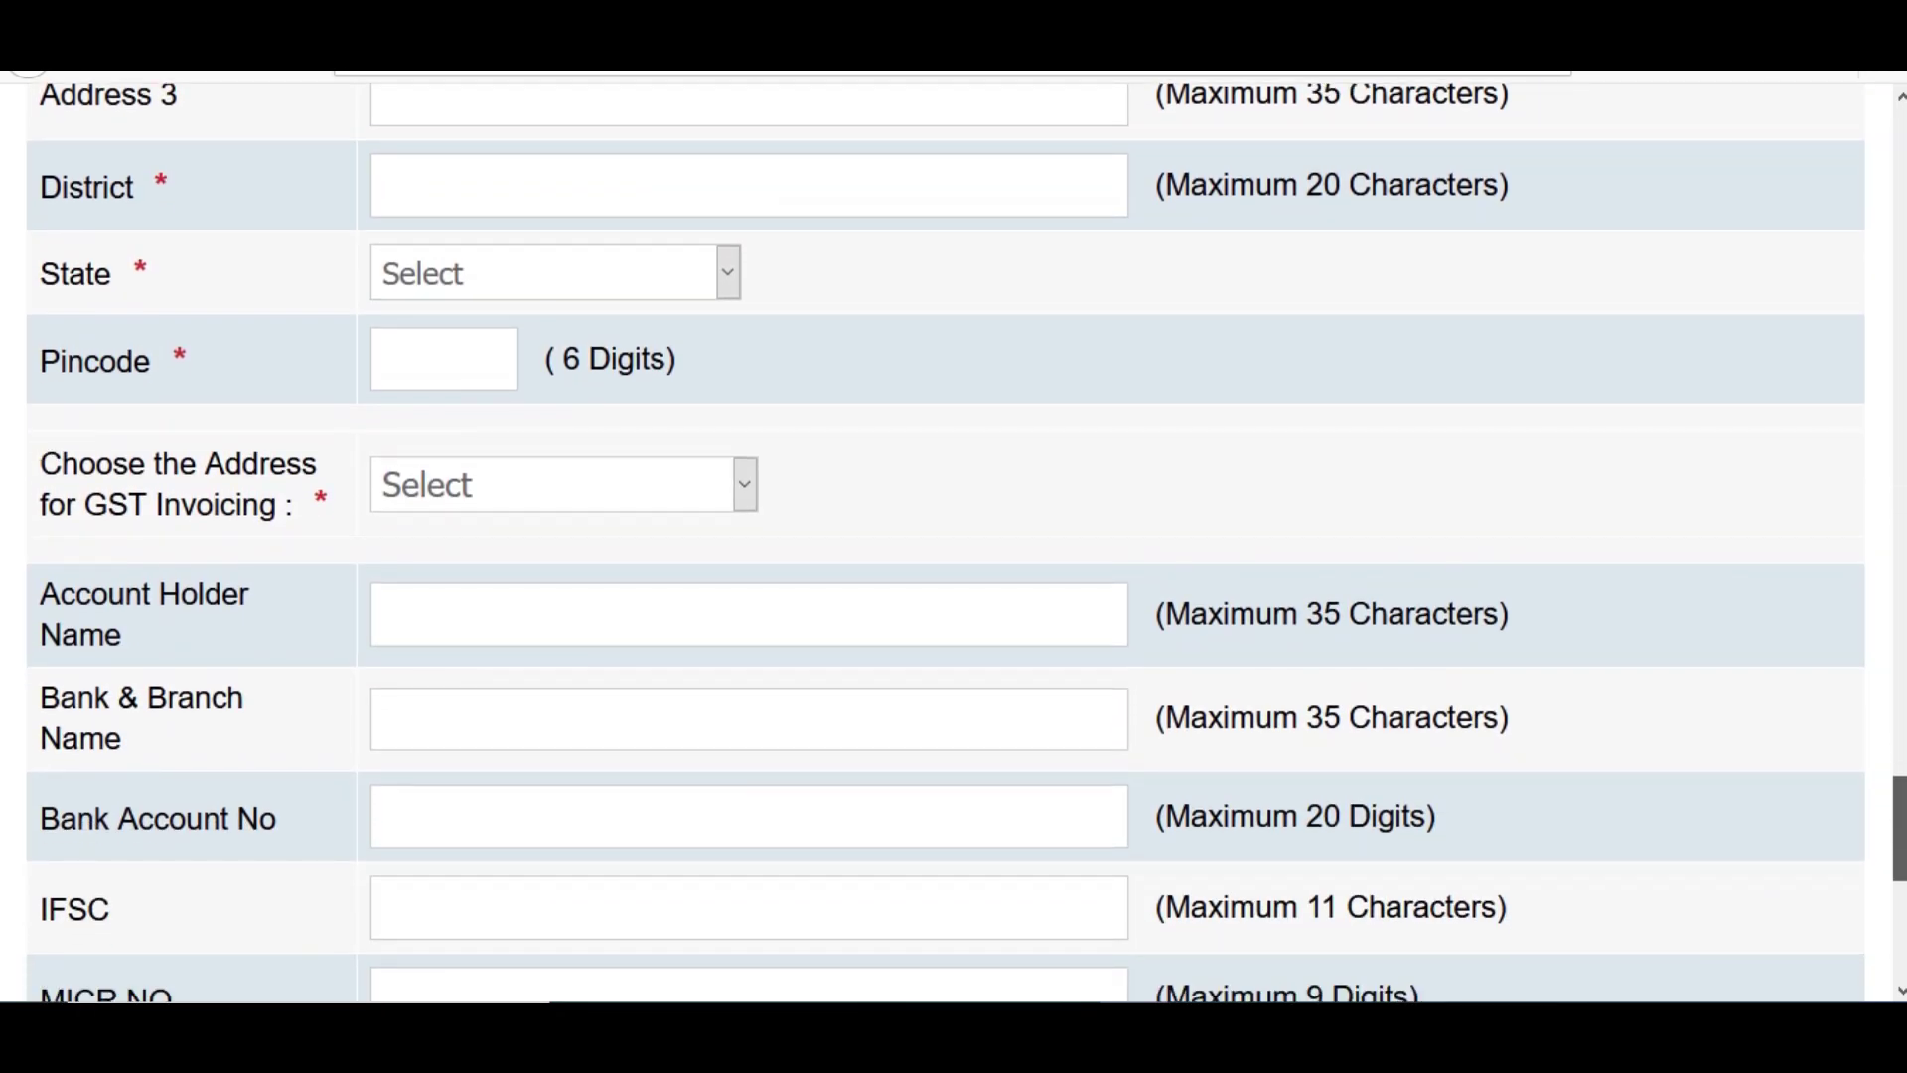
{"action": "left_click", "coordinate": [497, 498]}
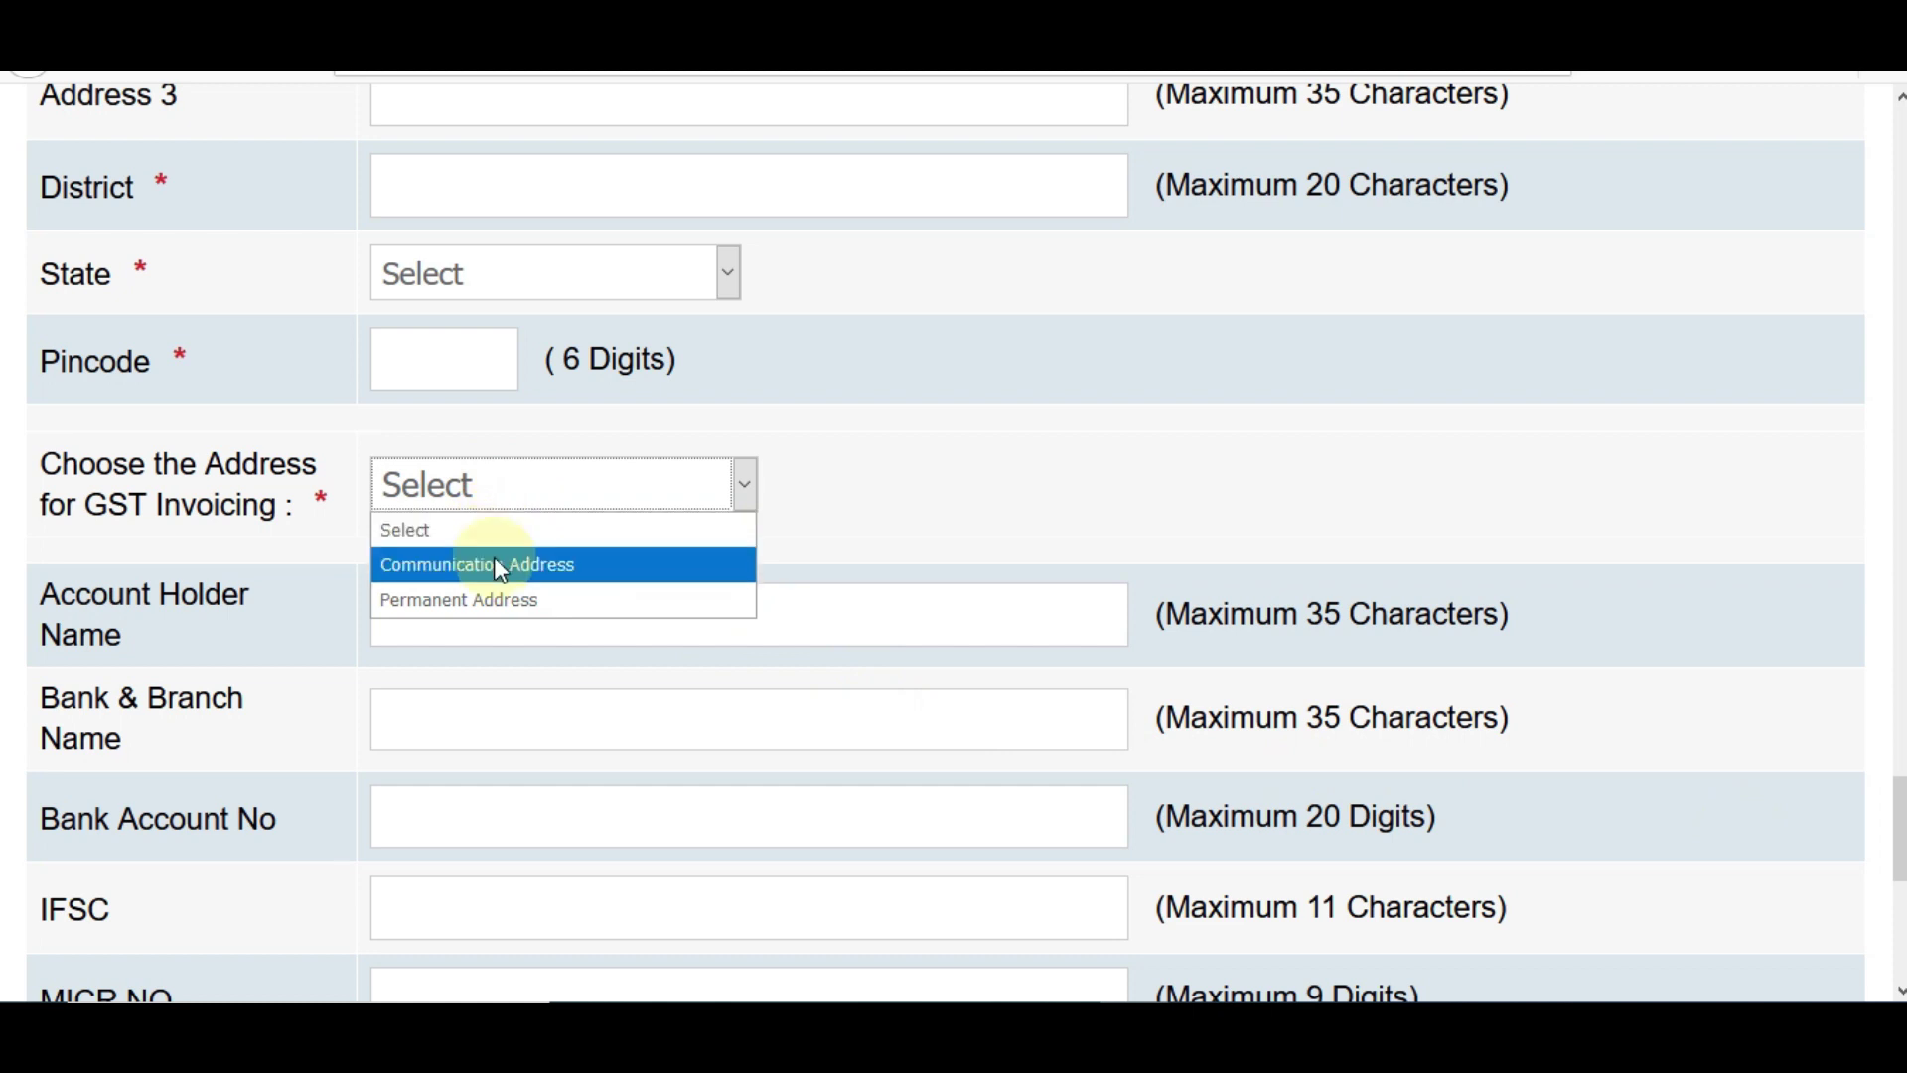
{"action": "left_click", "coordinate": [498, 596]}
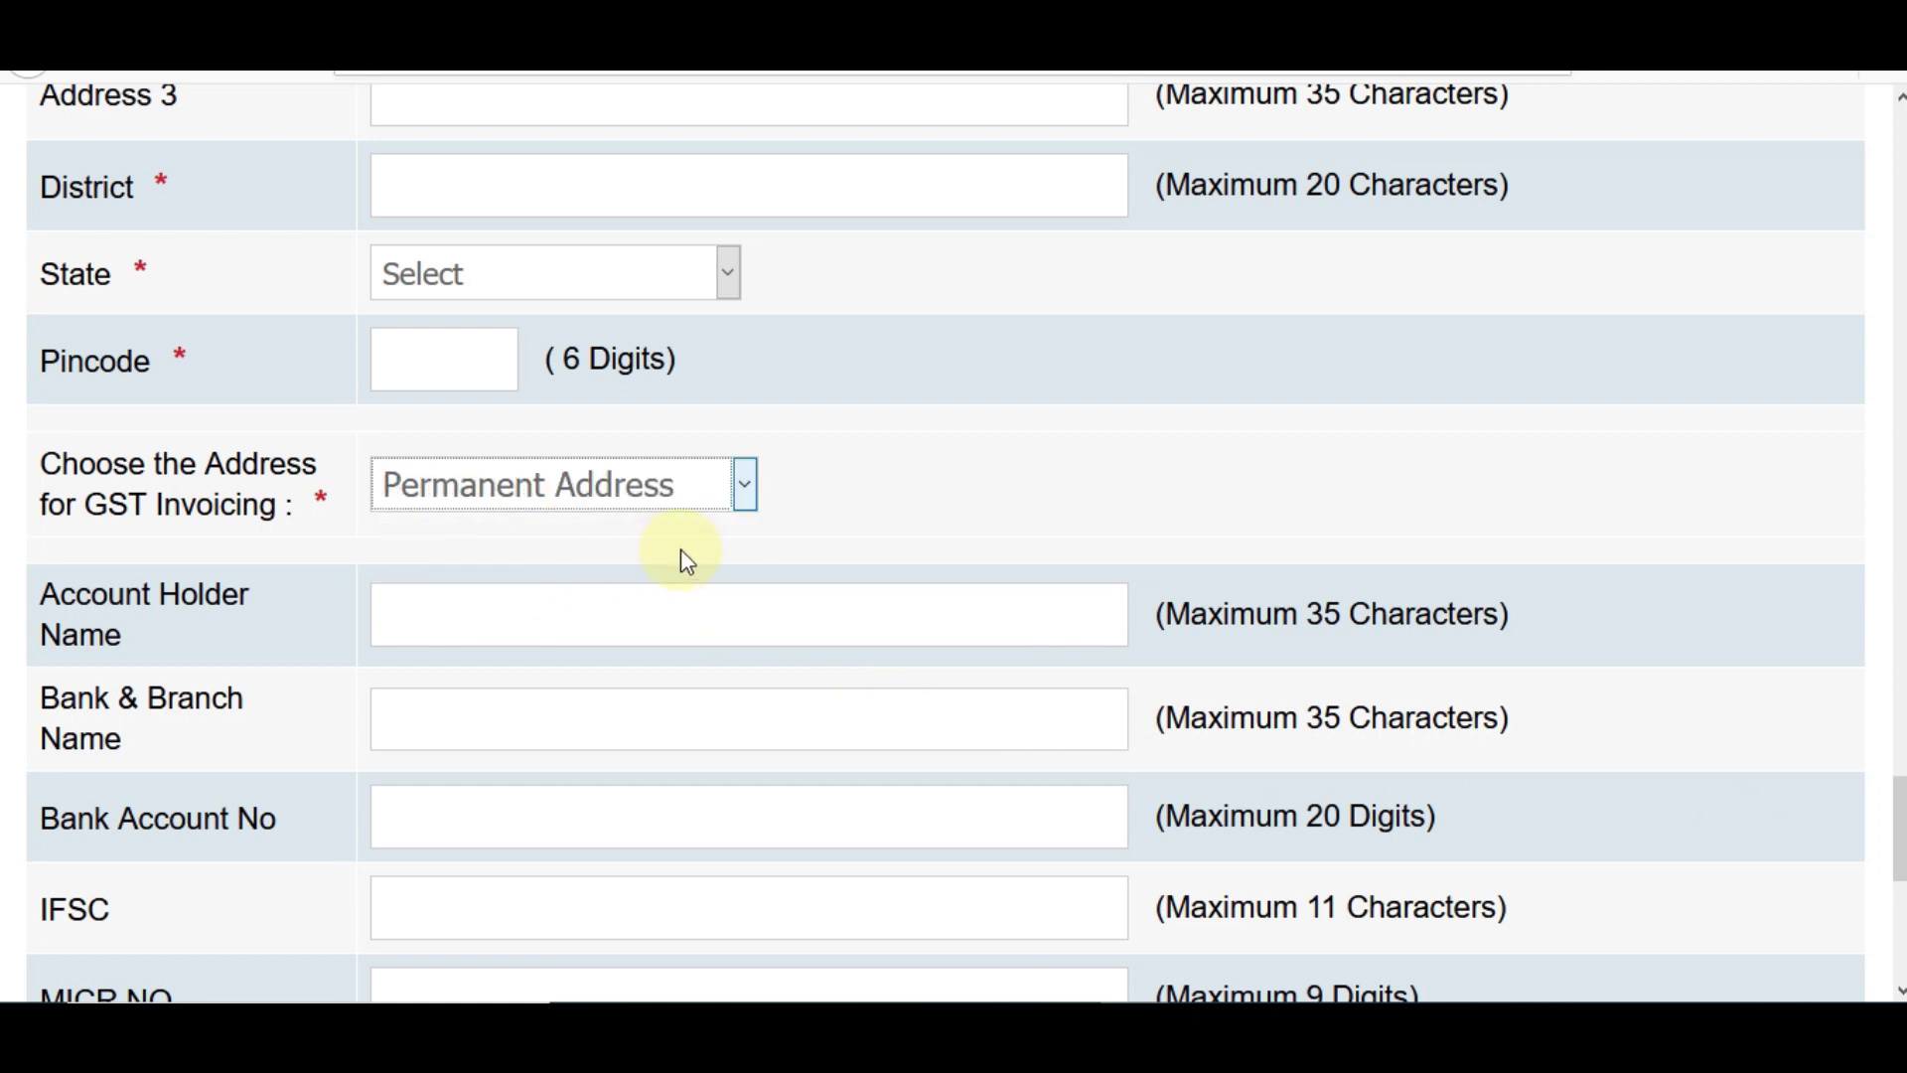
- Step through the account holder, bank & branch, account number, IFSC and MICR fields, leaving them blank
{"action": "scroll", "coordinate": [1045, 687], "scroll_direction": "down", "scroll_amount": 2}
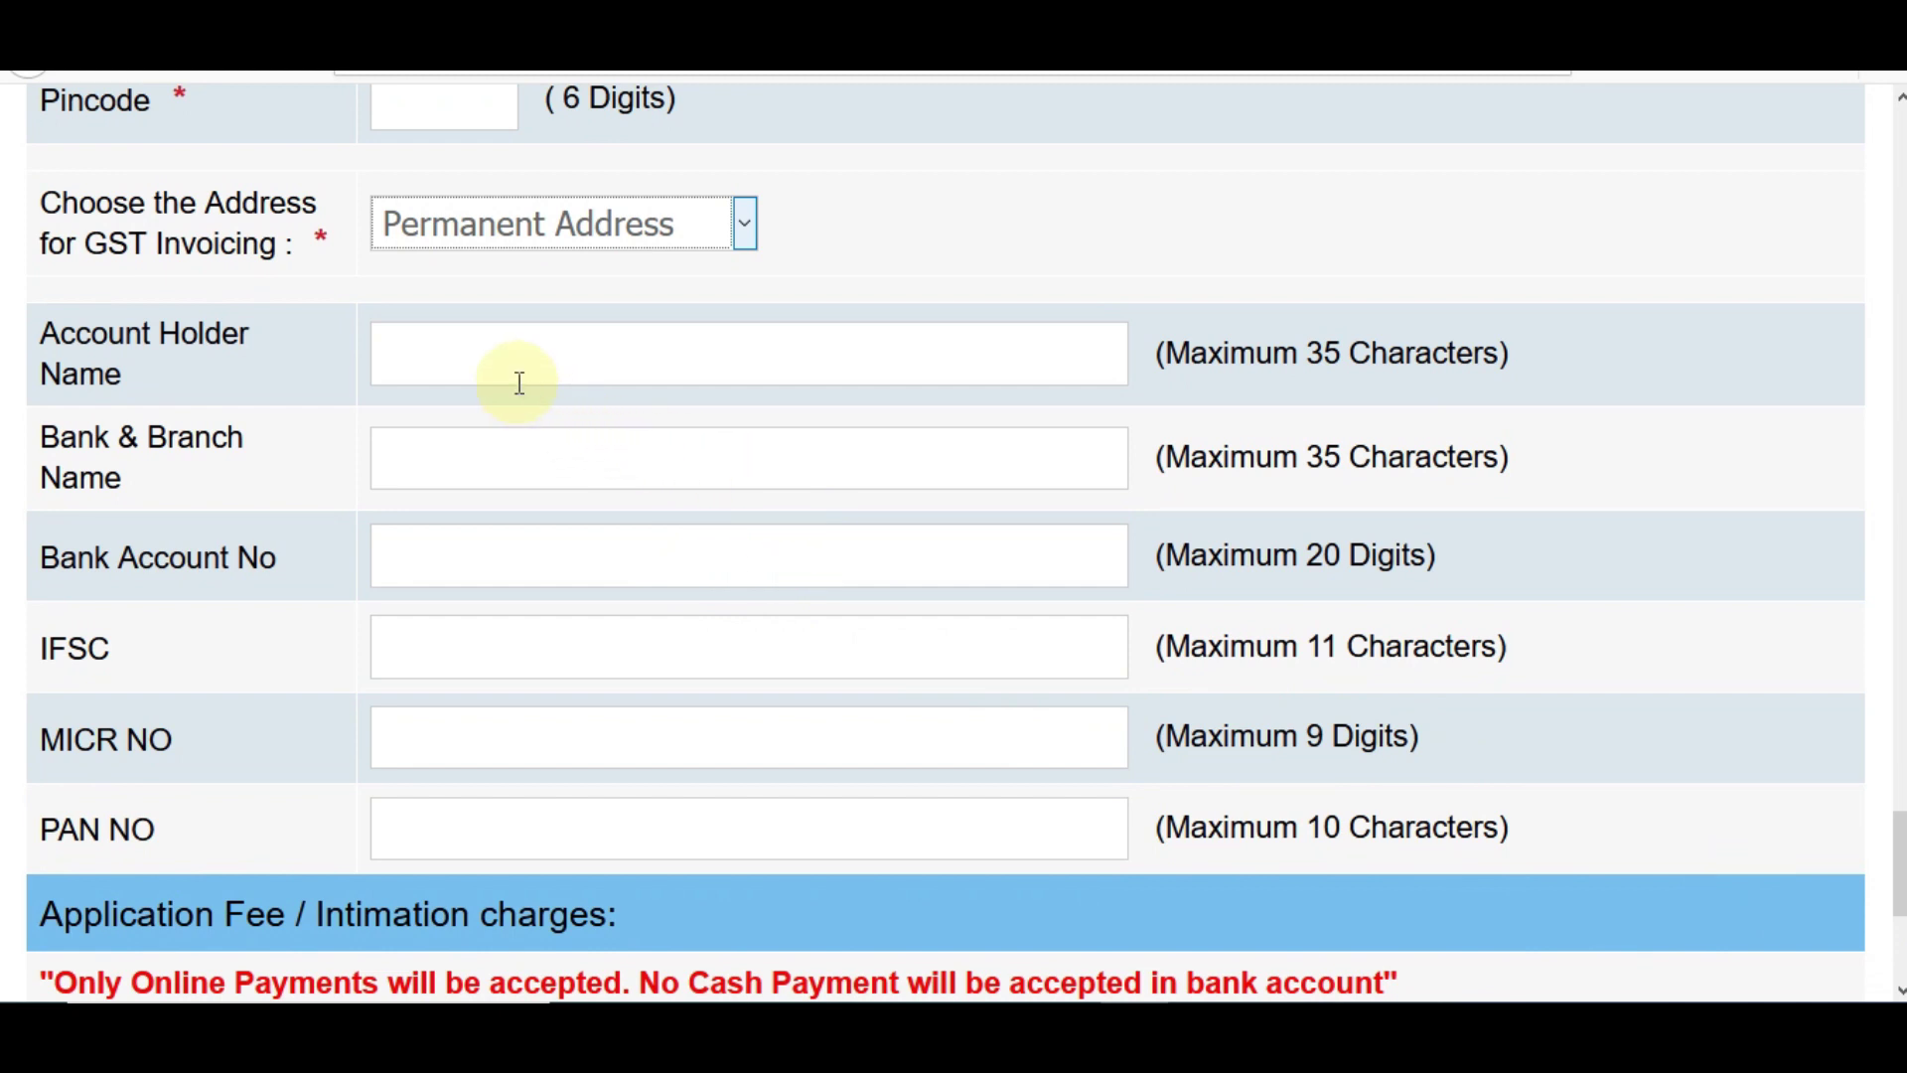
{"action": "left_click", "coordinate": [472, 347]}
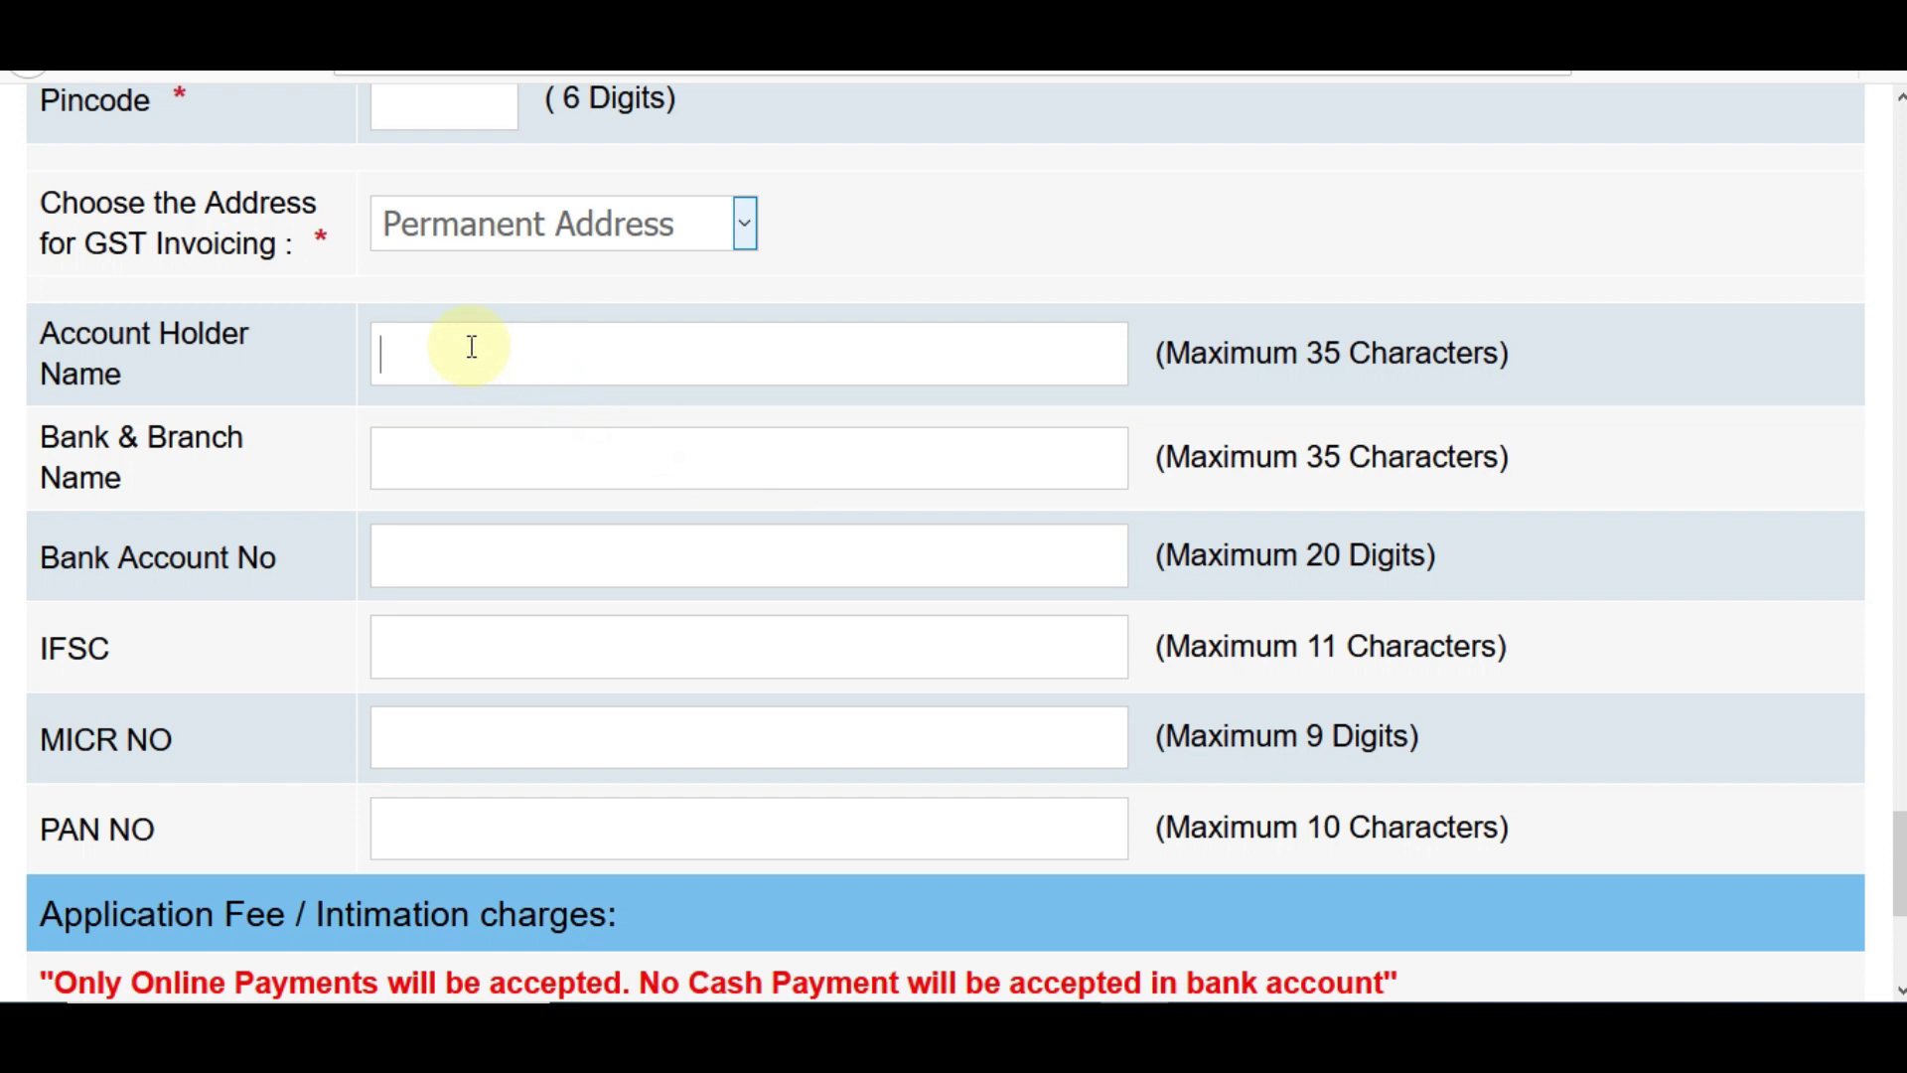
{"action": "left_click", "coordinate": [472, 442]}
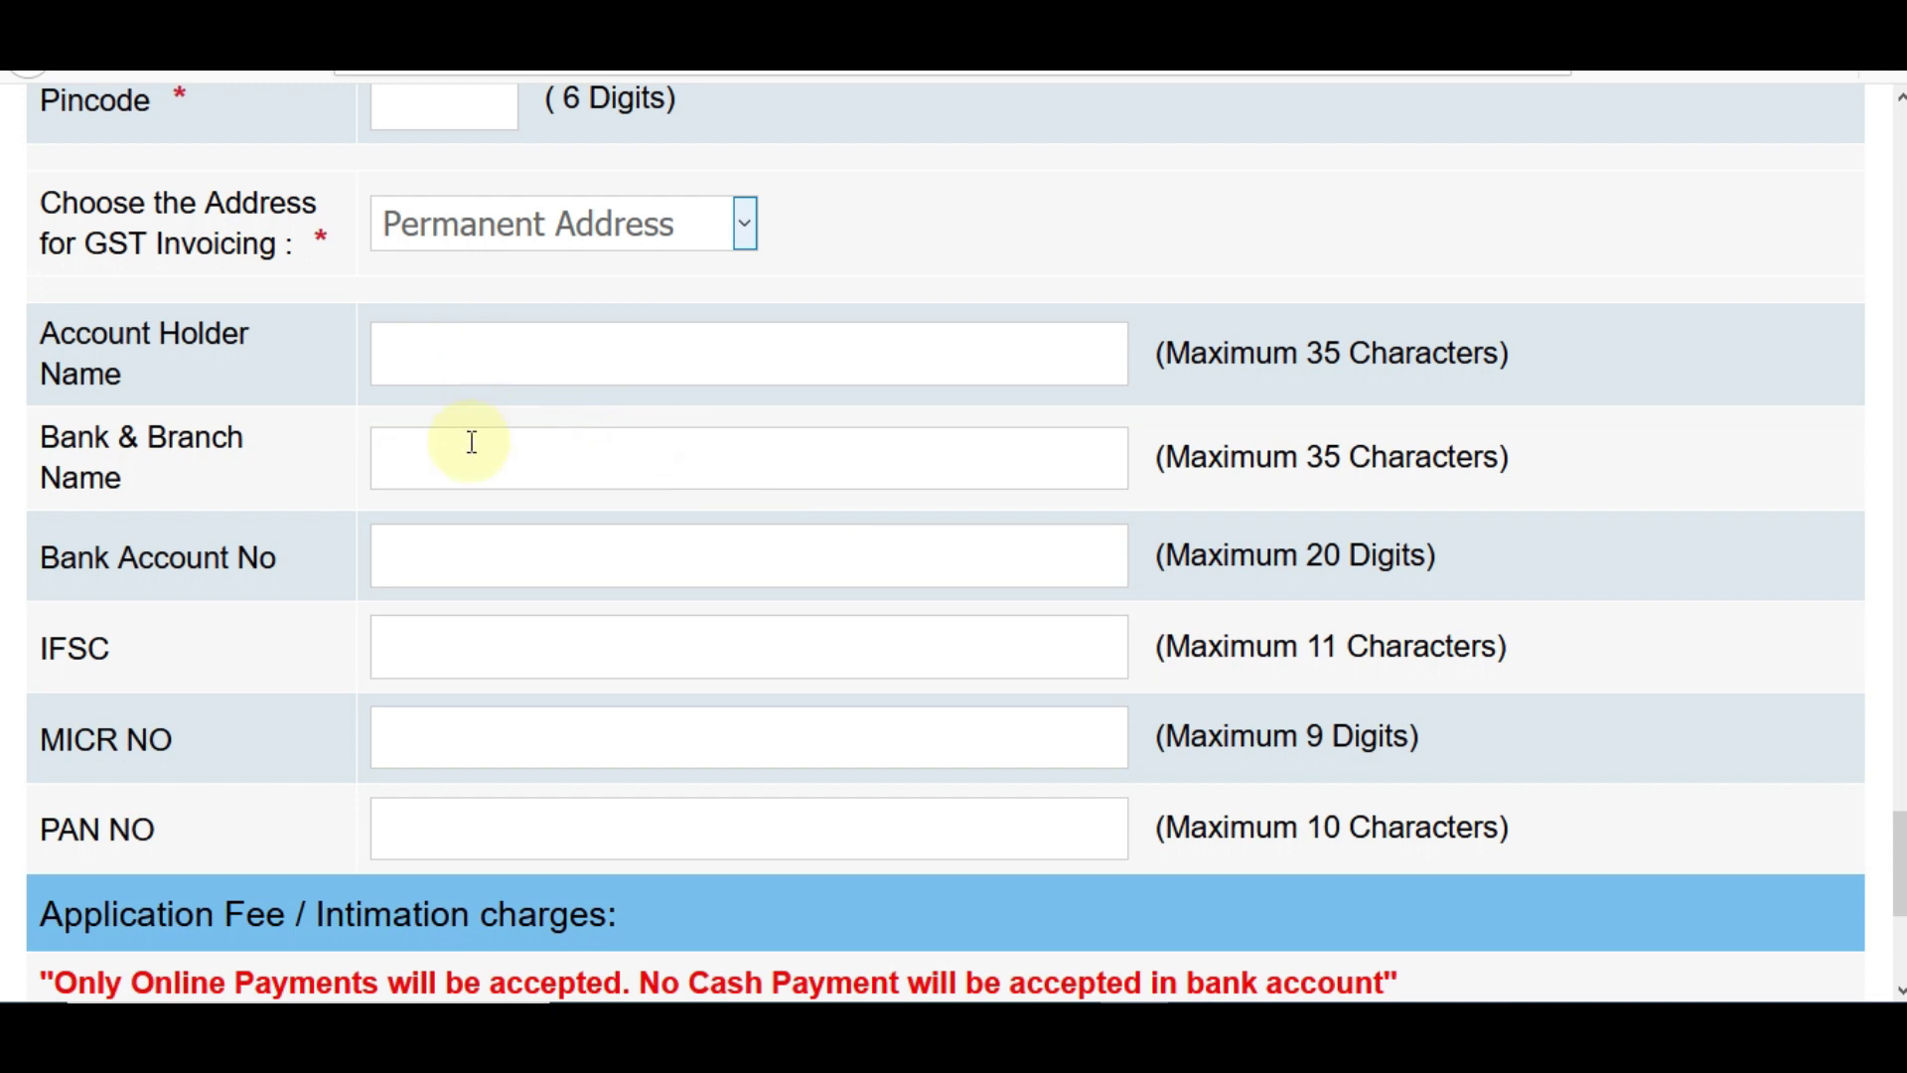
{"action": "left_click", "coordinate": [467, 549]}
{"action": "left_click", "coordinate": [488, 643]}
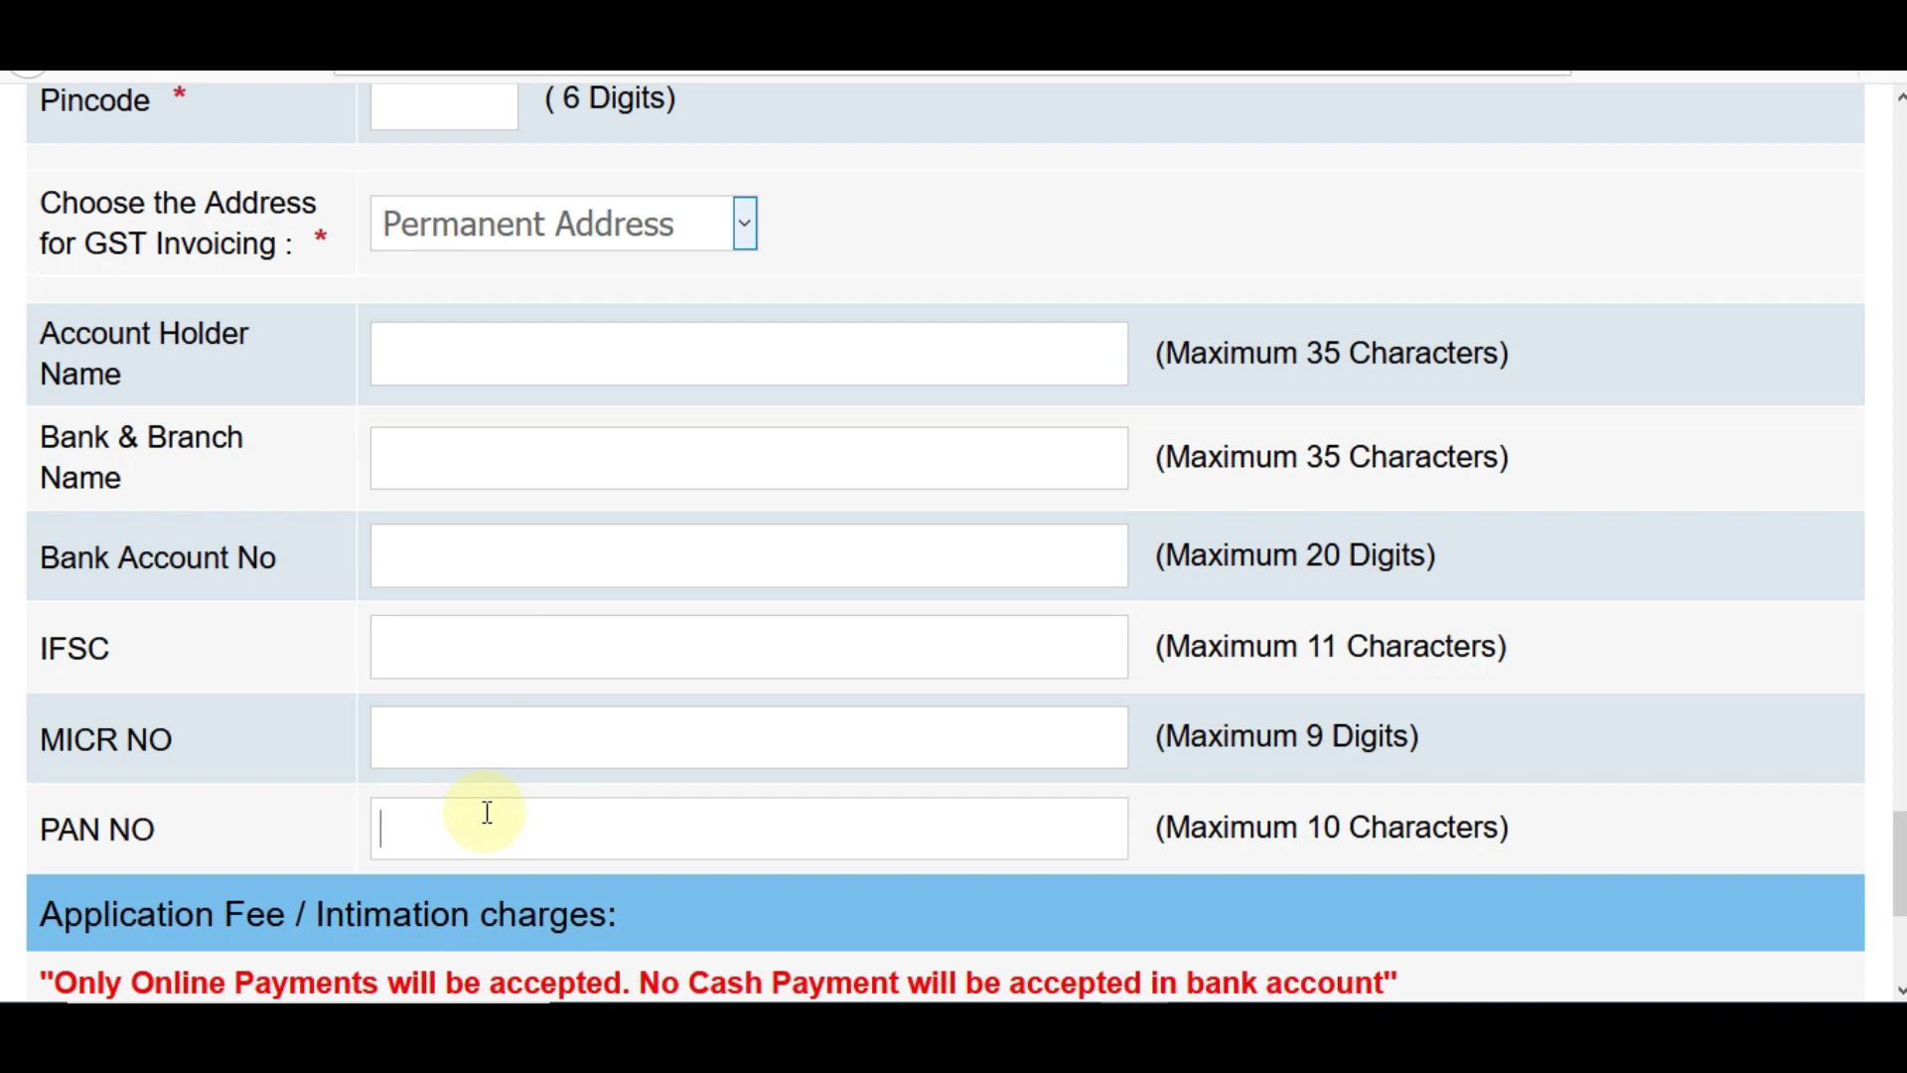
{"action": "left_click", "coordinate": [407, 734]}
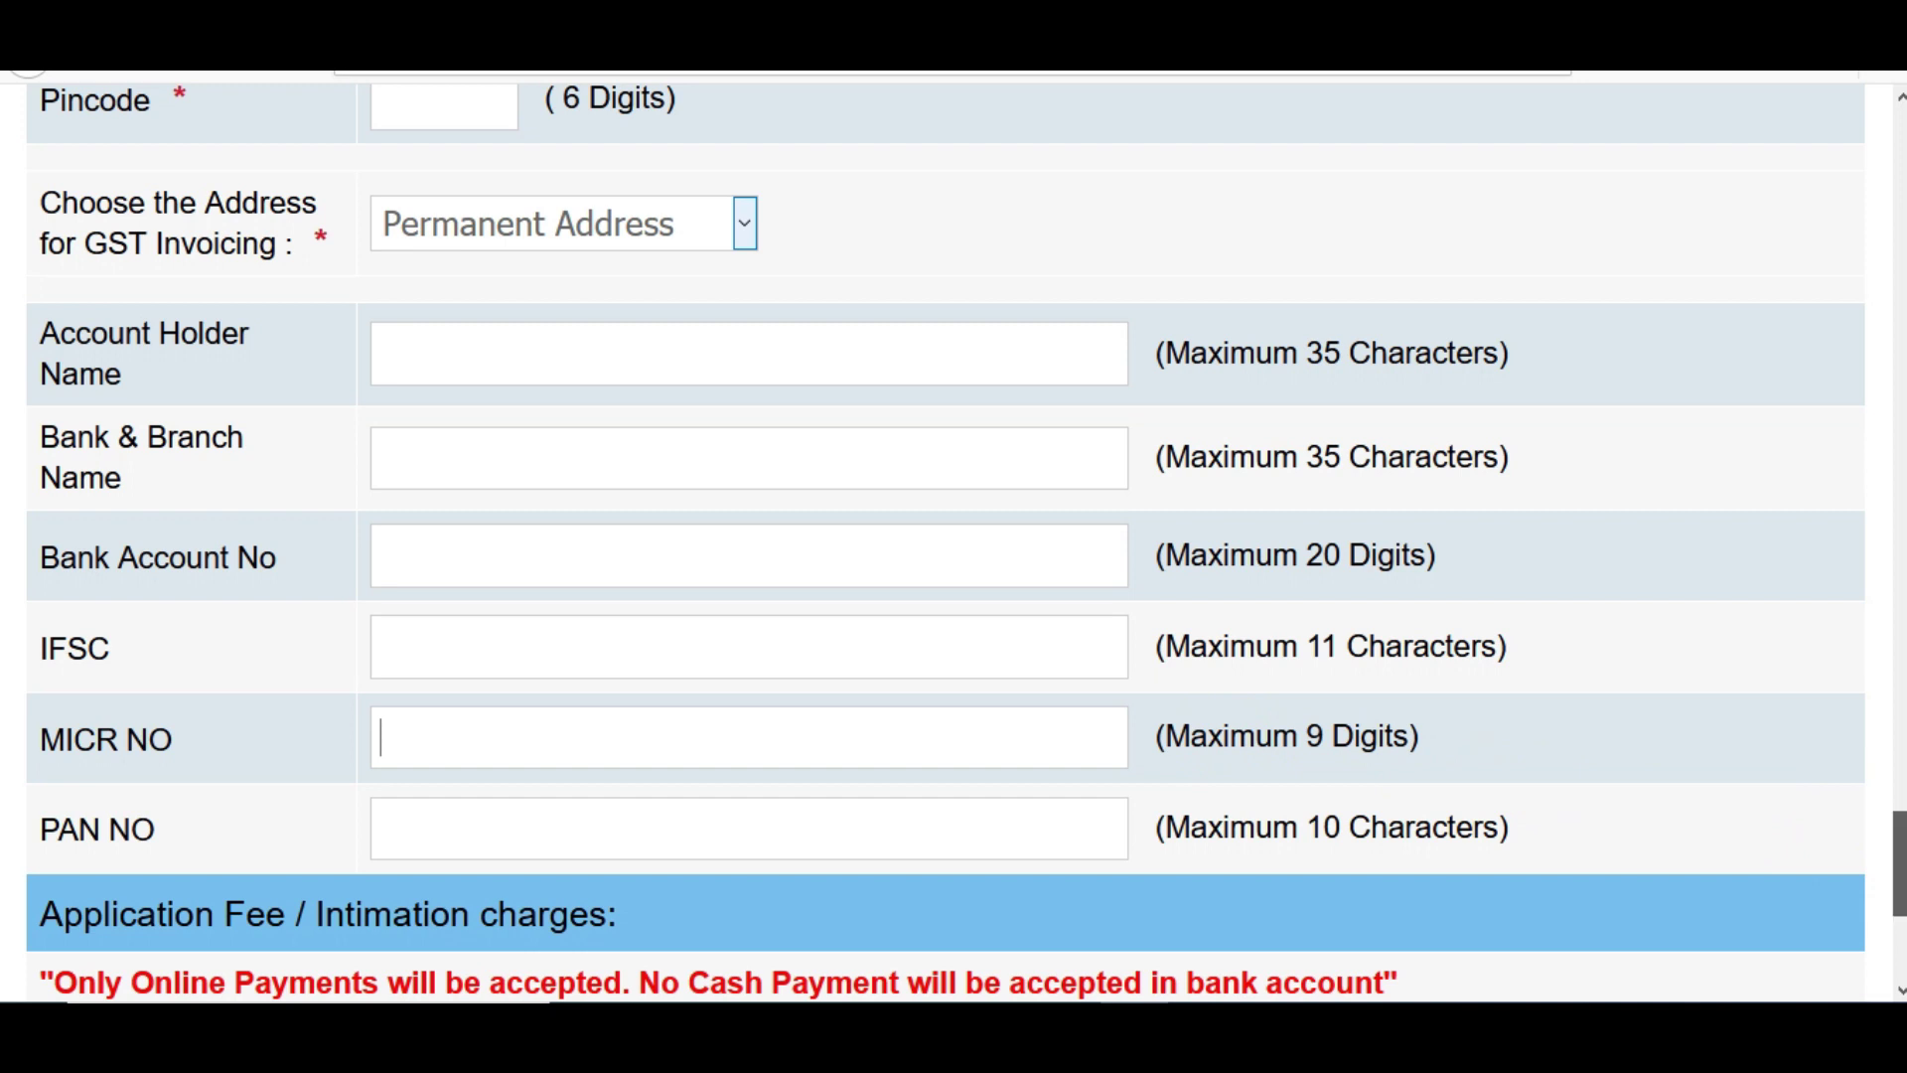
- Change the category to OBC and accept the certificate notice so the fee reads 1180.00
{"action": "left_click_drag", "start_coordinate": [1899, 863], "coordinate": [1899, 877]}
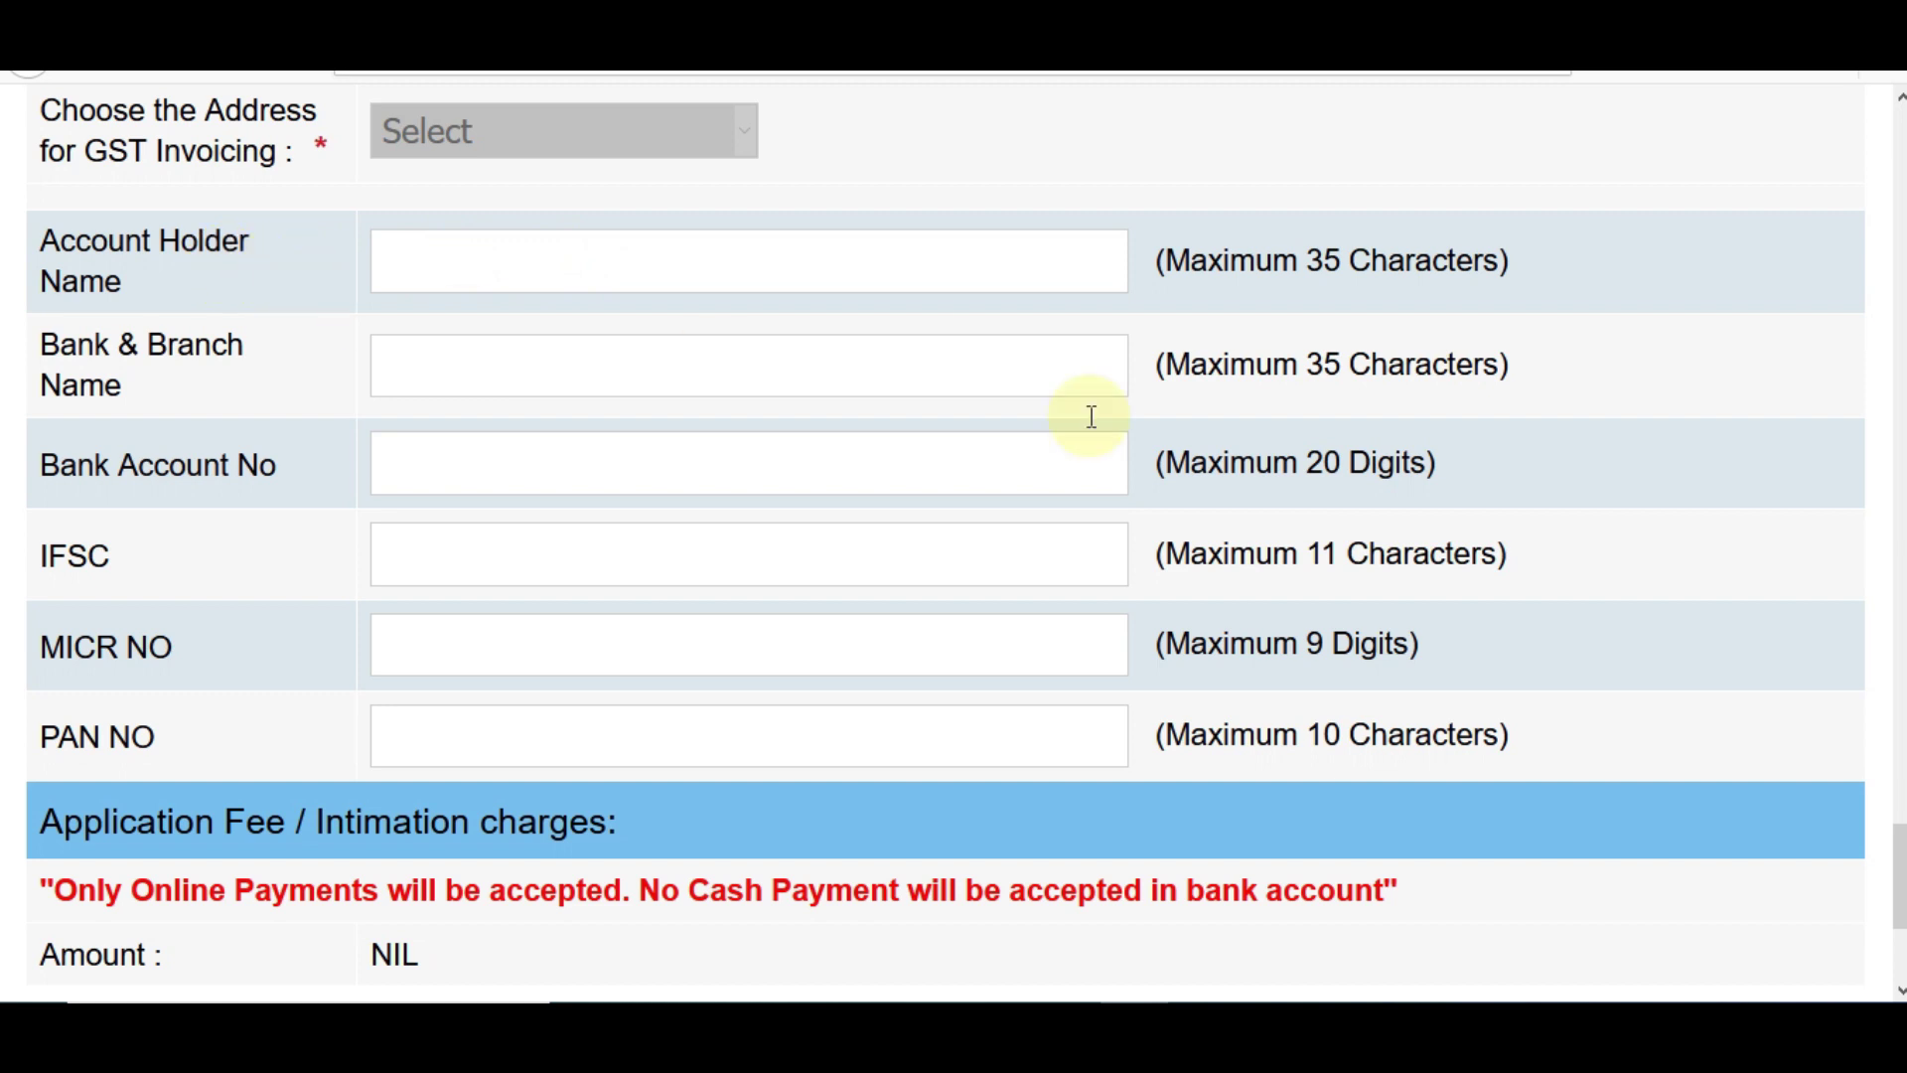
{"action": "left_click_drag", "start_coordinate": [1899, 874], "coordinate": [1899, 386]}
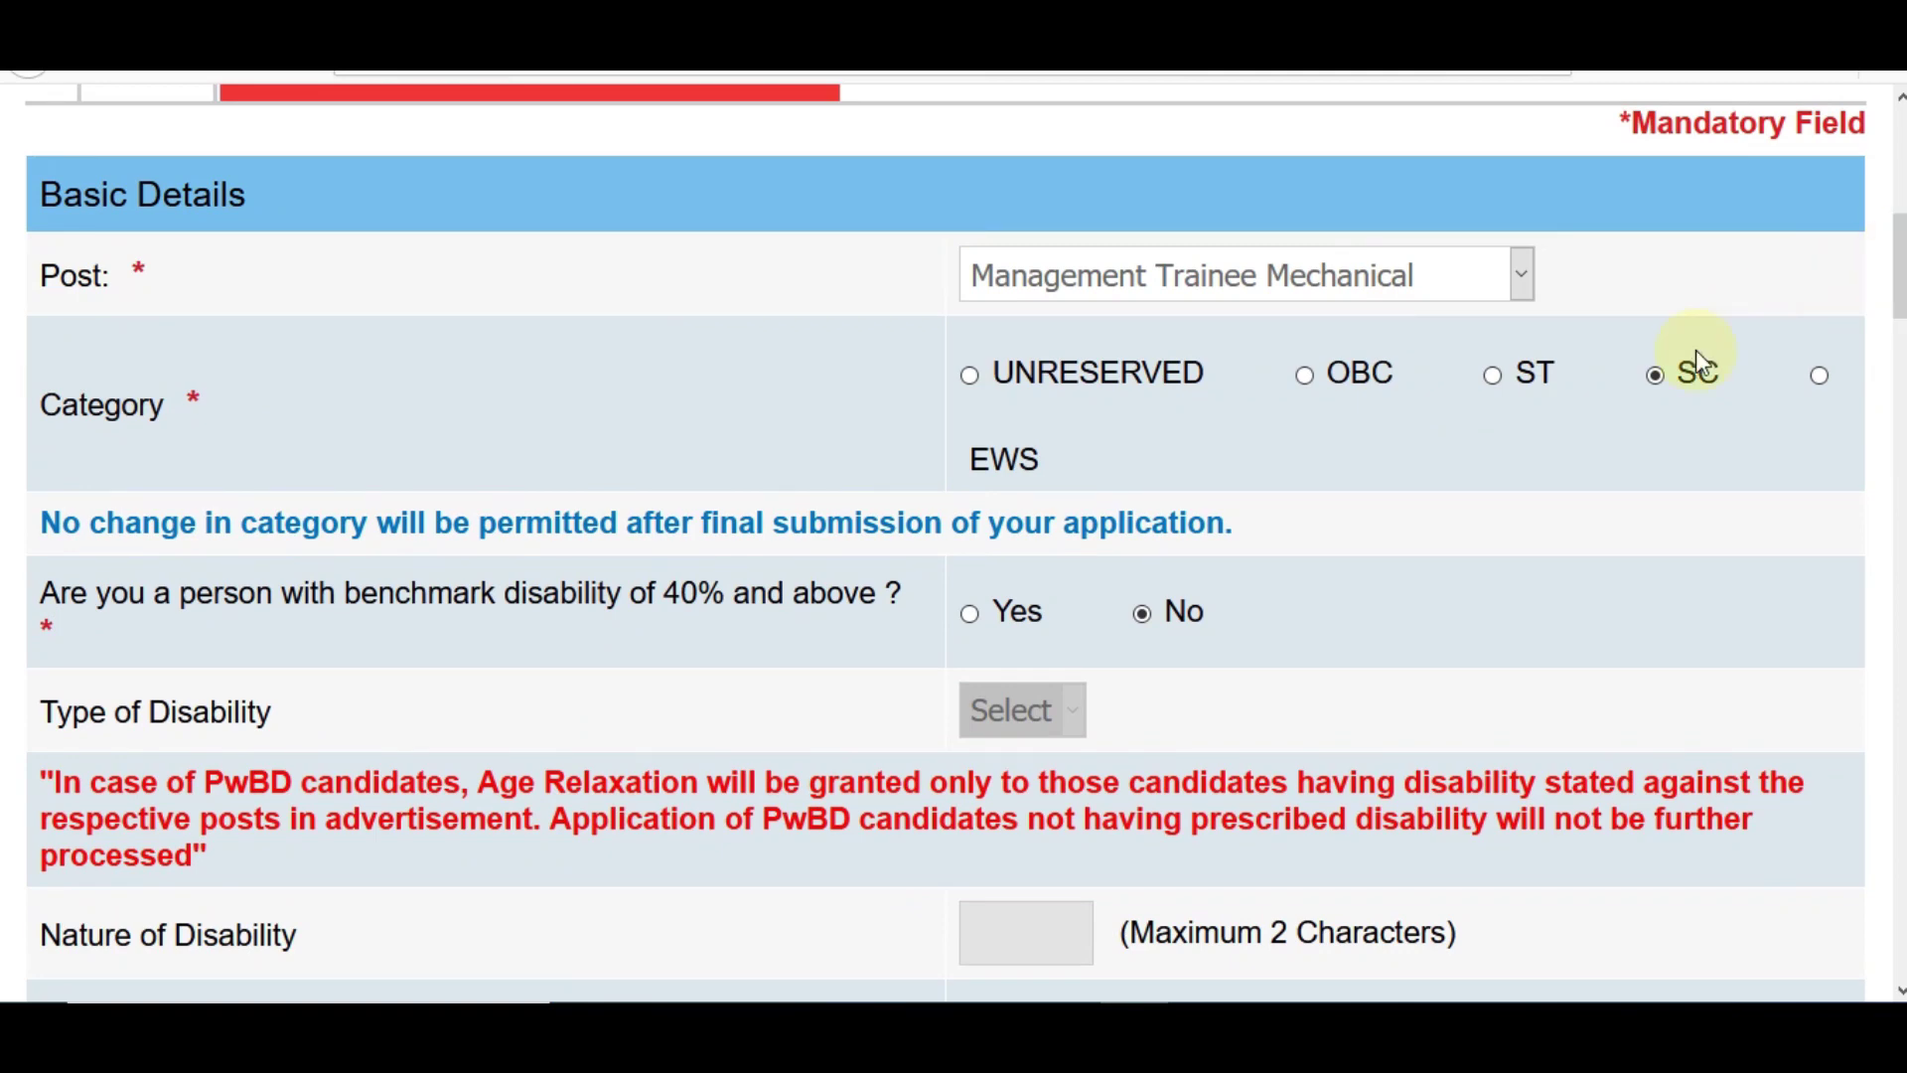
{"action": "left_click", "coordinate": [1307, 374]}
{"action": "left_click", "coordinate": [1440, 485]}
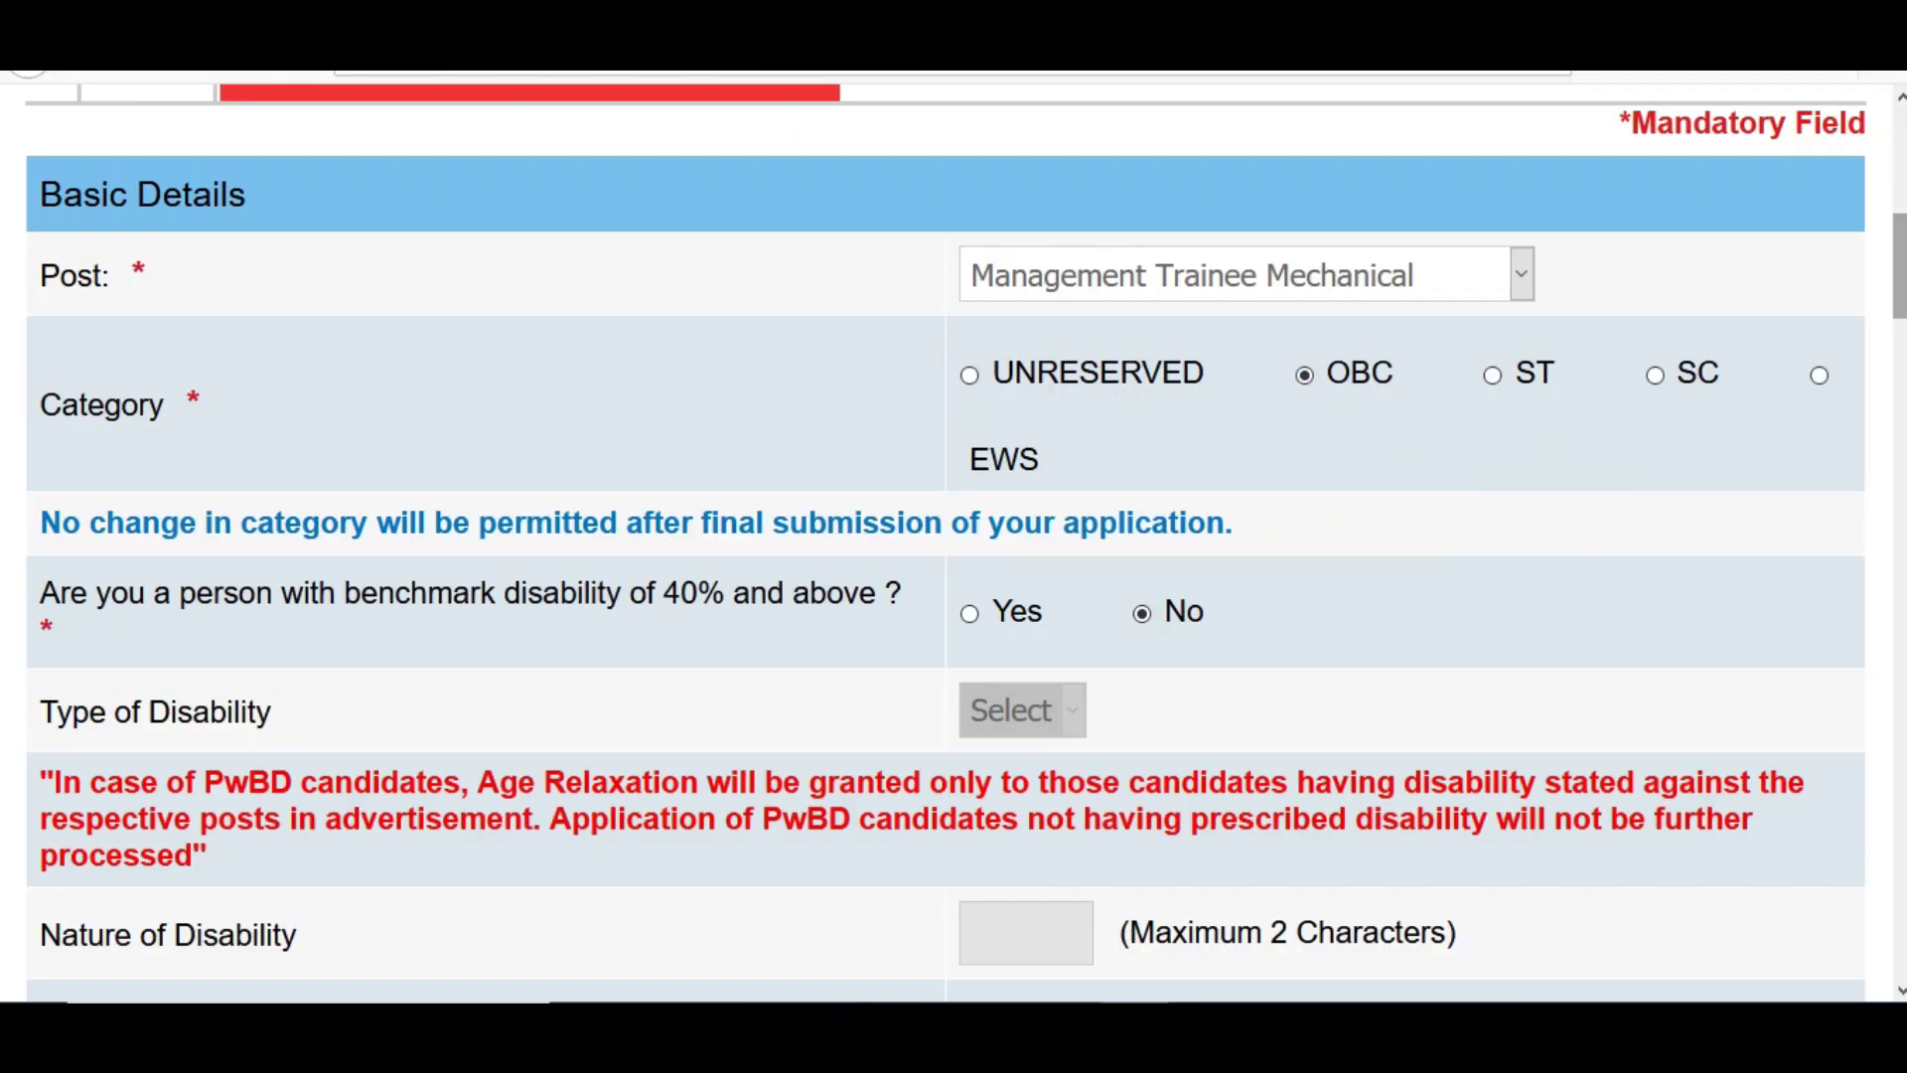
{"action": "scroll", "coordinate": [1439, 486], "scroll_direction": "down", "scroll_amount": 15}
{"action": "scroll", "coordinate": [1439, 485], "scroll_direction": "down", "scroll_amount": 10}
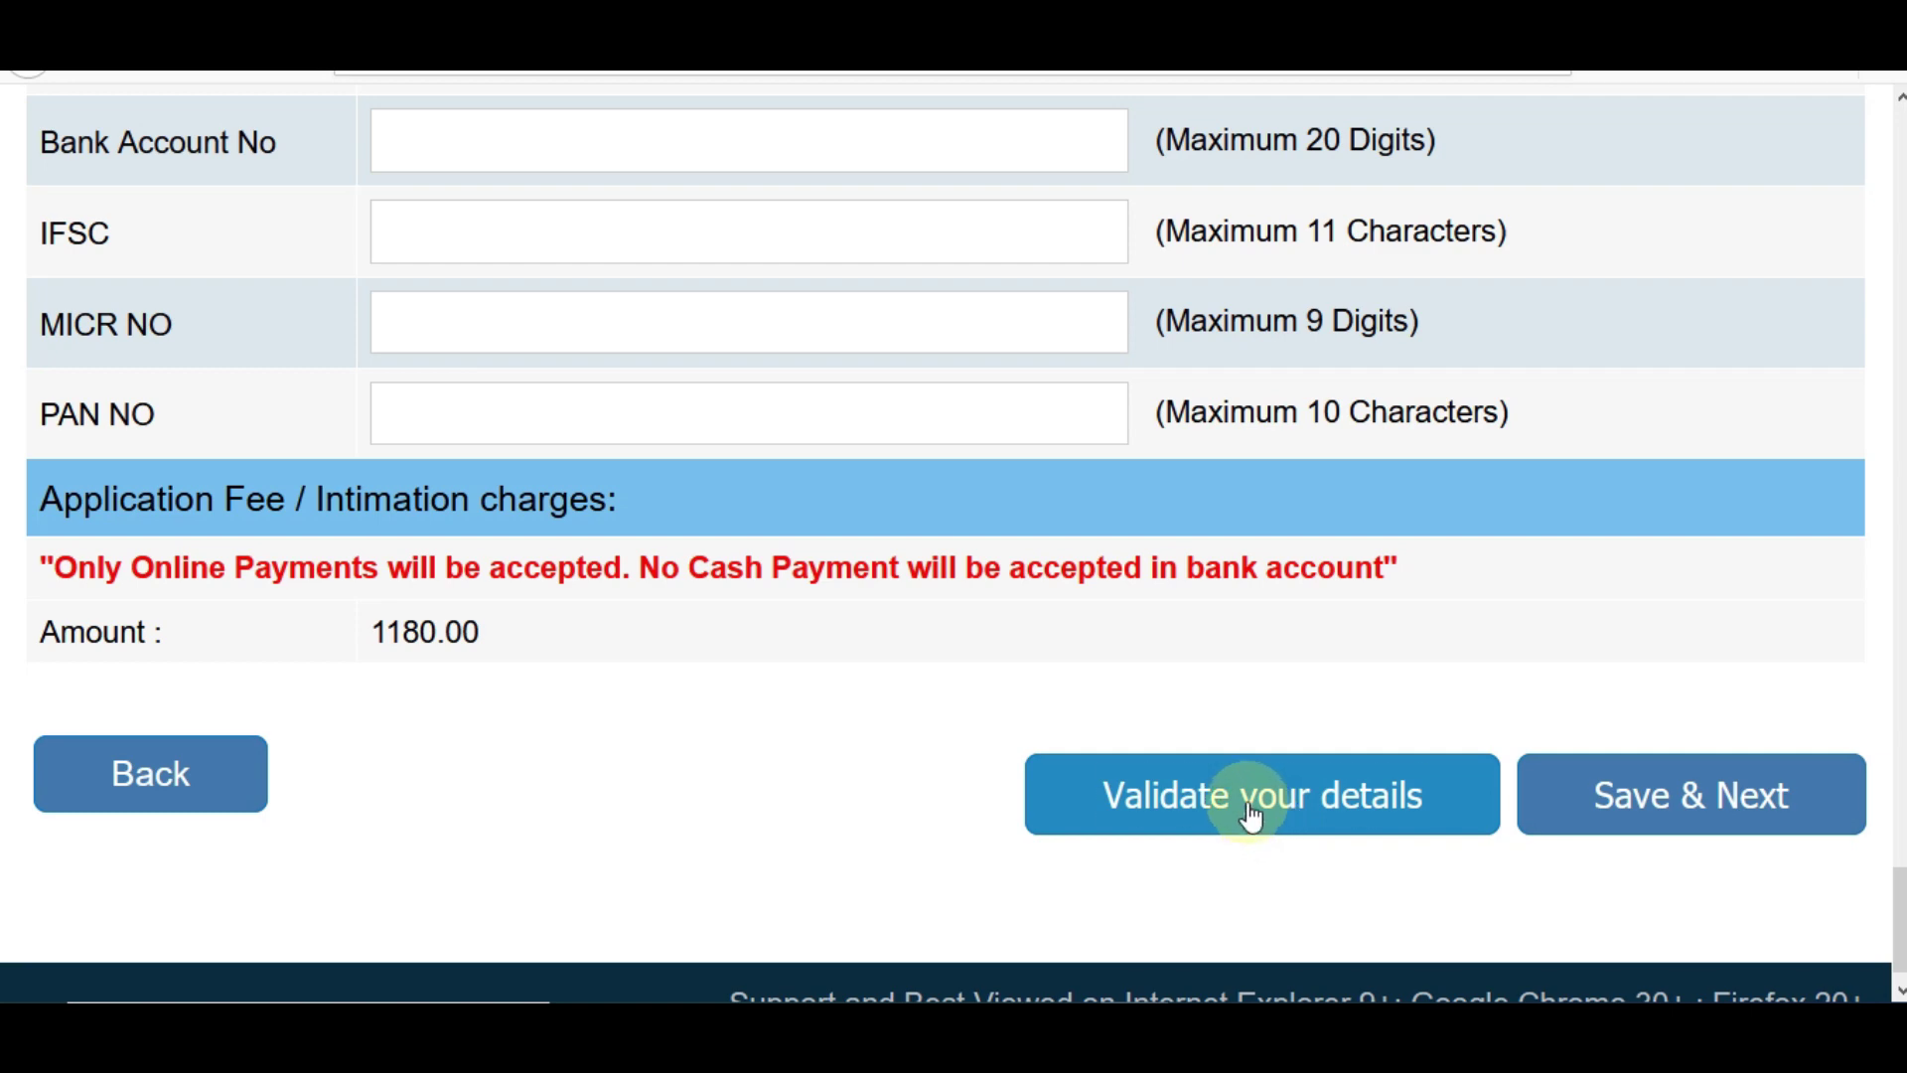
- Validate the form and copy the correspondence address into the permanent address
{"action": "left_click", "coordinate": [1244, 797]}
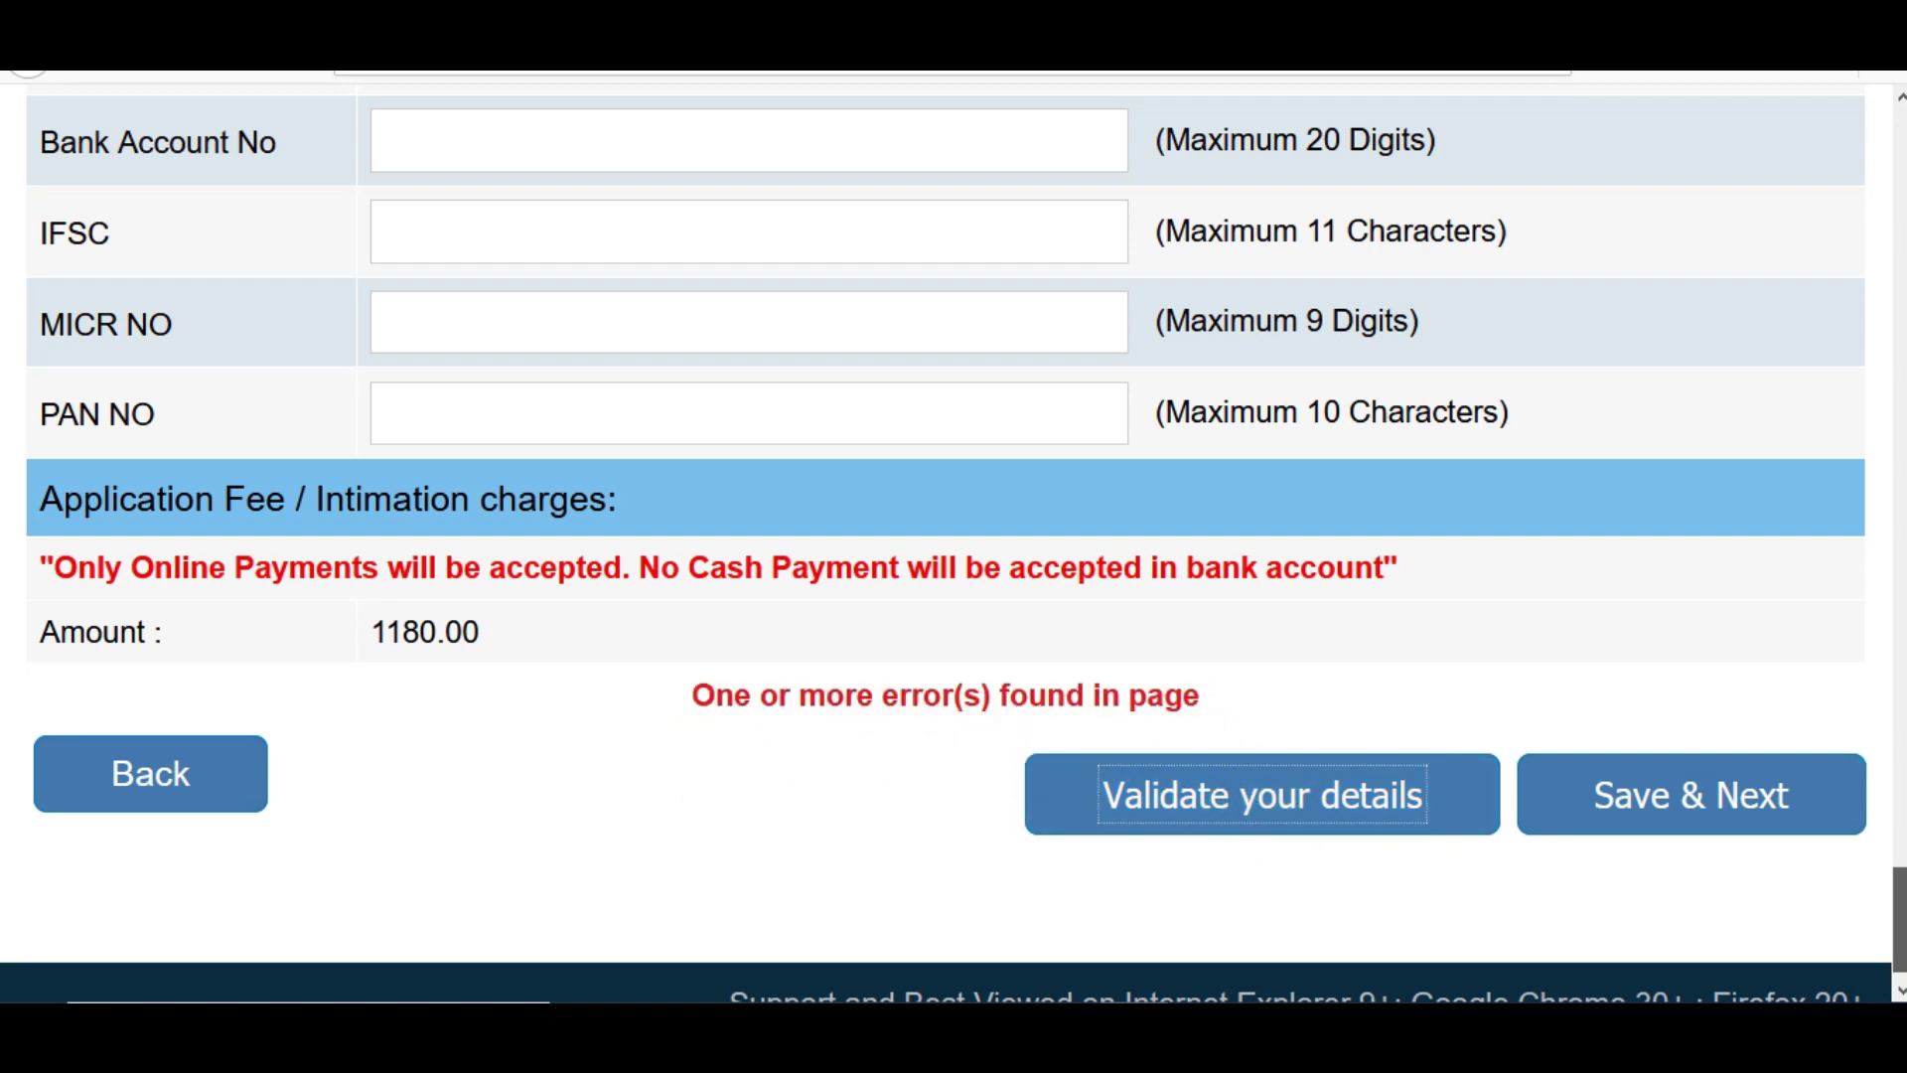
{"action": "scroll", "coordinate": [1899, 894], "scroll_direction": "up", "scroll_amount": 10}
{"action": "scroll", "coordinate": [945, 543], "scroll_direction": "up", "scroll_amount": 1}
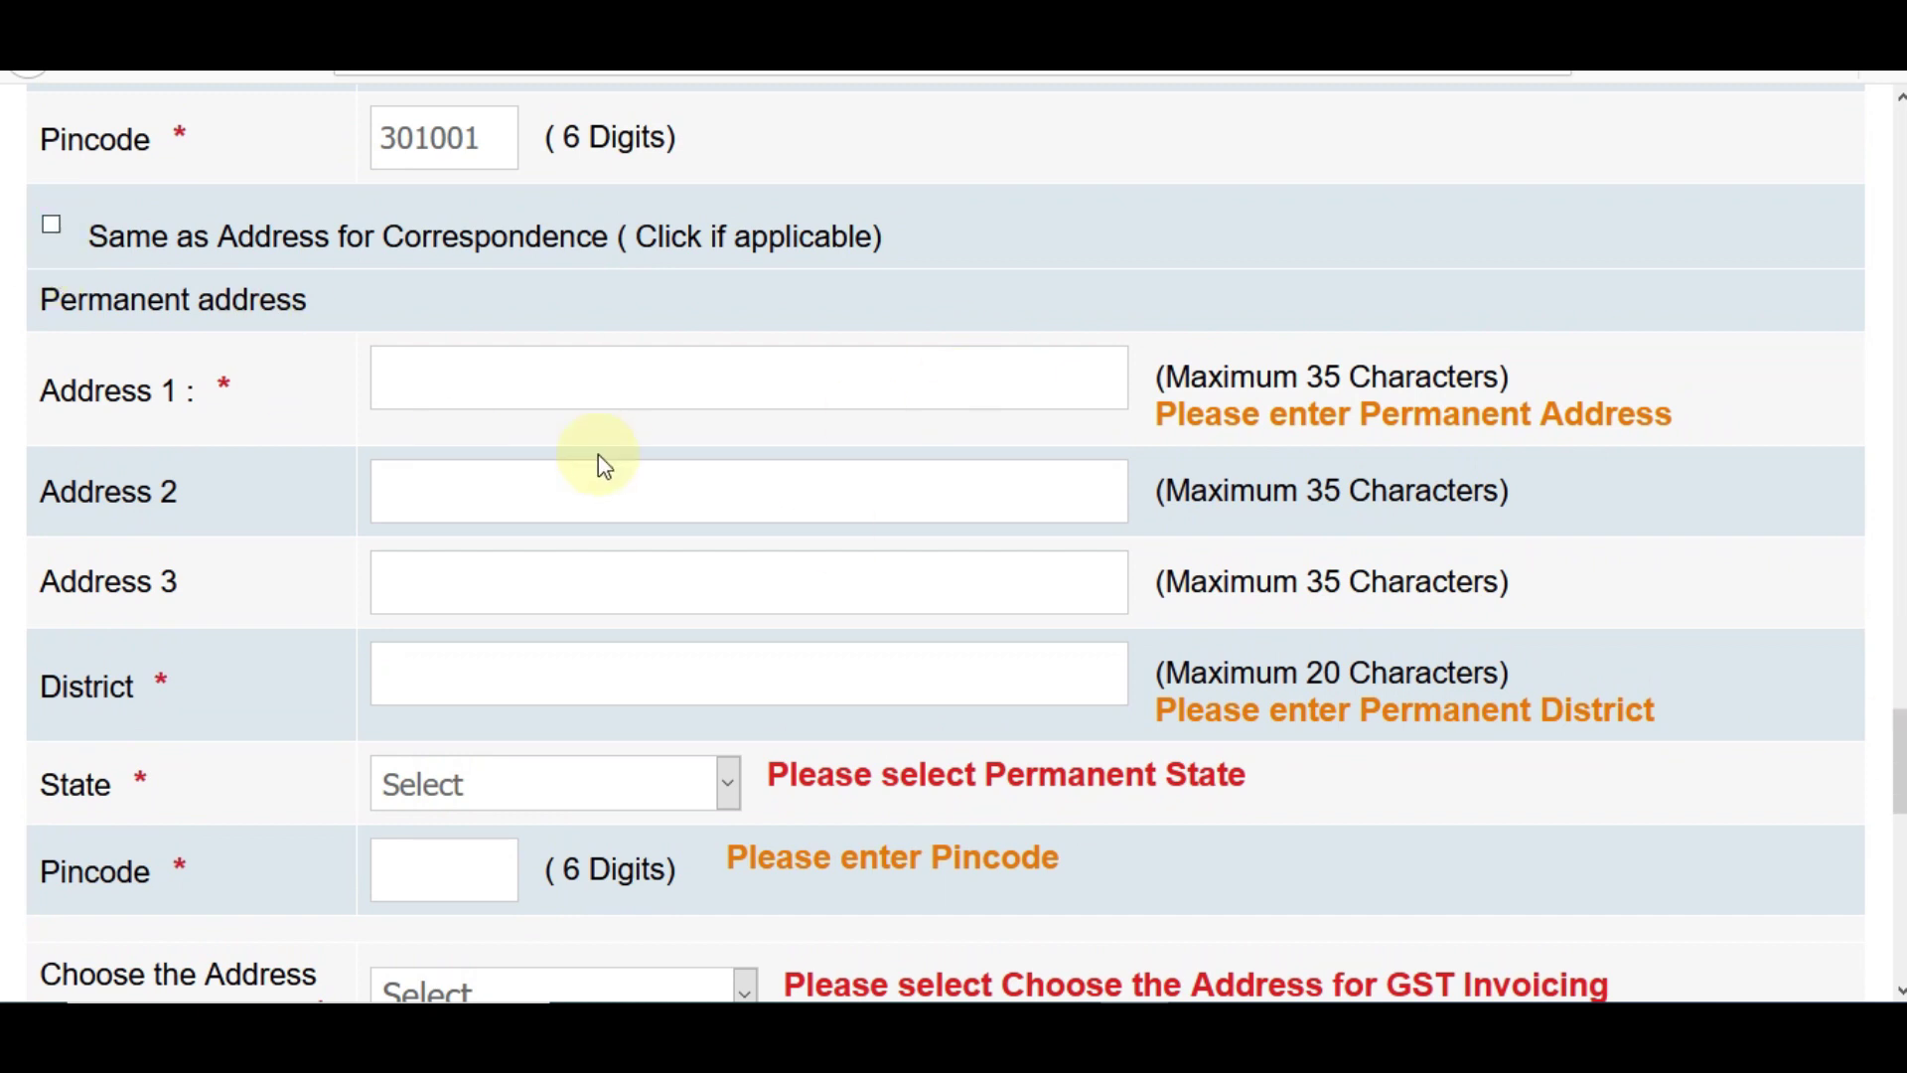
{"action": "left_click", "coordinate": [51, 227]}
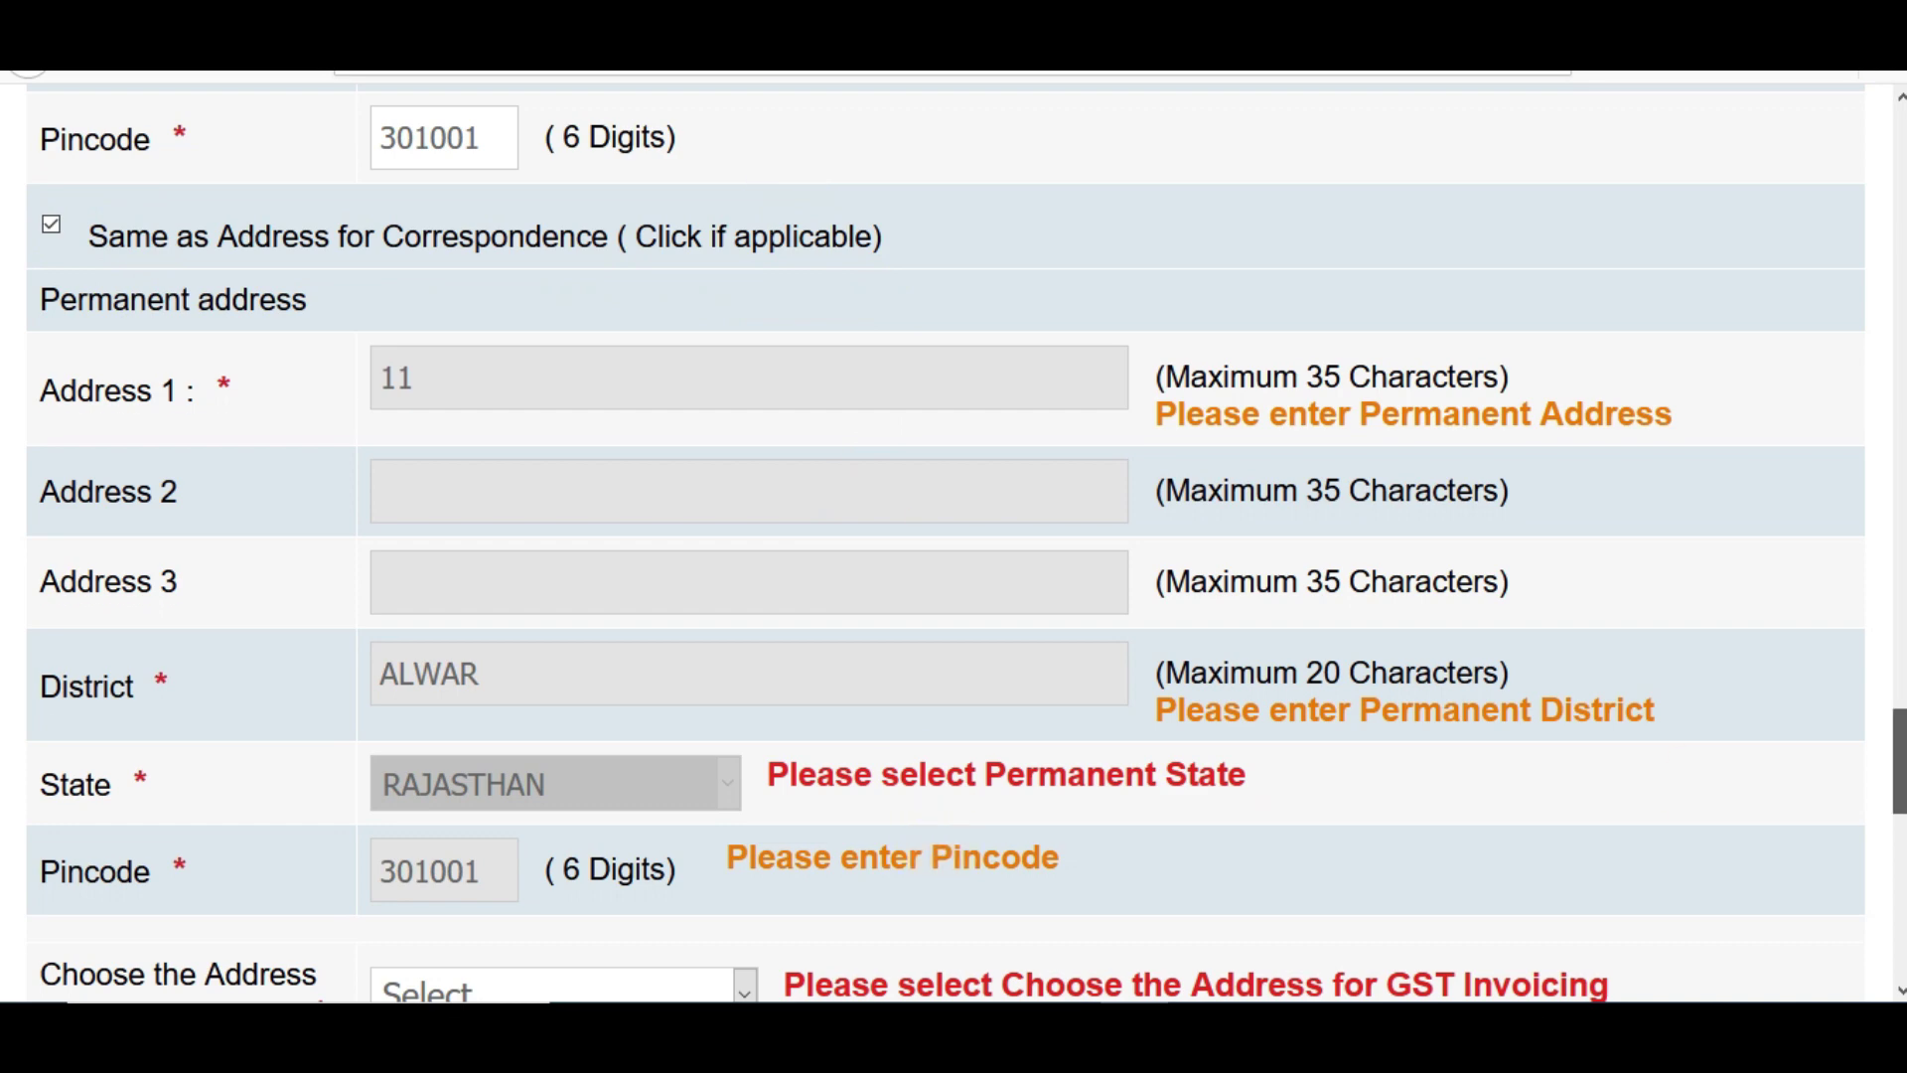
- Set the birth year to 1996 and re-check the form for errors
{"action": "scroll", "coordinate": [1899, 760], "scroll_direction": "up", "scroll_amount": 1}
{"action": "scroll", "coordinate": [1899, 759], "scroll_direction": "up", "scroll_amount": 14}
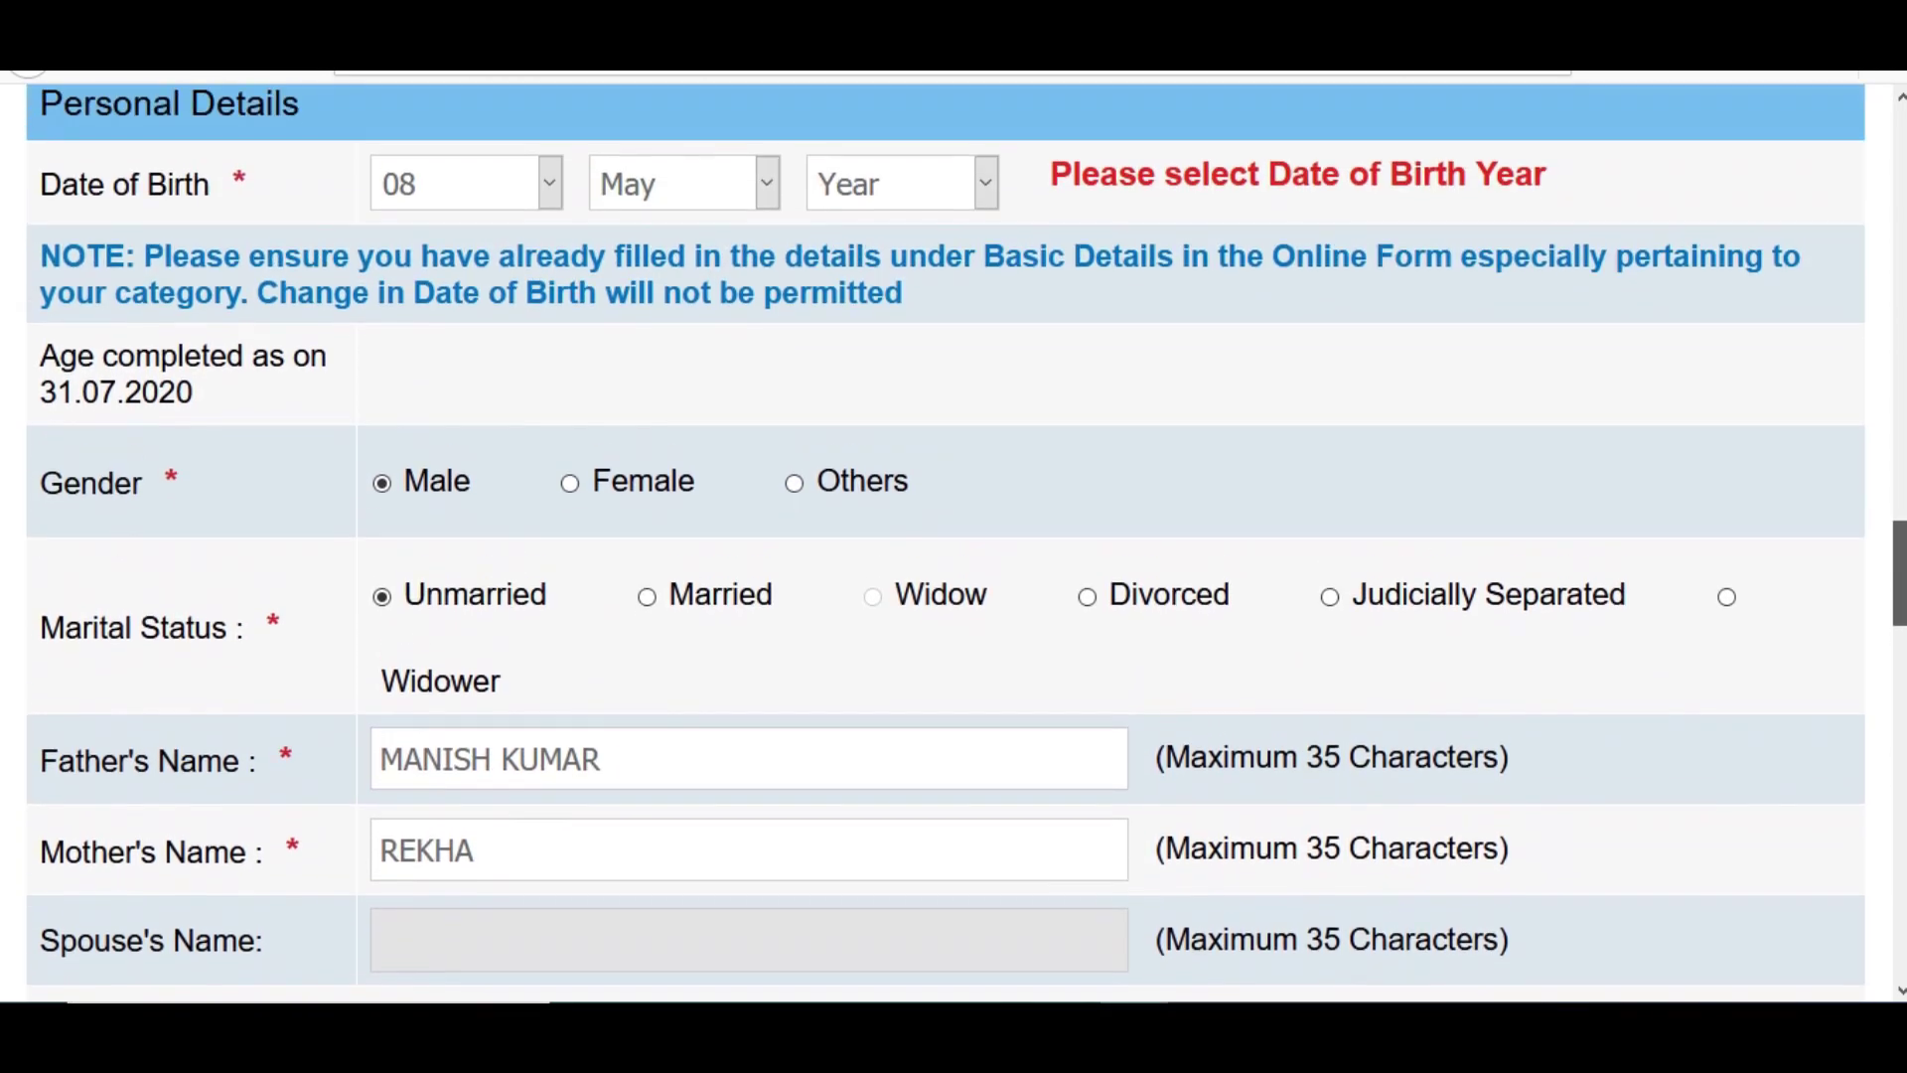
{"action": "scroll", "coordinate": [1707, 541], "scroll_direction": "up", "scroll_amount": 2}
{"action": "left_click", "coordinate": [949, 294]}
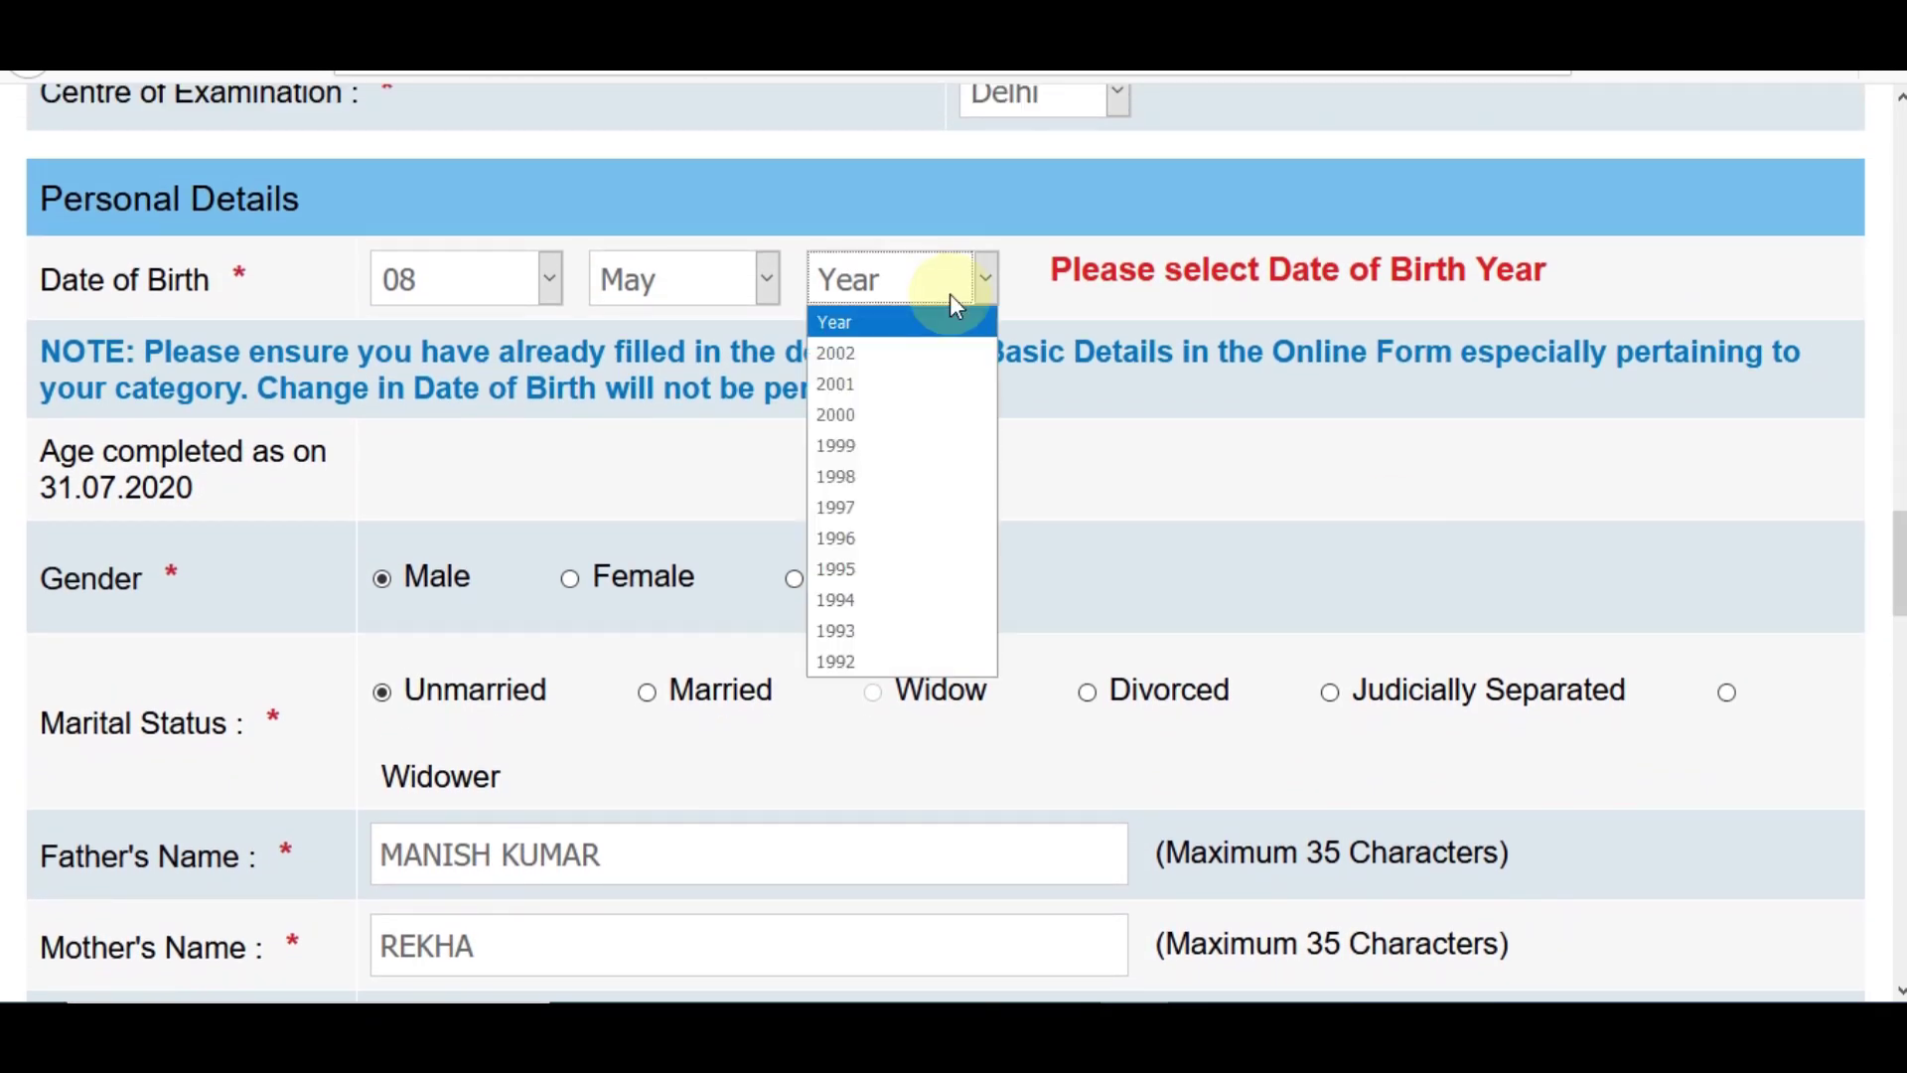
{"action": "left_click", "coordinate": [903, 539]}
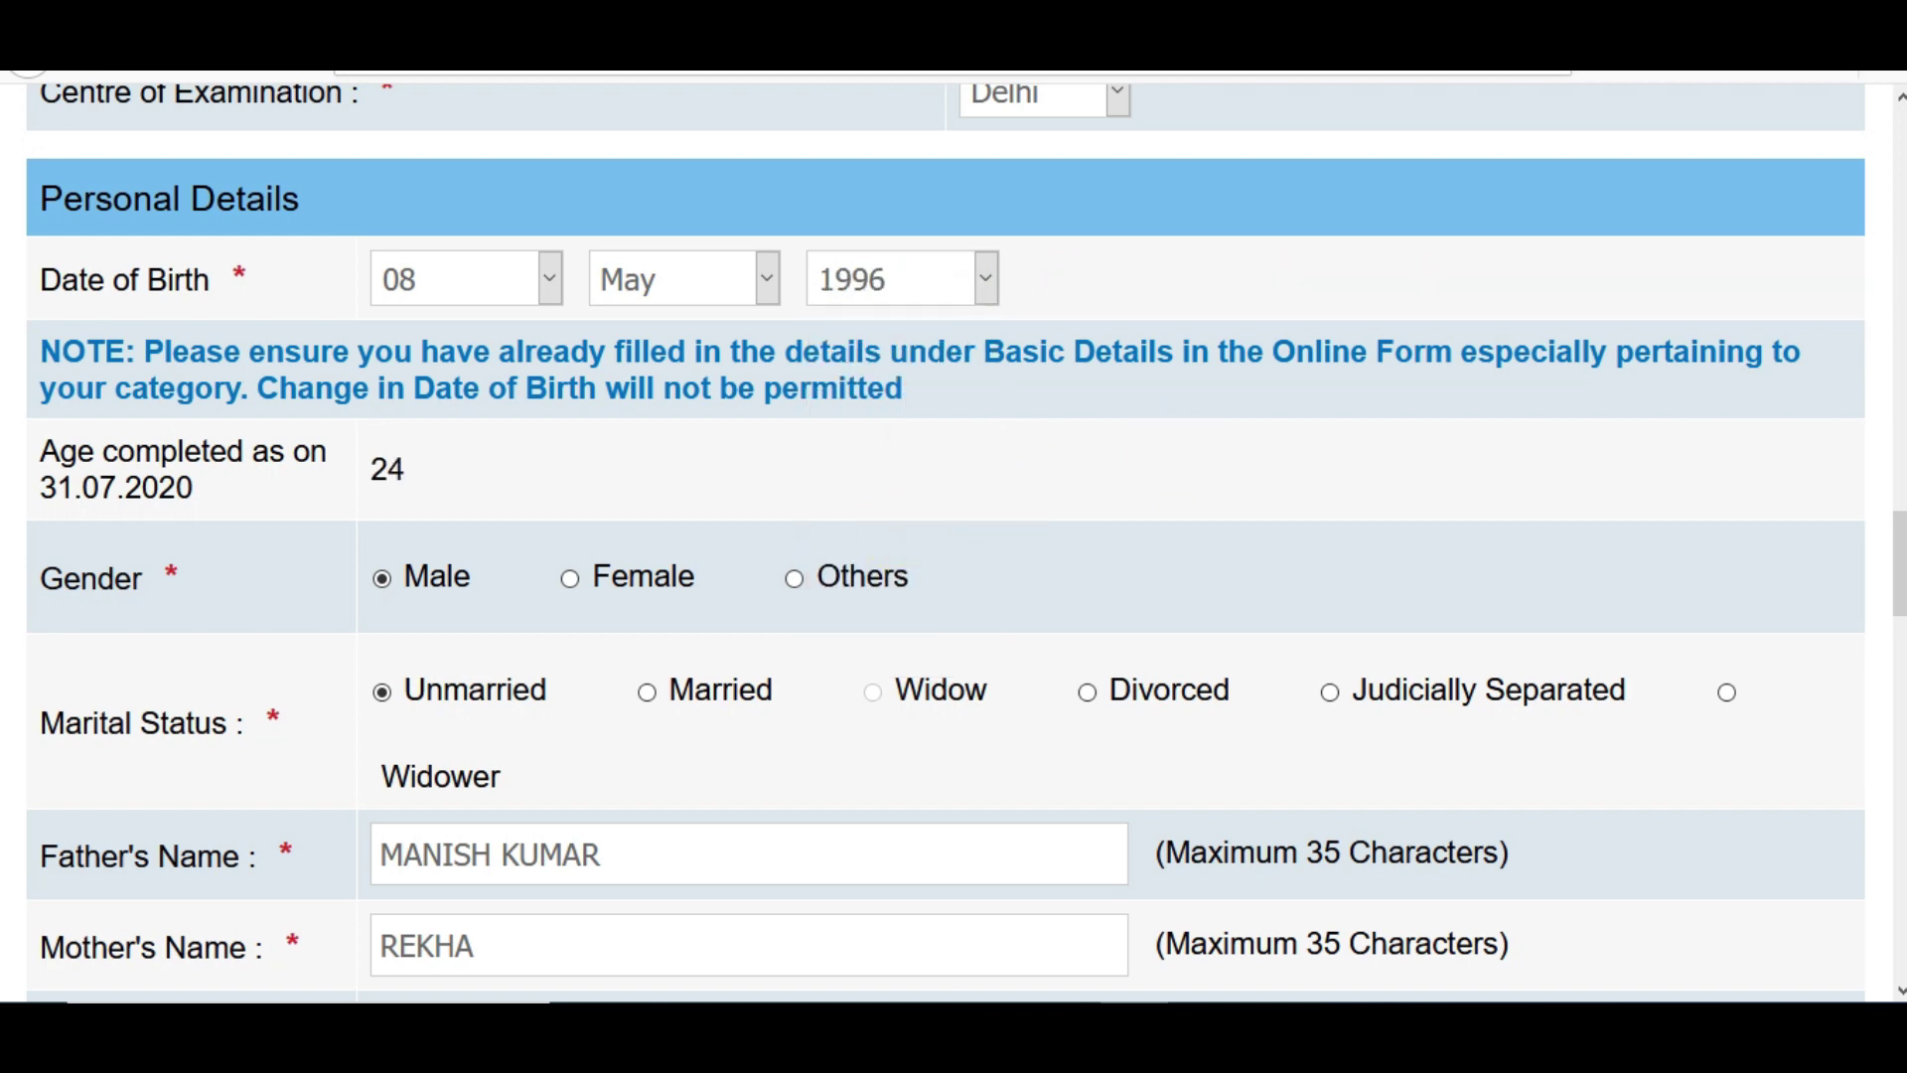
{"action": "left_click_drag", "start_coordinate": [1899, 563], "coordinate": [1899, 925]}
{"action": "left_click", "coordinate": [1285, 775]}
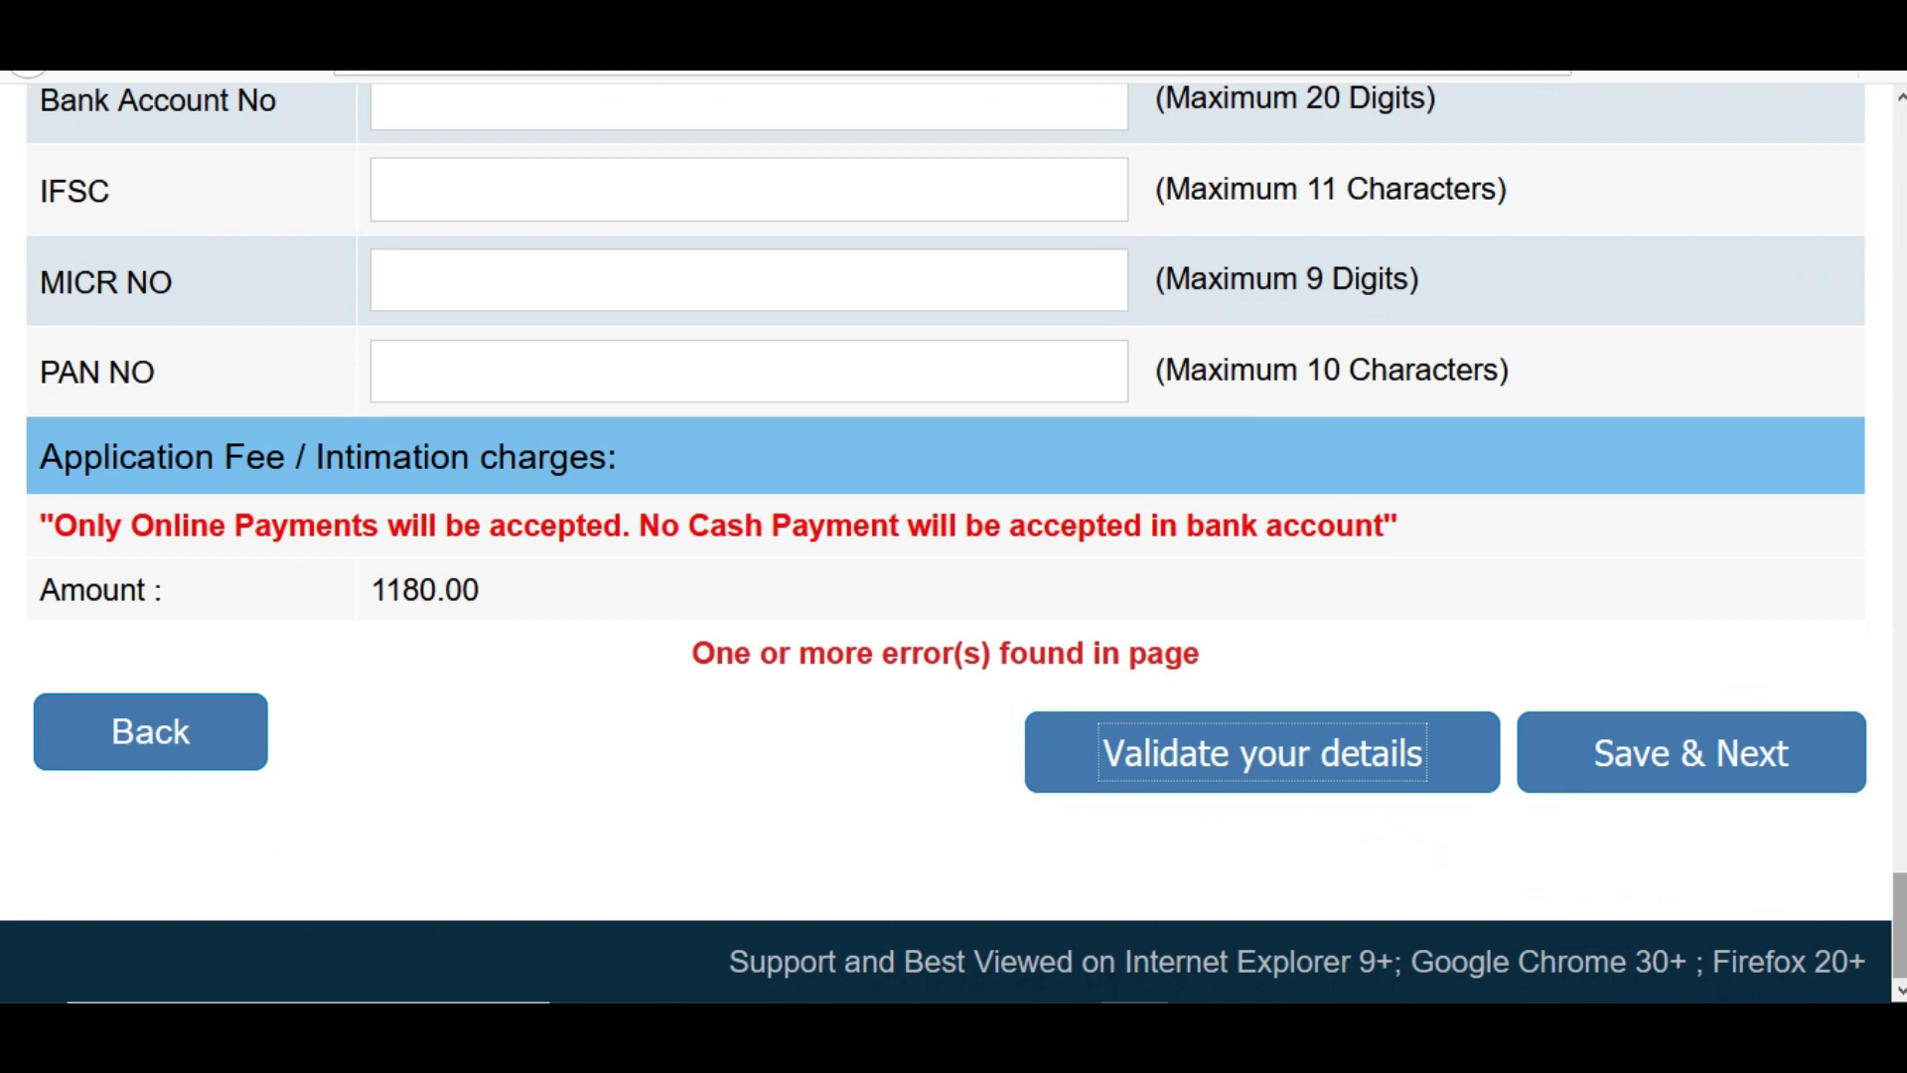
- Switch GST invoicing to the Communication Address, validate successfully, and save to continue to qualifications
{"action": "left_click_drag", "start_coordinate": [1899, 926], "coordinate": [1806, 798]}
{"action": "left_click", "coordinate": [636, 549]}
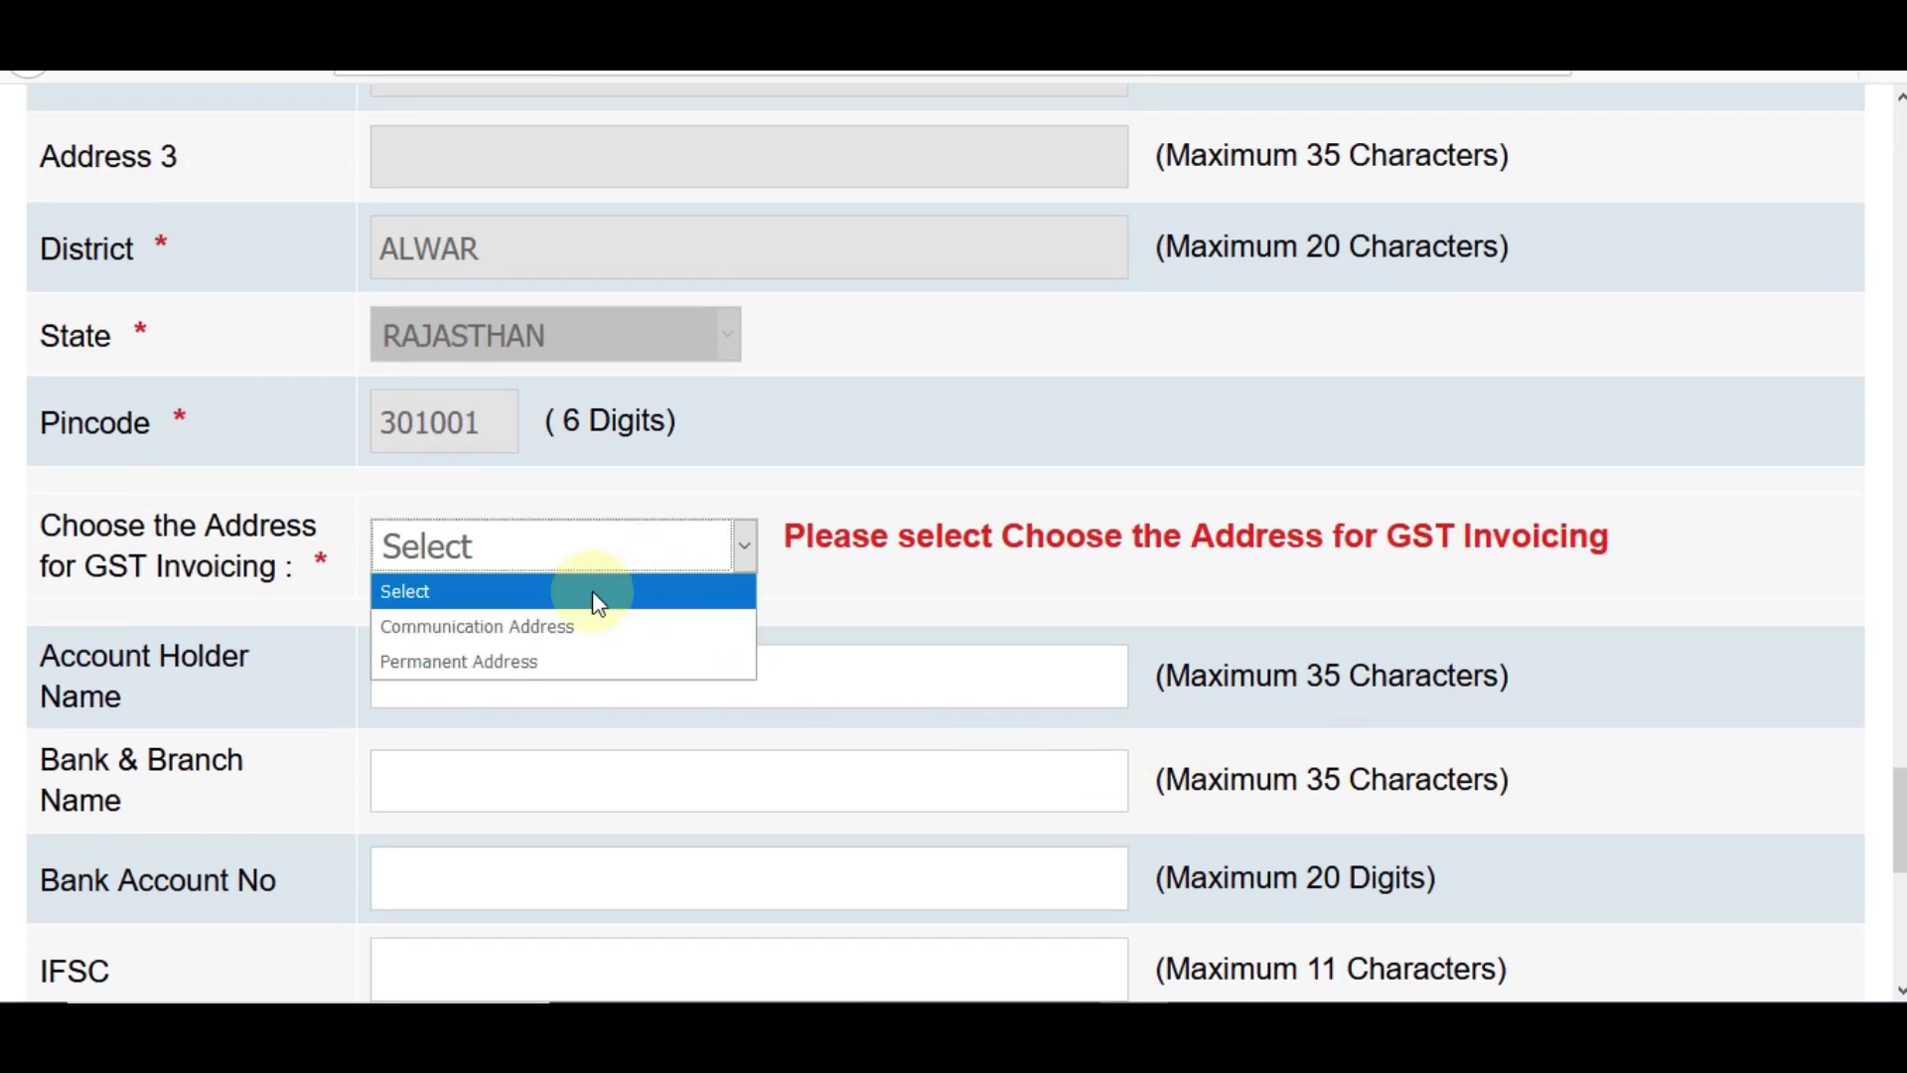
{"action": "left_click", "coordinate": [550, 627]}
{"action": "left_click_drag", "start_coordinate": [1899, 816], "coordinate": [1718, 934]}
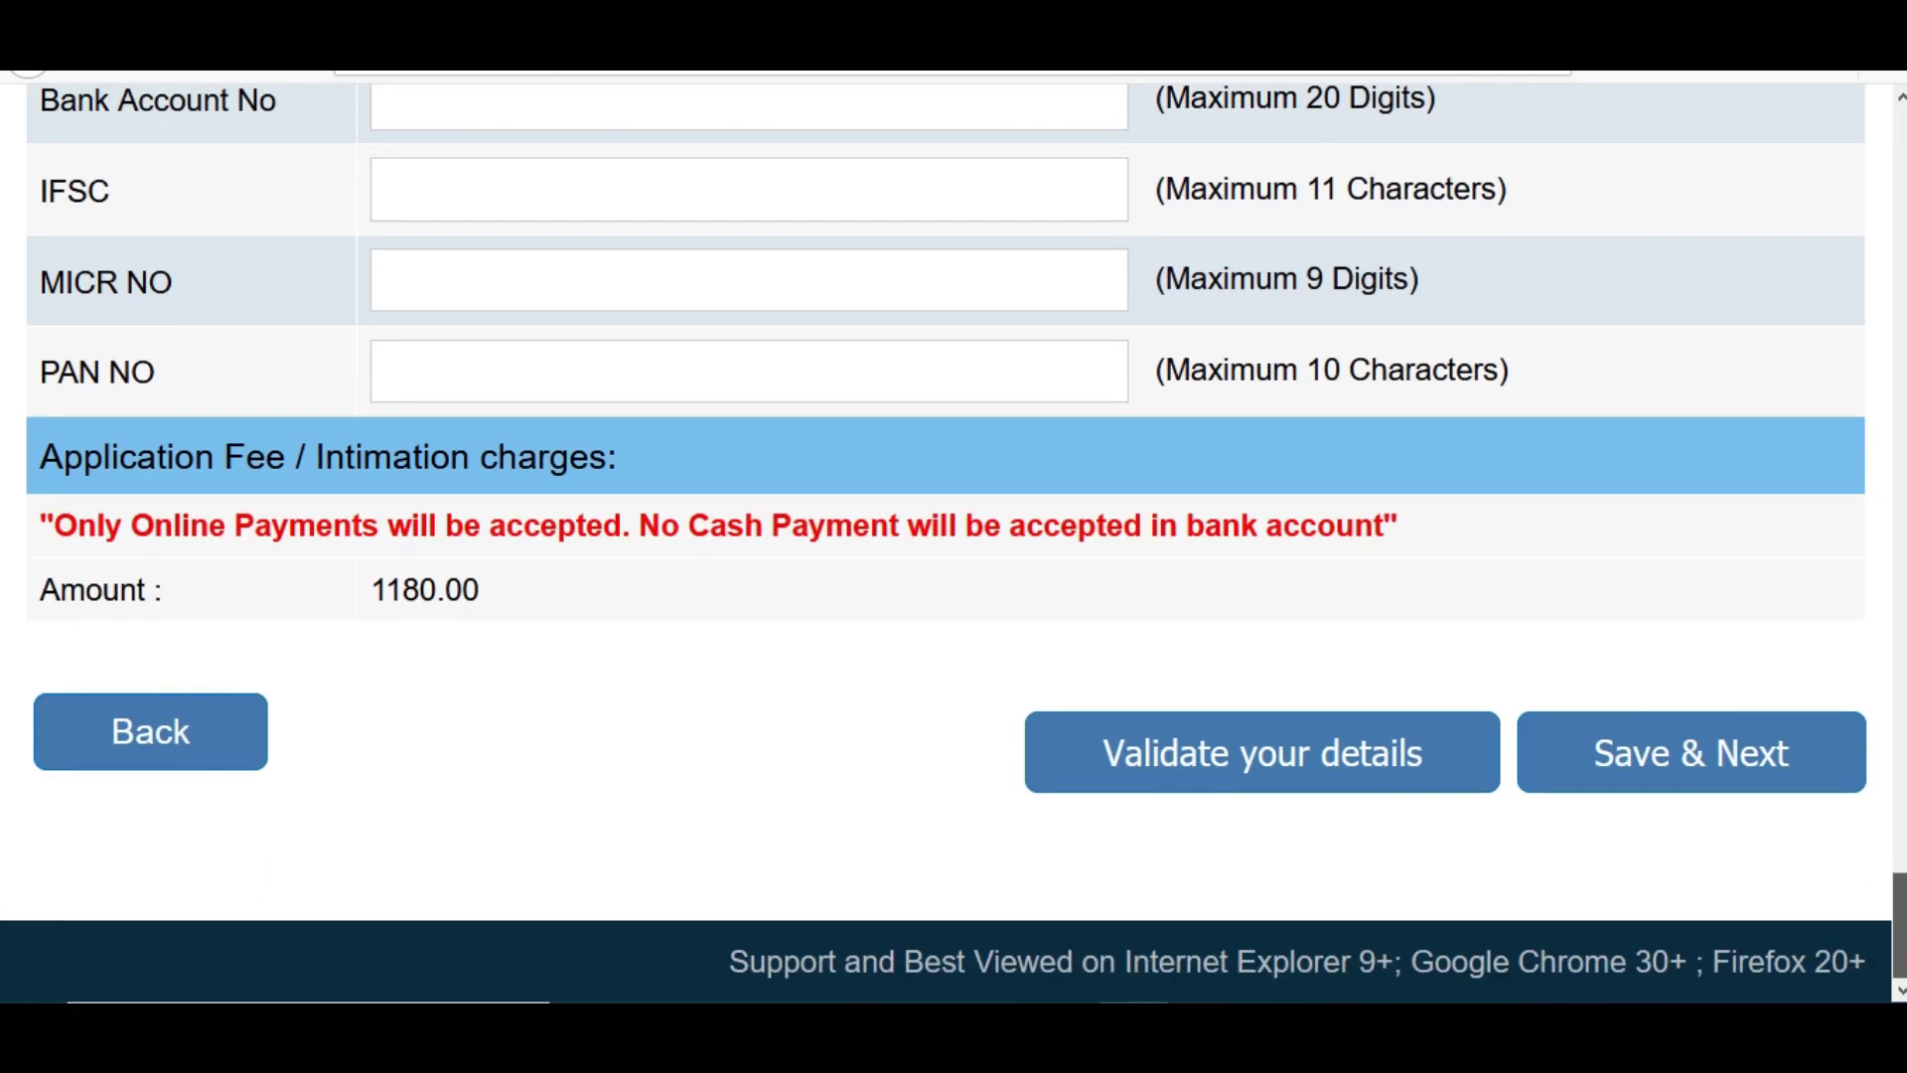
{"action": "left_click", "coordinate": [1309, 775]}
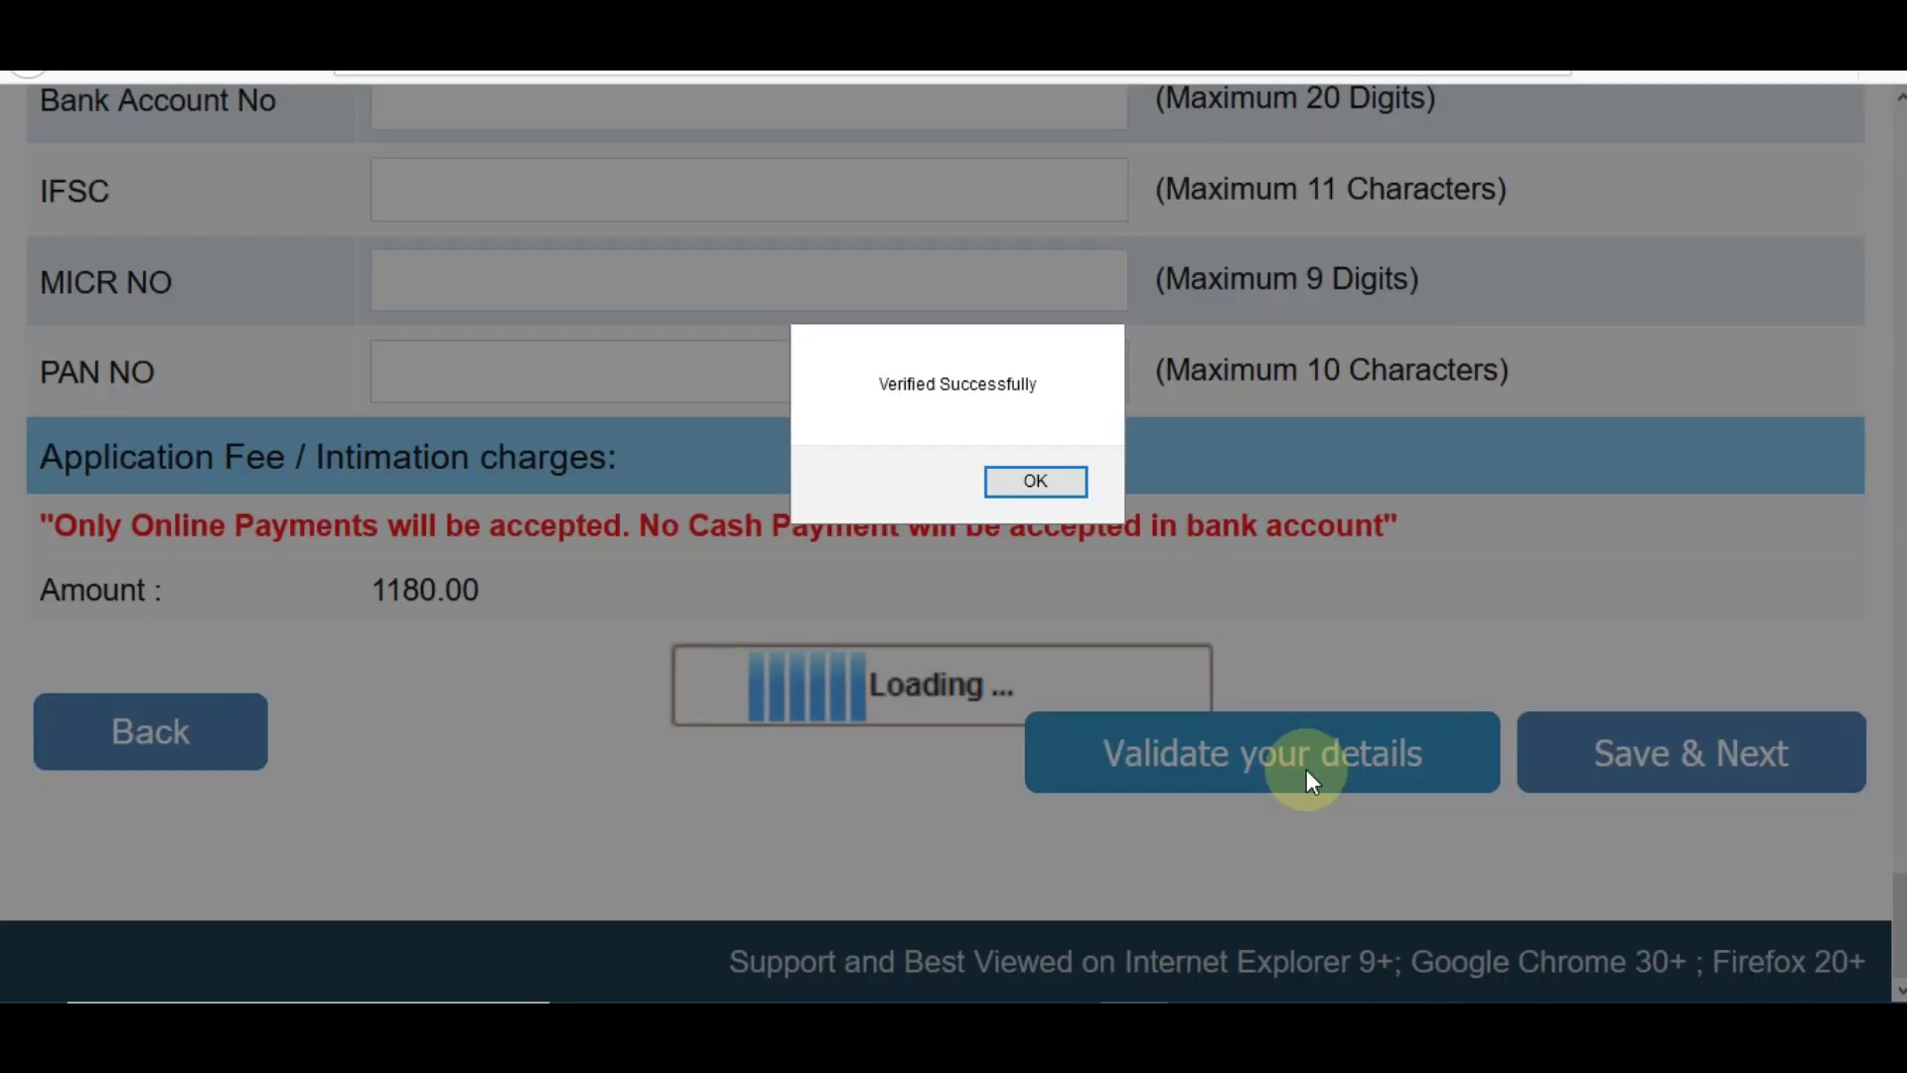
{"action": "left_click", "coordinate": [1034, 482]}
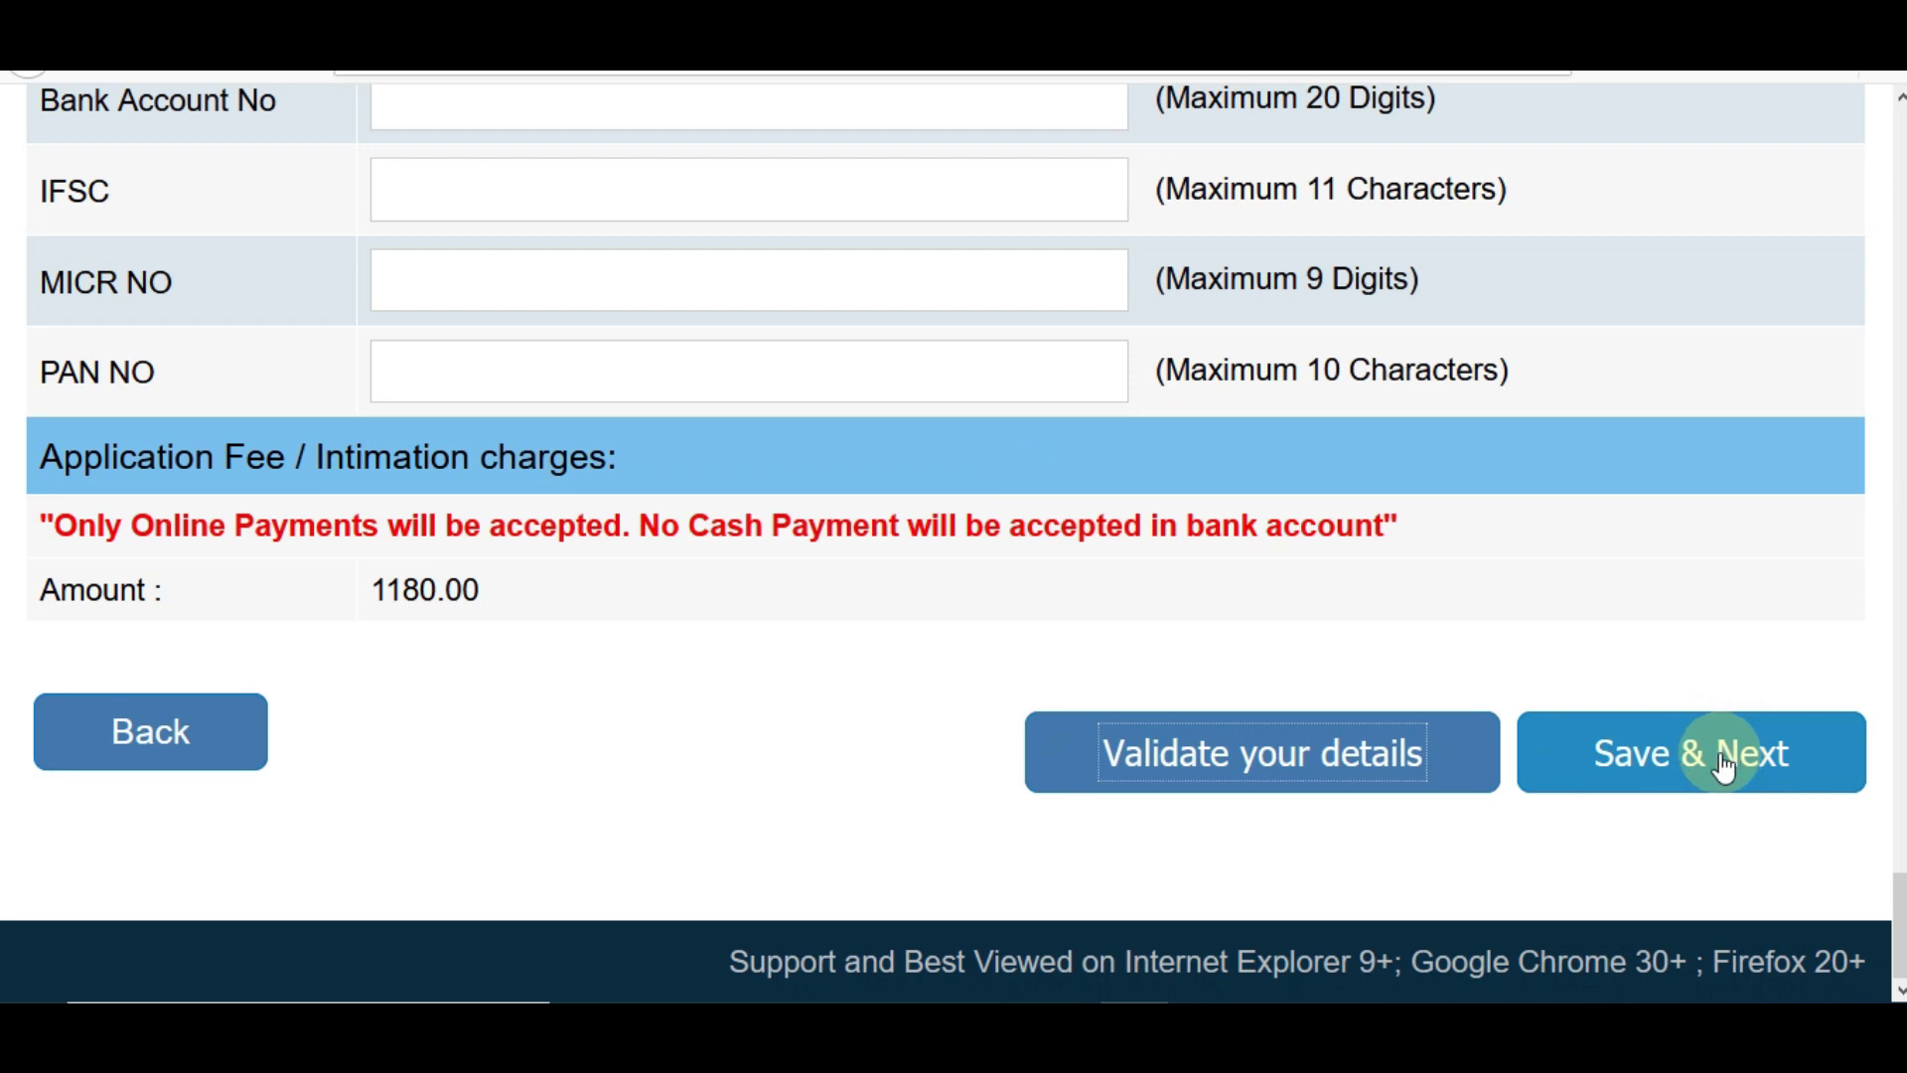
{"action": "left_click", "coordinate": [1723, 764]}
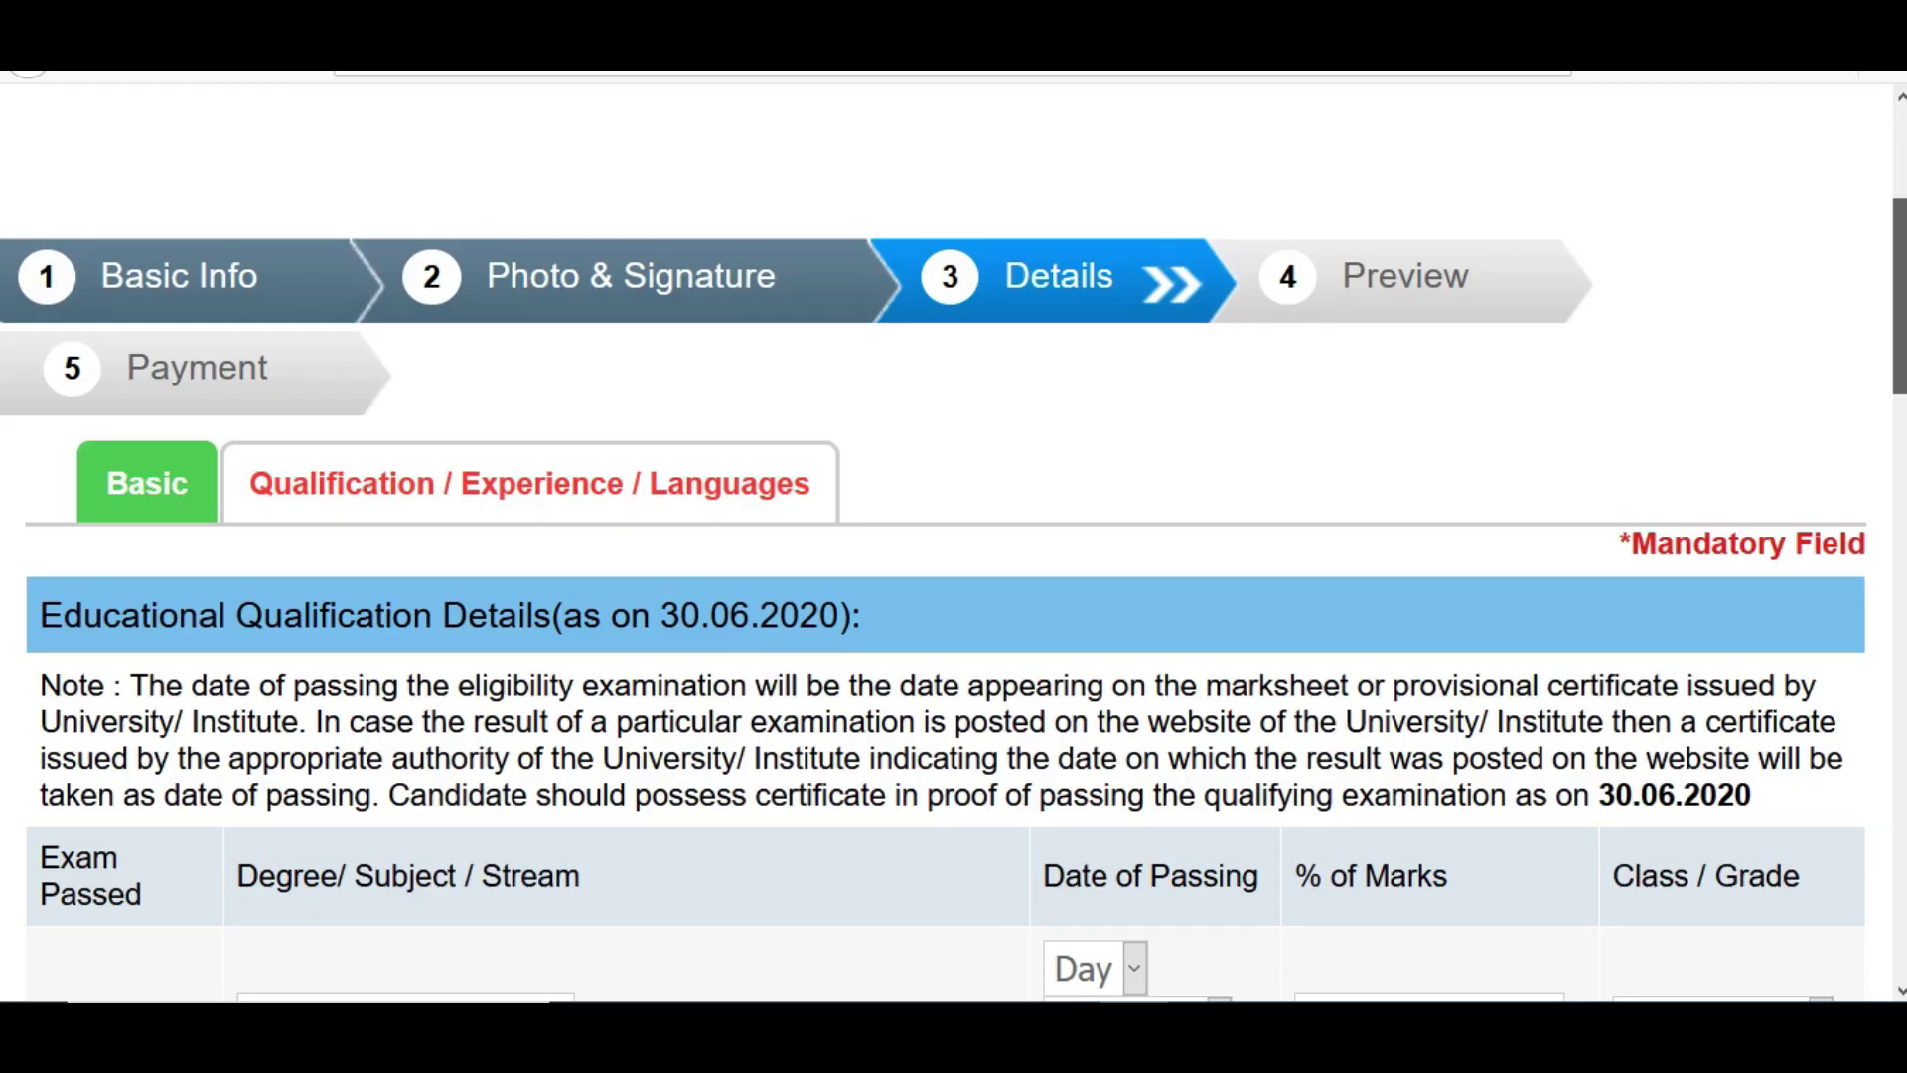
- Scroll to the Educational Qualification table and look over the SSC subject, day and class options
{"action": "scroll", "coordinate": [954, 543], "scroll_direction": "down", "scroll_amount": 5}
{"action": "scroll", "coordinate": [954, 543], "scroll_direction": "up", "scroll_amount": 1}
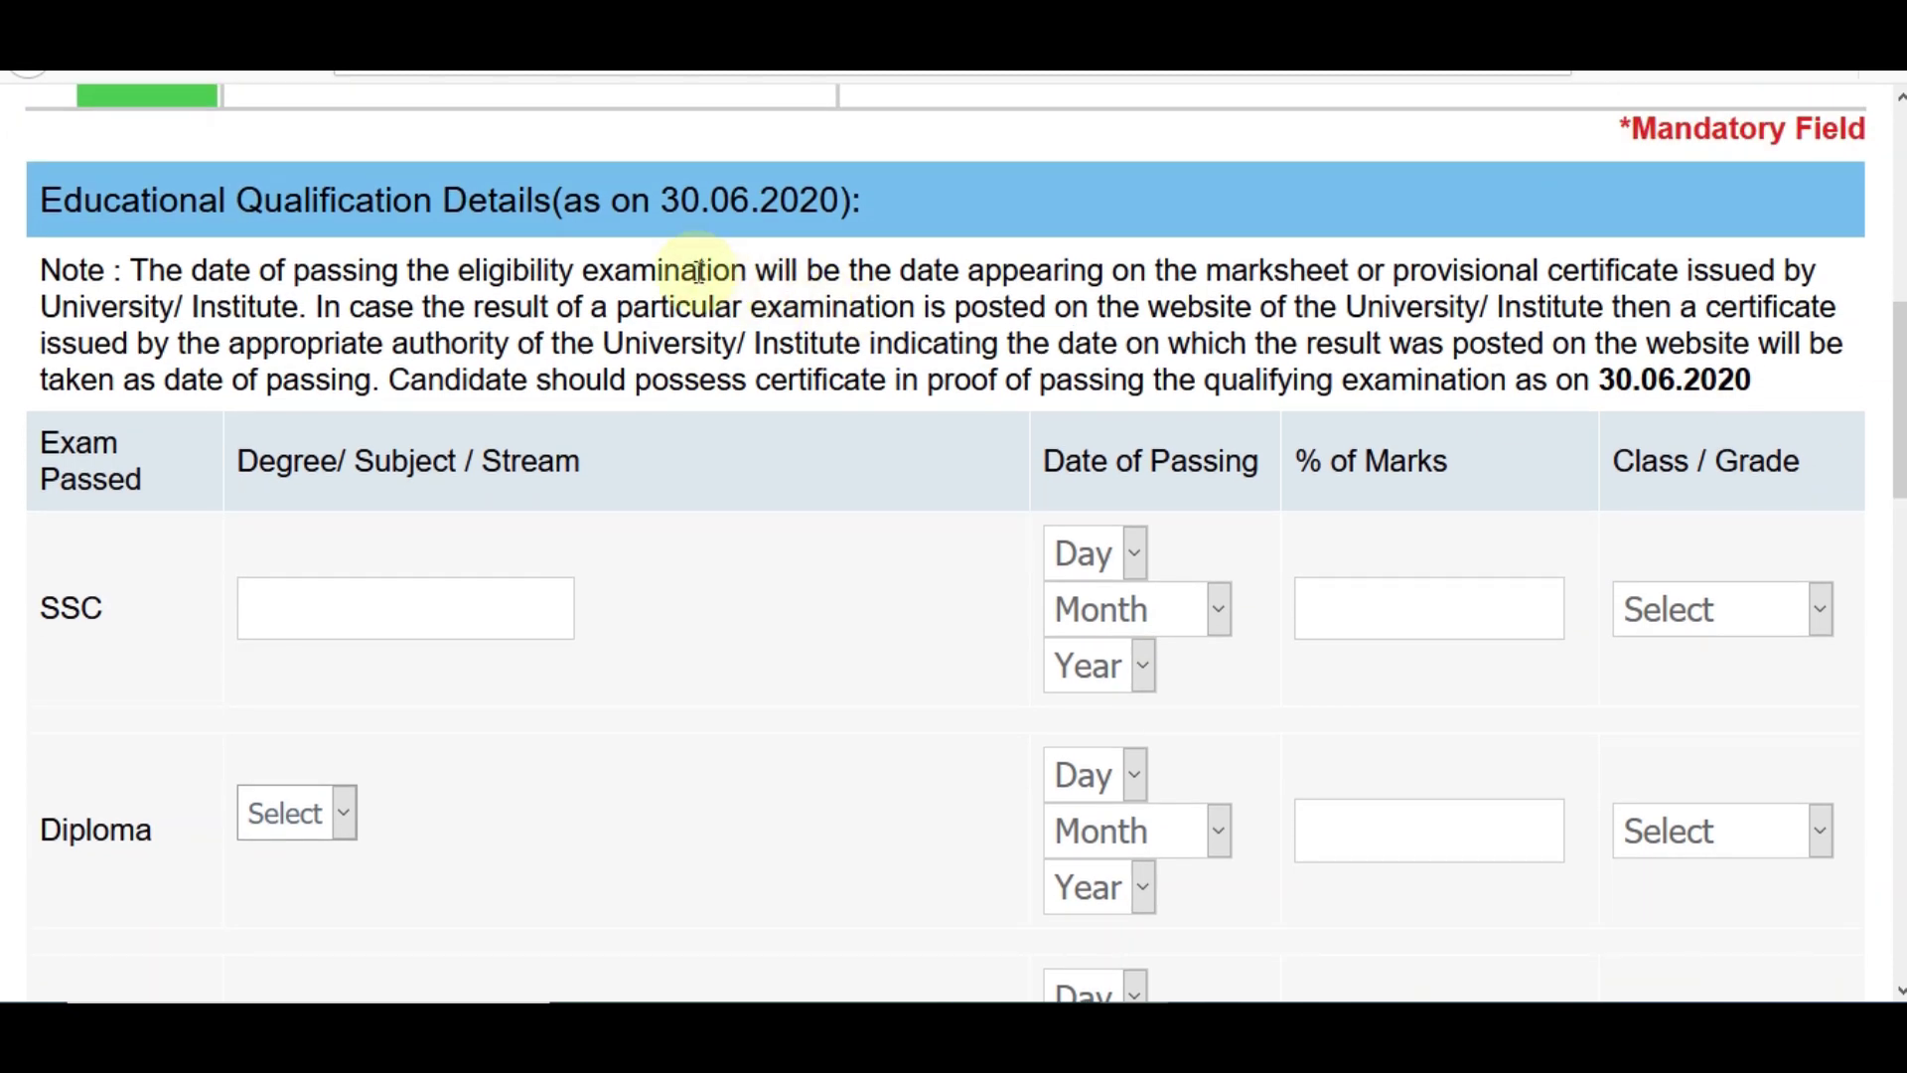
{"action": "scroll", "coordinate": [711, 270], "scroll_direction": "down", "scroll_amount": 1}
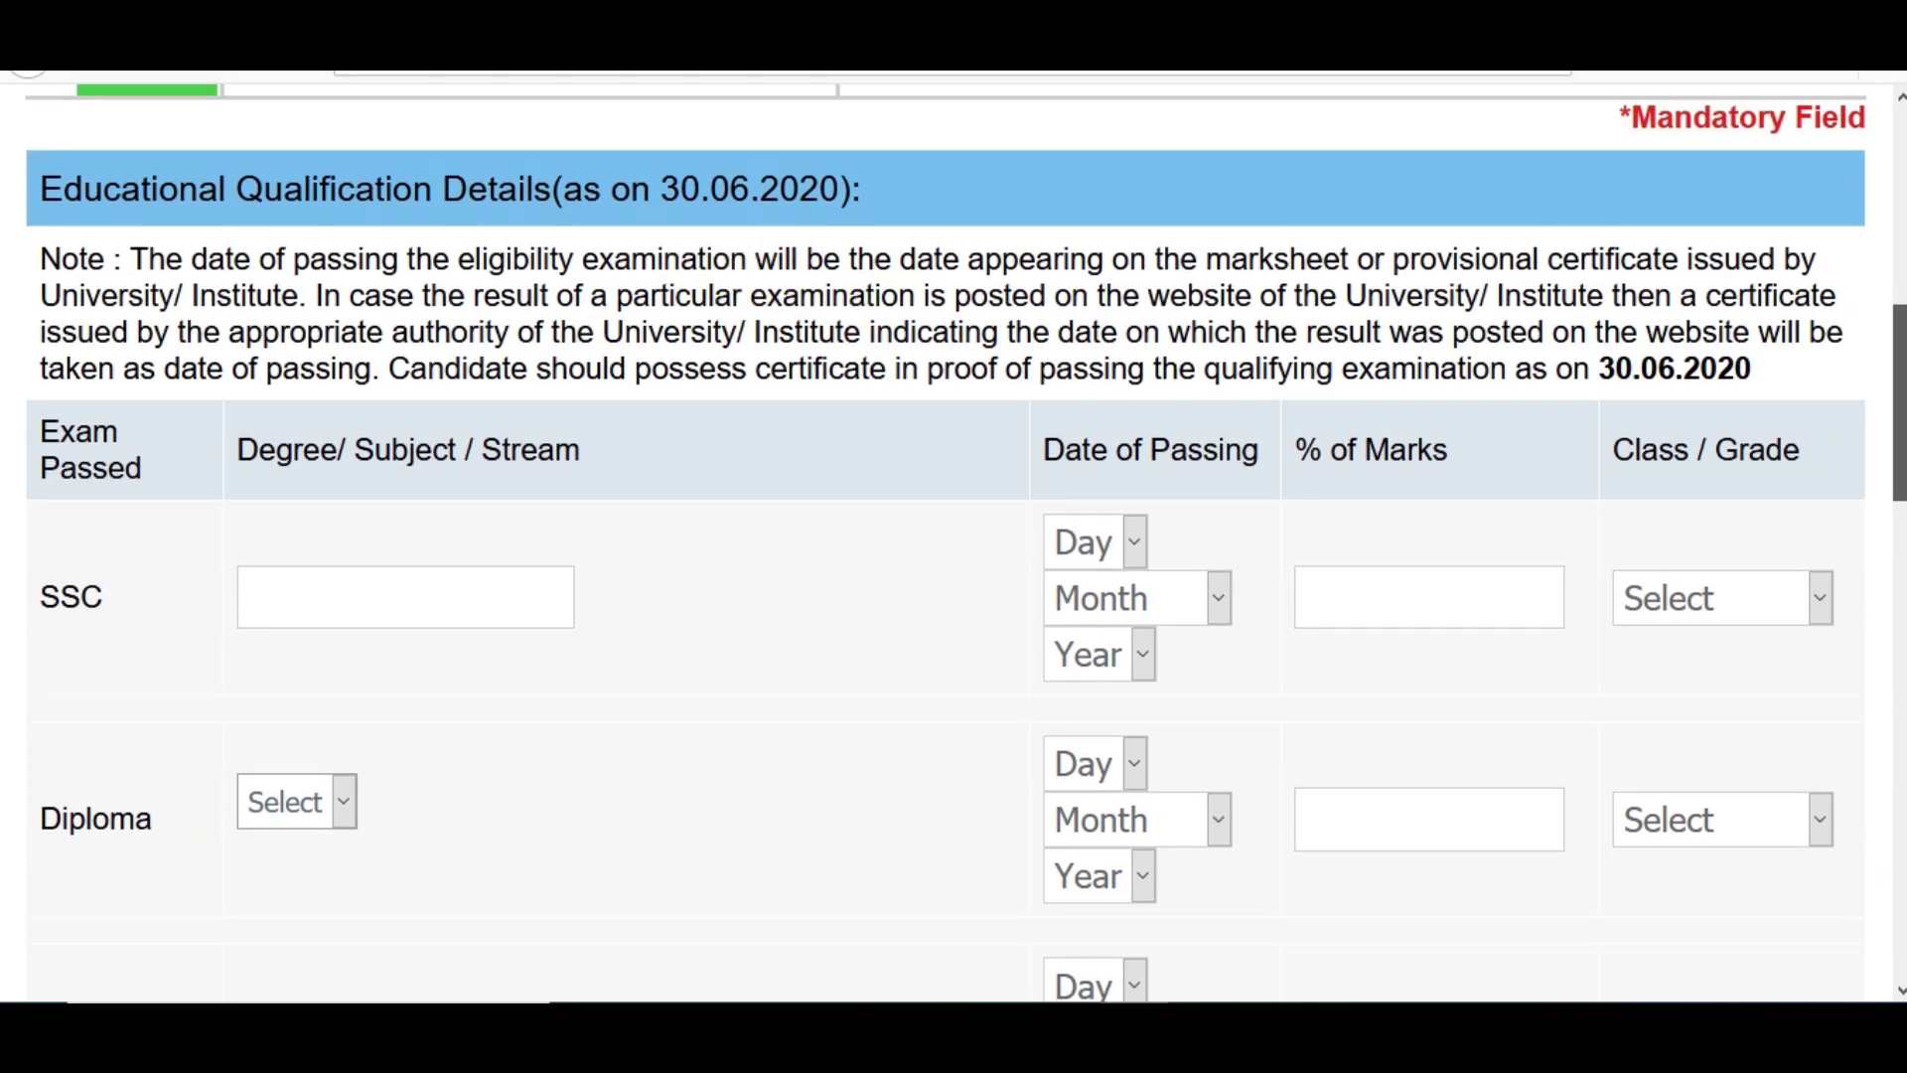
{"action": "scroll", "coordinate": [954, 543], "scroll_direction": "down", "scroll_amount": 2}
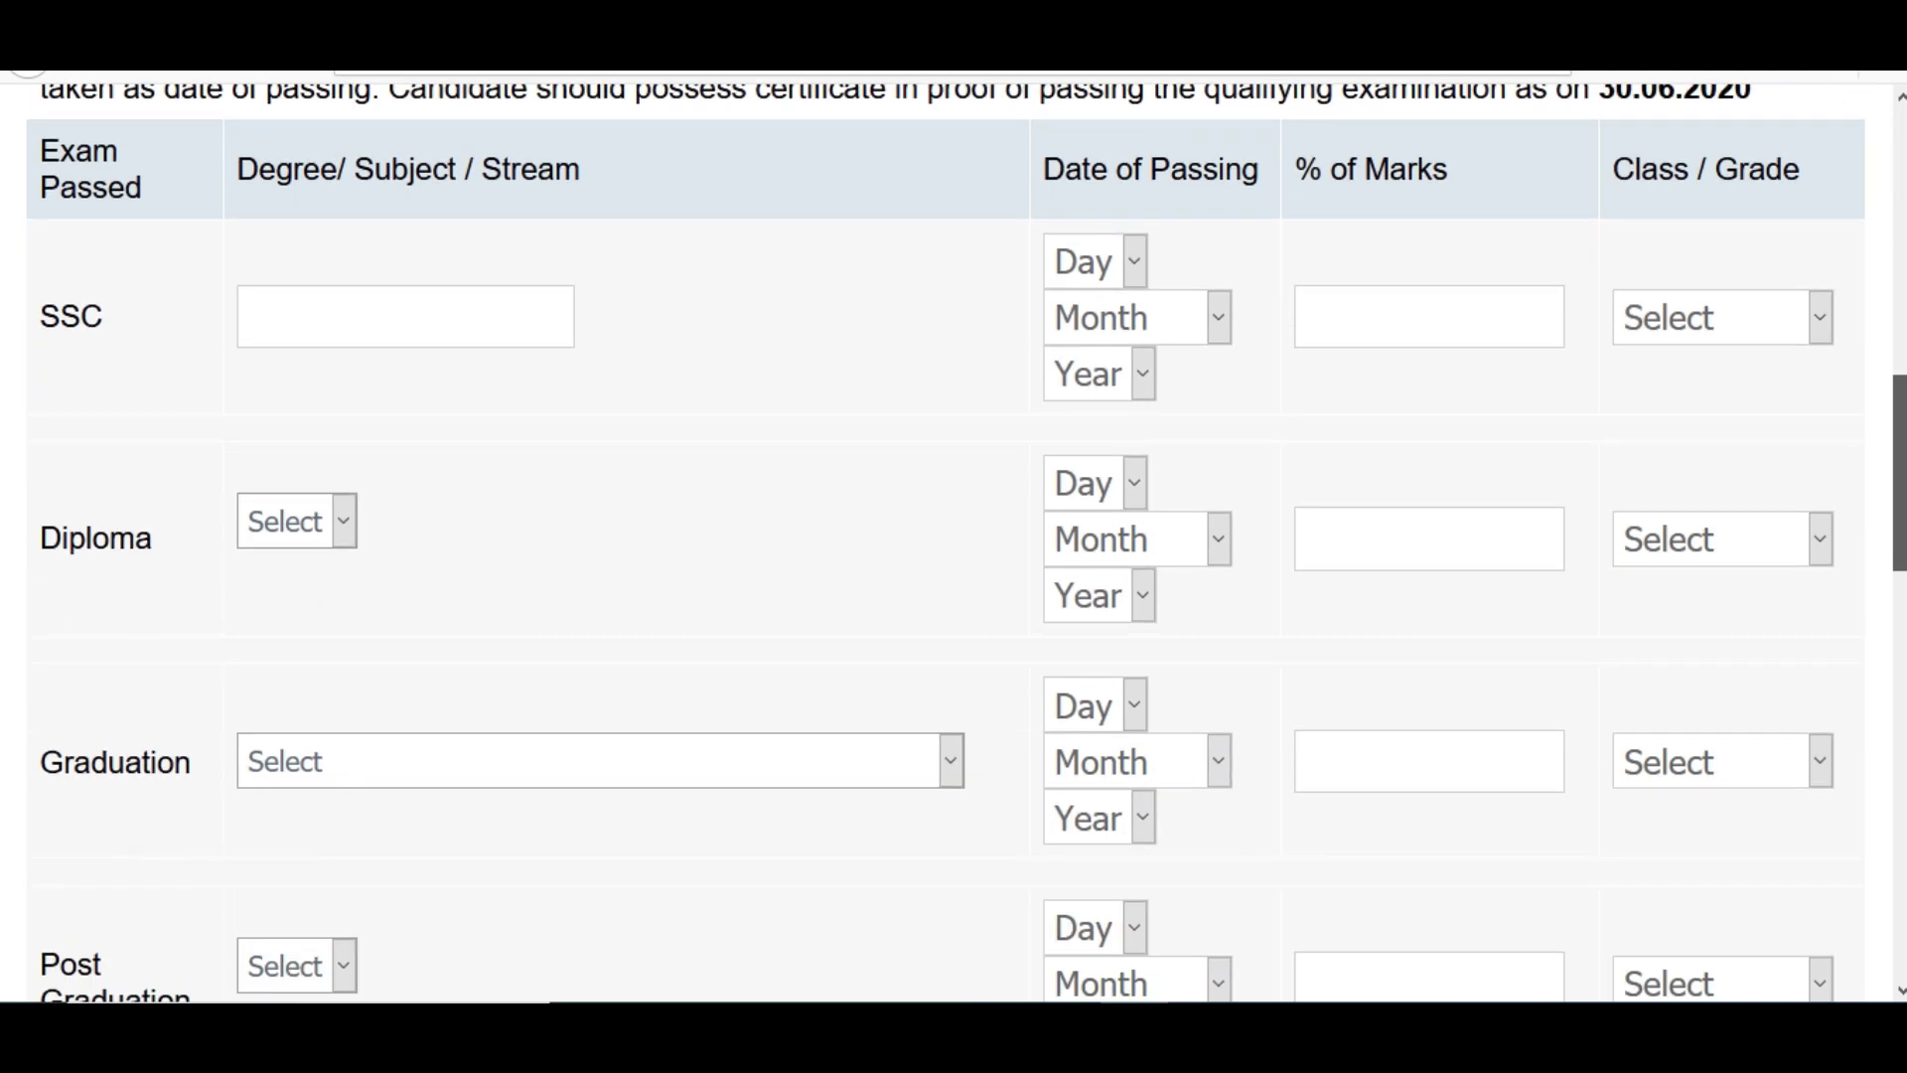
{"action": "scroll", "coordinate": [954, 544], "scroll_direction": "down", "scroll_amount": 1}
{"action": "mouse_move", "coordinate": [1899, 434]}
{"action": "left_mouse_down"}
{"action": "mouse_move", "coordinate": [1899, 574]}
{"action": "mouse_move", "coordinate": [1899, 413]}
{"action": "left_mouse_up"}
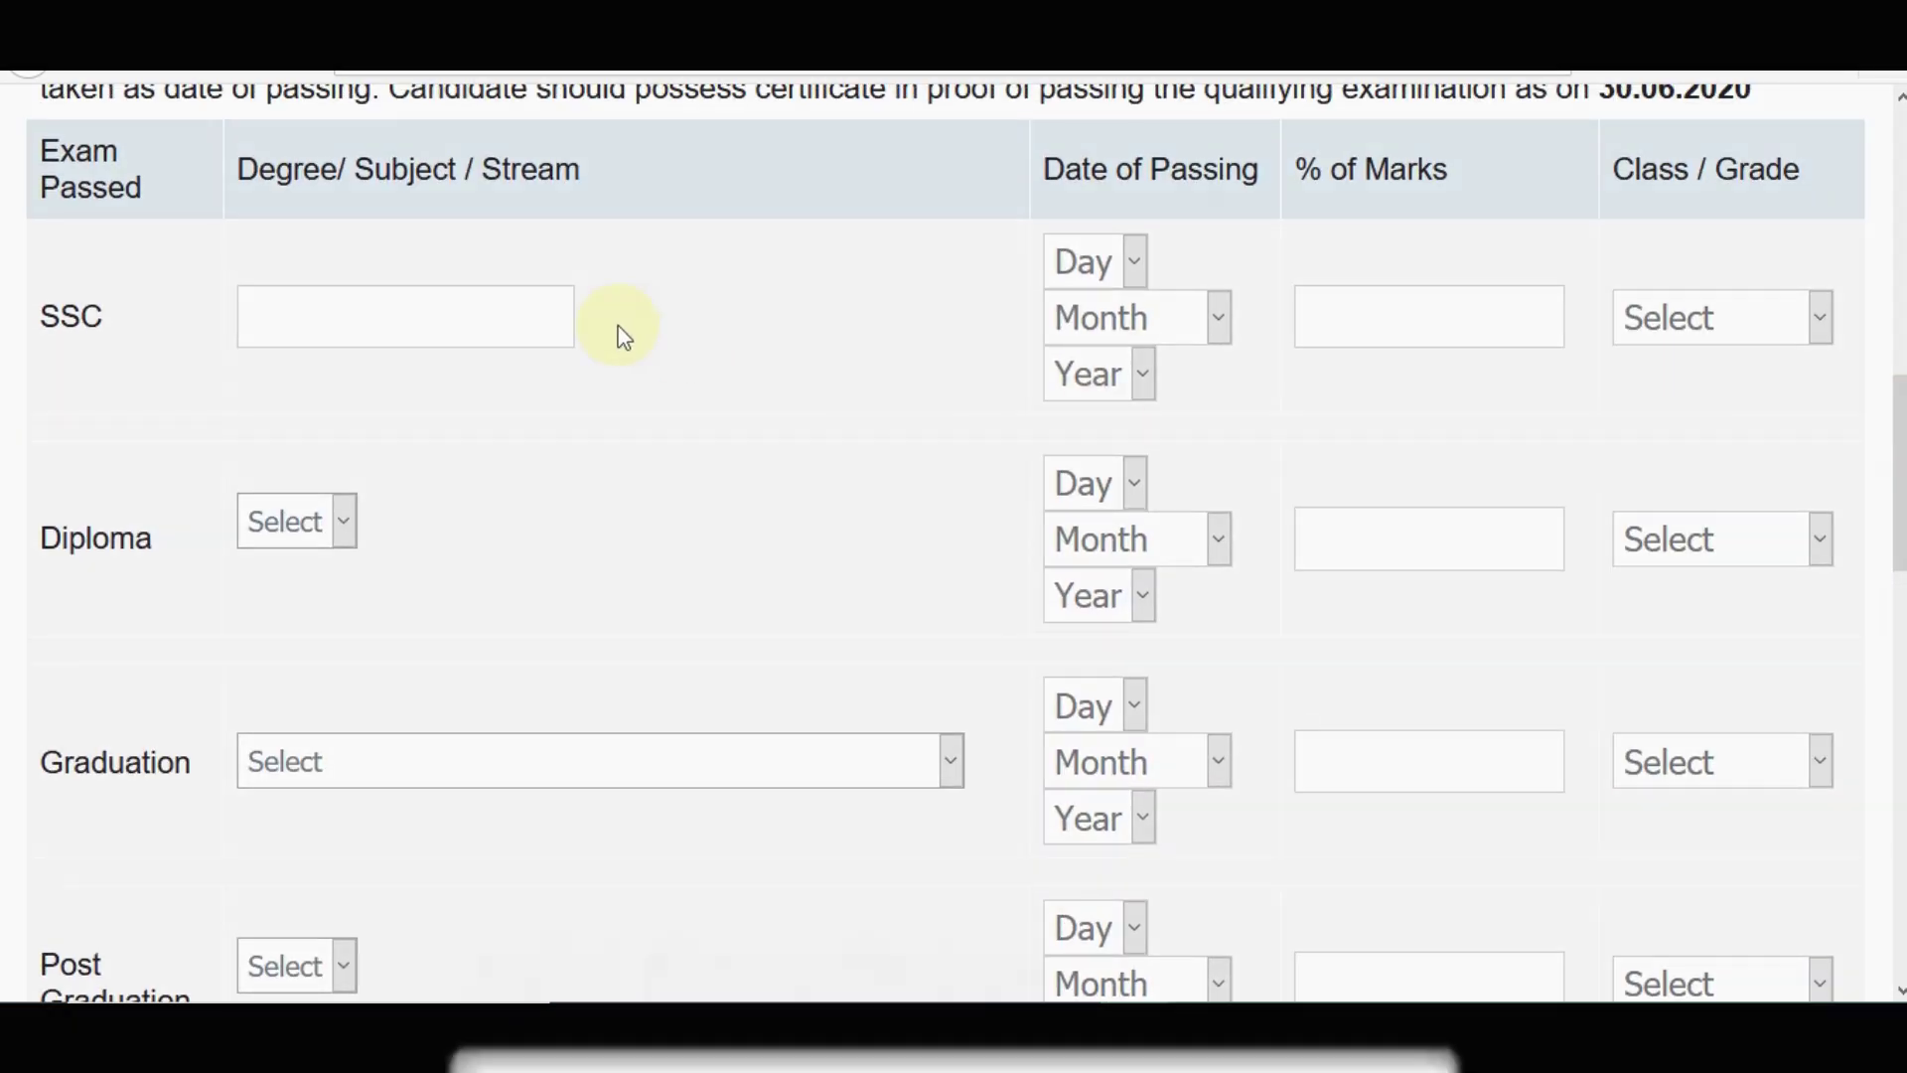
{"action": "left_click", "coordinate": [445, 300]}
{"action": "left_click", "coordinate": [1122, 262]}
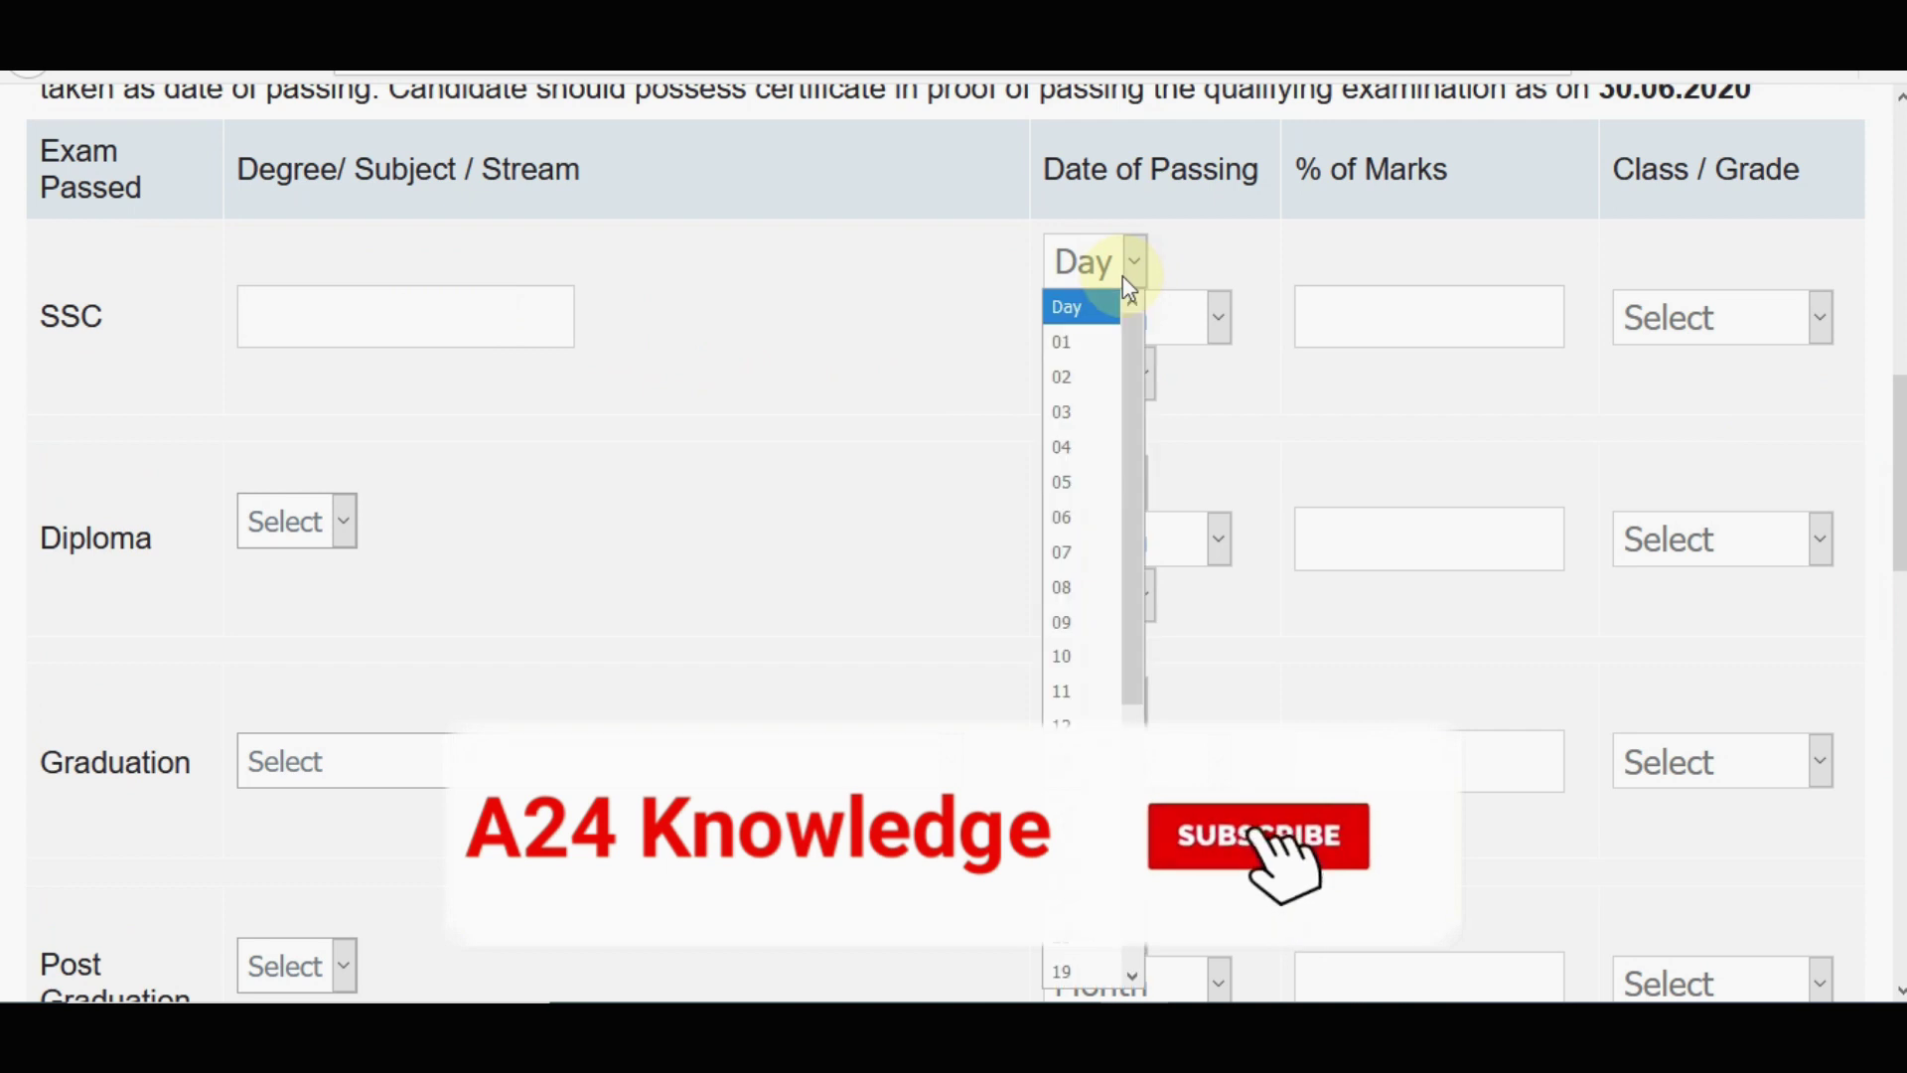
{"action": "left_click", "coordinate": [1395, 312]}
{"action": "left_click", "coordinate": [1617, 320]}
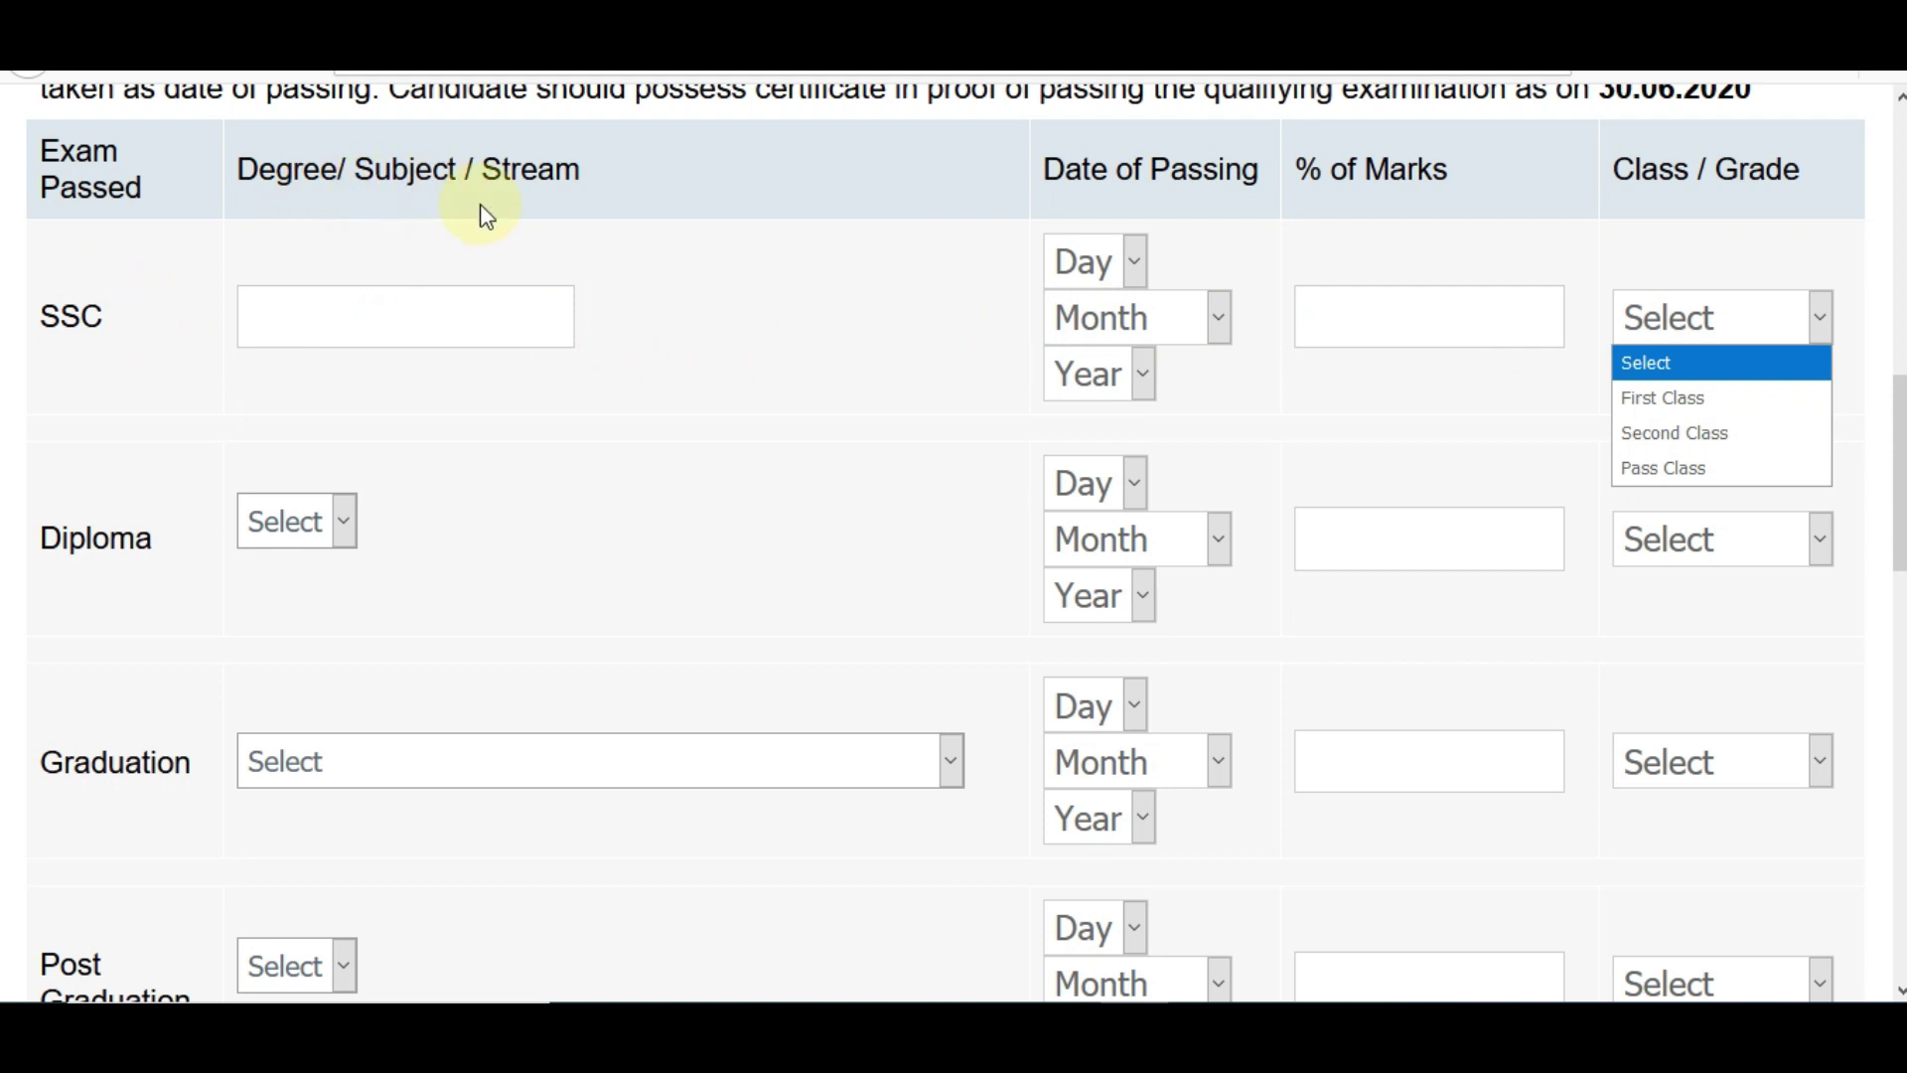
- Enter SSC as ALL GENERAL SUBJECTS, passed 07 June 2010, 80.00 marks, First Class
{"action": "left_click", "coordinate": [289, 322]}
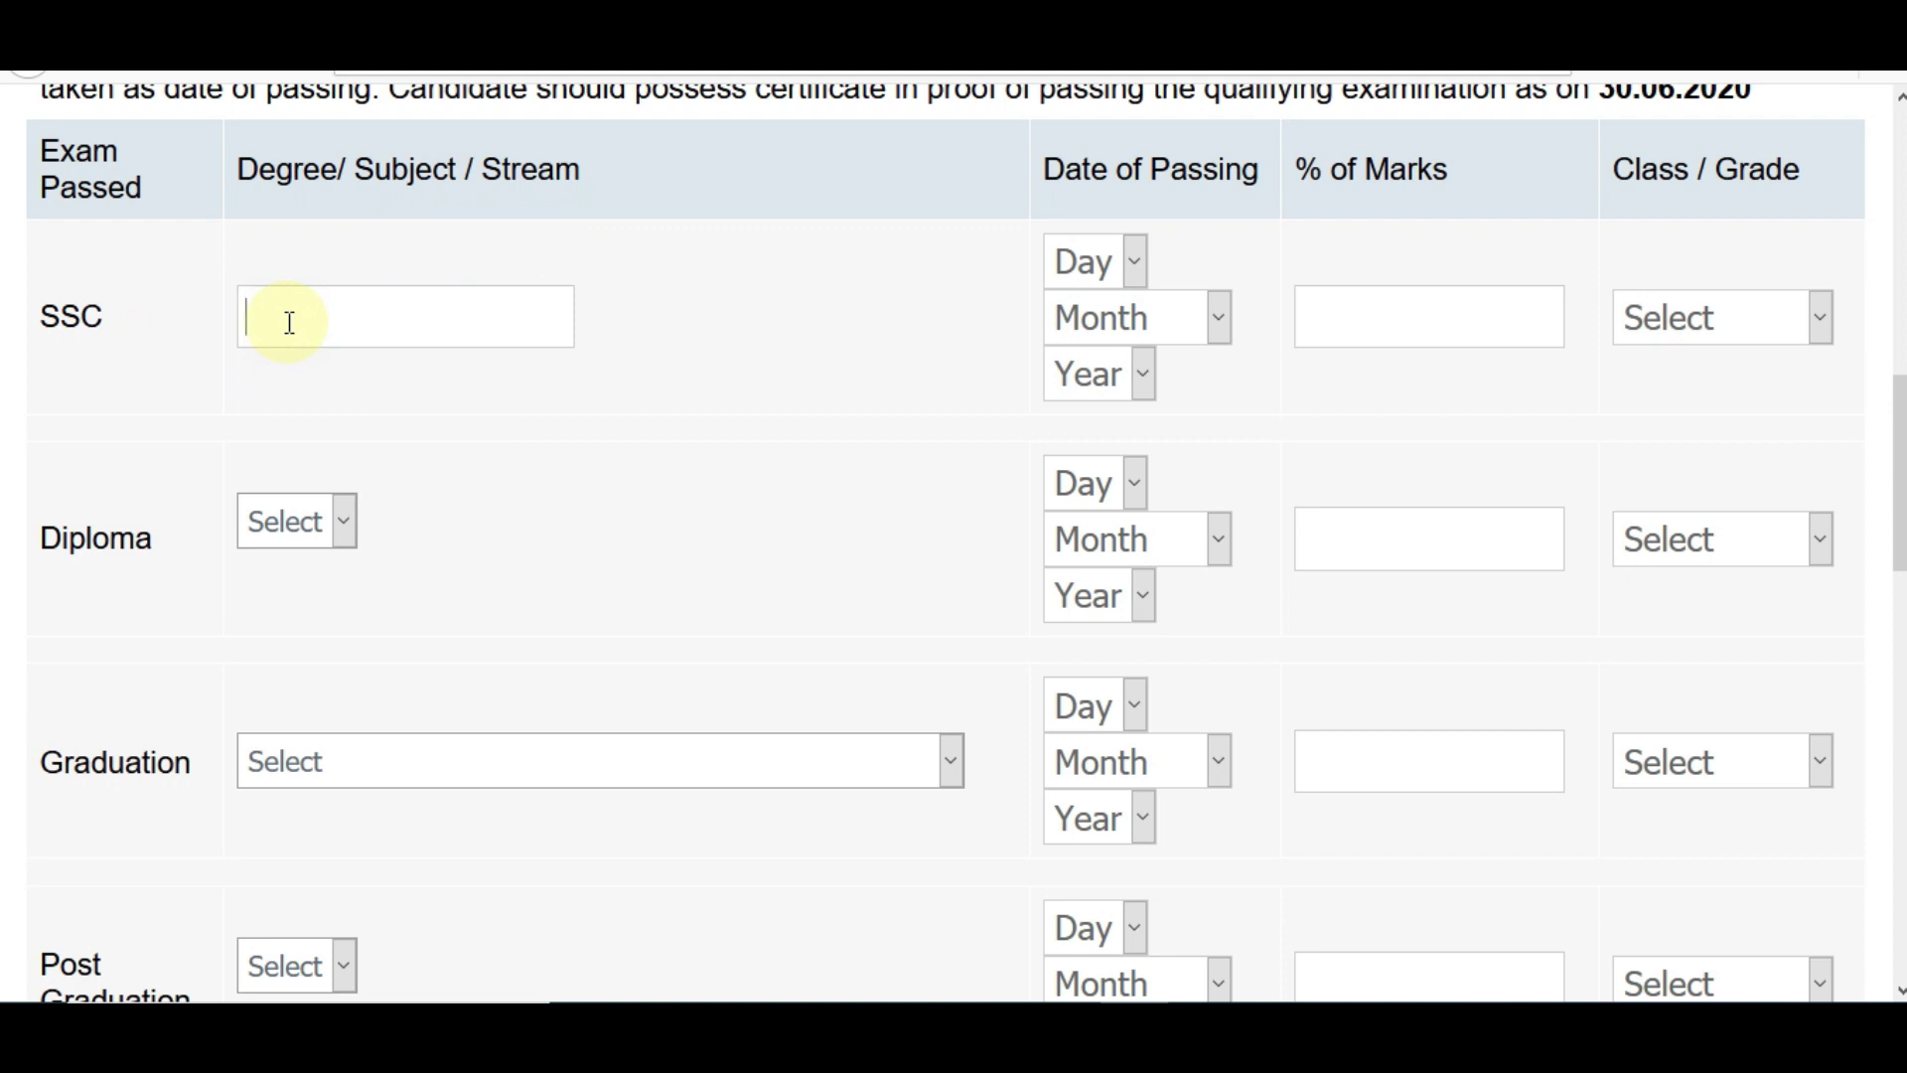
{"action": "type", "text": "ALL GENER"}
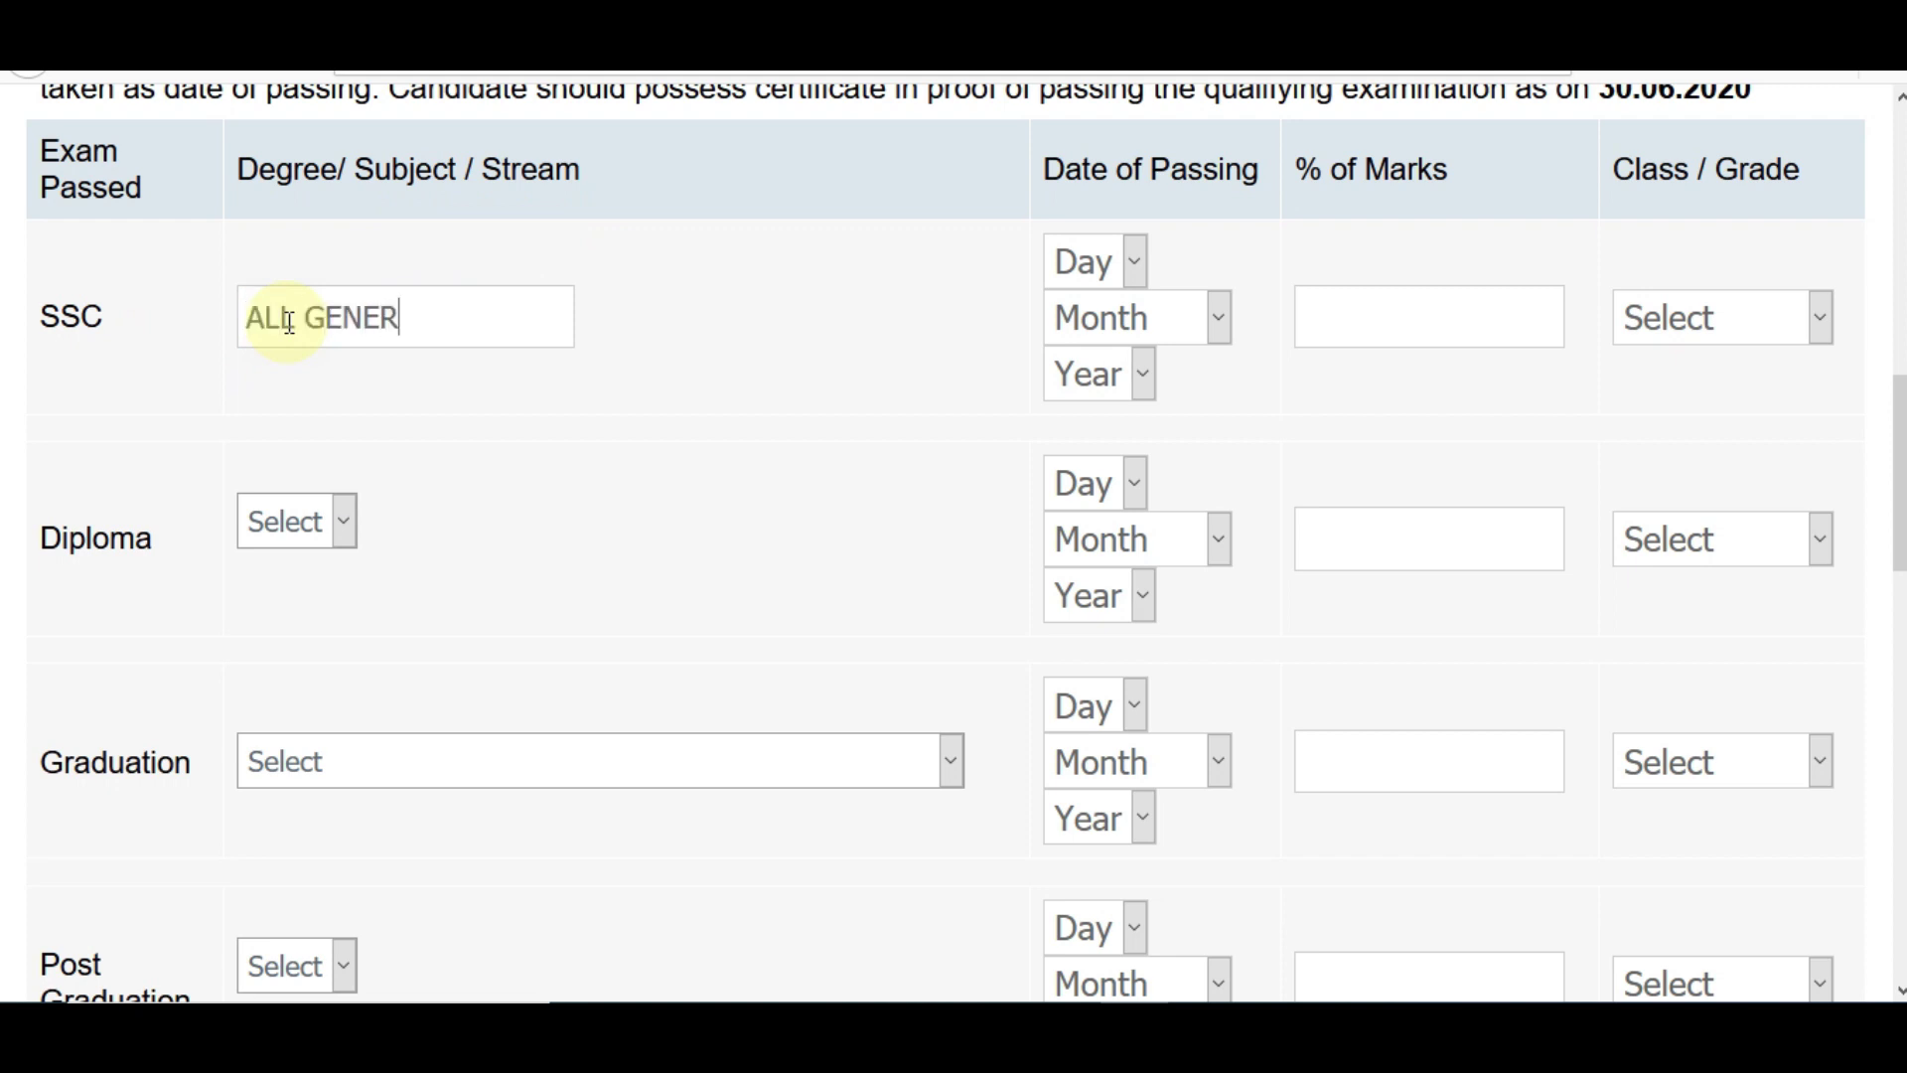
{"action": "type", "text": "AL SUBJECTS"}
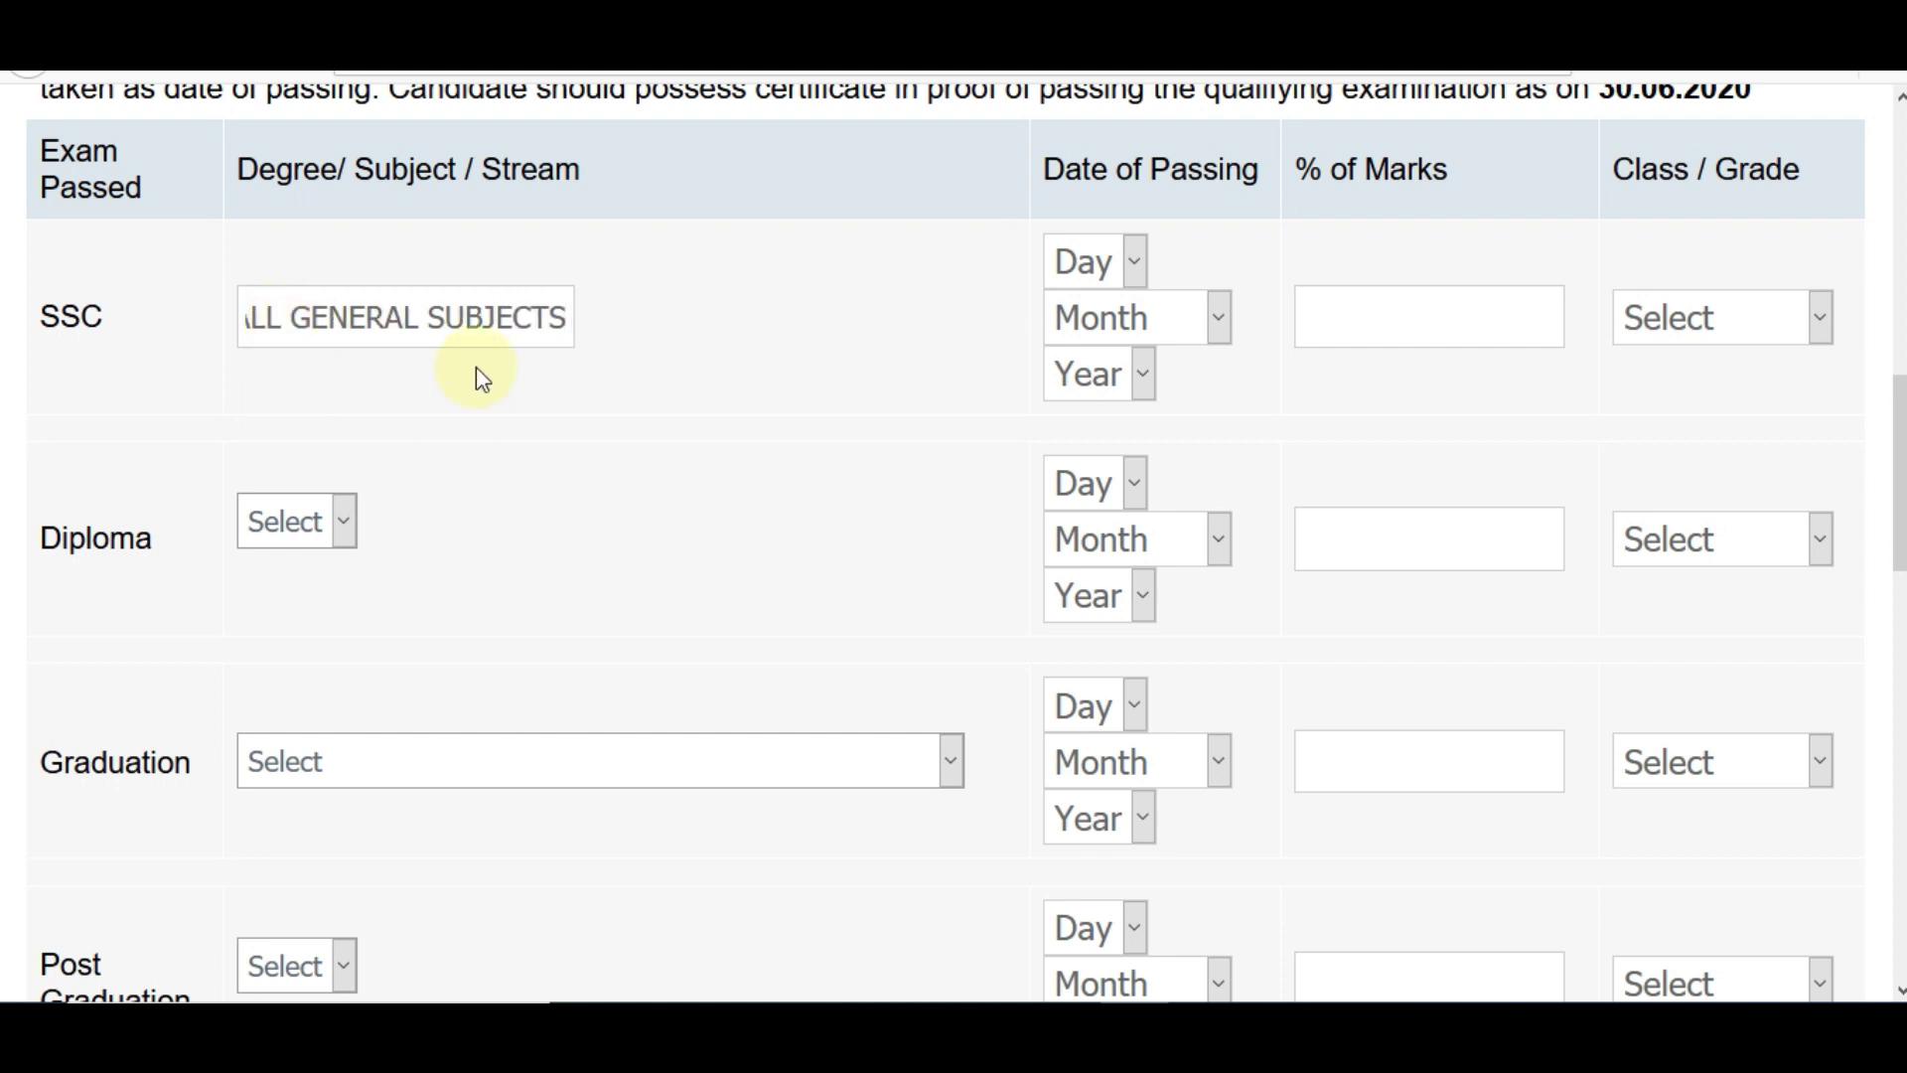
{"action": "left_click", "coordinate": [1090, 263]}
{"action": "left_click", "coordinate": [1101, 551]}
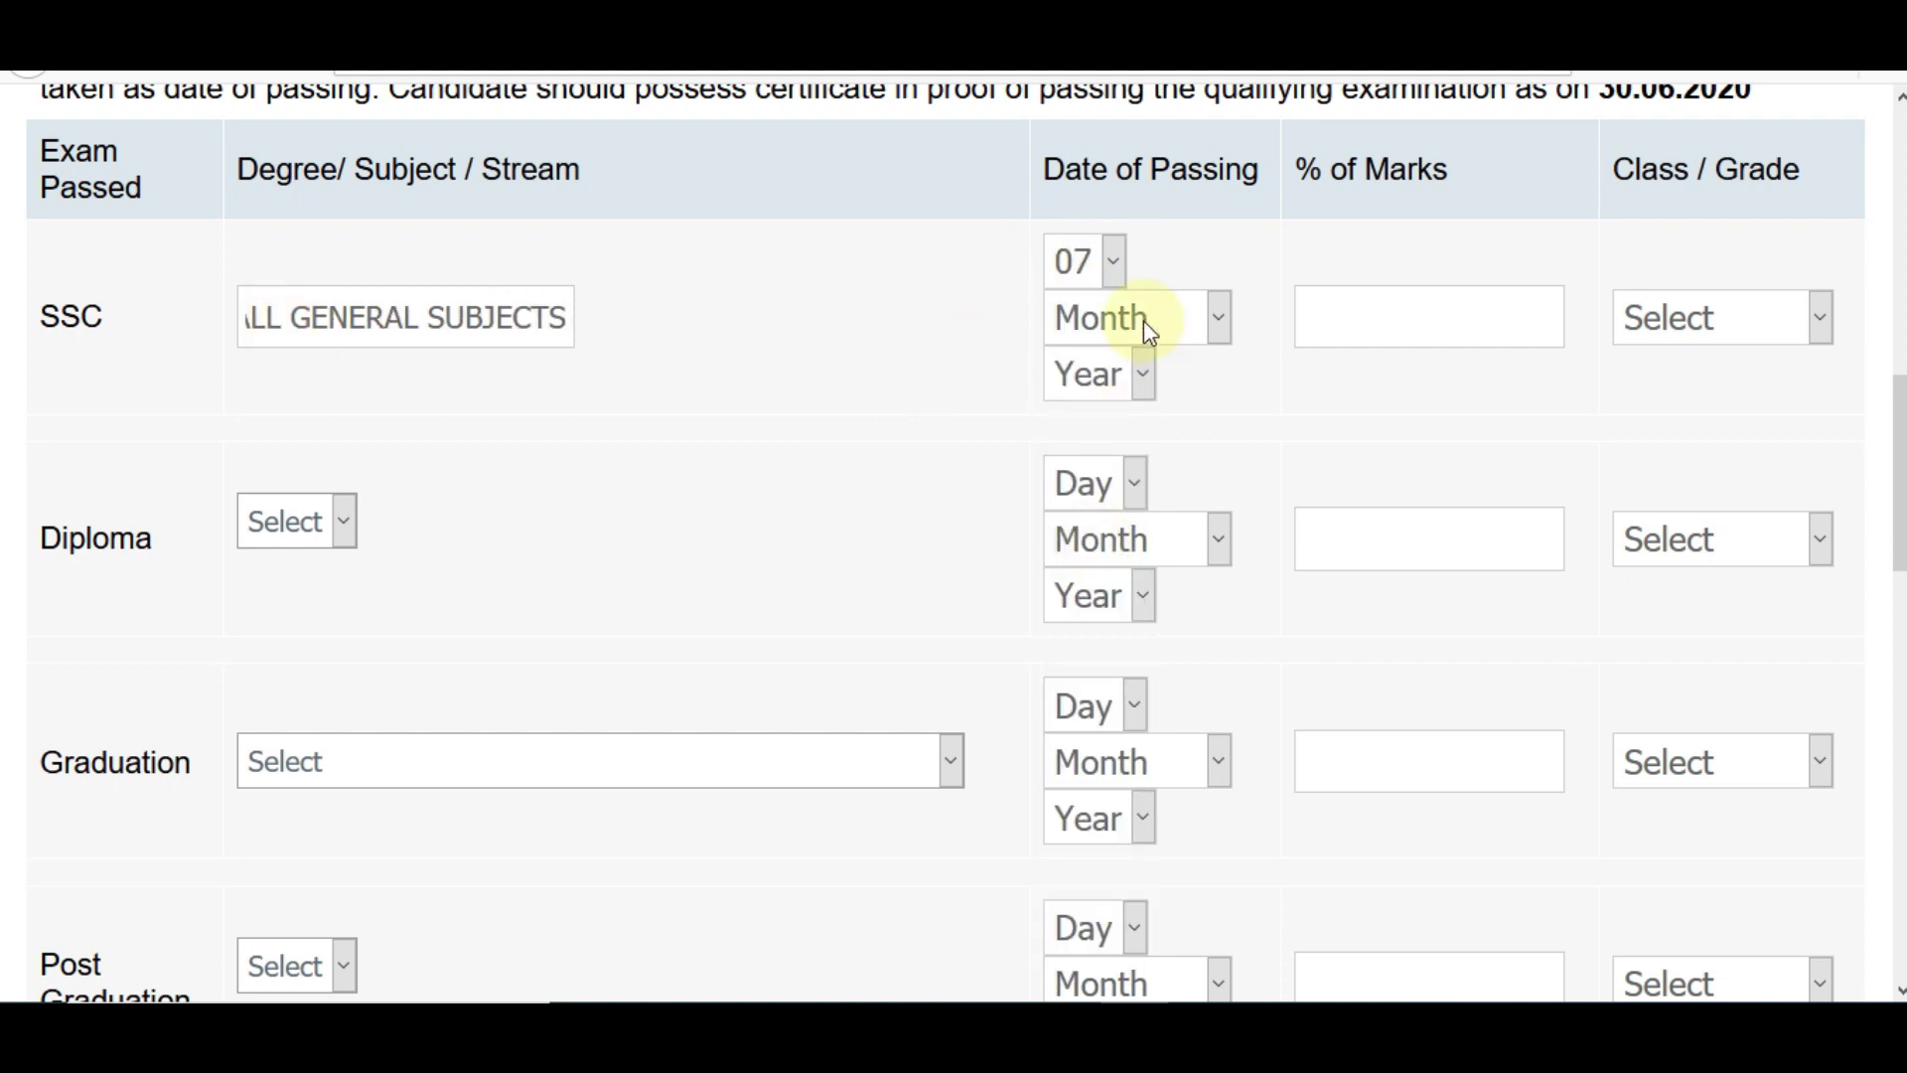
{"action": "left_click", "coordinate": [1132, 319]}
{"action": "left_click", "coordinate": [1112, 571]}
{"action": "left_click", "coordinate": [1135, 376]}
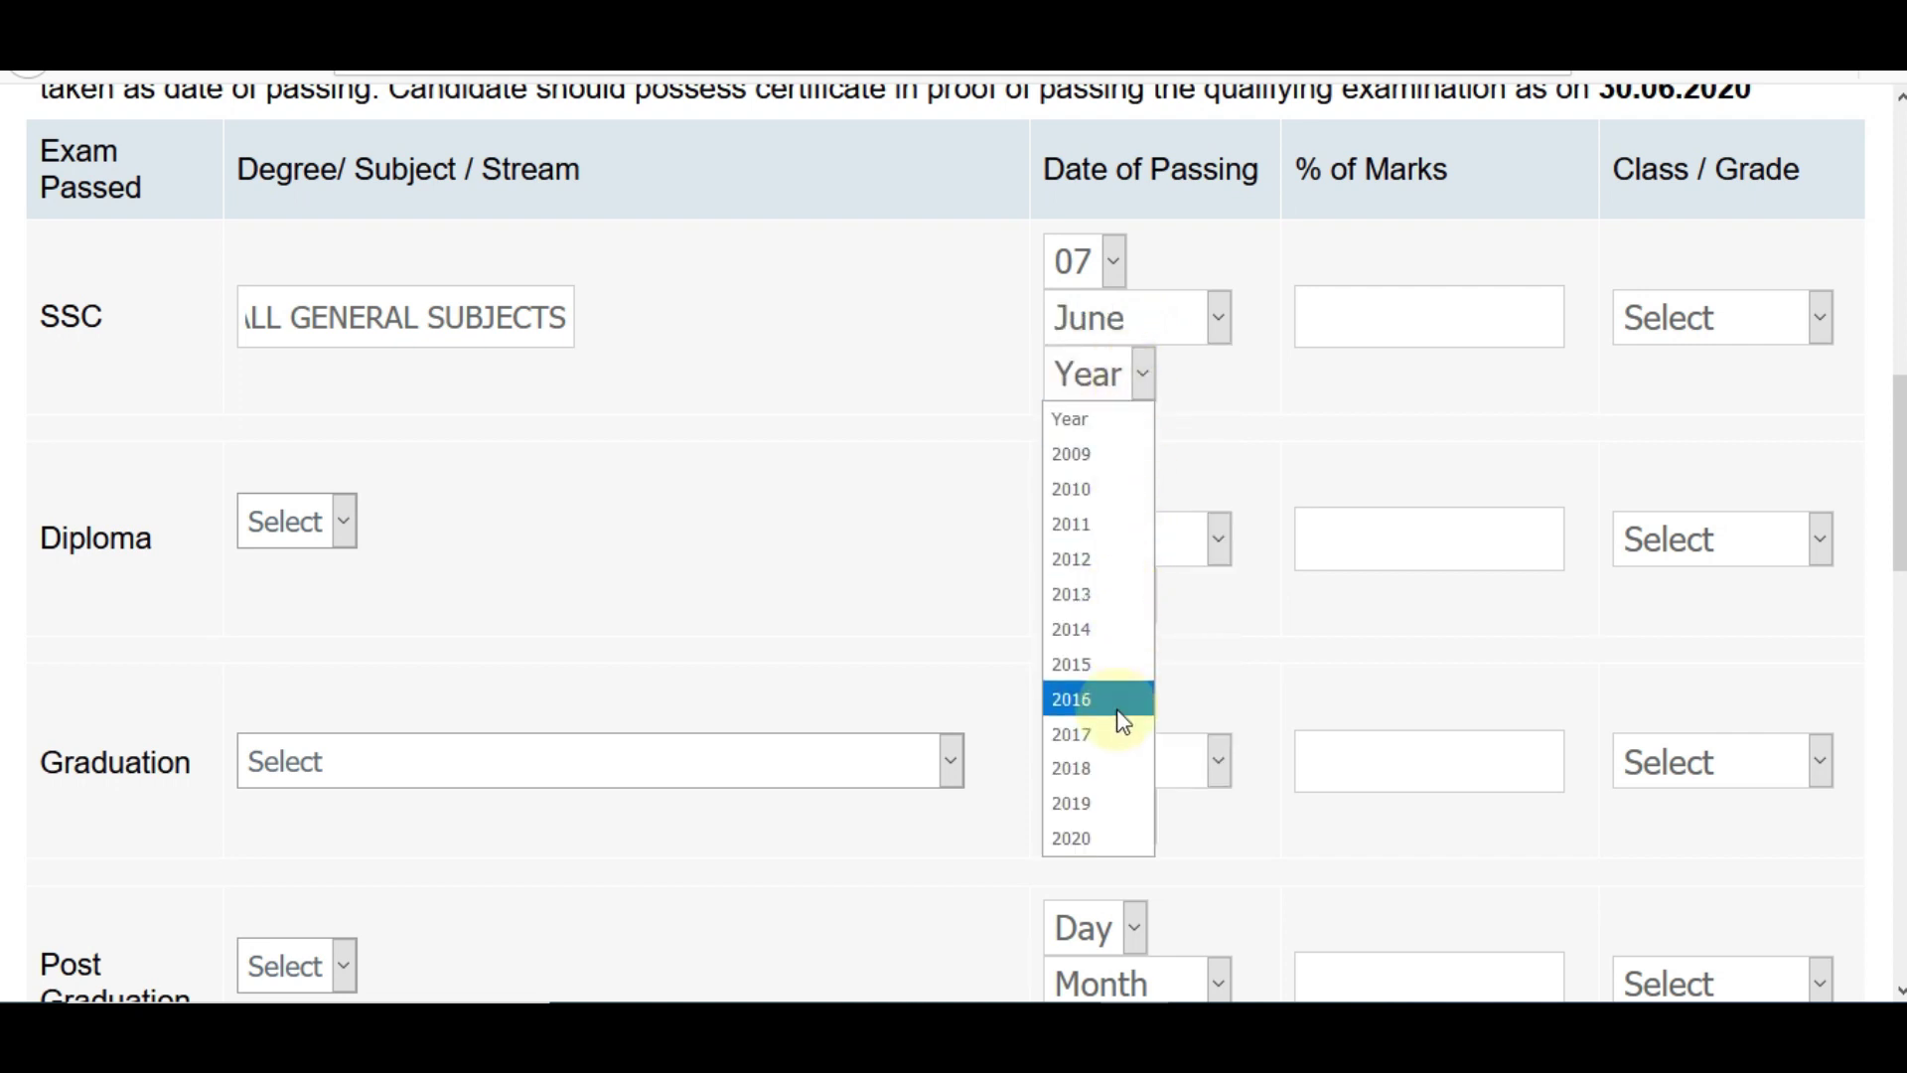
{"action": "left_click", "coordinate": [1126, 496]}
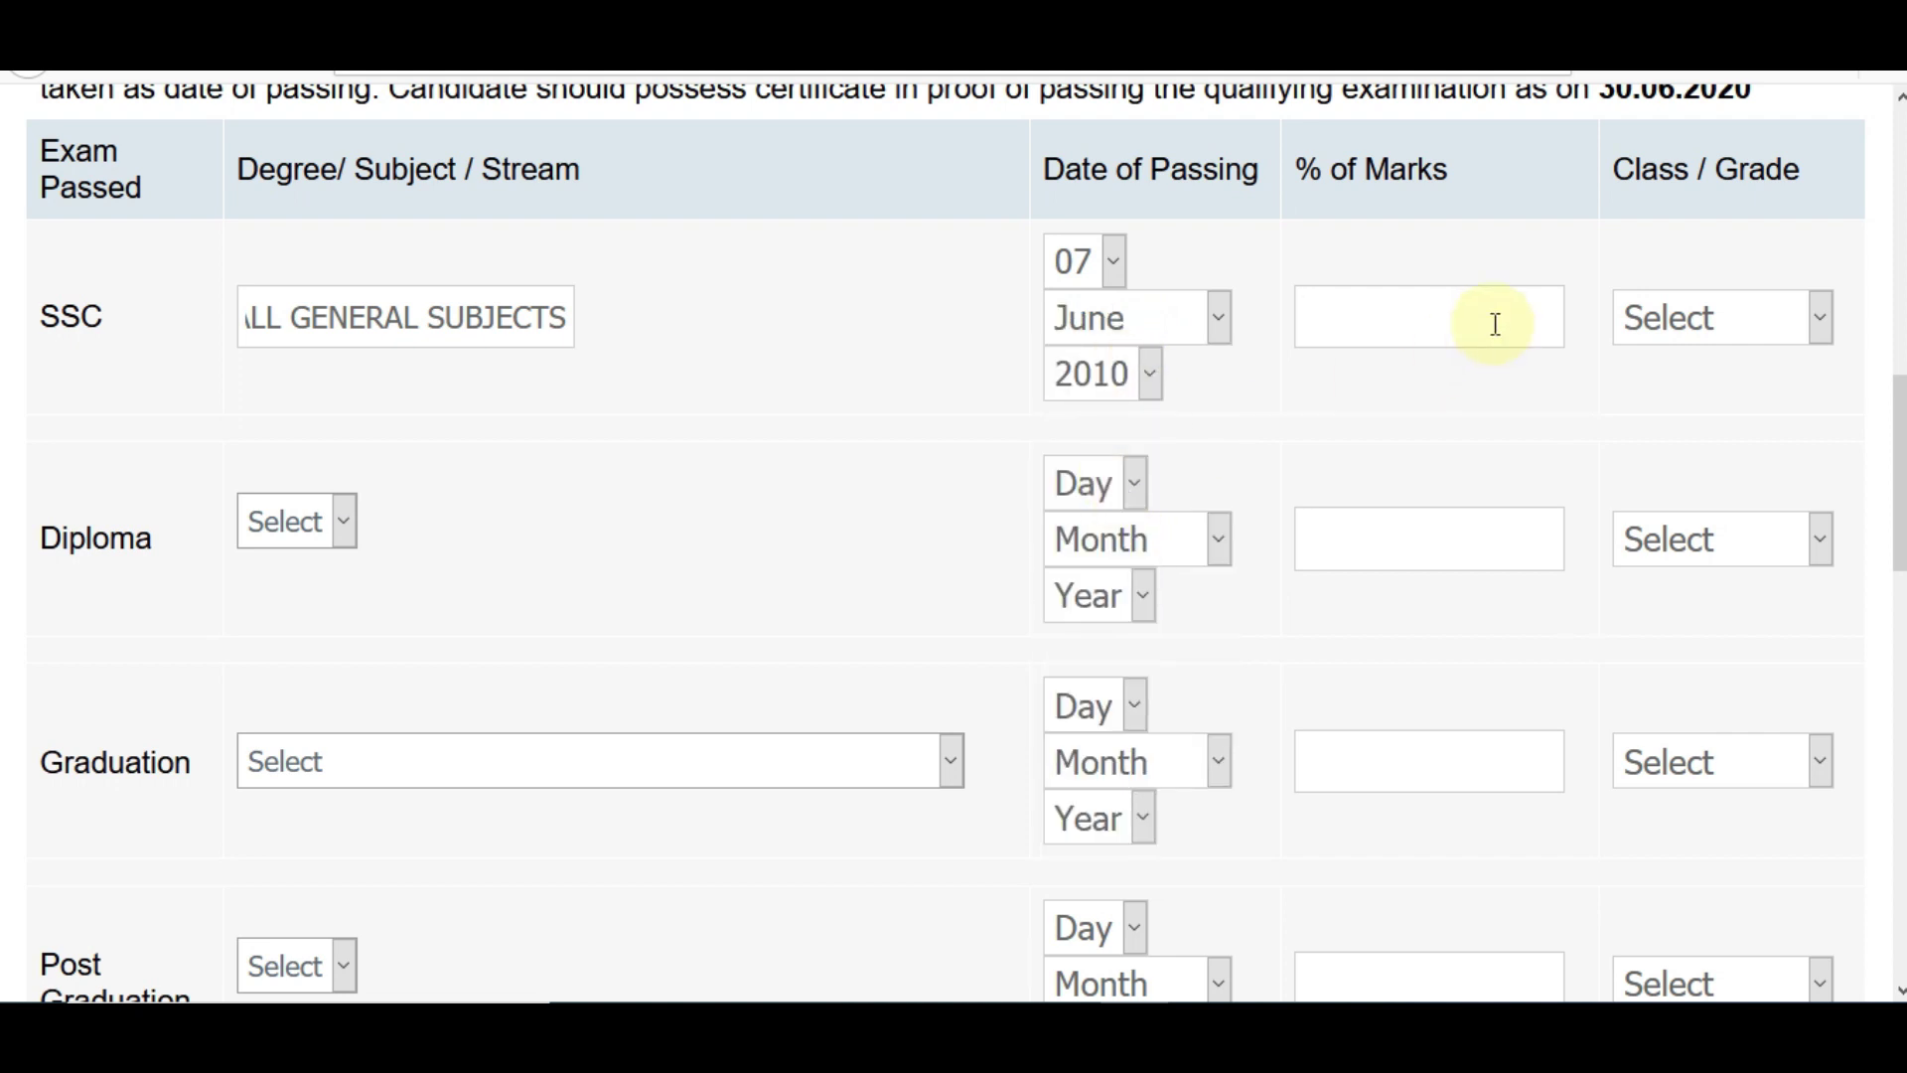
{"action": "left_click", "coordinate": [1495, 324]}
{"action": "type", "text": "80.00"}
{"action": "left_click", "coordinate": [1817, 319]}
{"action": "left_click", "coordinate": [1750, 395]}
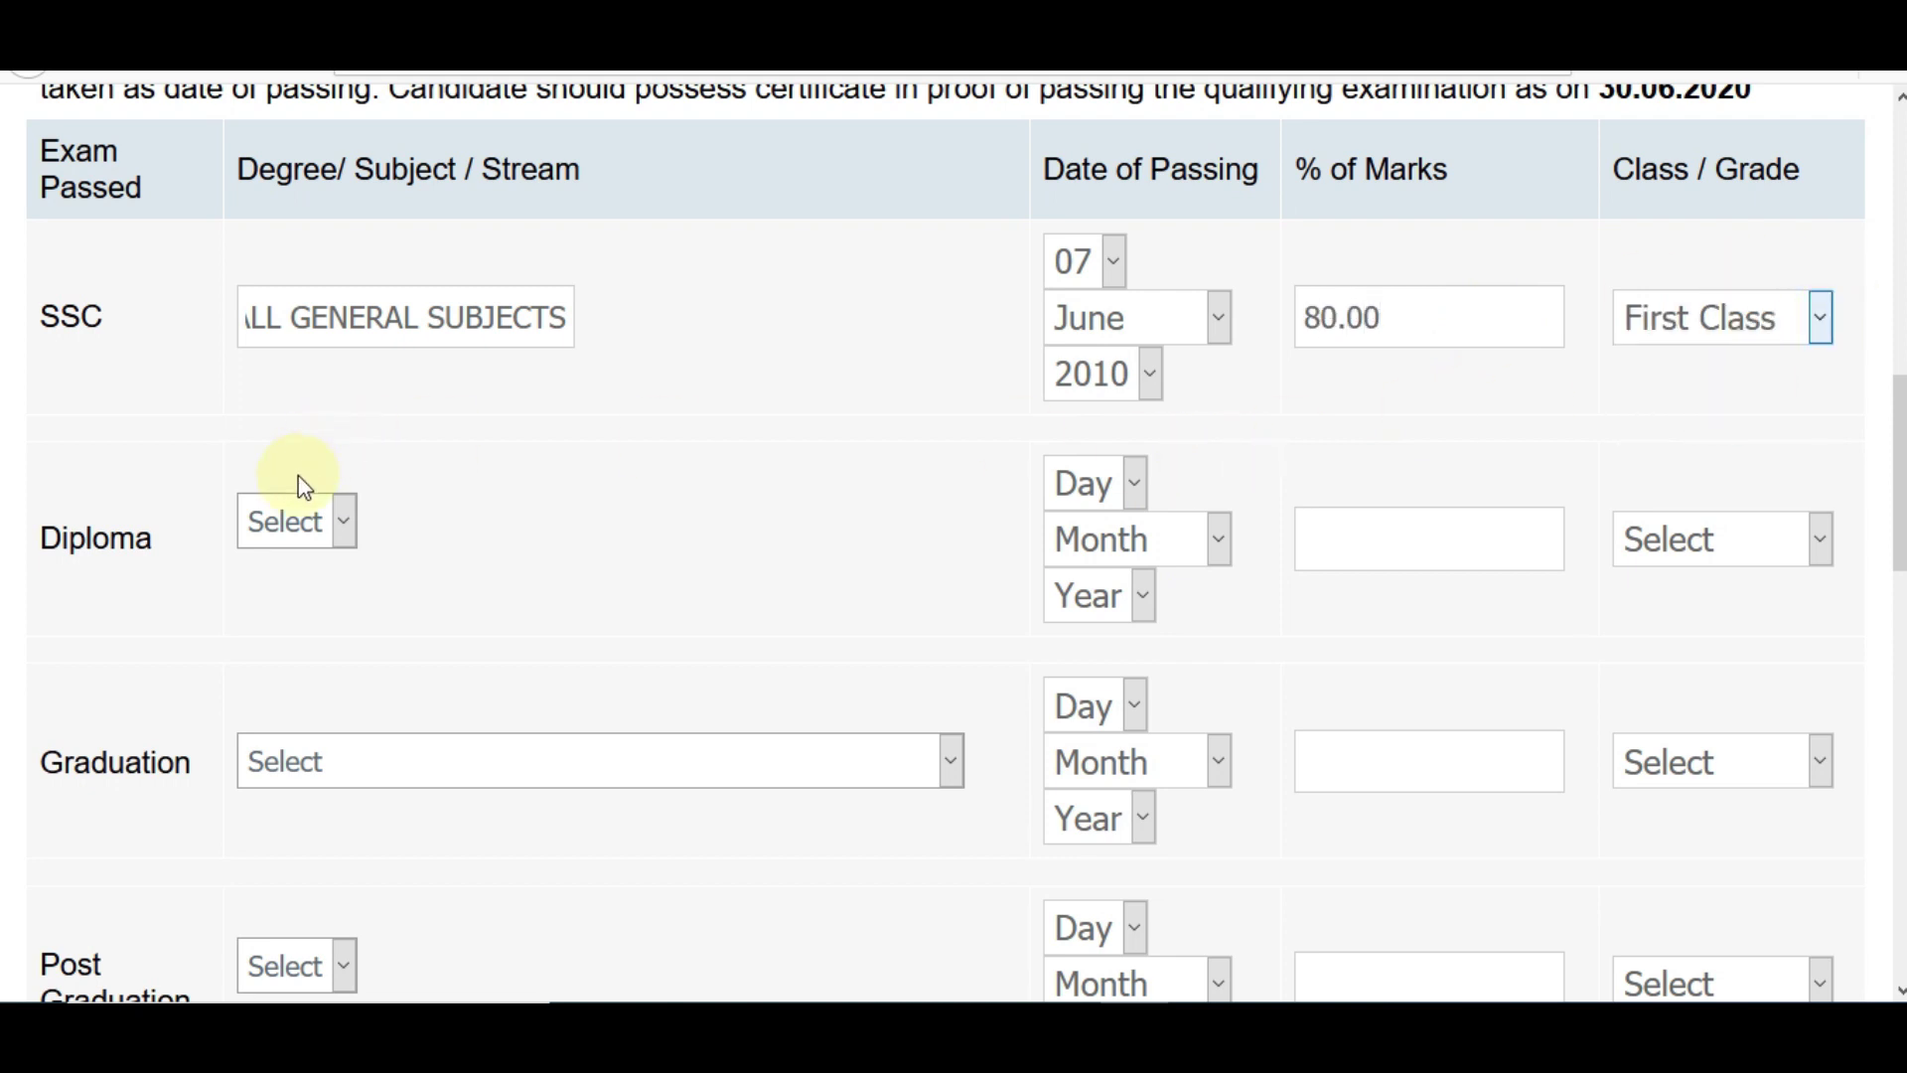
- Try Others for the Diploma degree, then reset it to no selection
{"action": "left_click", "coordinate": [306, 520]}
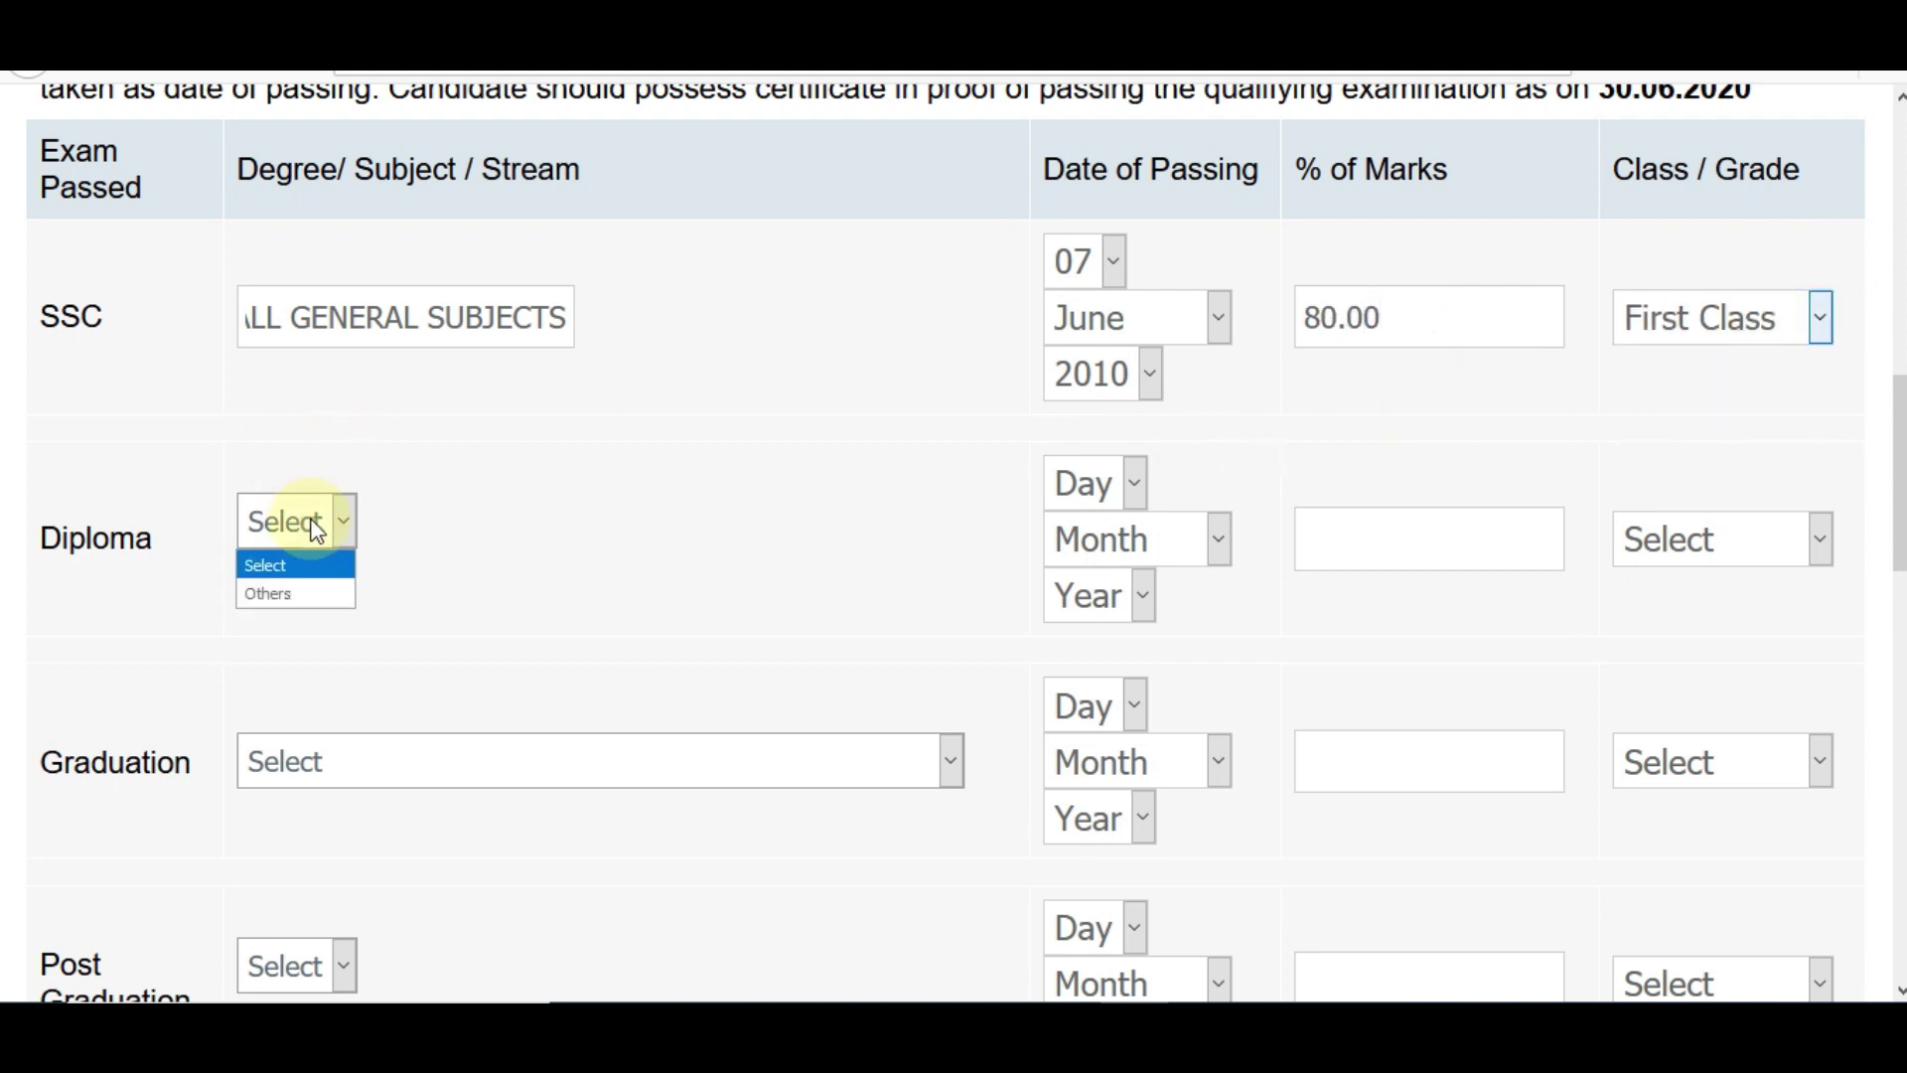
{"action": "left_click", "coordinate": [311, 594]}
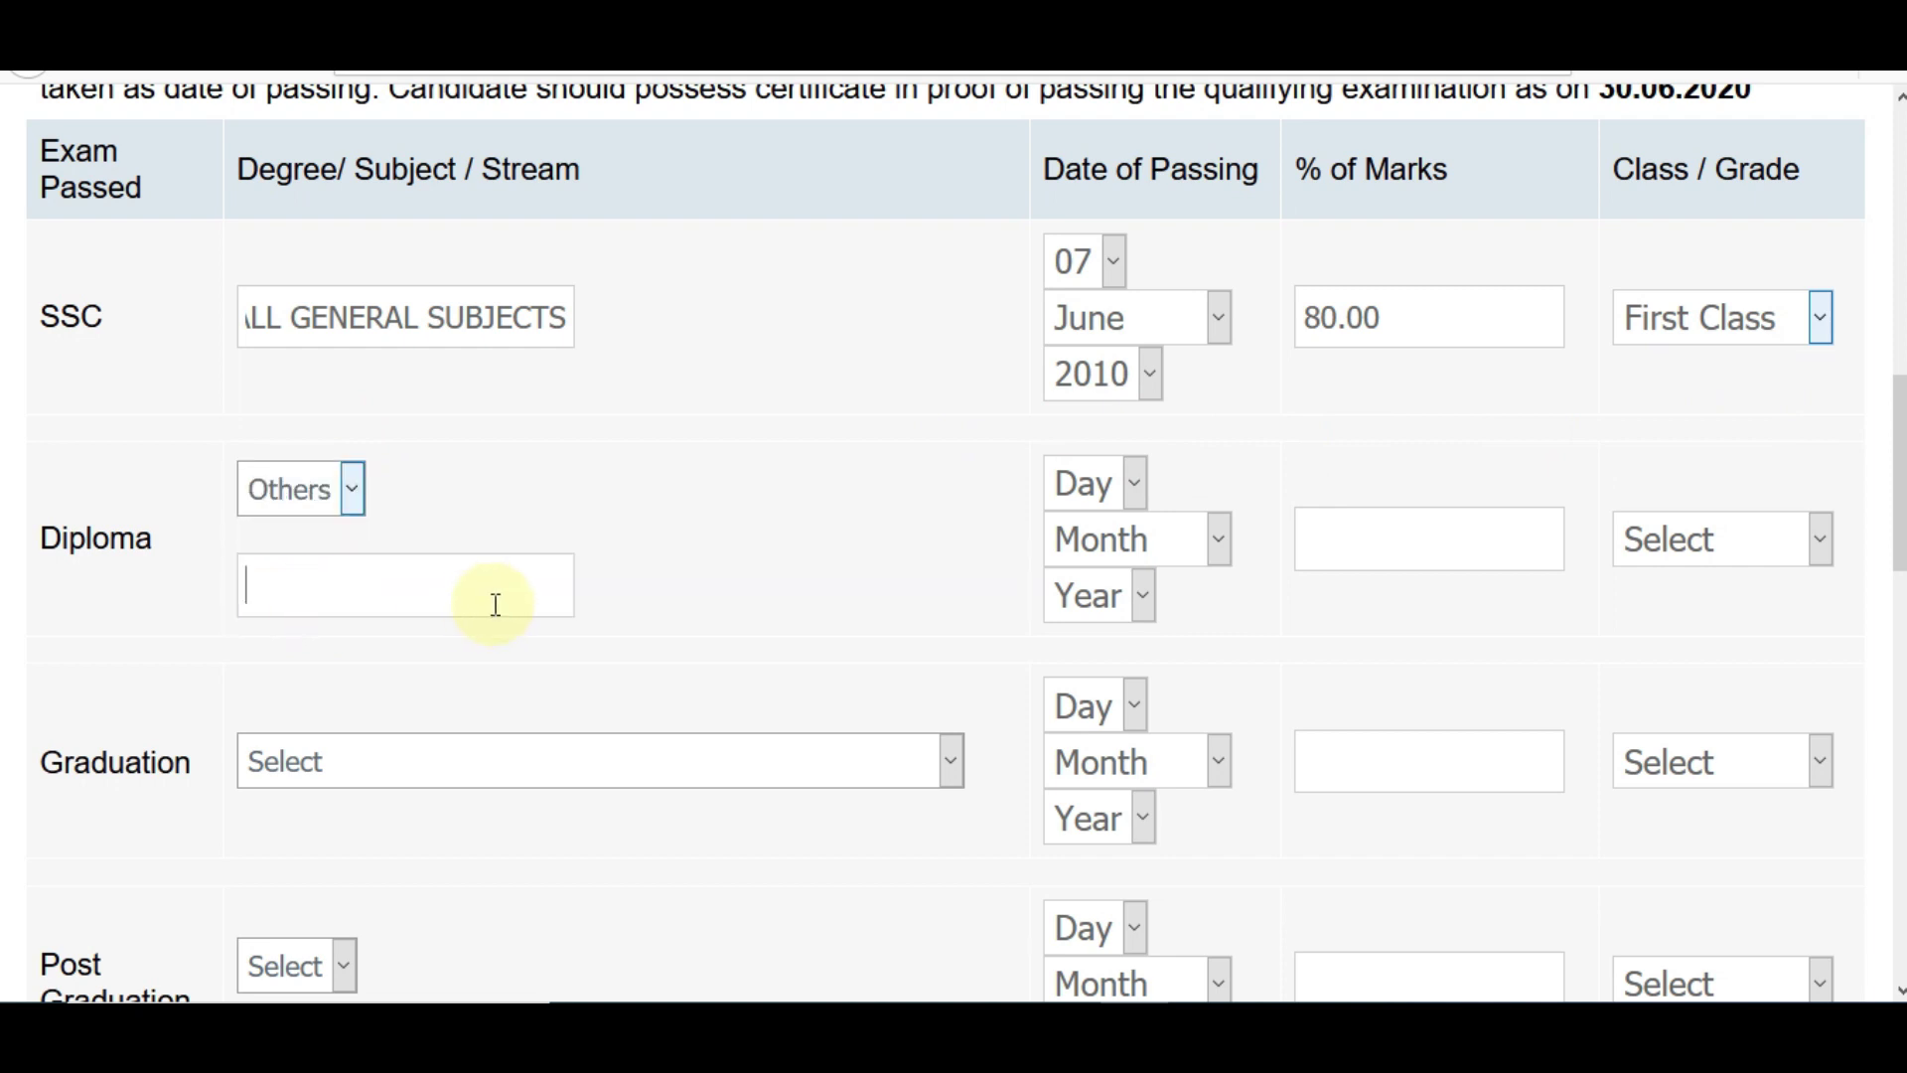
{"action": "left_click", "coordinate": [286, 490]}
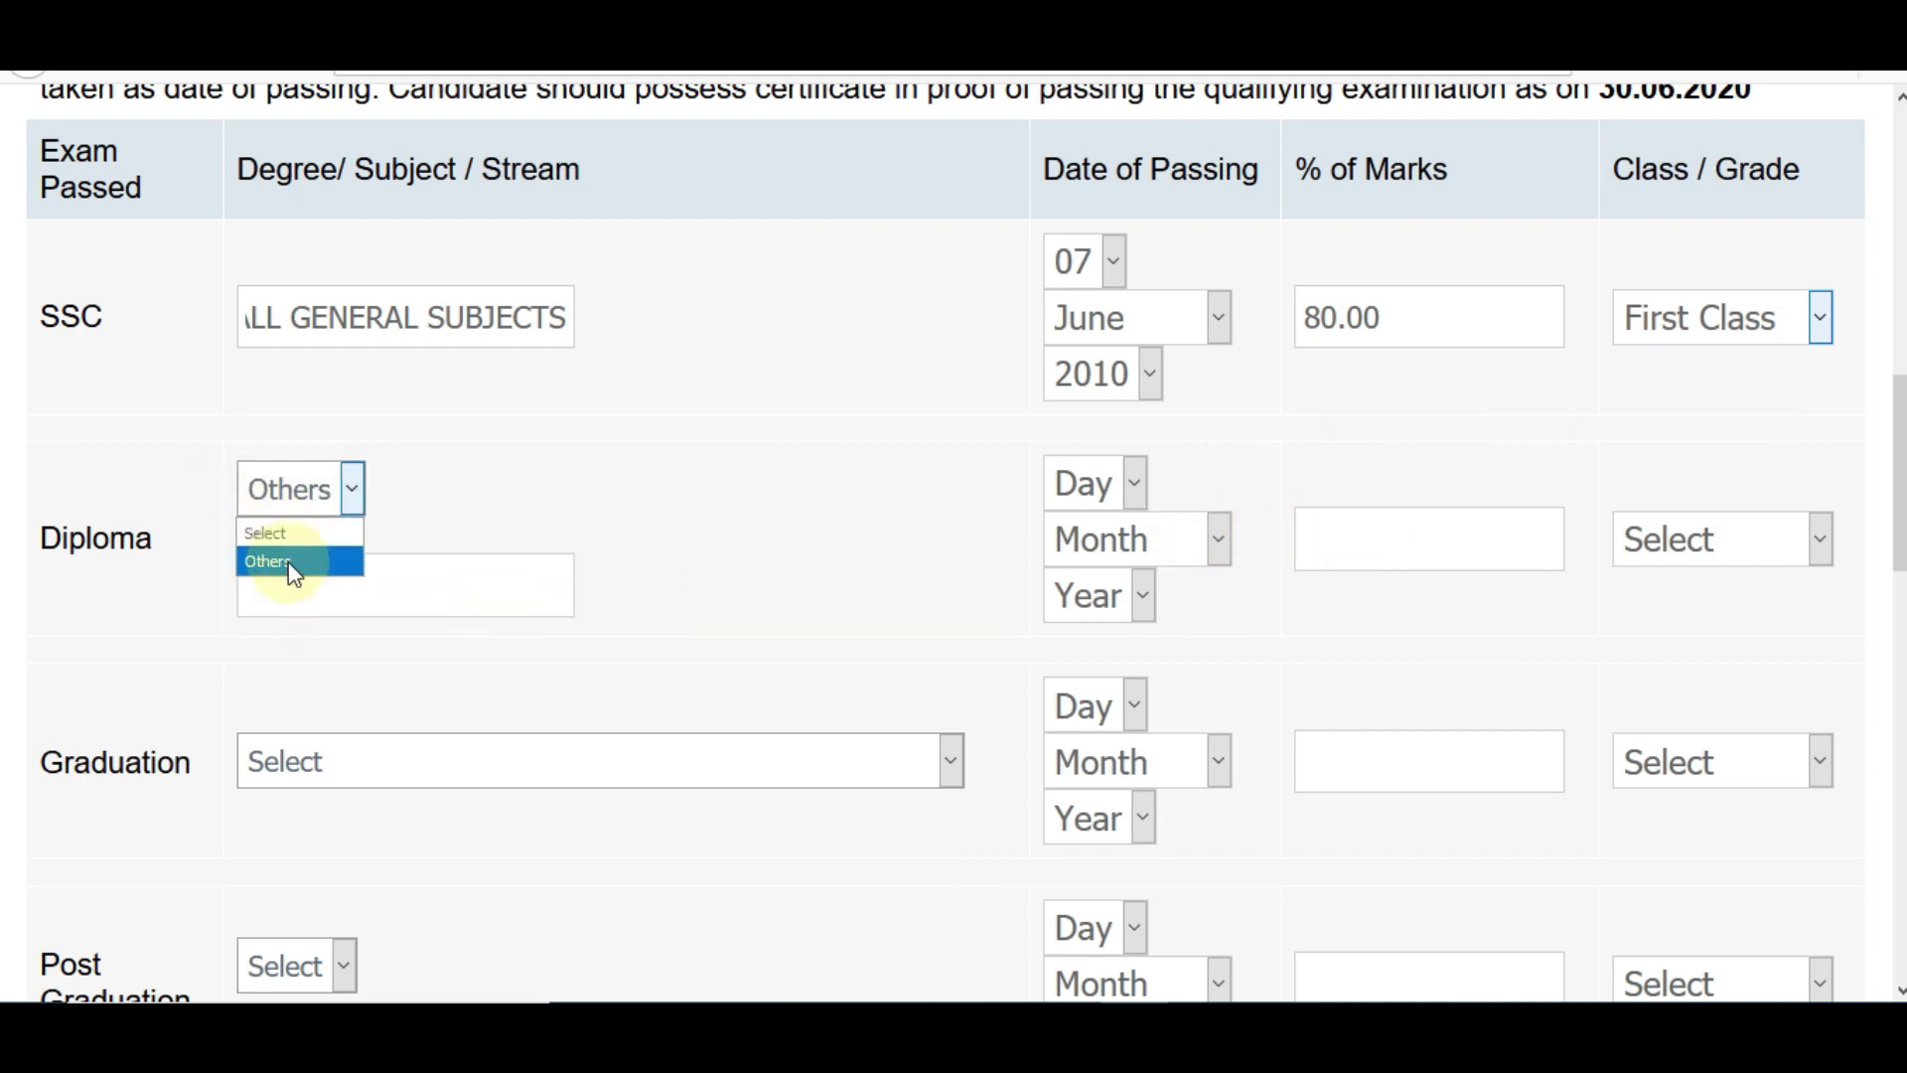
{"action": "left_click", "coordinate": [282, 535]}
- Enter Graduation as B.Tech in Mechanical, passed 14 June 2018, 70.00 marks, First Class
{"action": "left_click", "coordinate": [418, 747]}
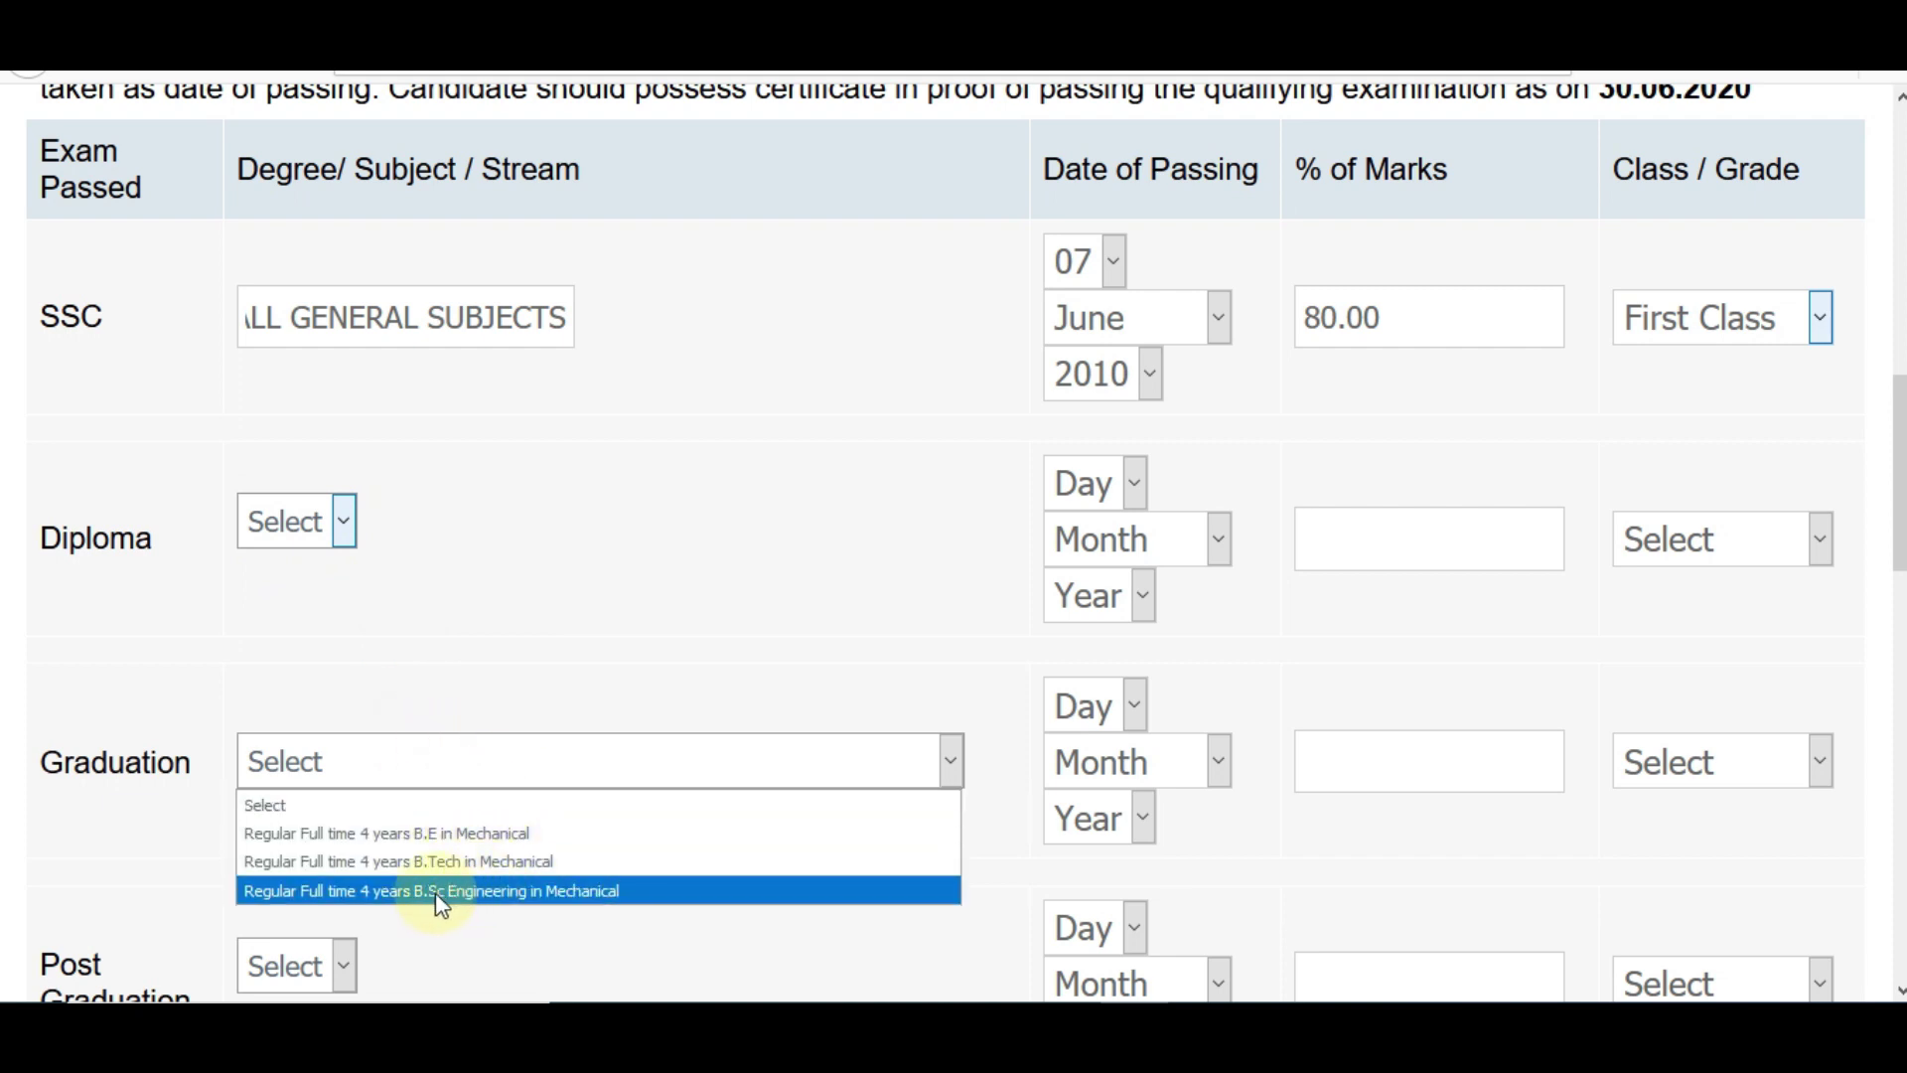
{"action": "left_click", "coordinate": [484, 866]}
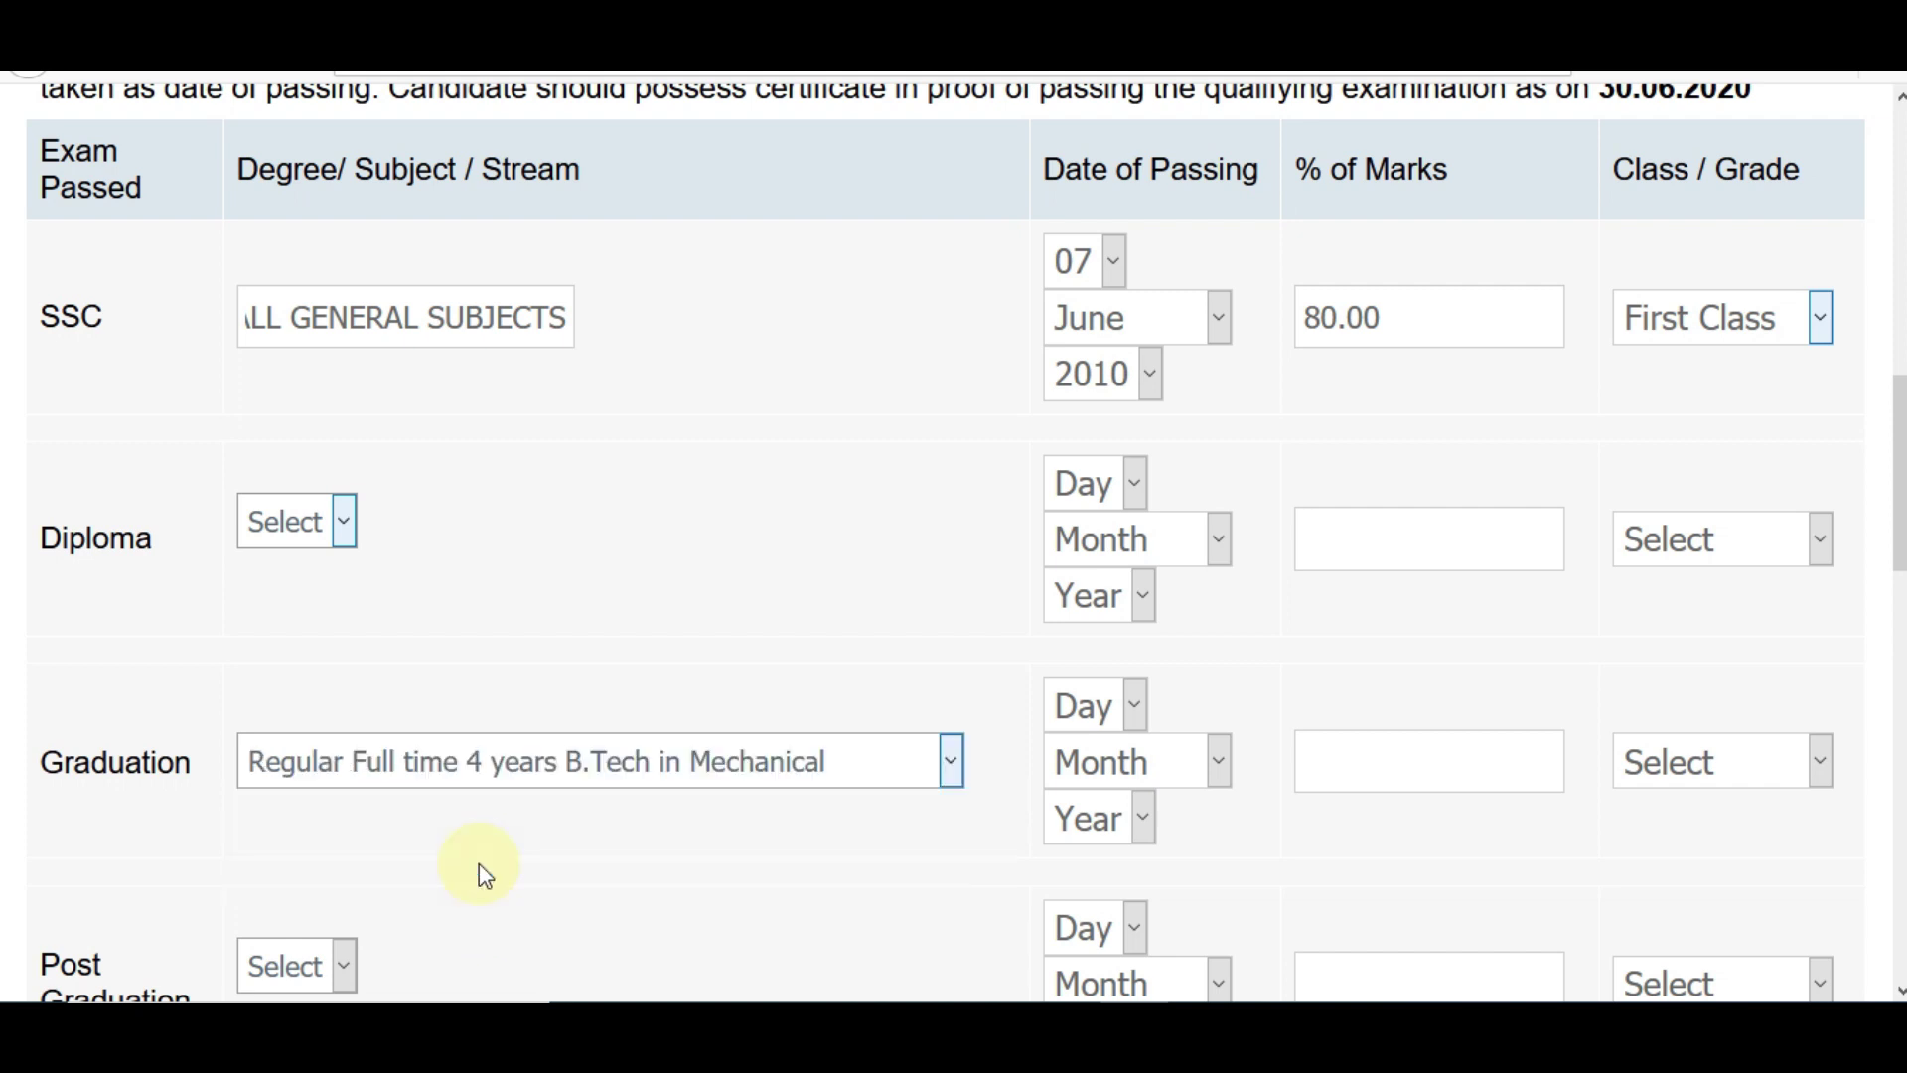
{"action": "left_click", "coordinate": [1115, 705]}
{"action": "left_click", "coordinate": [1092, 619]}
{"action": "left_click", "coordinate": [1136, 761]}
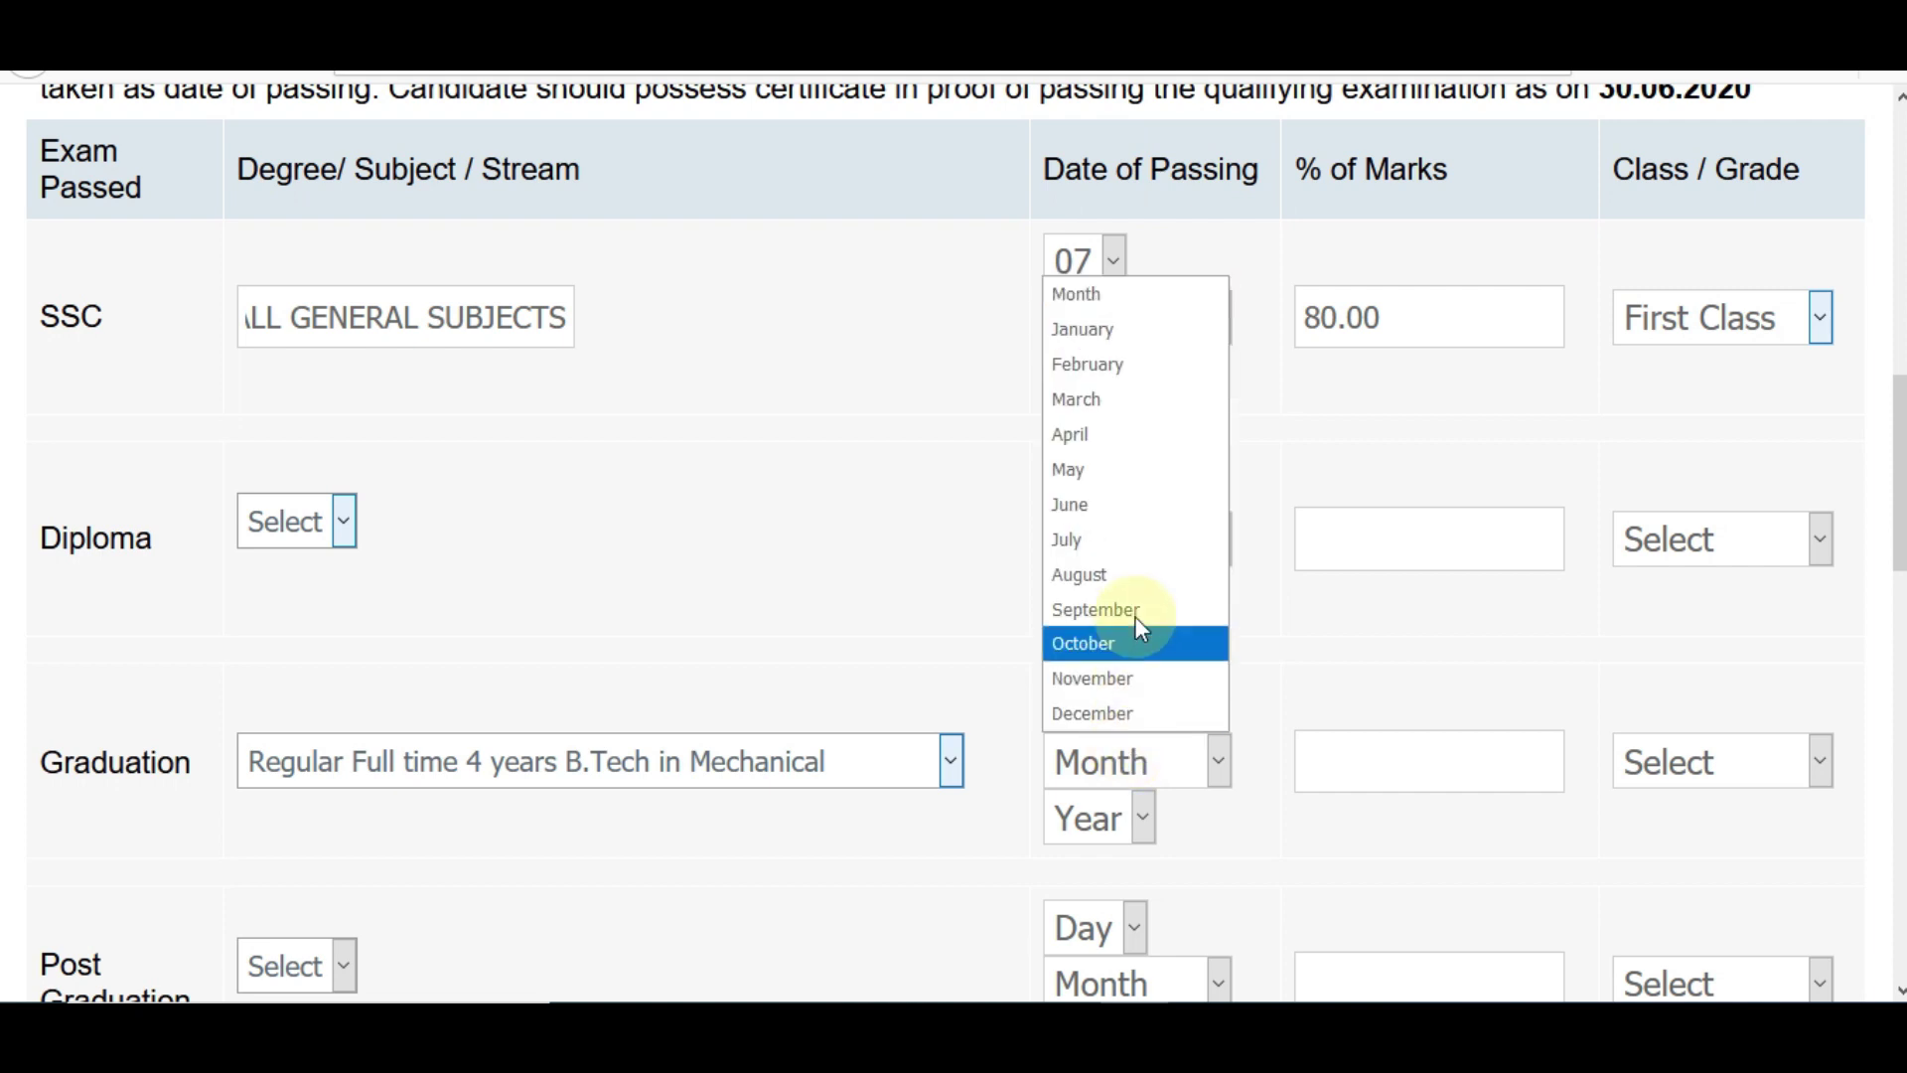
{"action": "left_click", "coordinate": [1117, 501]}
{"action": "left_click", "coordinate": [1123, 835]}
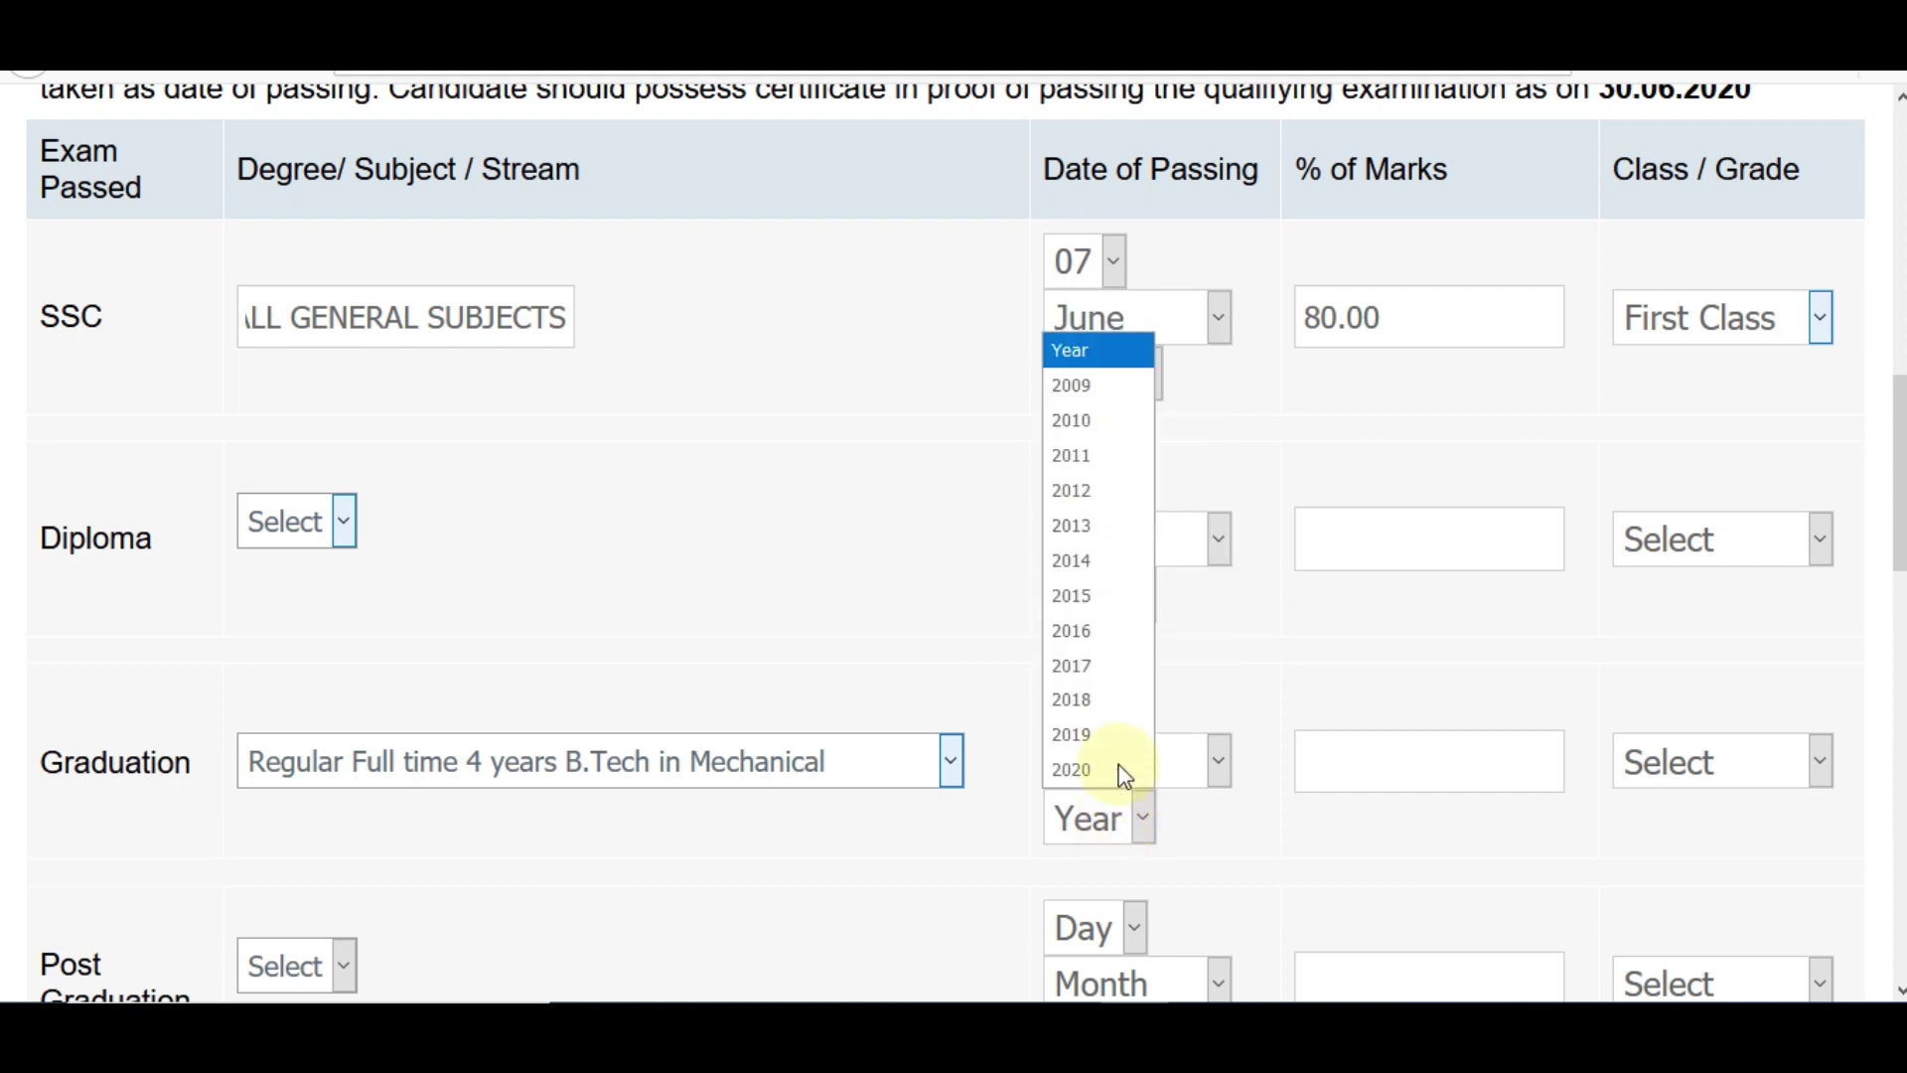
{"action": "left_click", "coordinate": [1116, 700]}
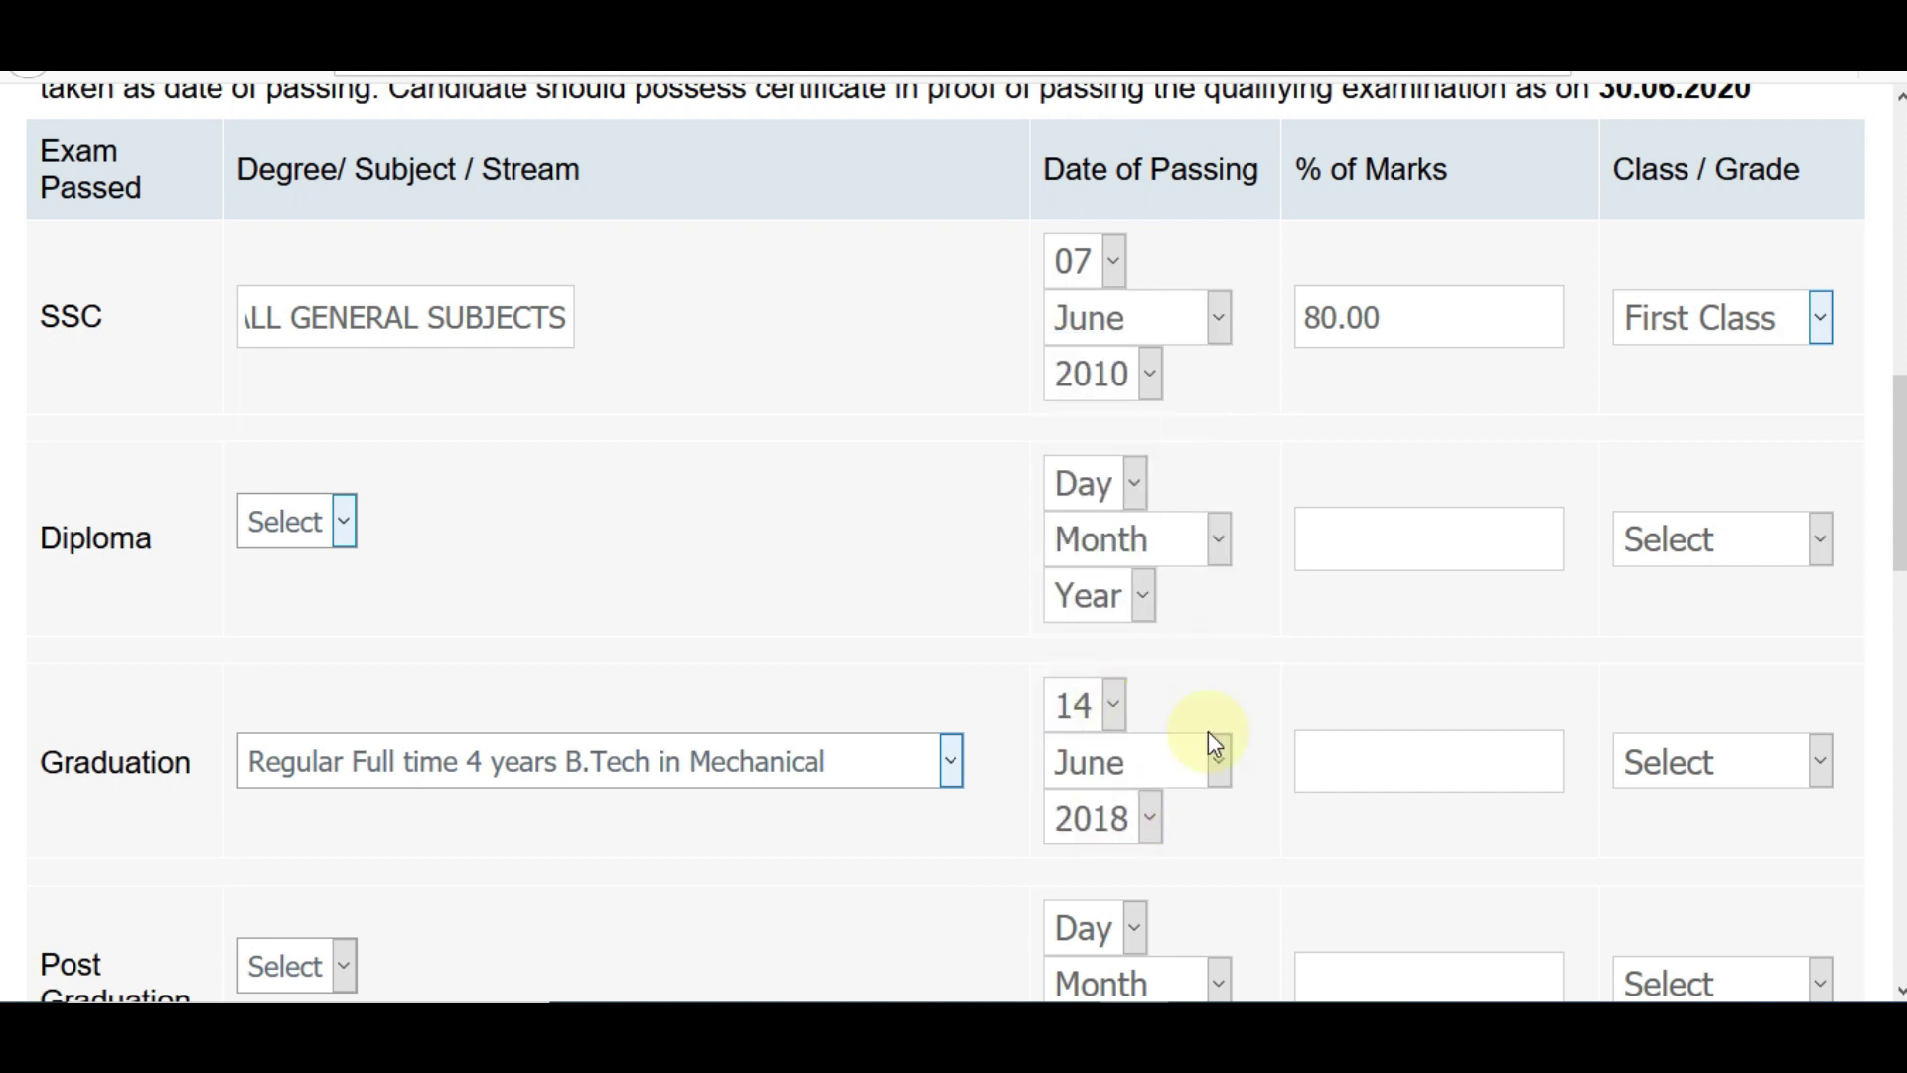
{"action": "left_click", "coordinate": [1412, 766]}
{"action": "type", "text": "70.00"}
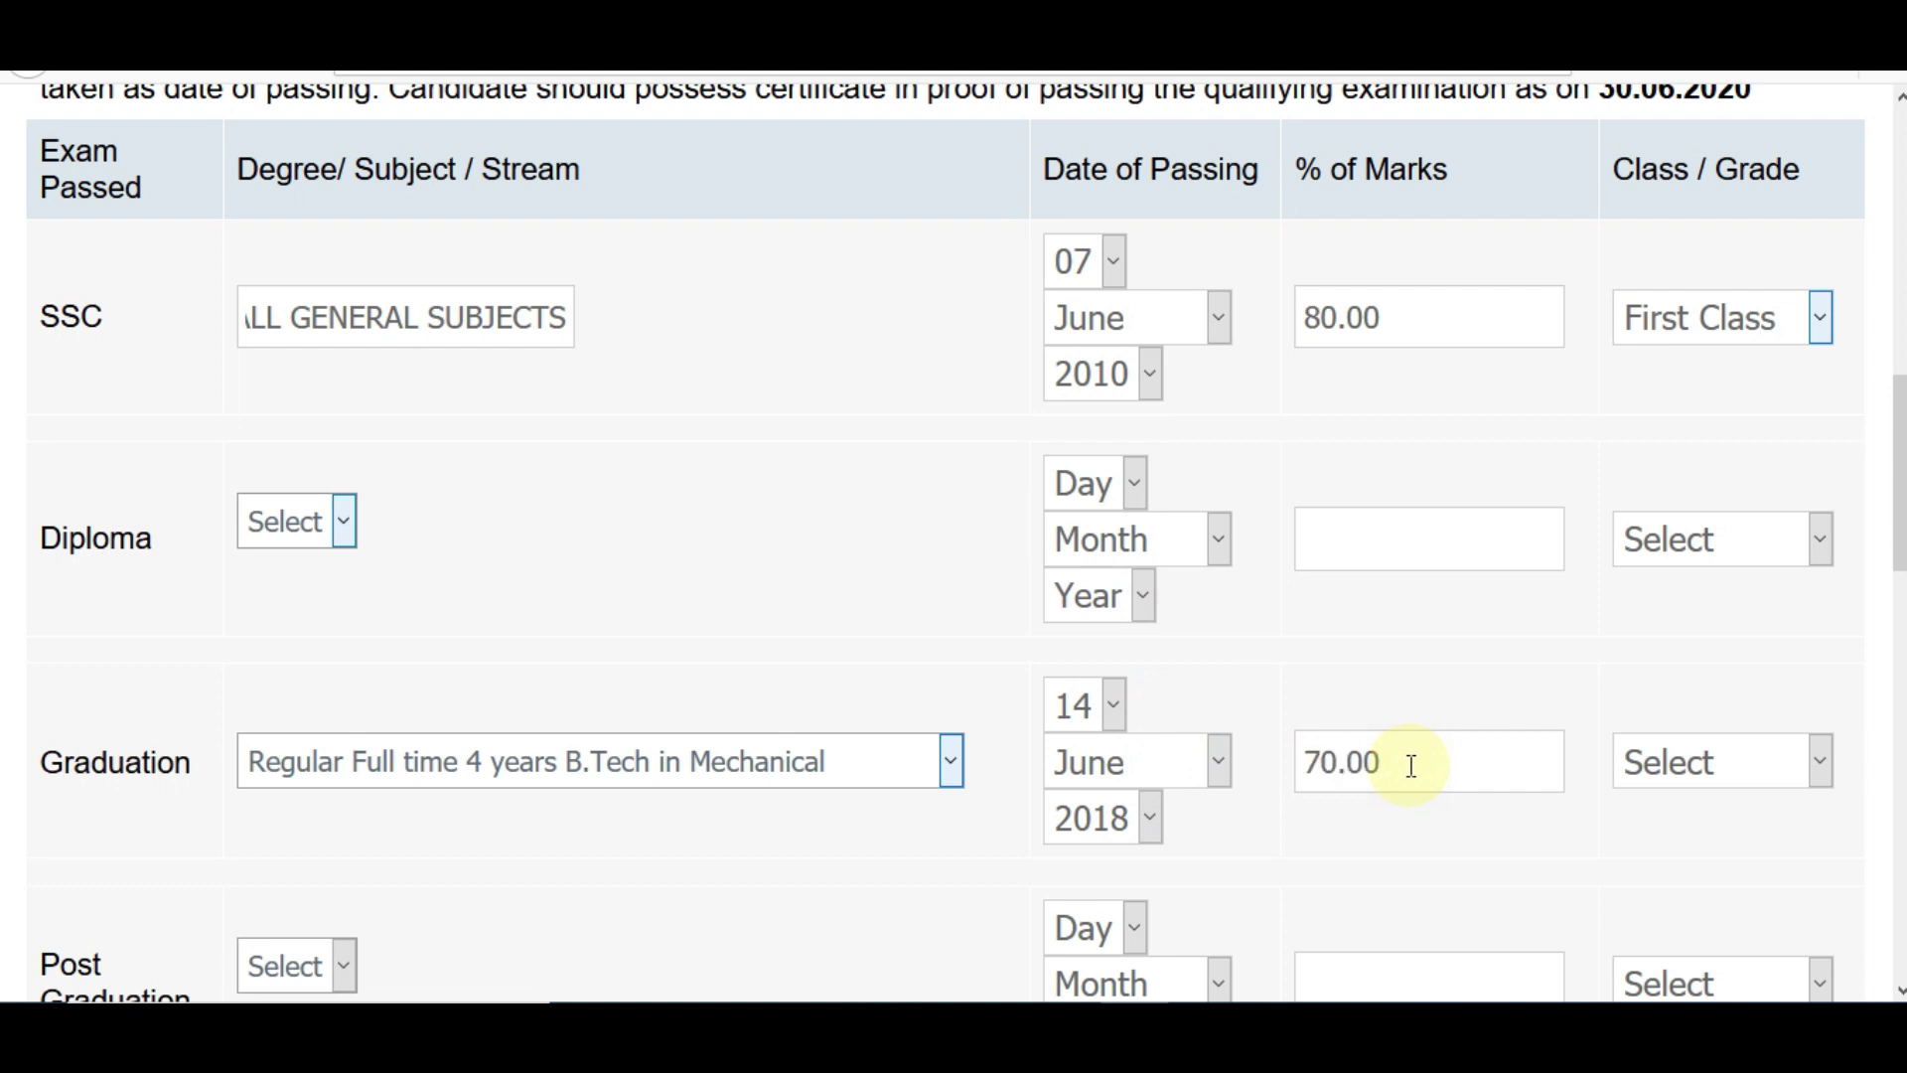
{"action": "left_click", "coordinate": [1657, 757]}
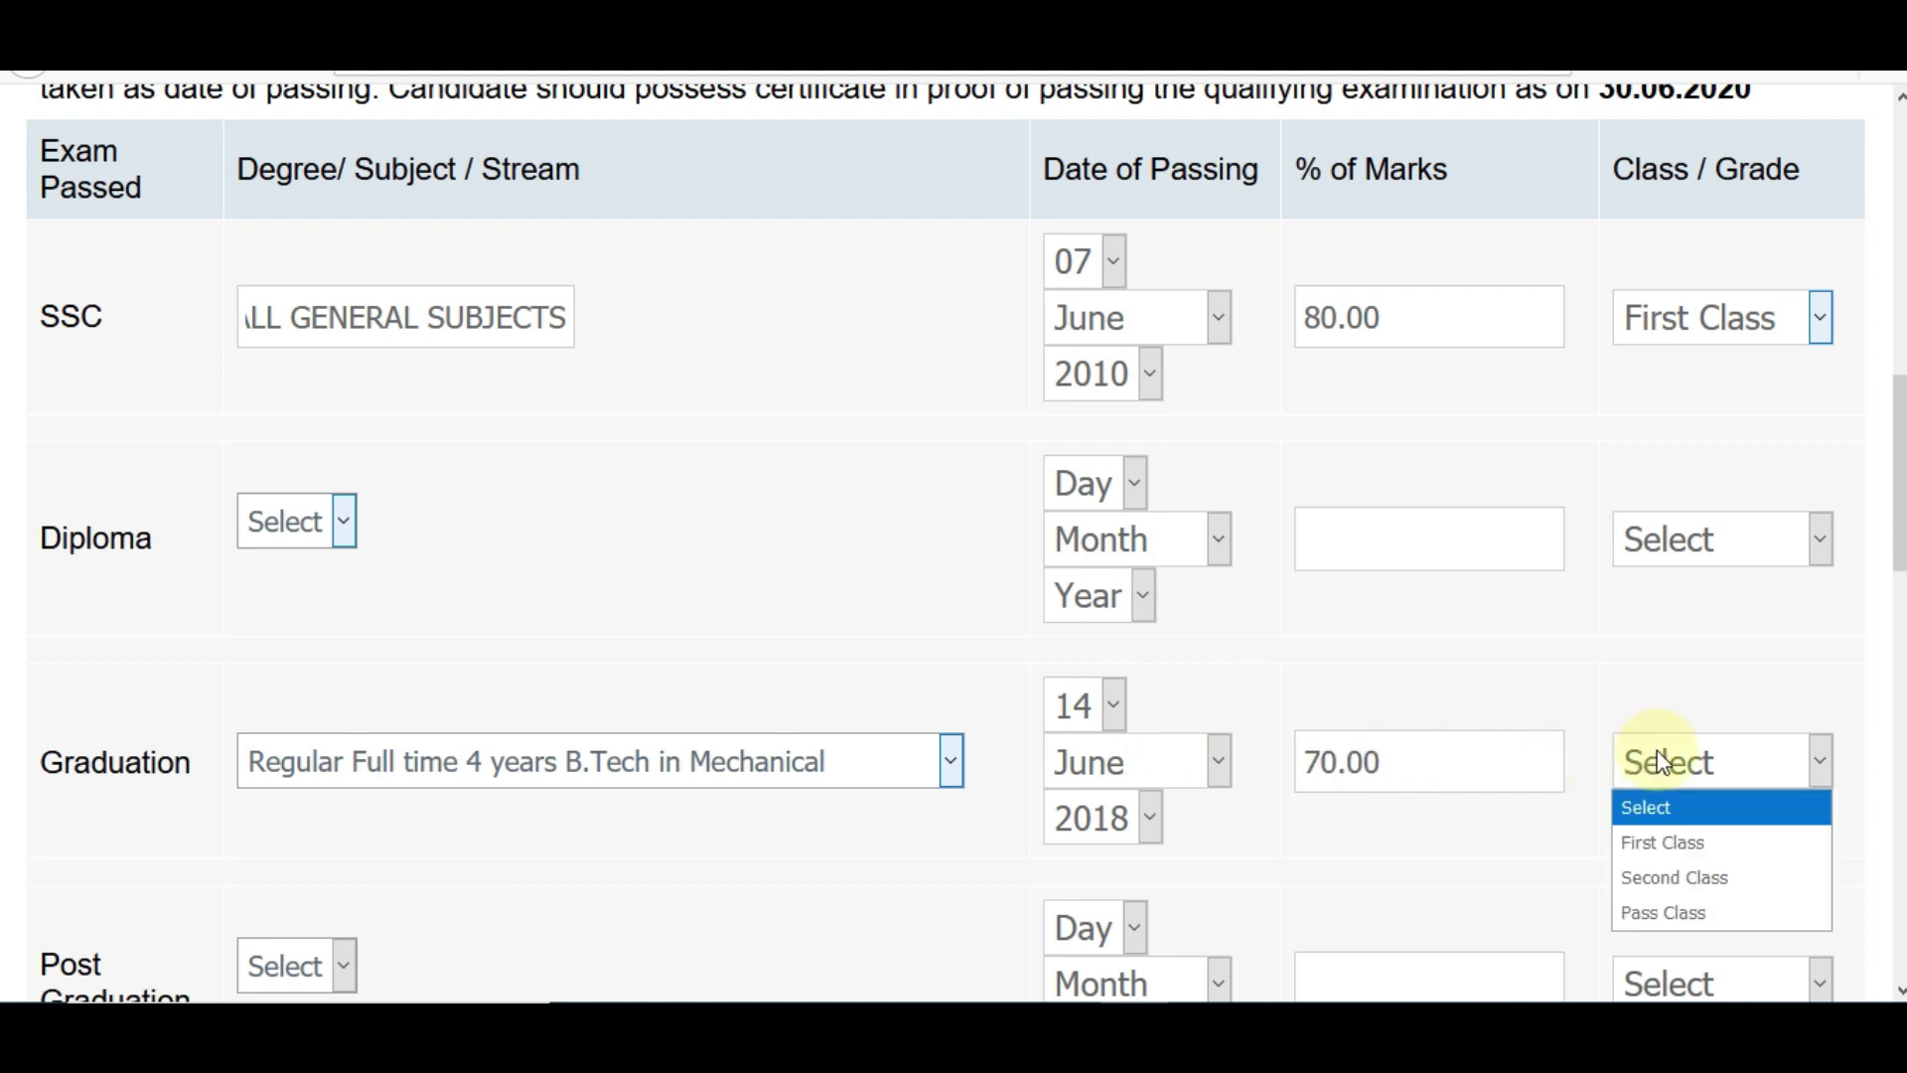
{"action": "left_click", "coordinate": [1637, 842]}
- Leave Post Graduation unselected after trying Others, and scroll down to Work Experience
{"action": "scroll", "coordinate": [469, 584], "scroll_direction": "down", "scroll_amount": 4}
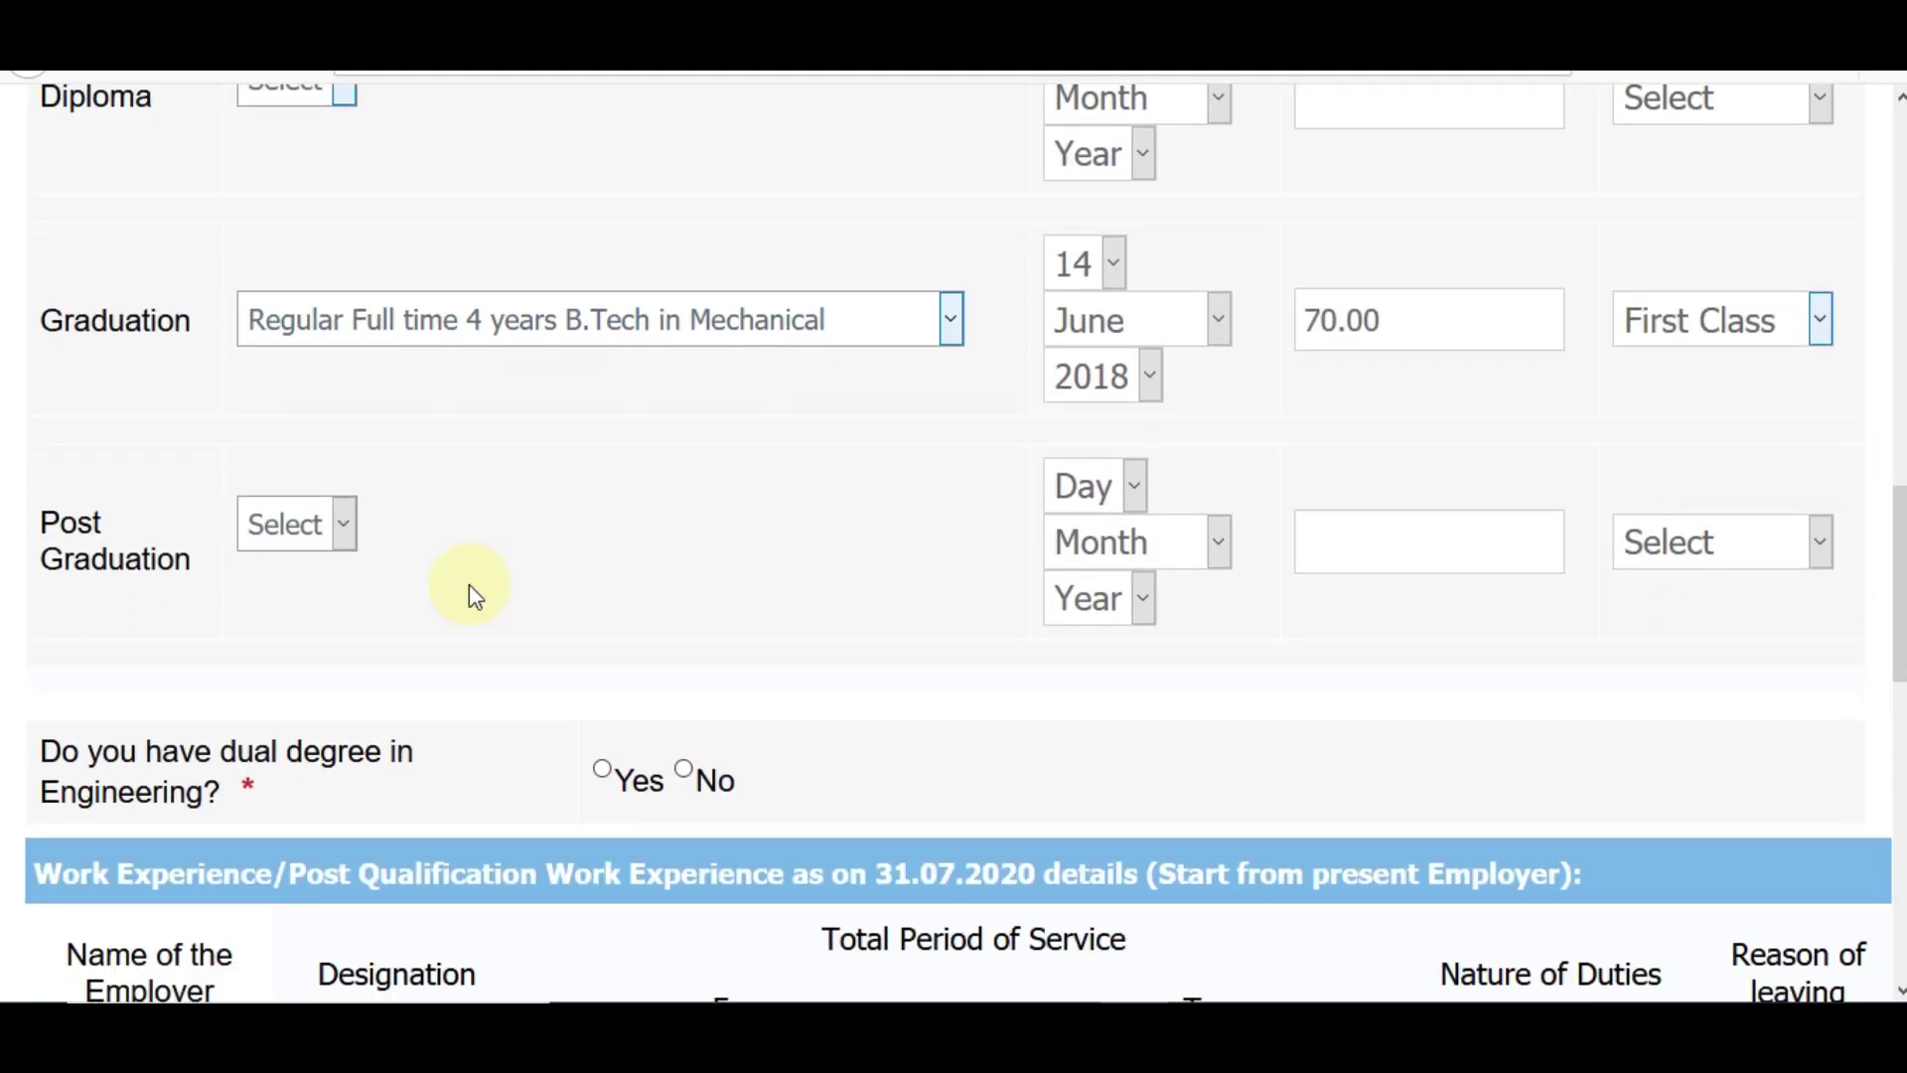
{"action": "left_click", "coordinate": [310, 526]}
{"action": "left_click", "coordinate": [313, 599]}
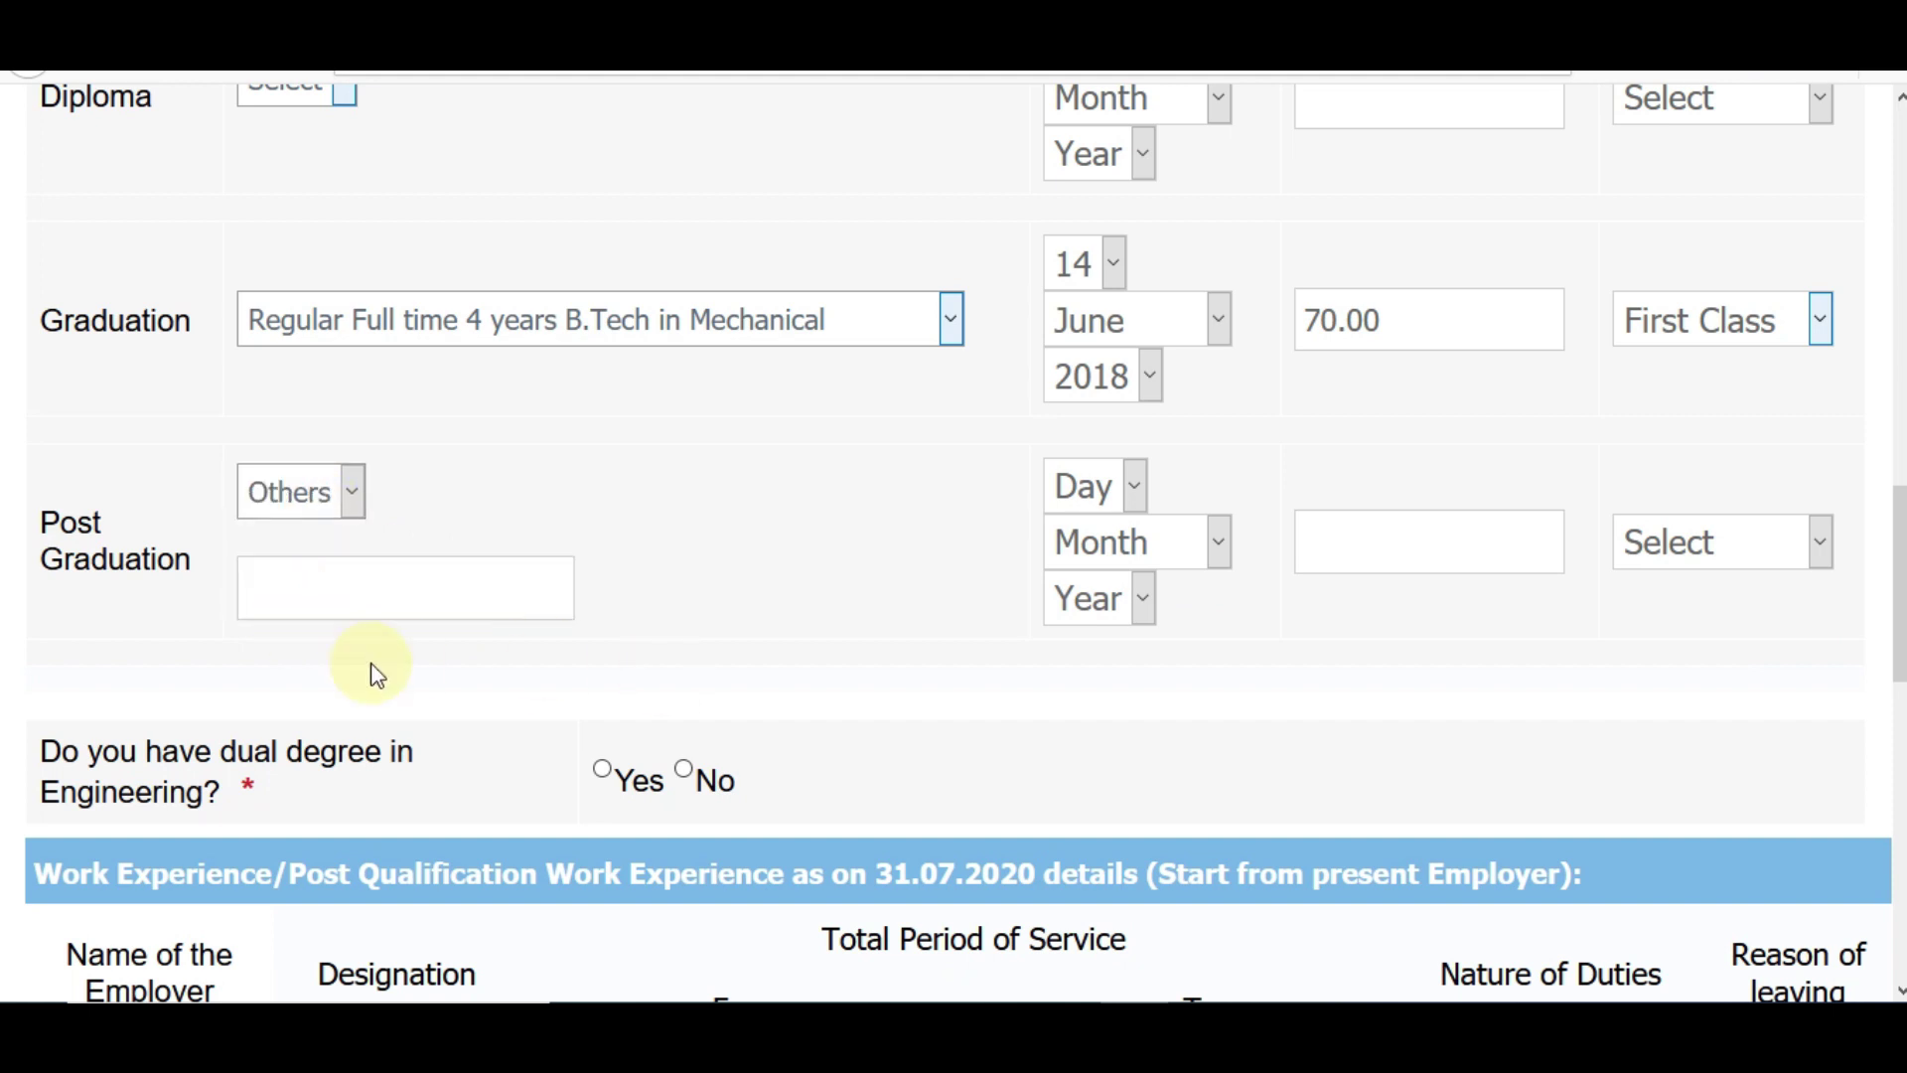
{"action": "left_click", "coordinate": [350, 492]}
{"action": "left_click", "coordinate": [353, 532]}
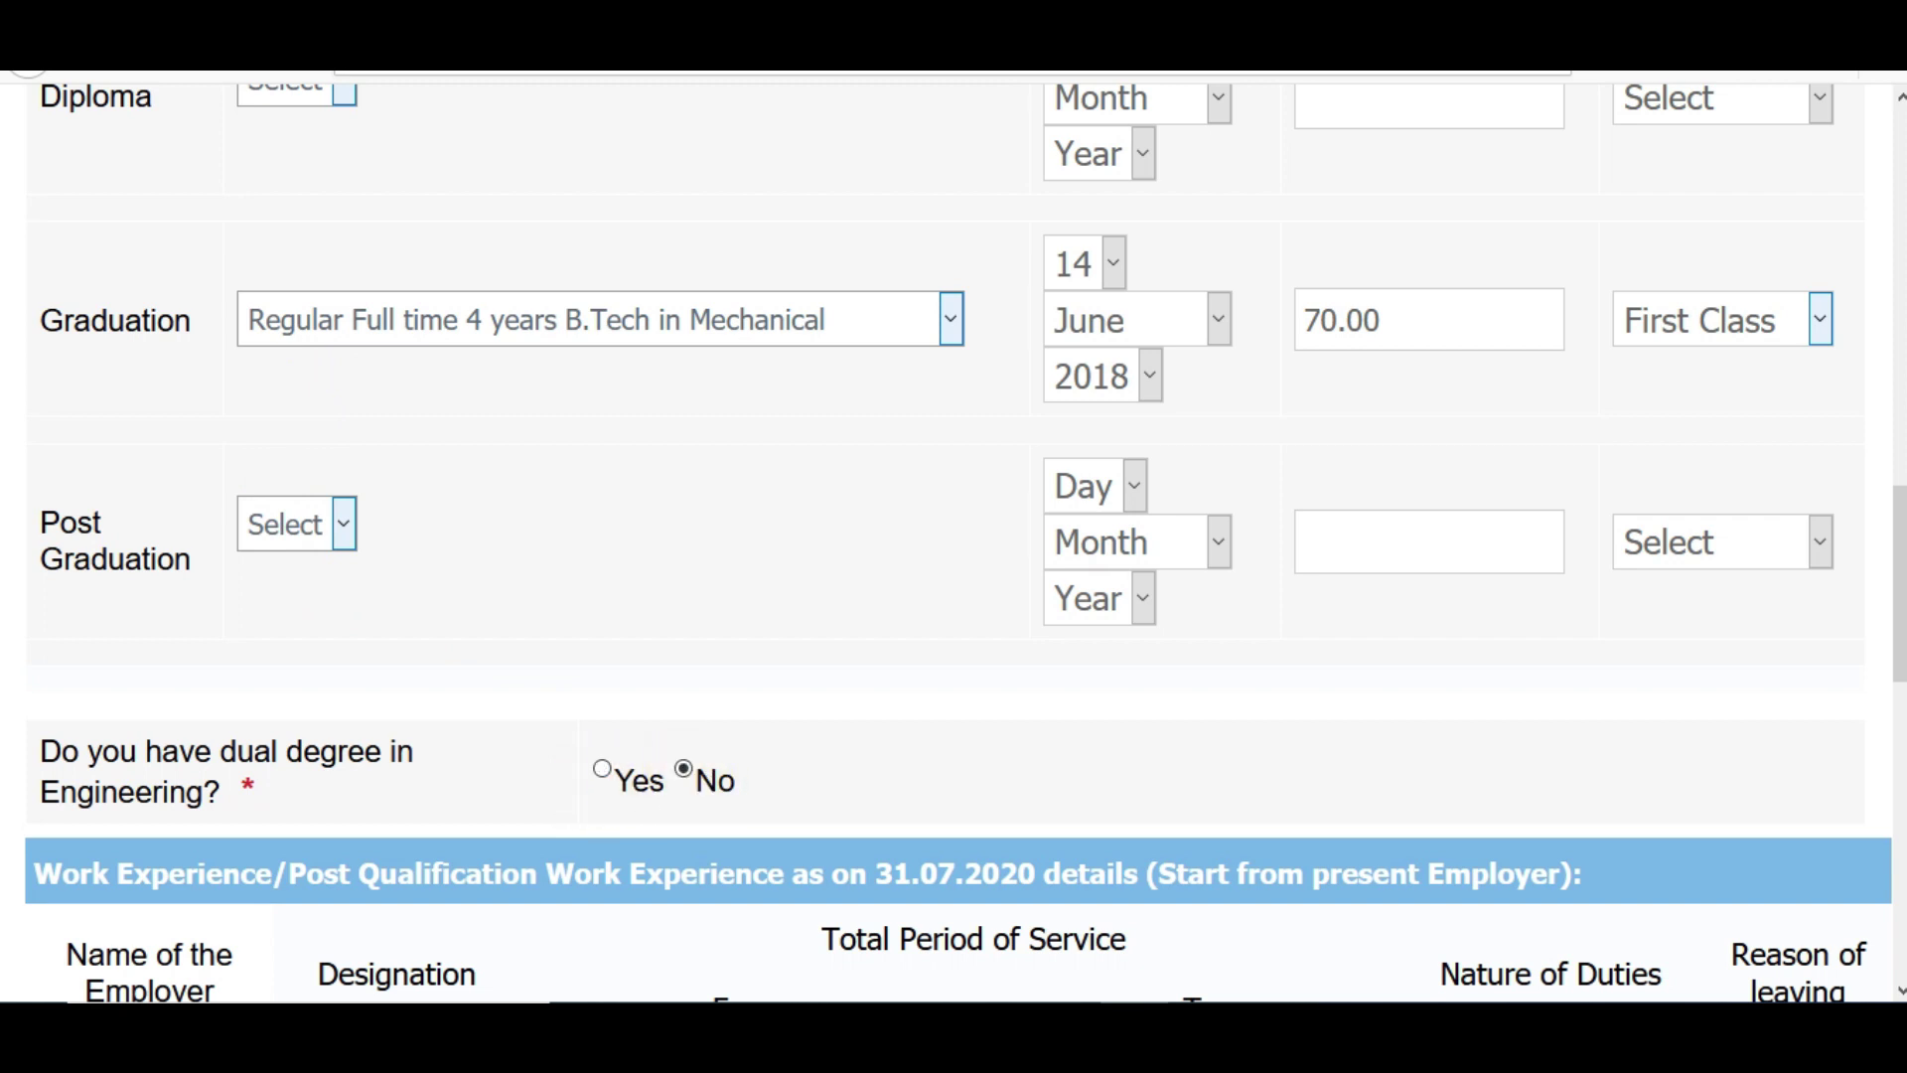
{"action": "scroll", "coordinate": [692, 782], "scroll_direction": "down", "scroll_amount": 5}
{"action": "scroll", "coordinate": [953, 543], "scroll_direction": "down", "scroll_amount": 2}
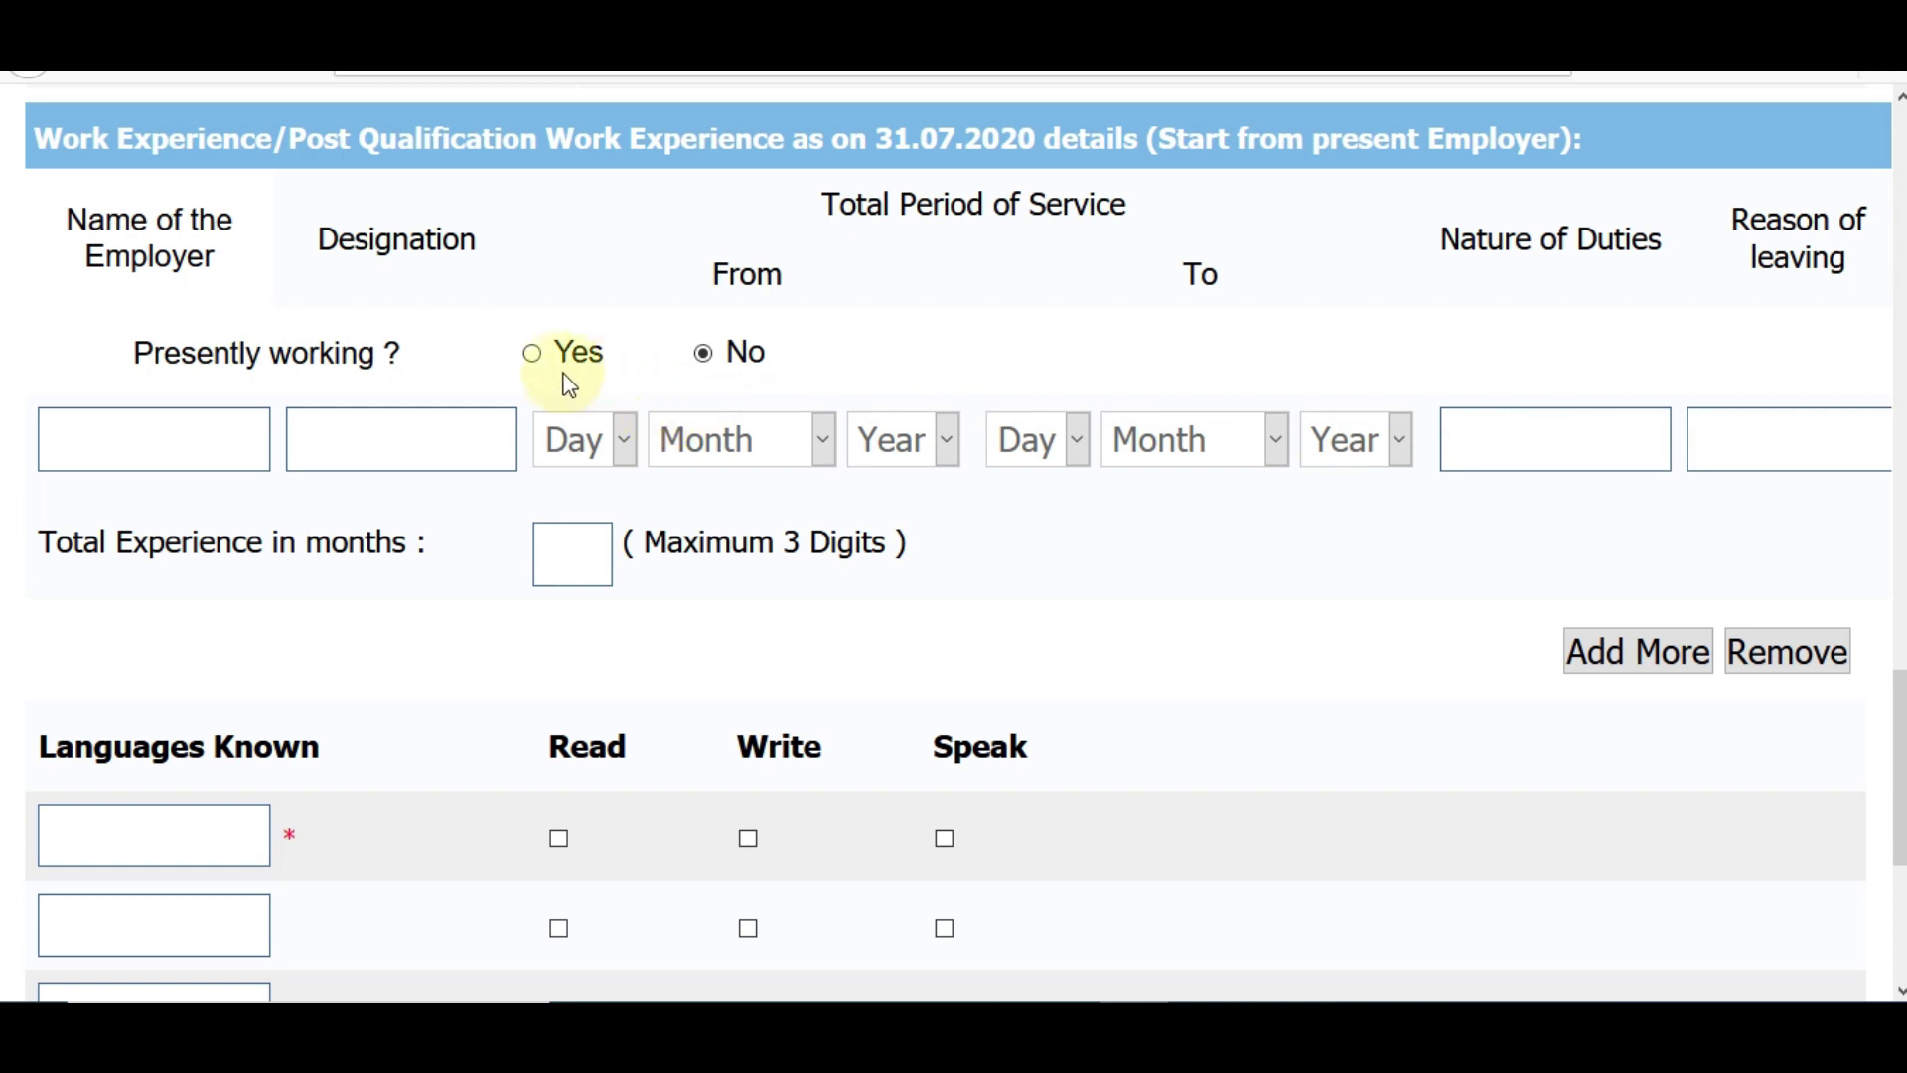
- Answer Presently working as No after briefly marking Yes
{"action": "left_click", "coordinate": [533, 358]}
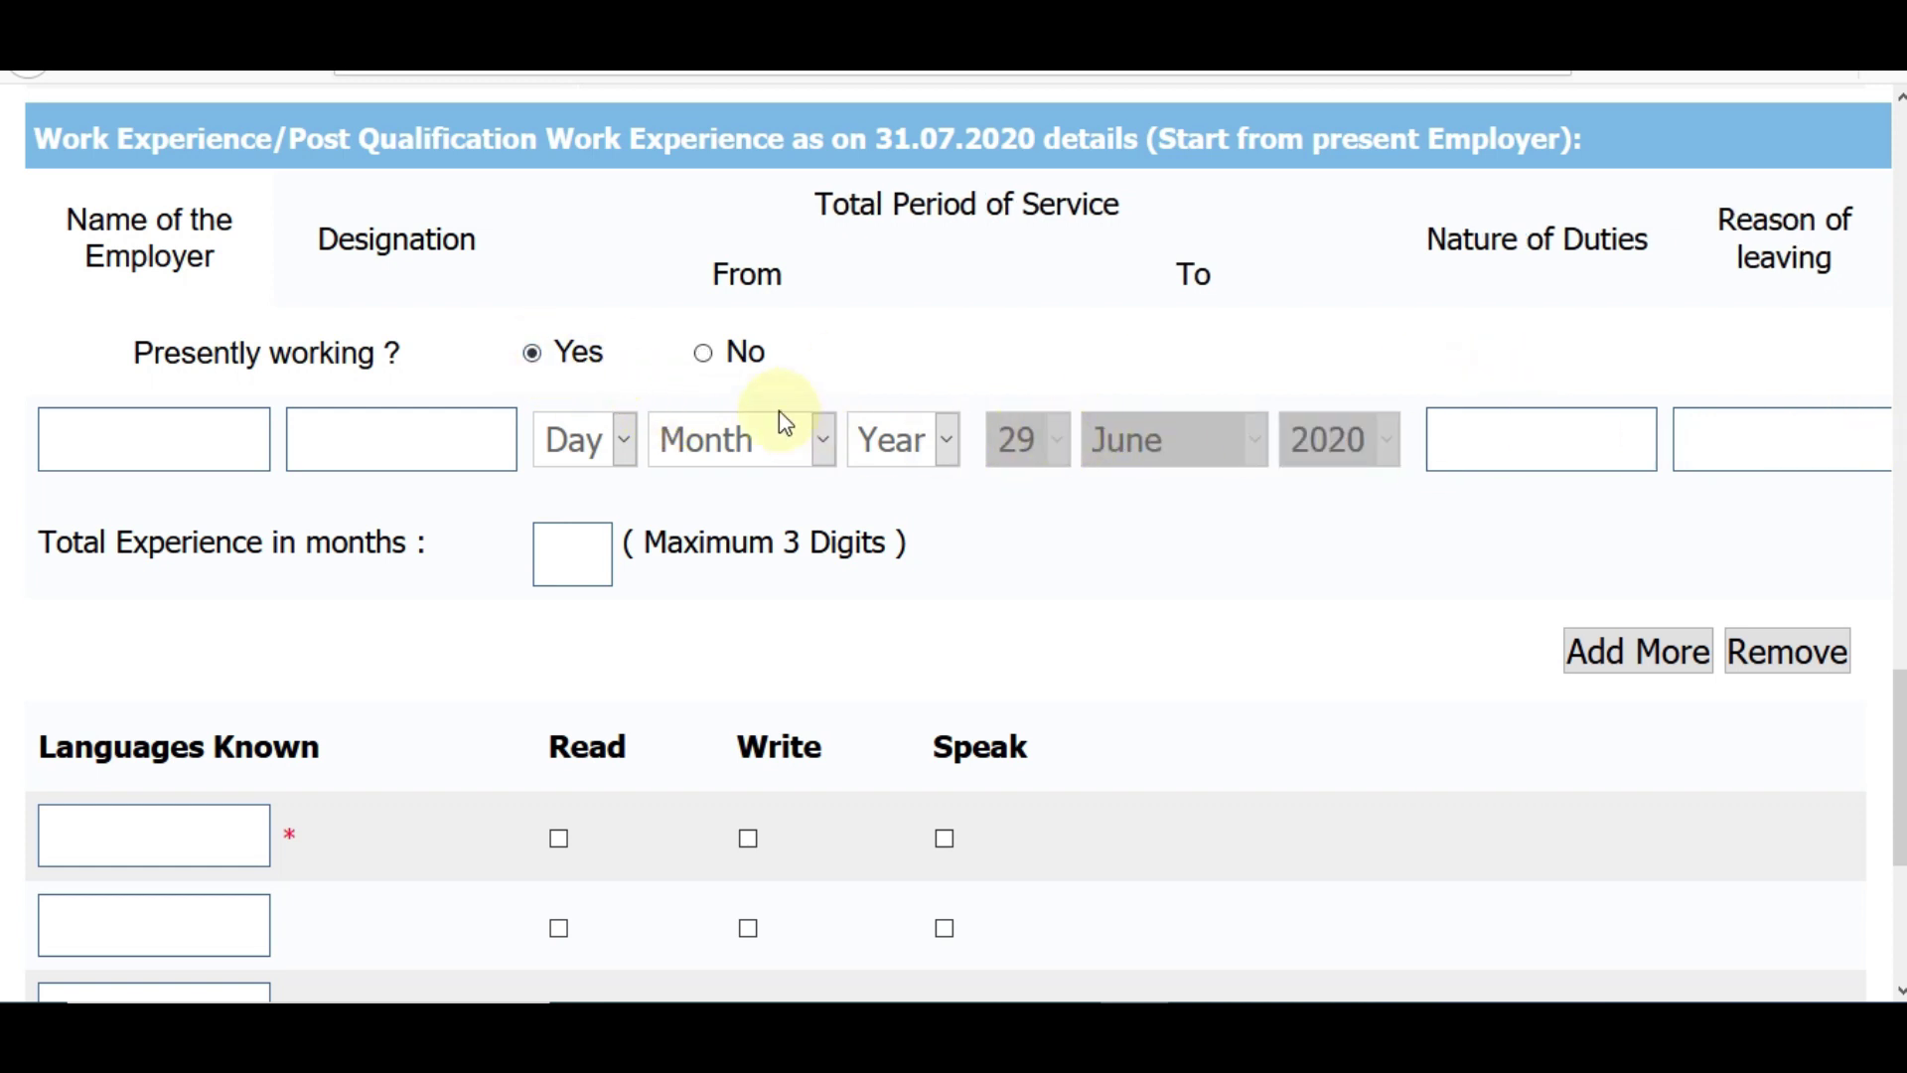
{"action": "left_click", "coordinate": [704, 353]}
{"action": "scroll", "coordinate": [706, 362], "scroll_direction": "down", "scroll_amount": 2}
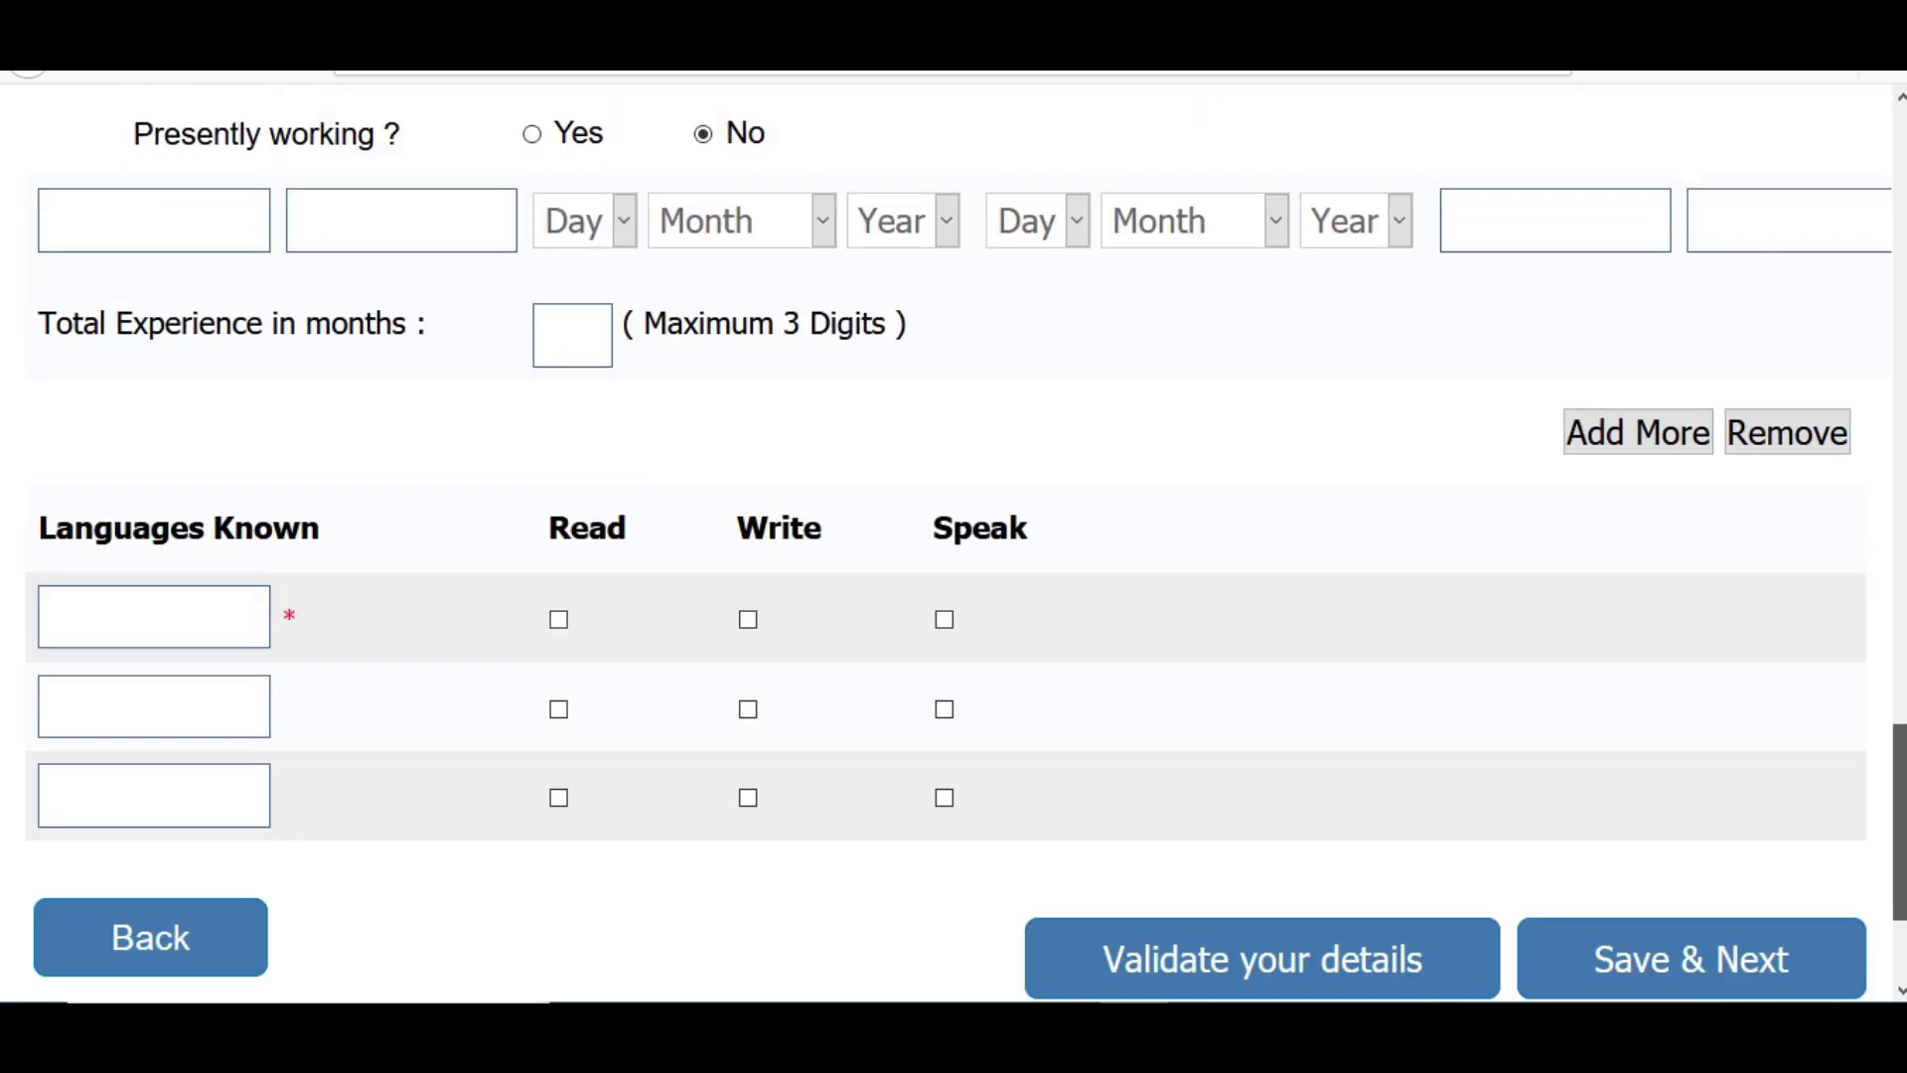
- Add HINDI as a known language with Read, Write and Speak ticked, and validate the details
{"action": "left_click", "coordinate": [154, 593]}
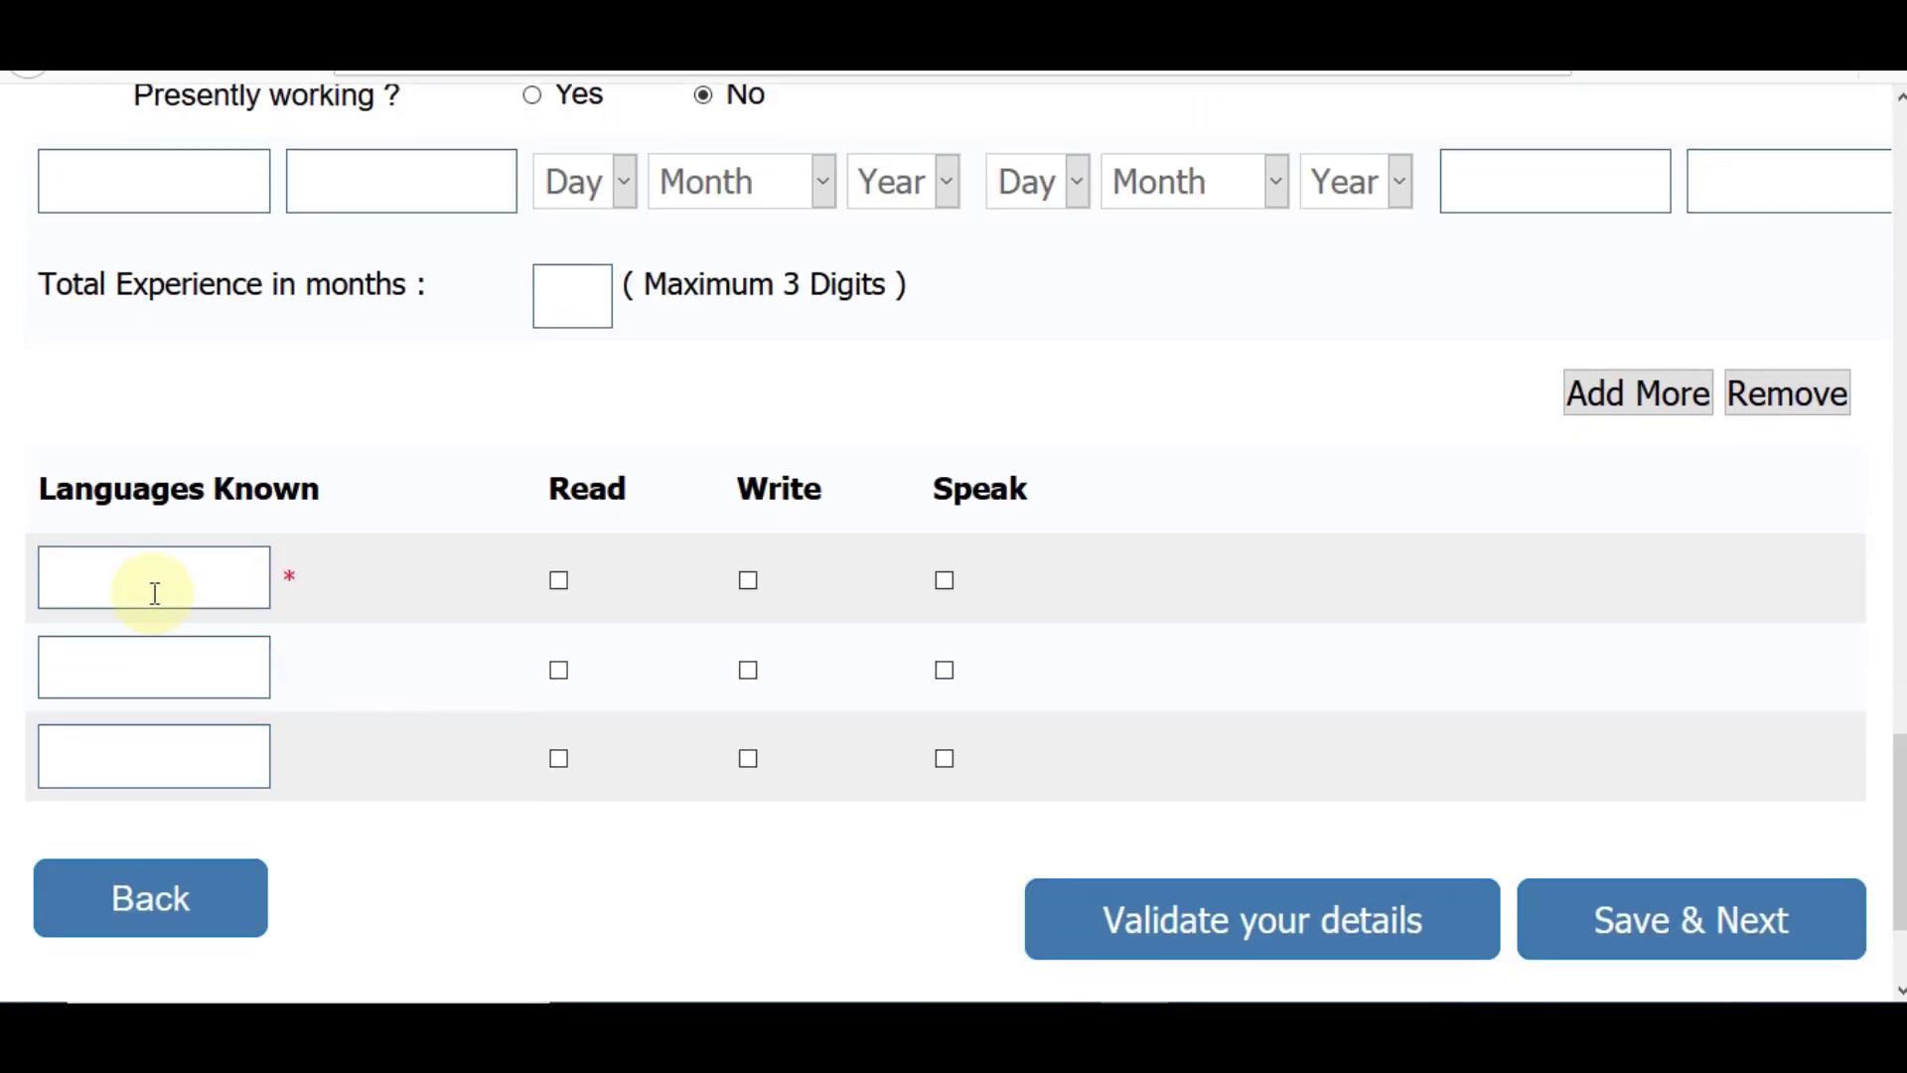
{"action": "type", "text": "HINDI"}
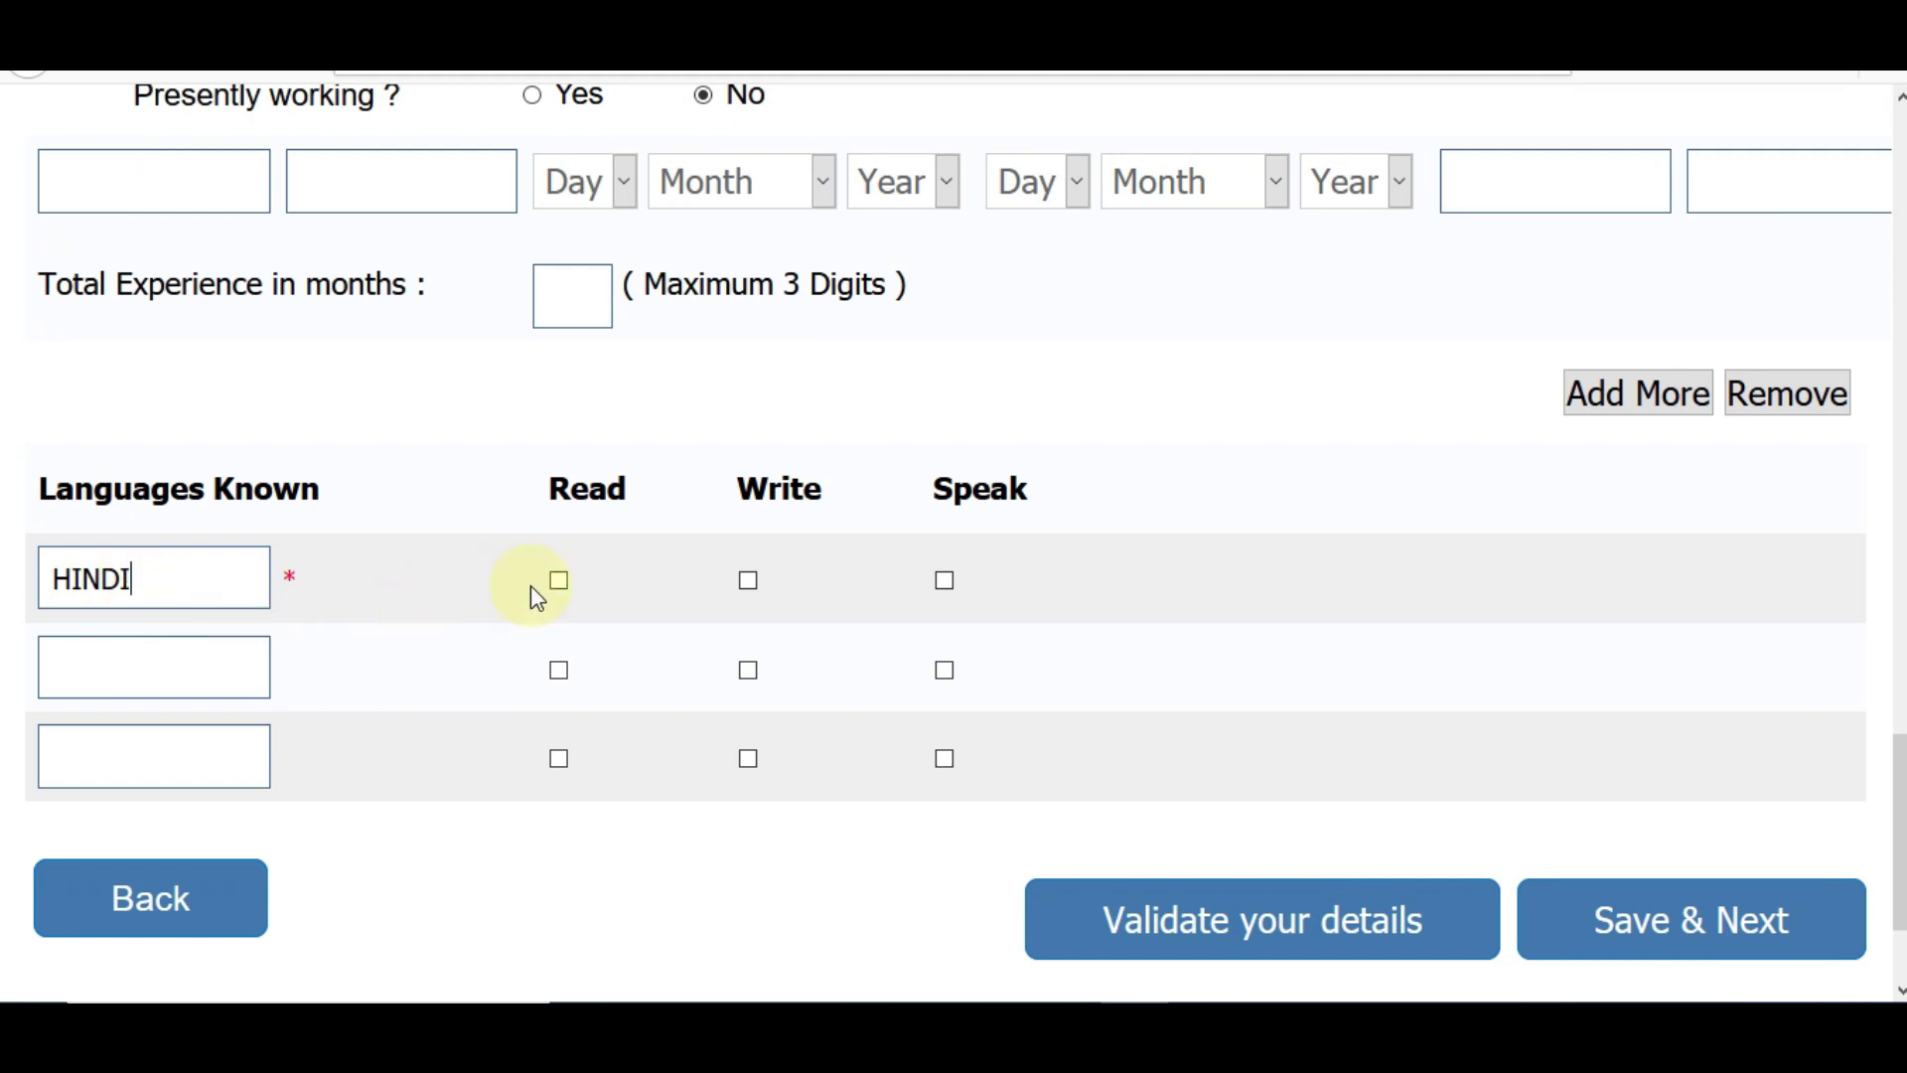
{"action": "left_click", "coordinate": [748, 582]}
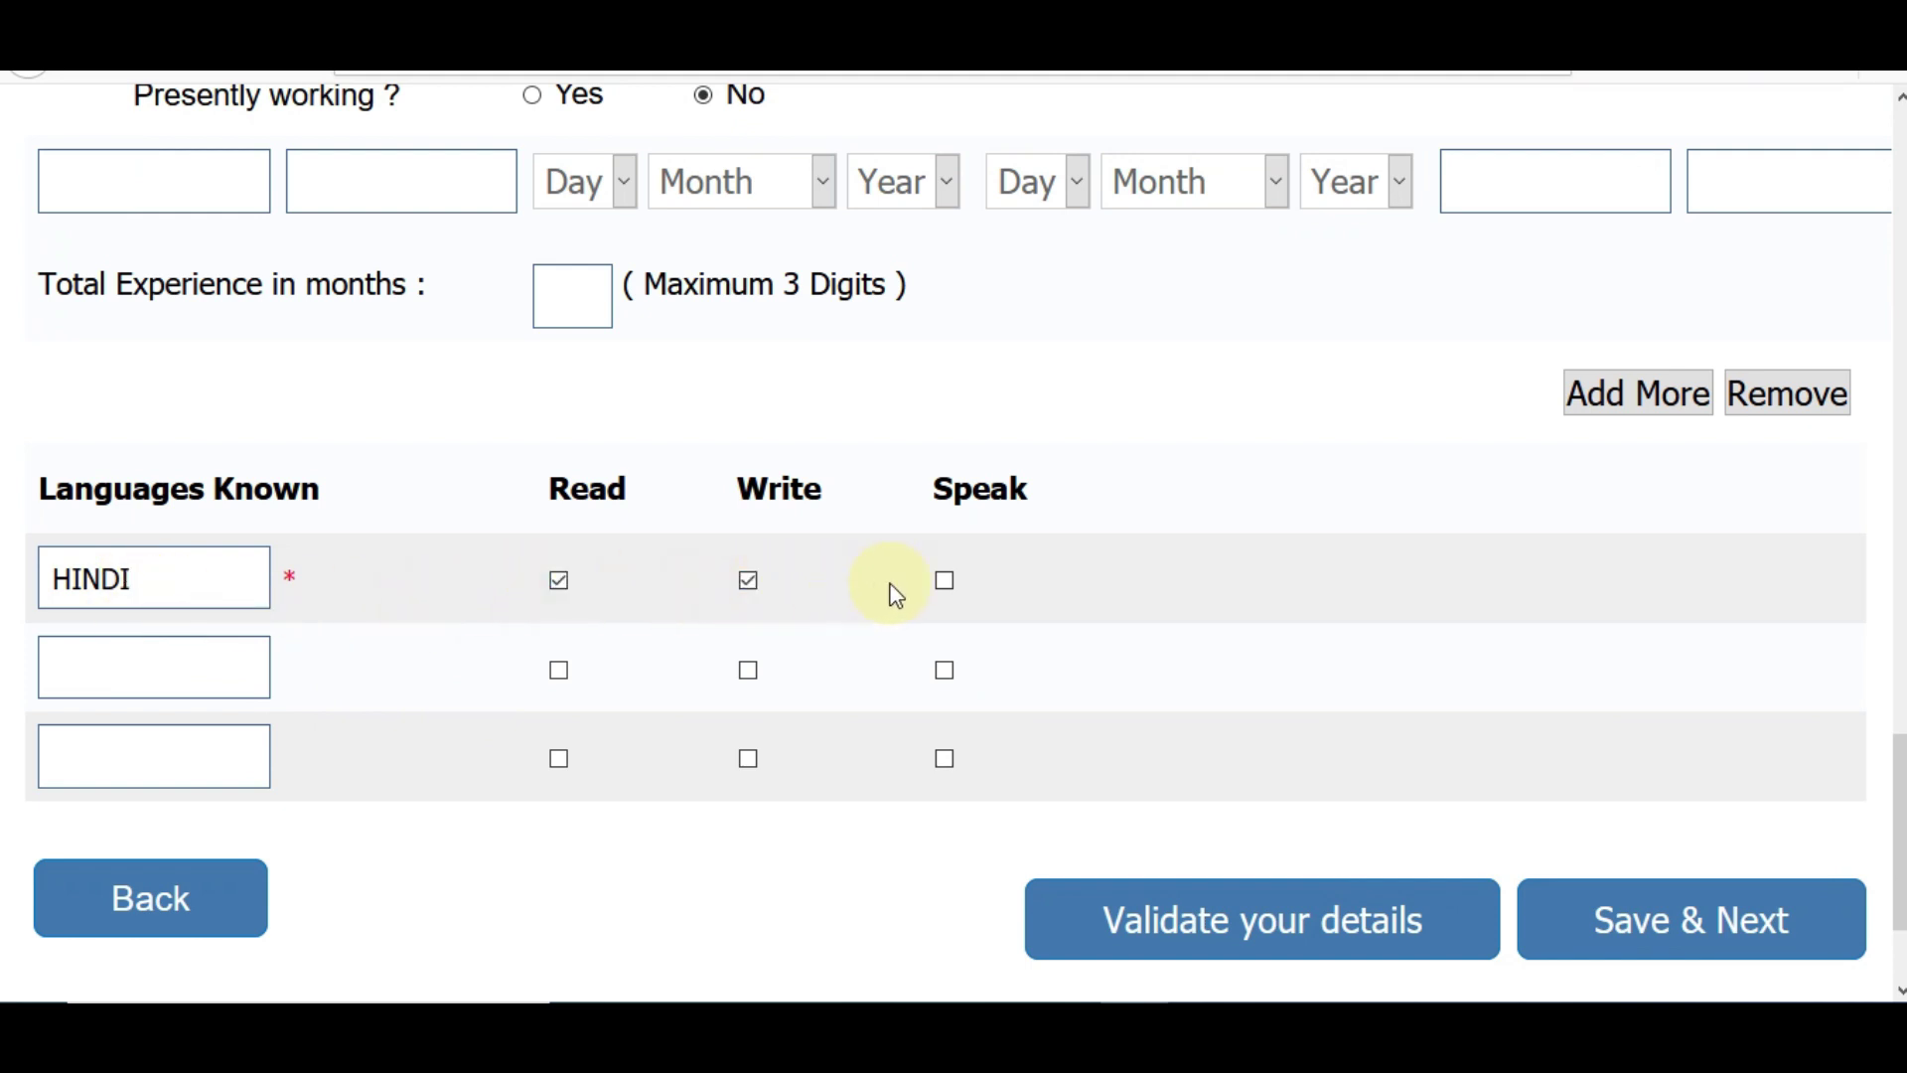
{"action": "left_click", "coordinate": [948, 585]}
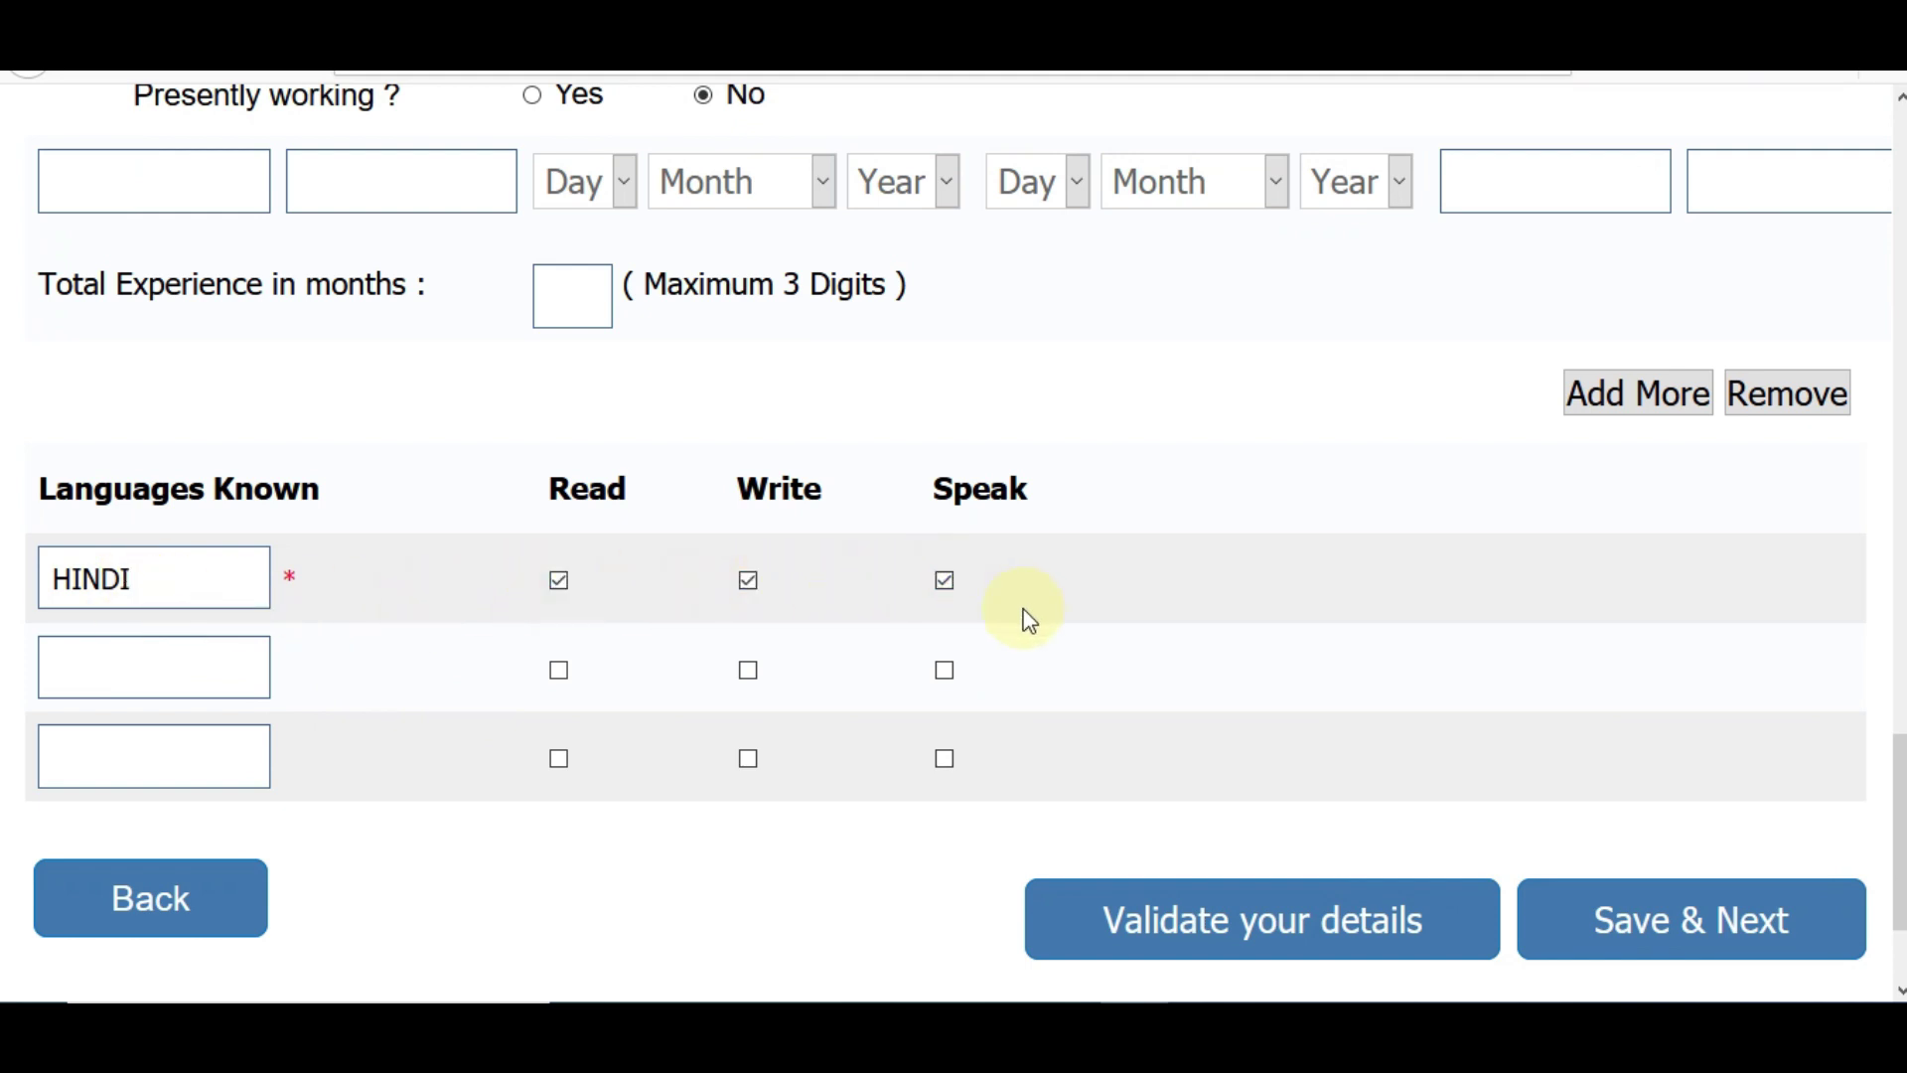
{"action": "left_click", "coordinate": [1359, 948]}
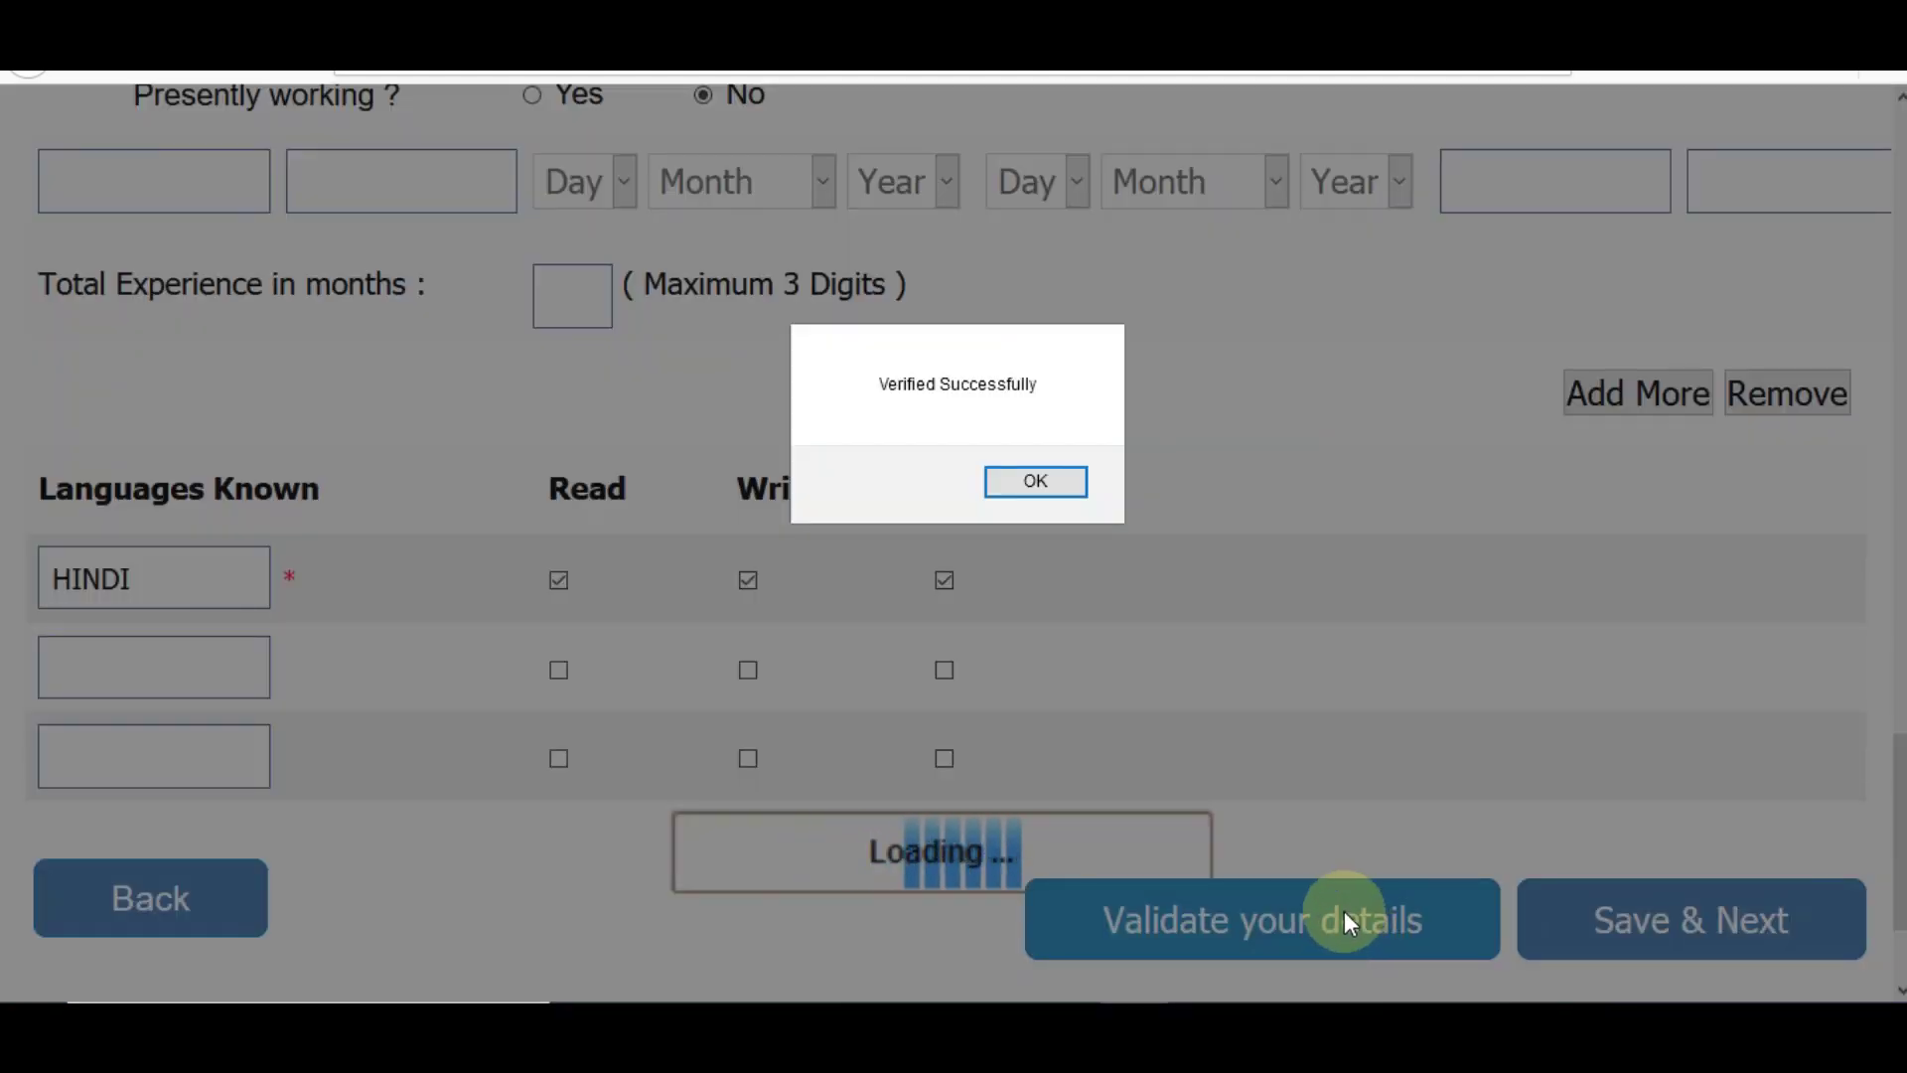
{"action": "left_click", "coordinate": [1039, 481]}
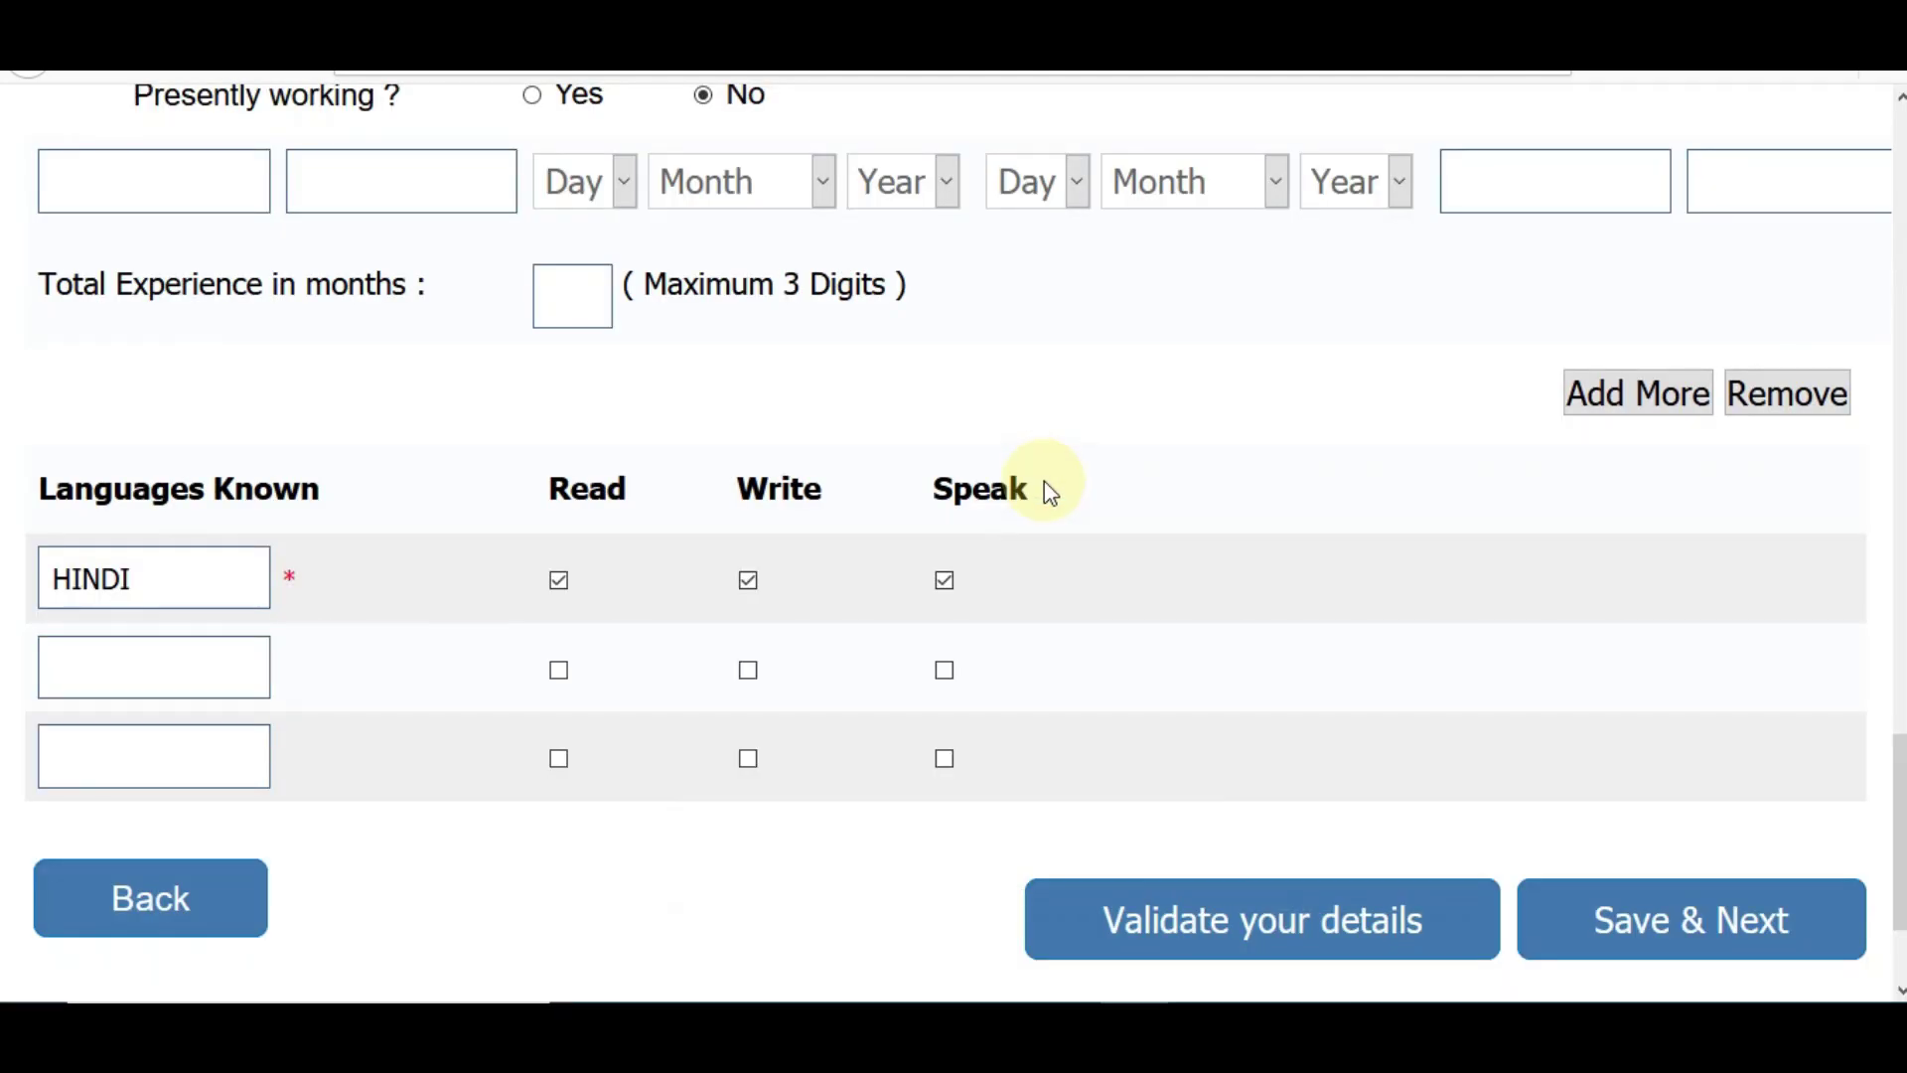
- Save to the preview, confirm the signature is the applicant's and tick I Agree on the declaration
{"action": "left_click", "coordinate": [1695, 953]}
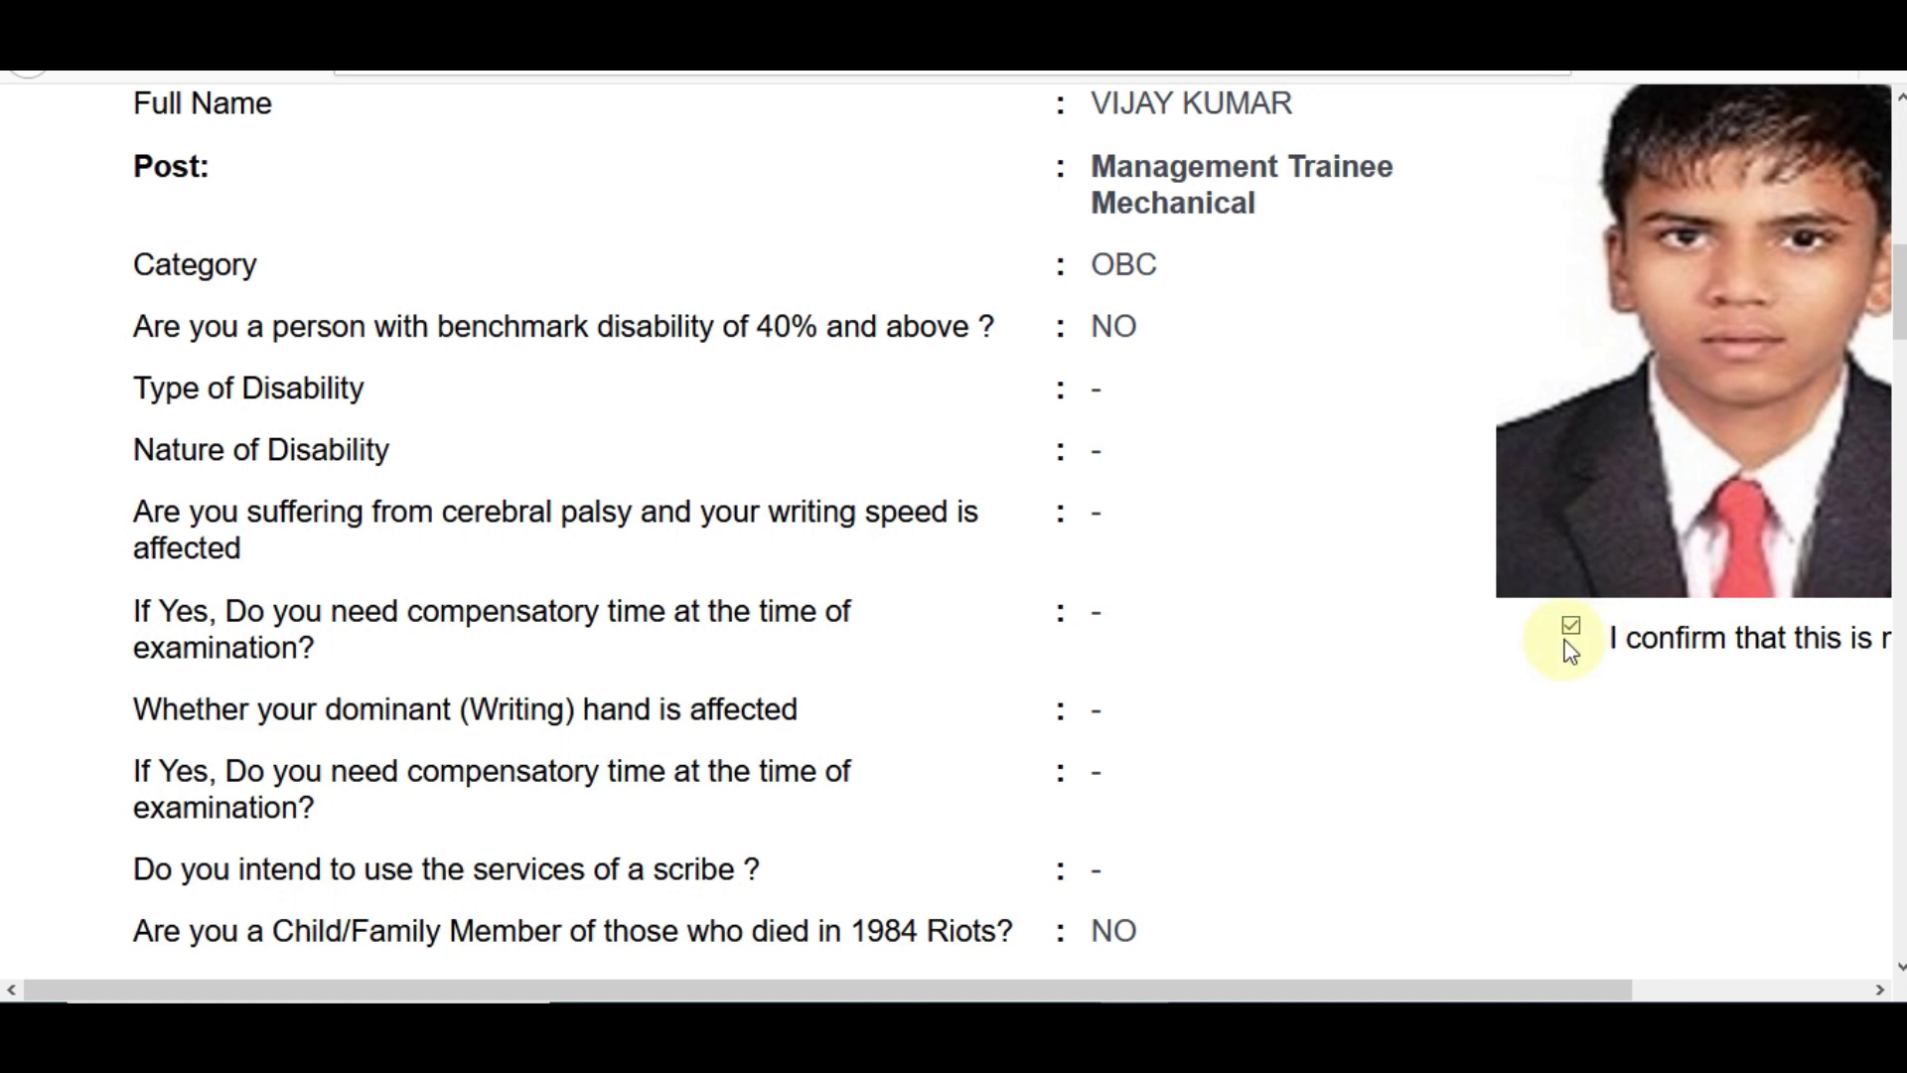
{"action": "scroll", "coordinate": [954, 537], "scroll_direction": "down", "scroll_amount": 15}
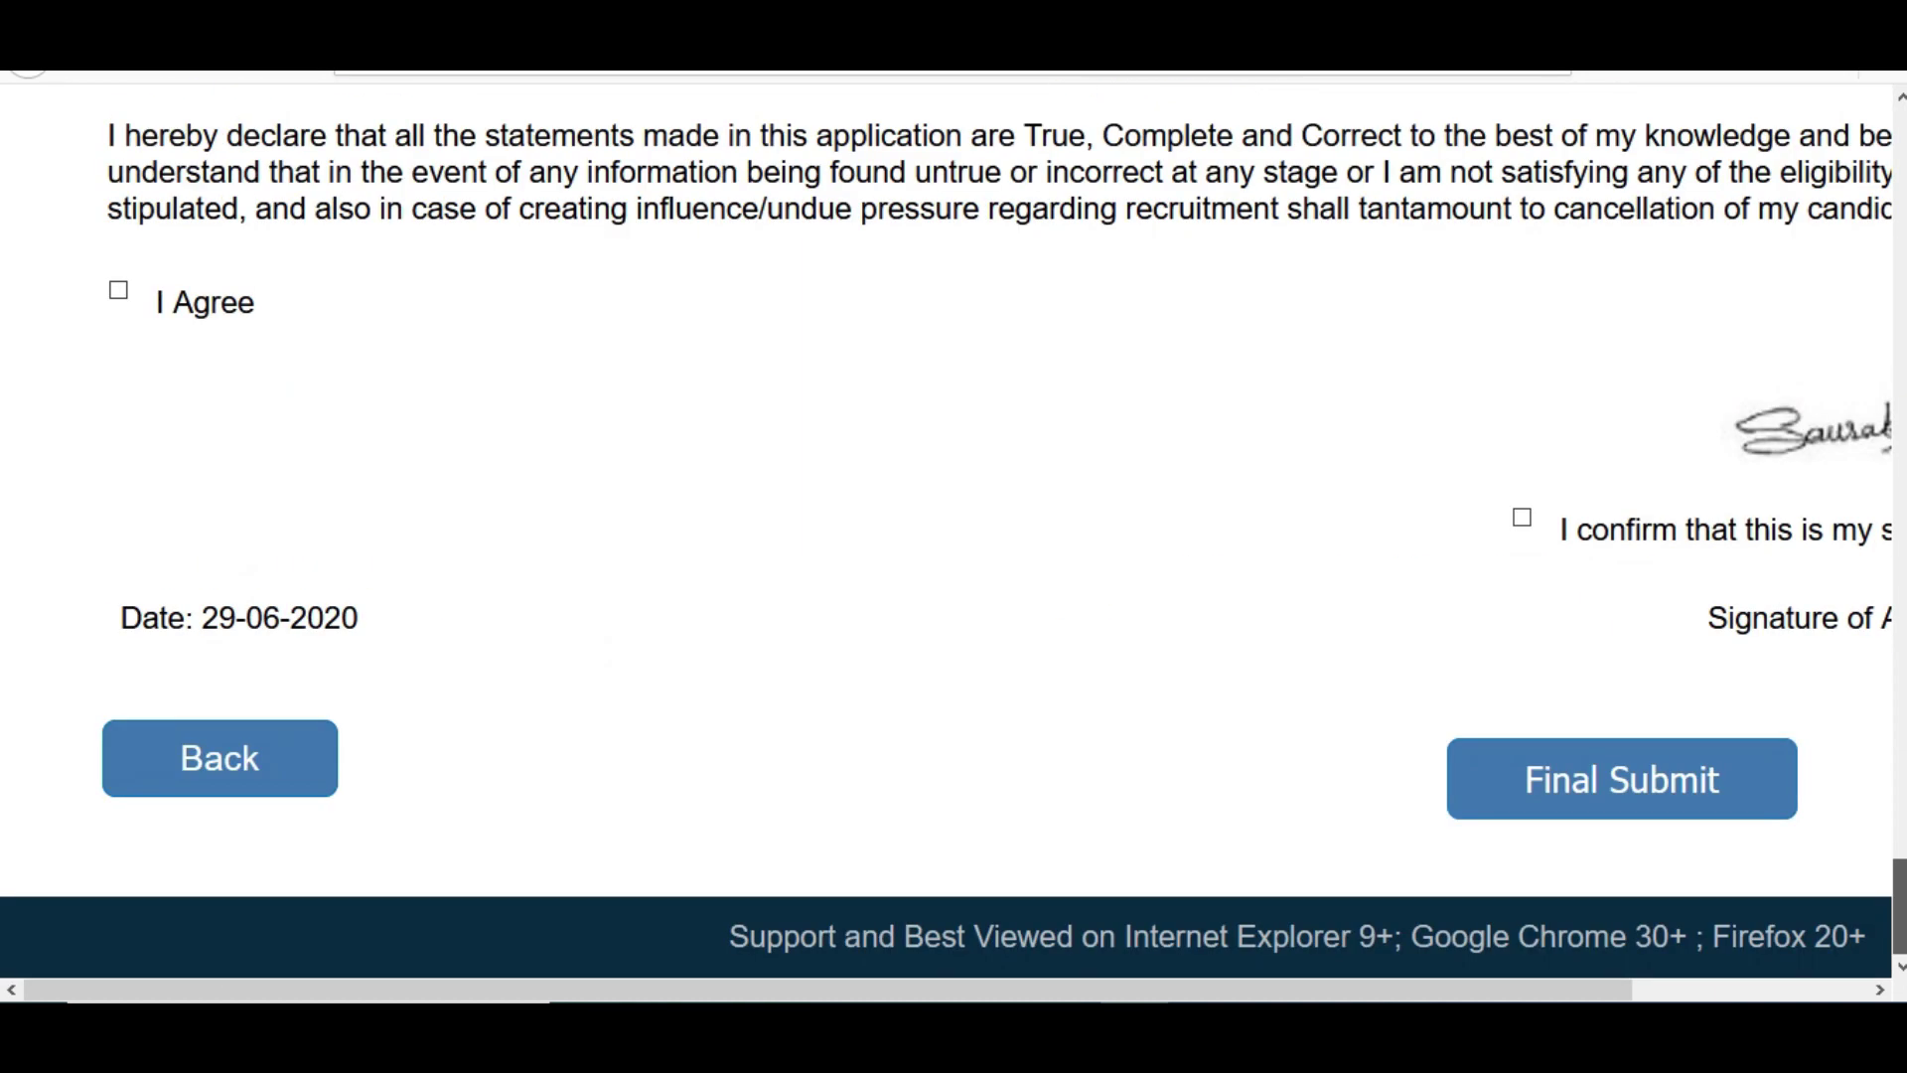
{"action": "left_click_drag", "start_coordinate": [1411, 993], "coordinate": [1524, 991]}
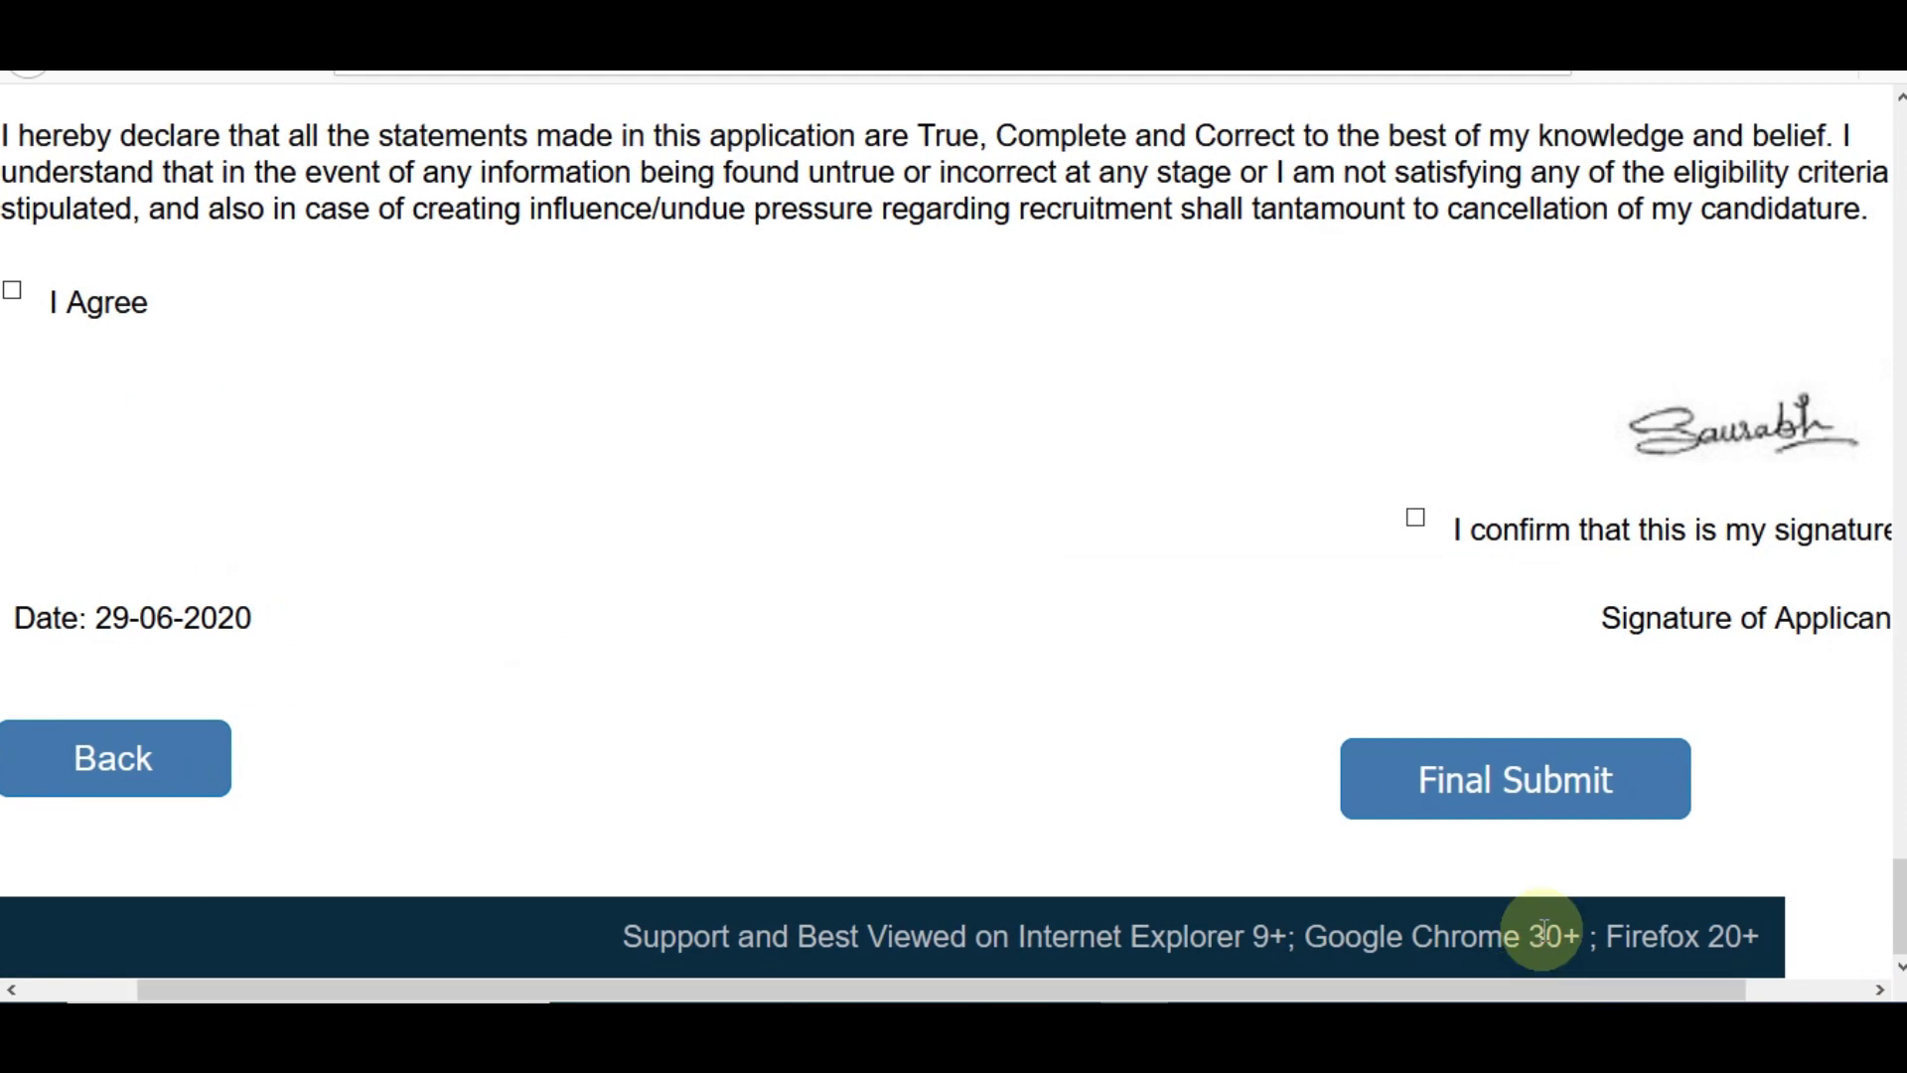
{"action": "left_click", "coordinate": [1416, 518]}
{"action": "left_click_drag", "start_coordinate": [1180, 993], "coordinate": [1067, 991]}
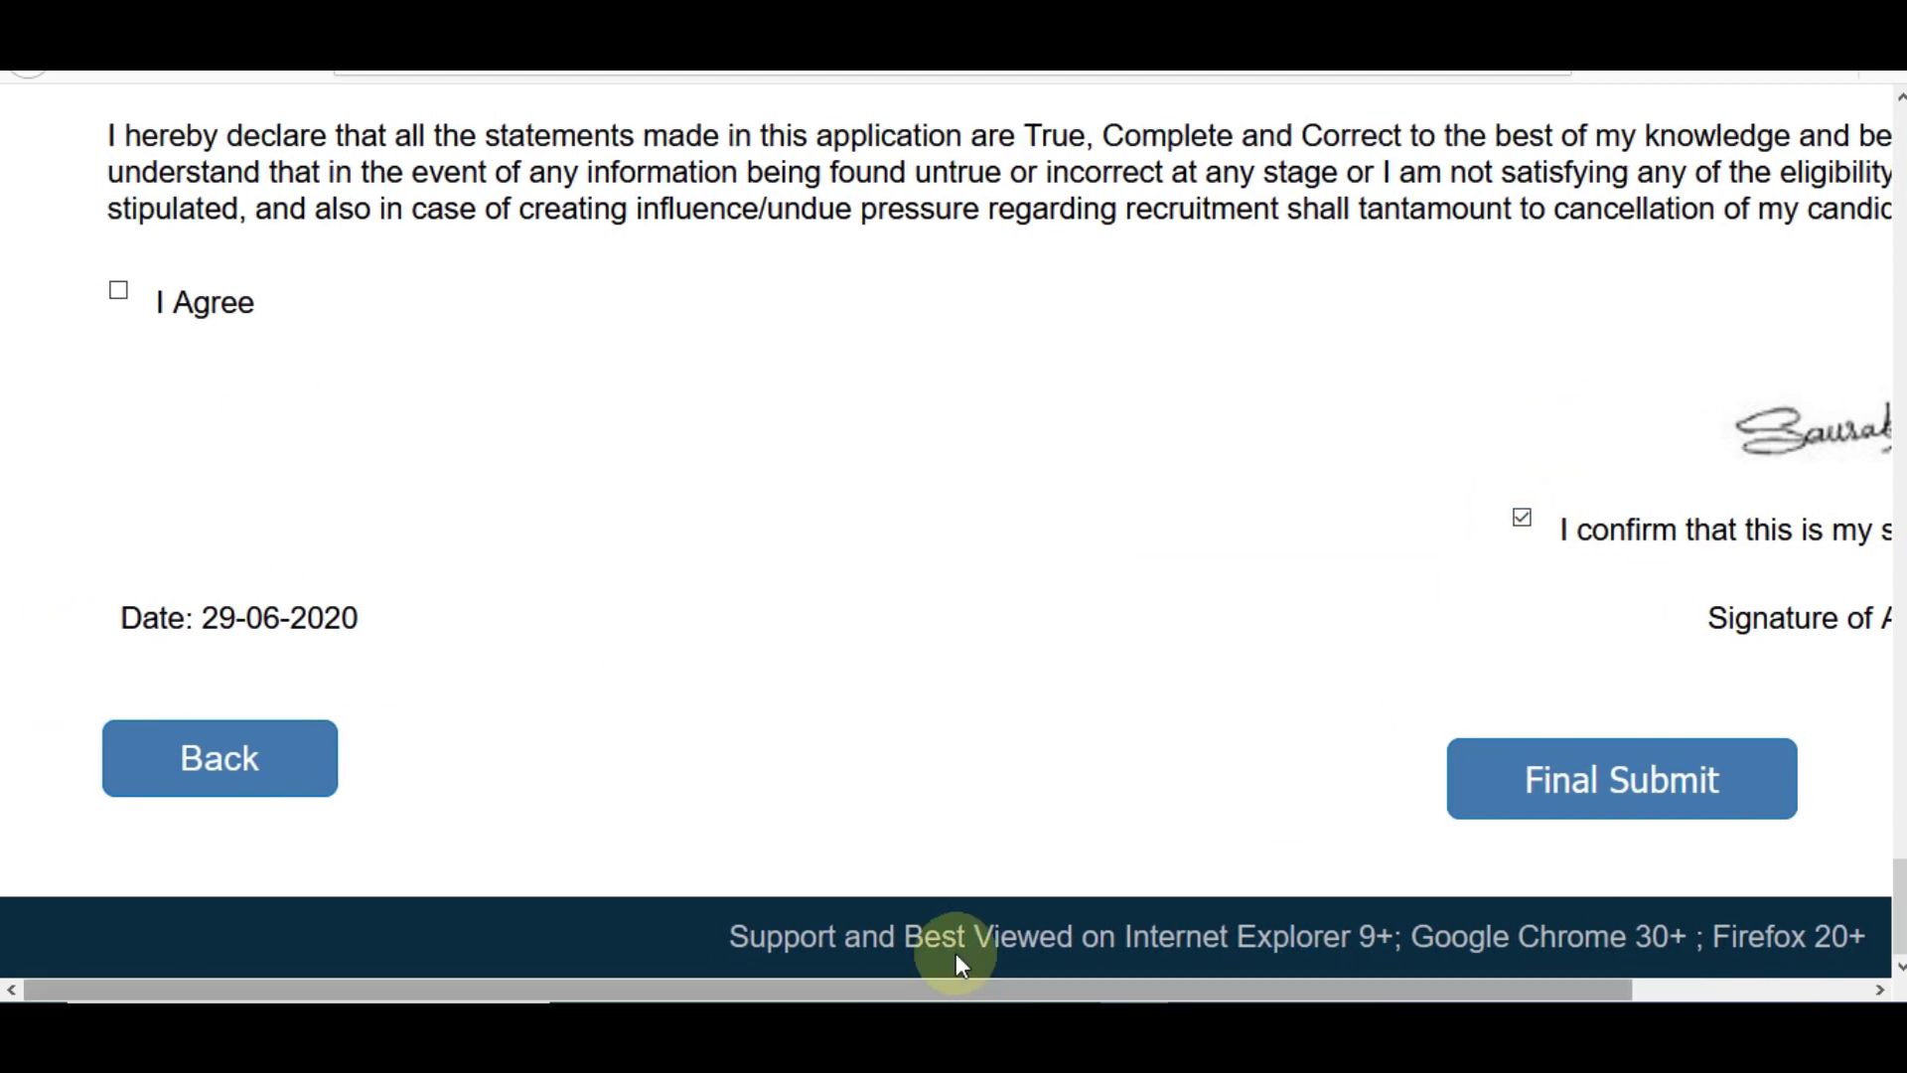
{"action": "left_click", "coordinate": [119, 290]}
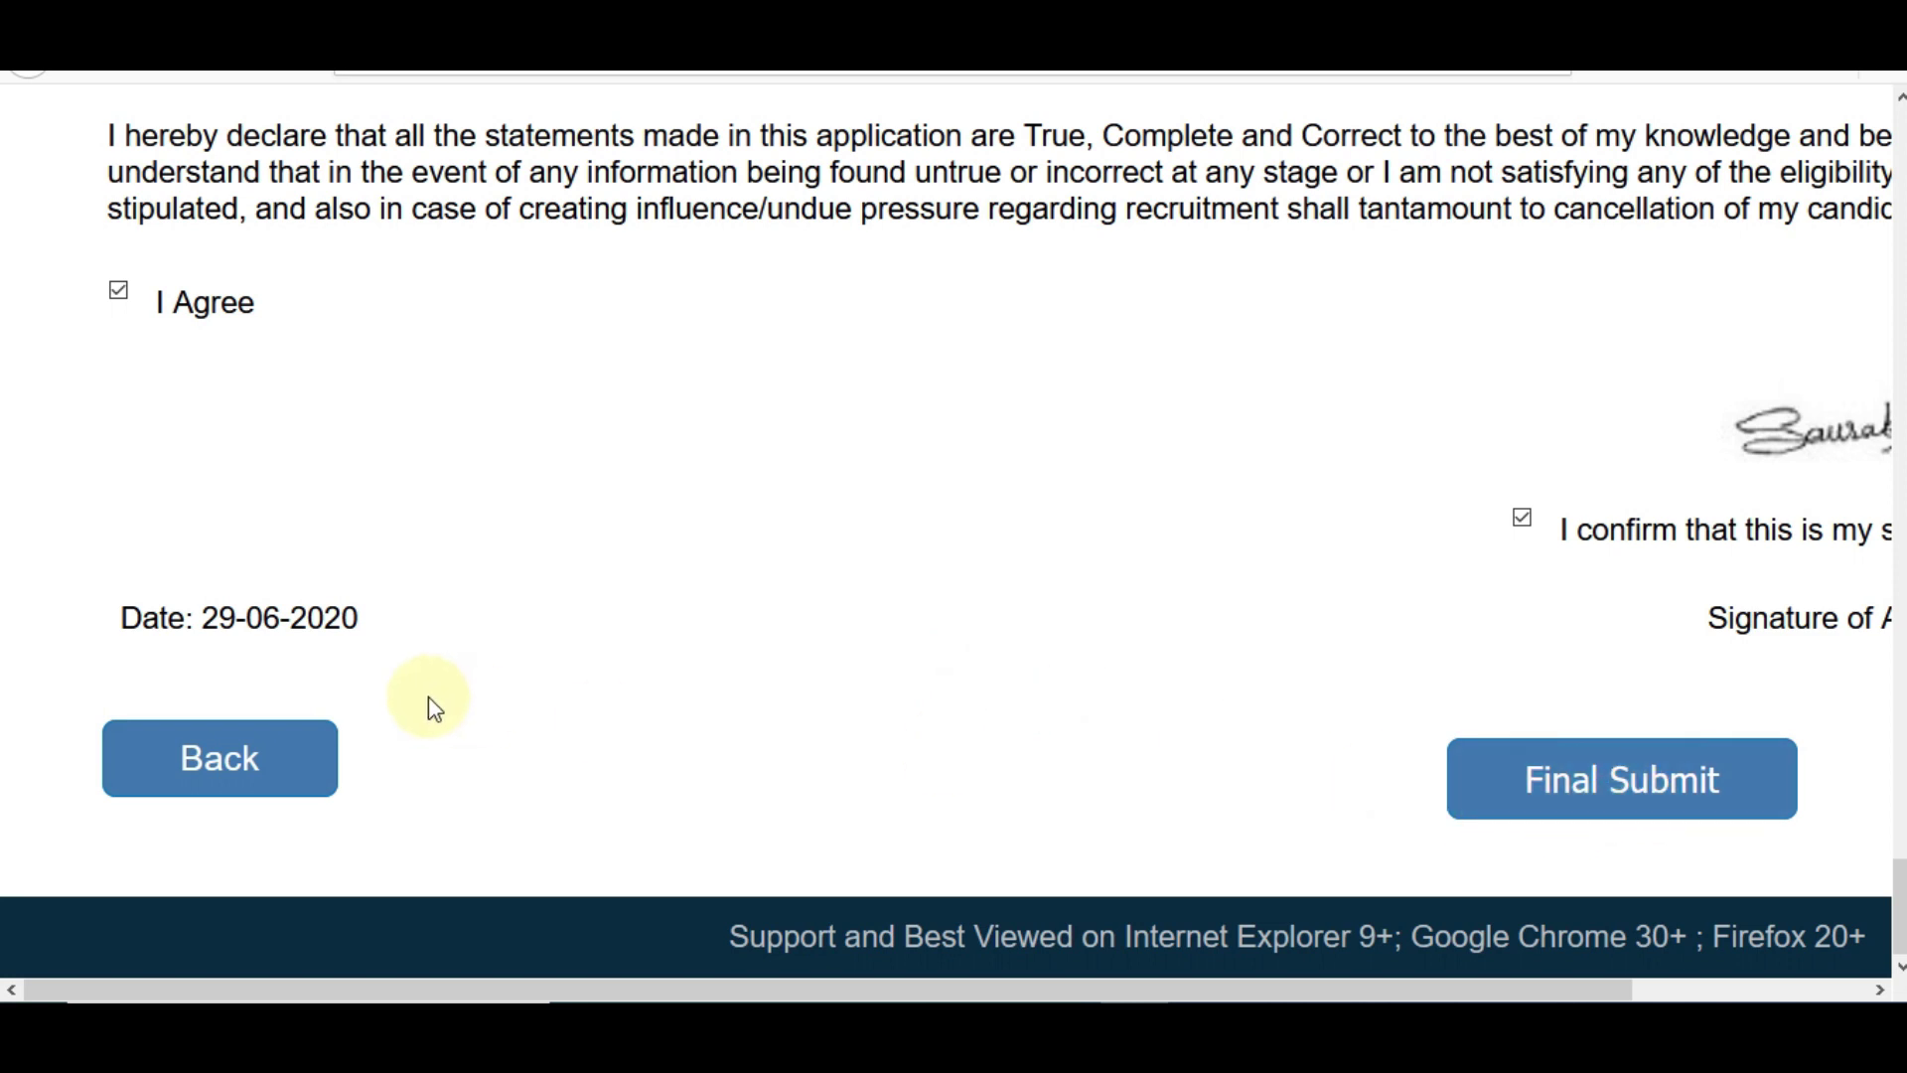
{"action": "left_click", "coordinate": [222, 772]}
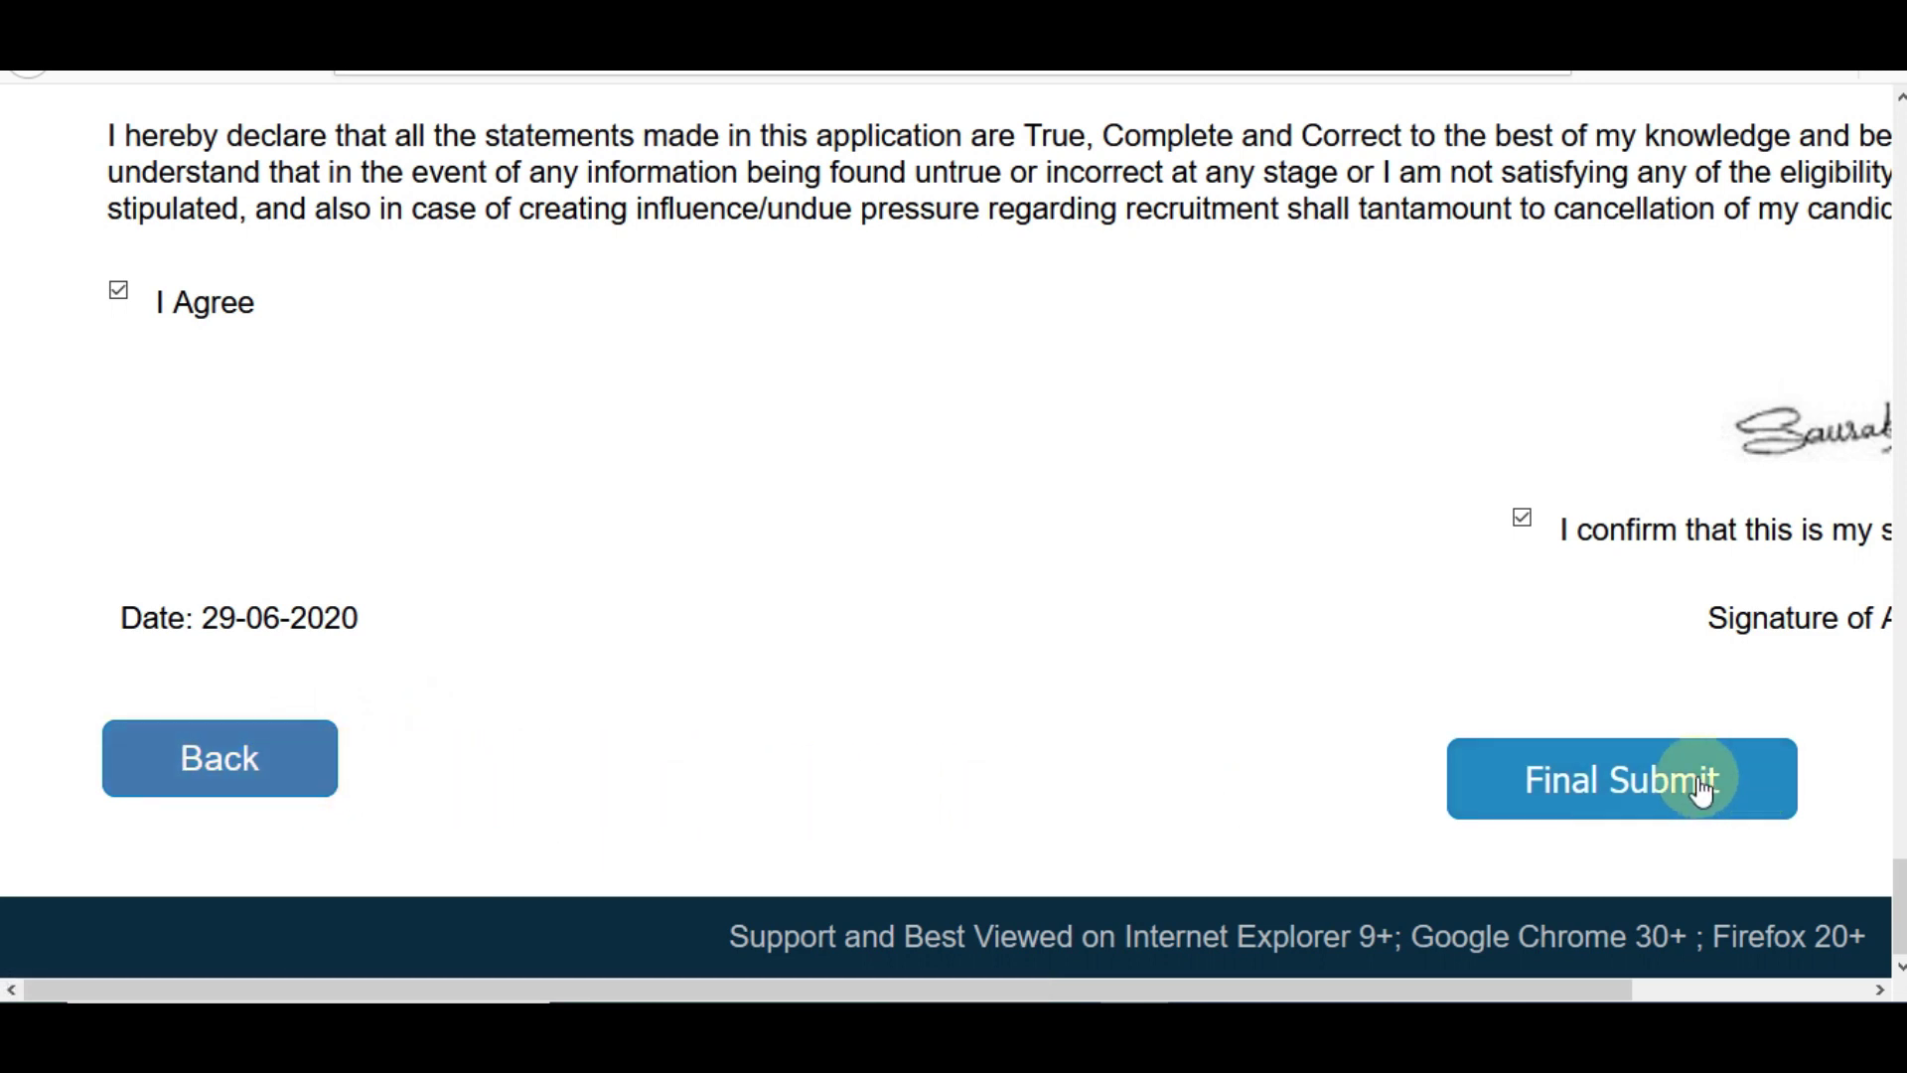
- Final-submit the application, then enter the displayed security code and submit to reach payment
{"action": "left_click", "coordinate": [1652, 793]}
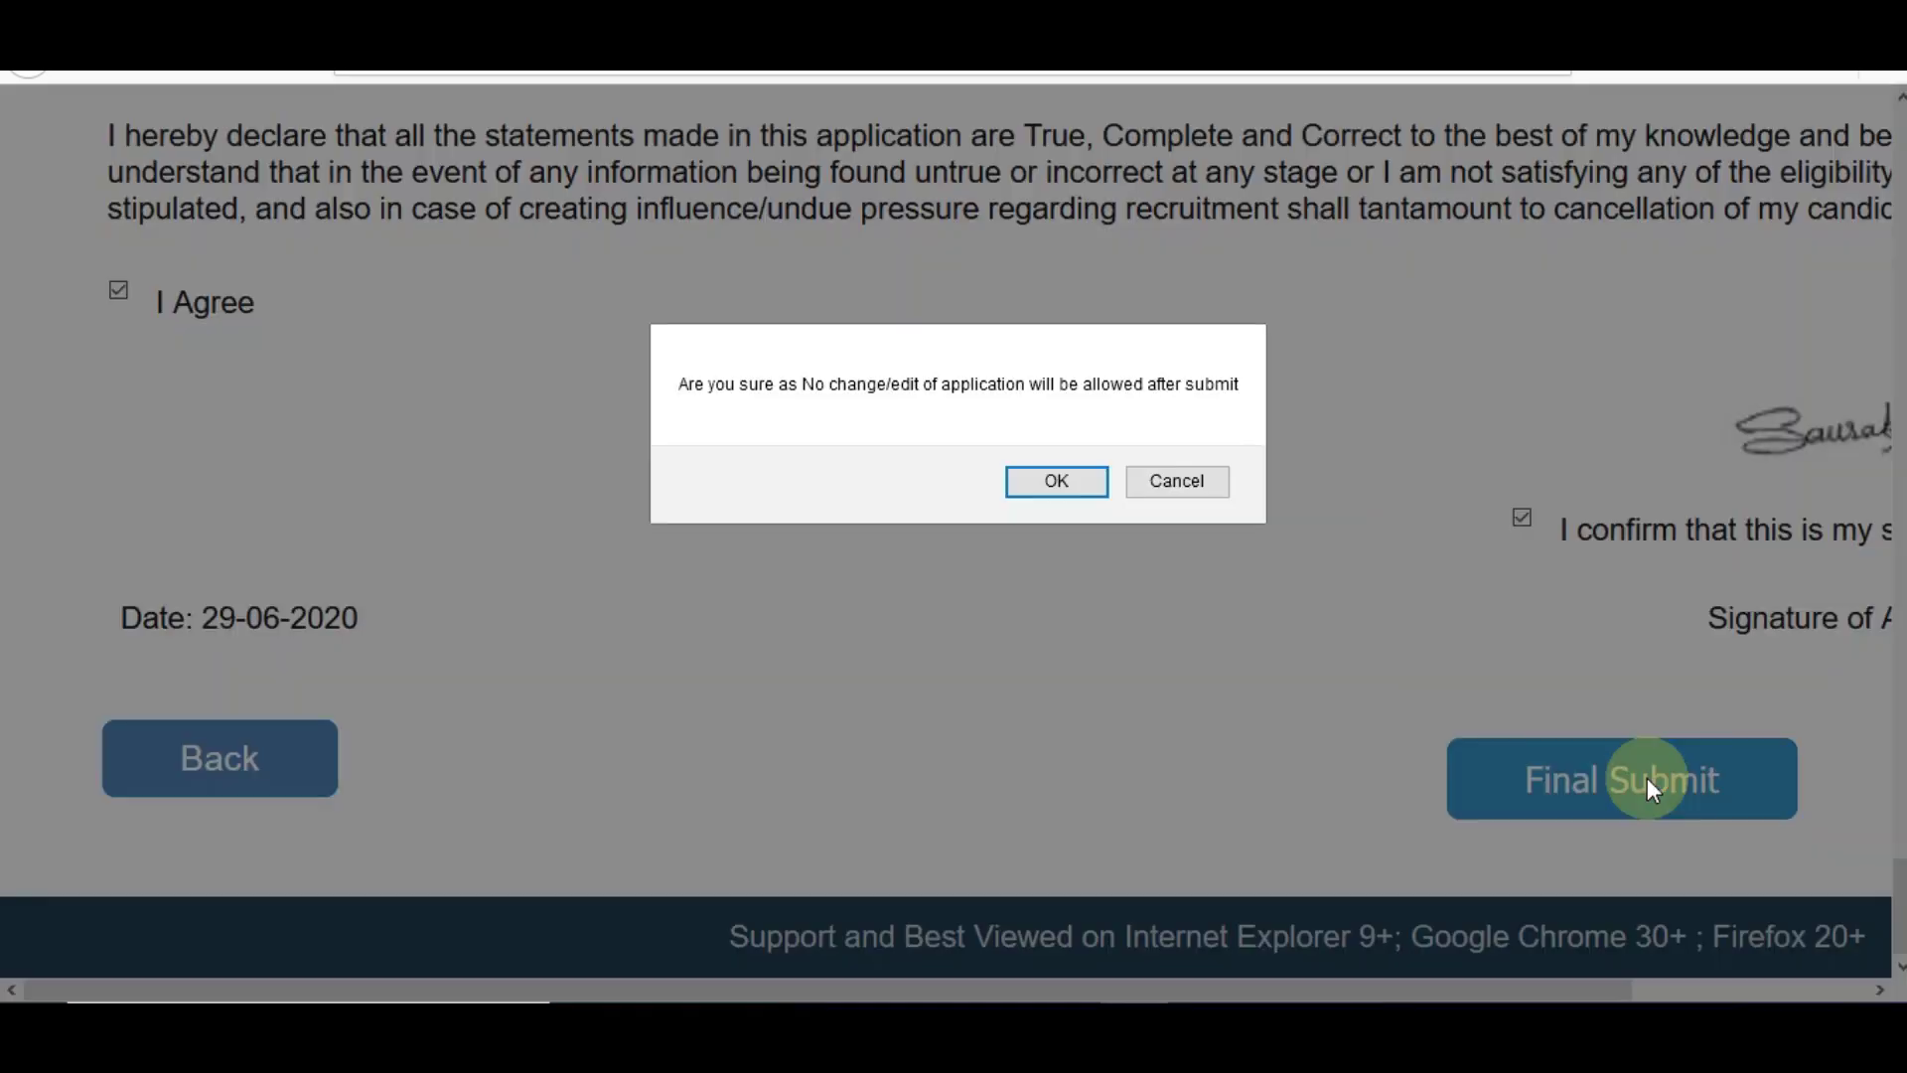
{"action": "key", "text": "Return"}
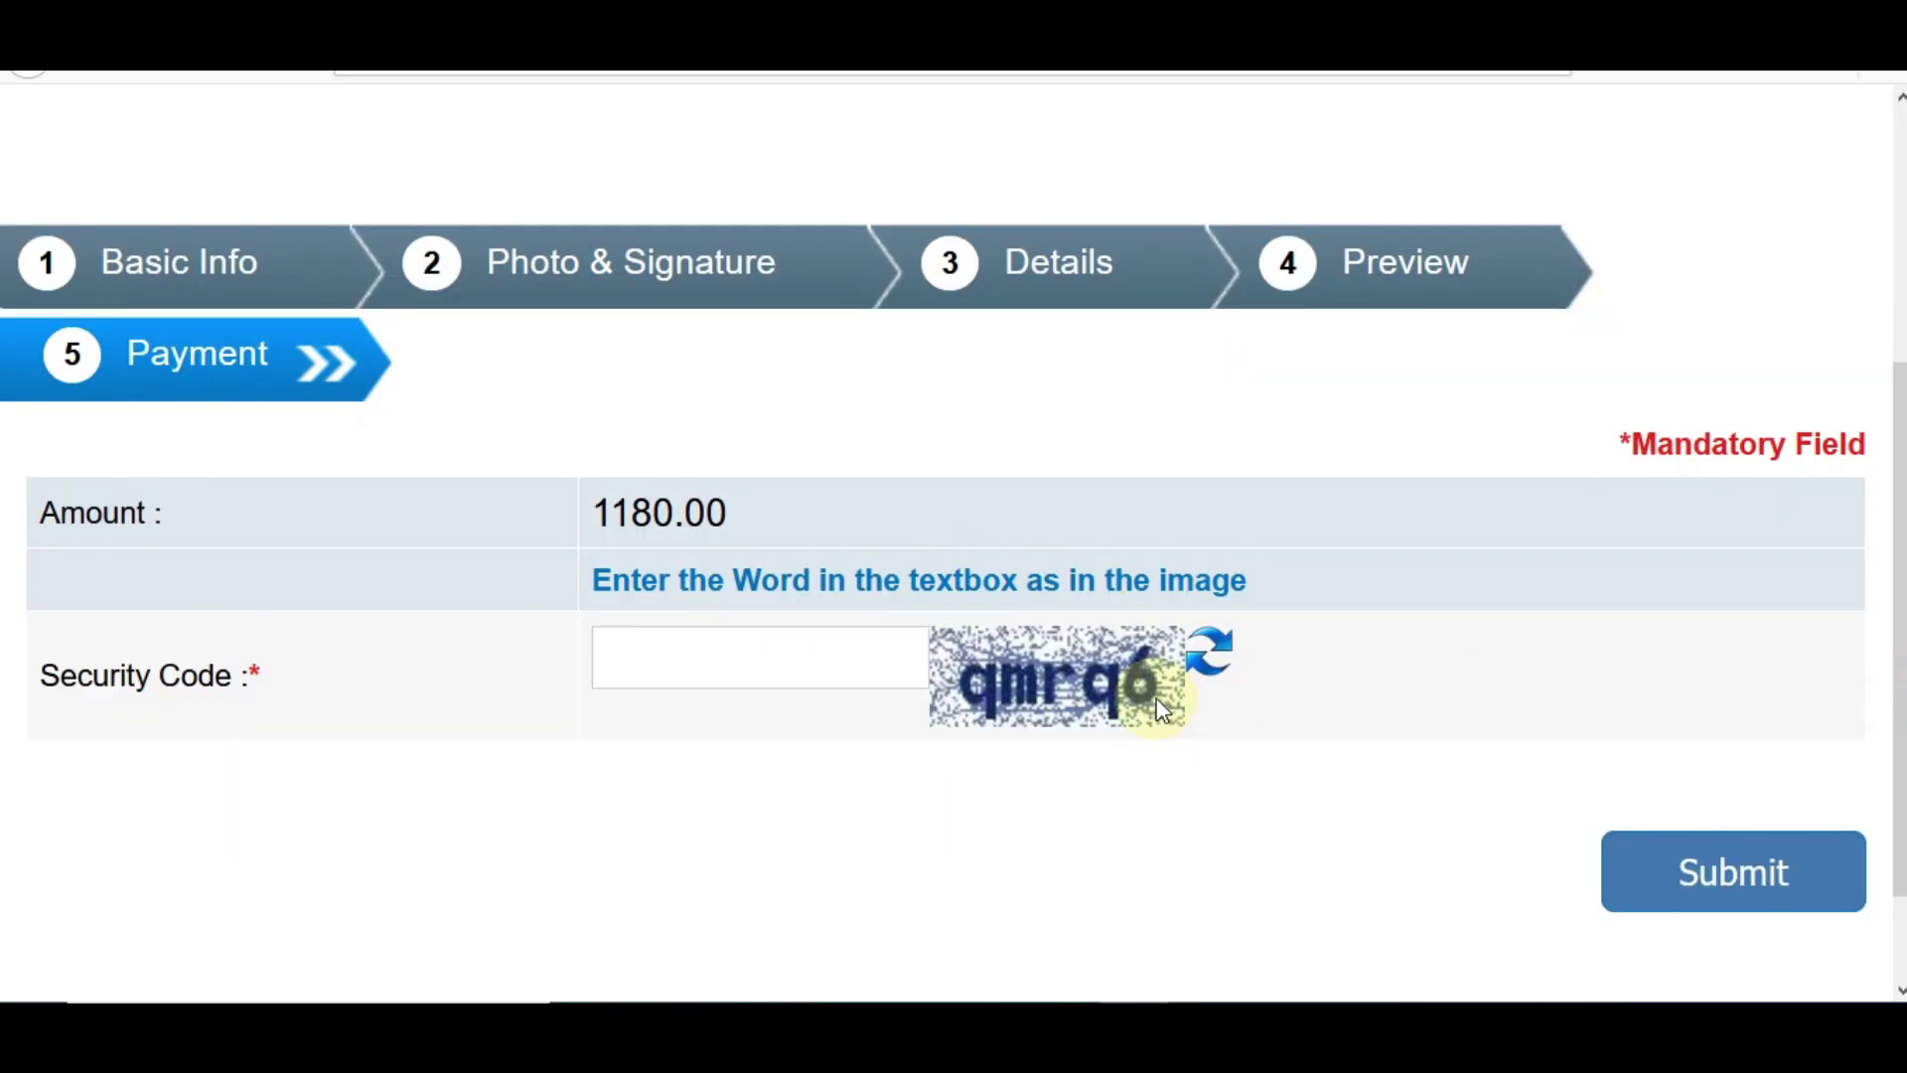
{"action": "left_click", "coordinate": [743, 653]}
{"action": "type", "text": "qm"}
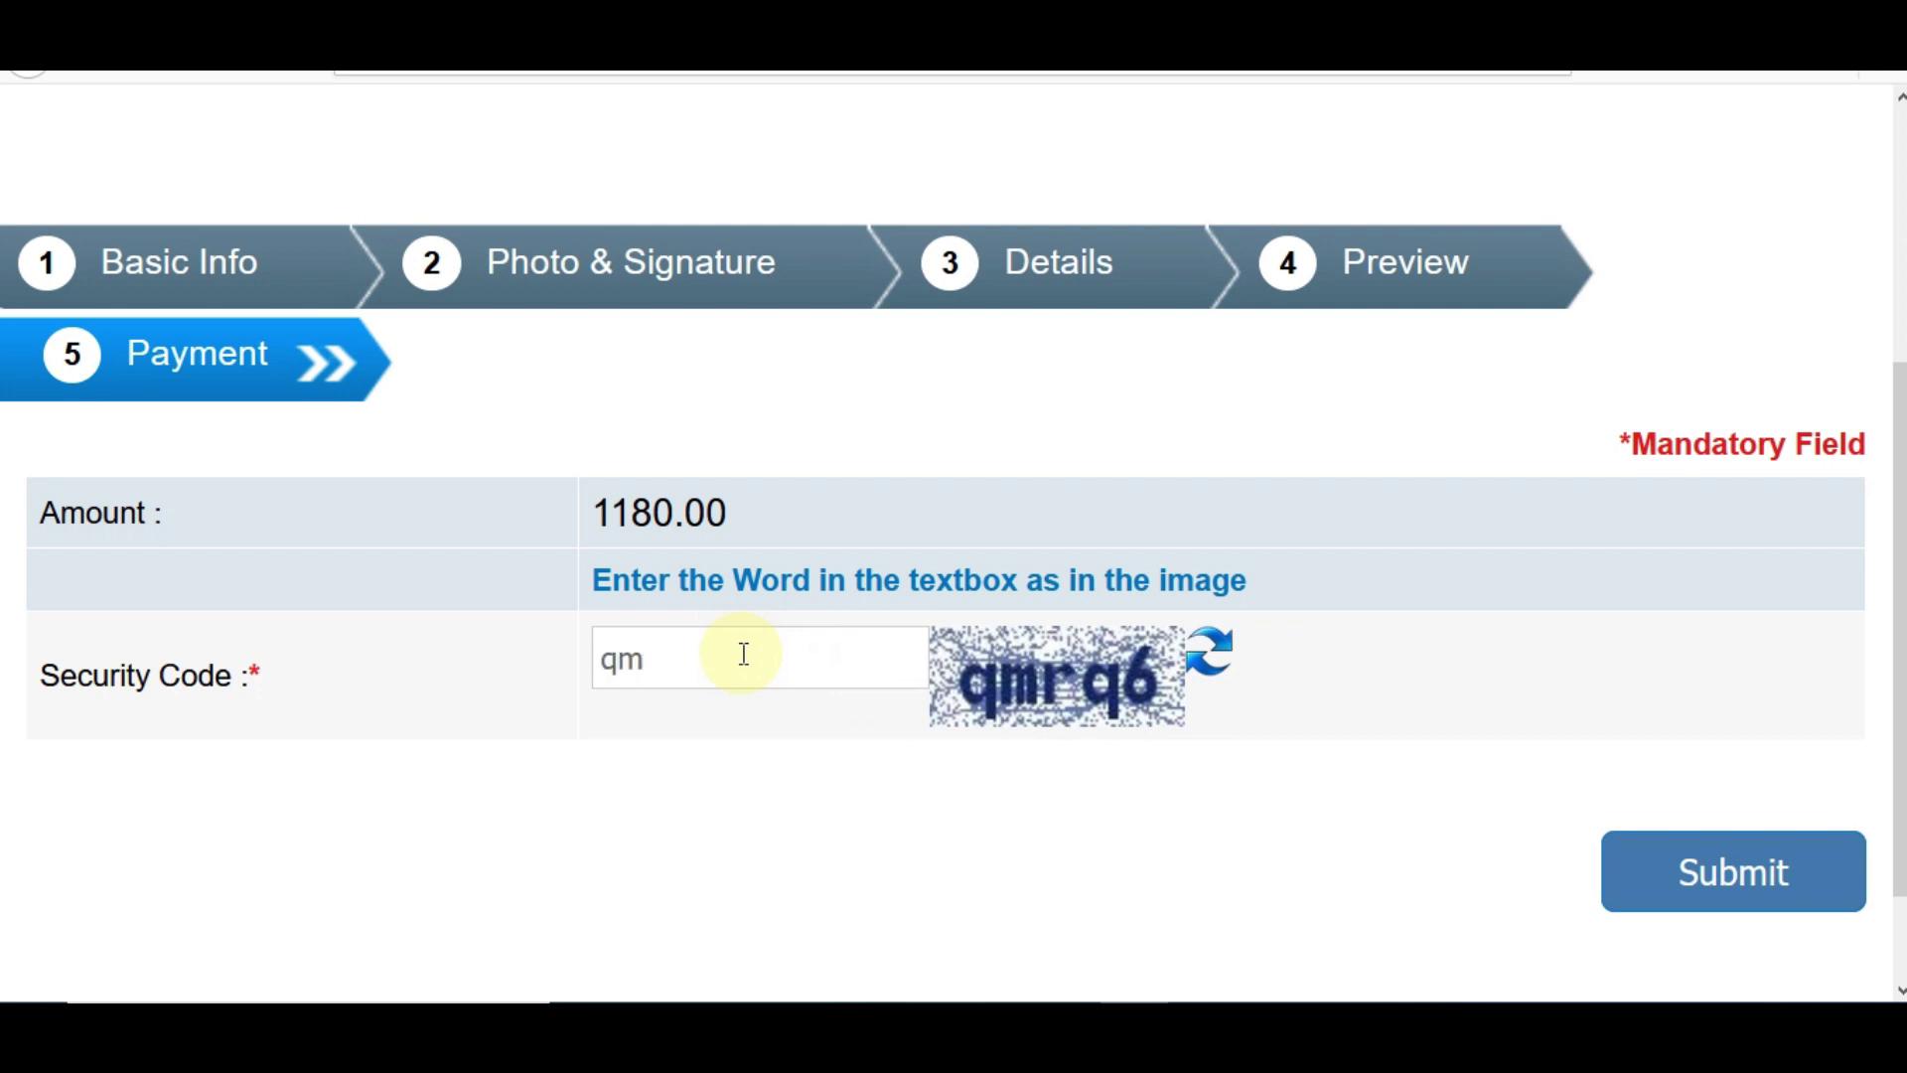
{"action": "type", "text": "rq6"}
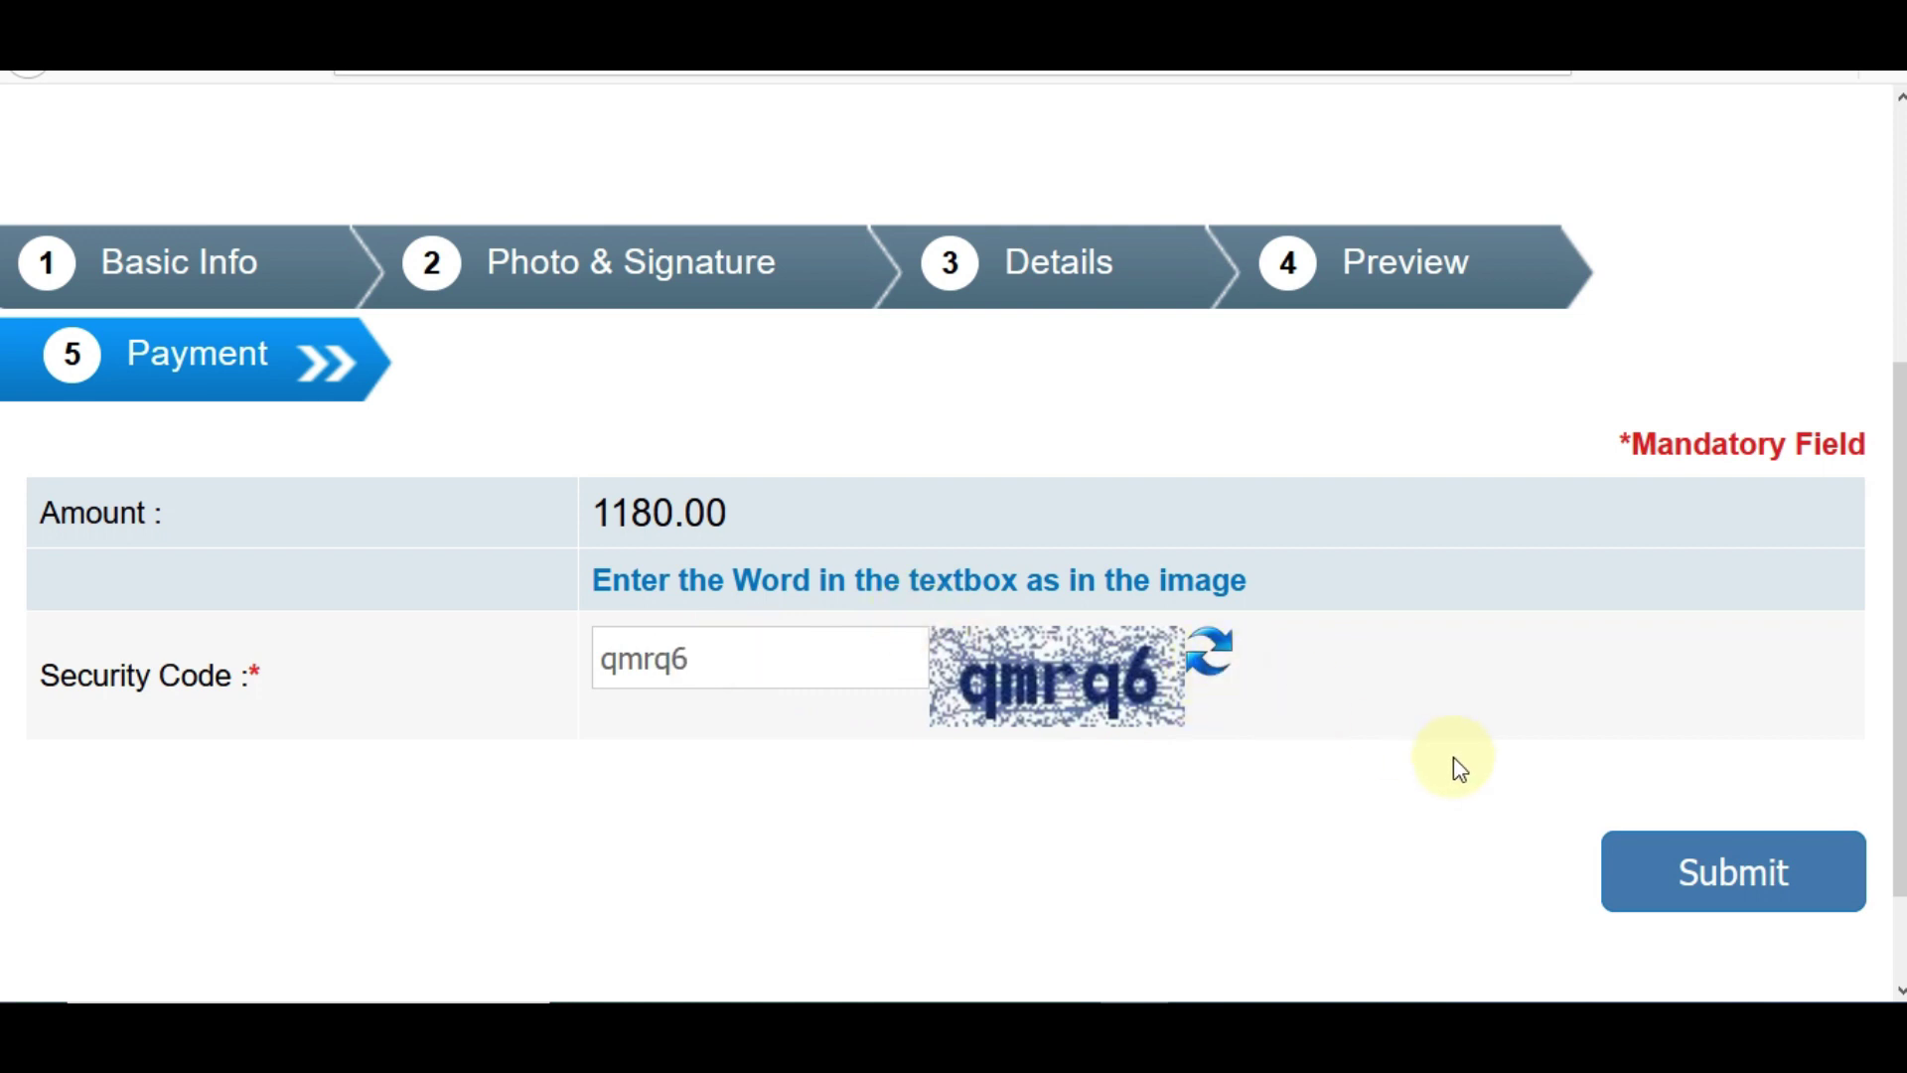
{"action": "left_click", "coordinate": [1706, 876]}
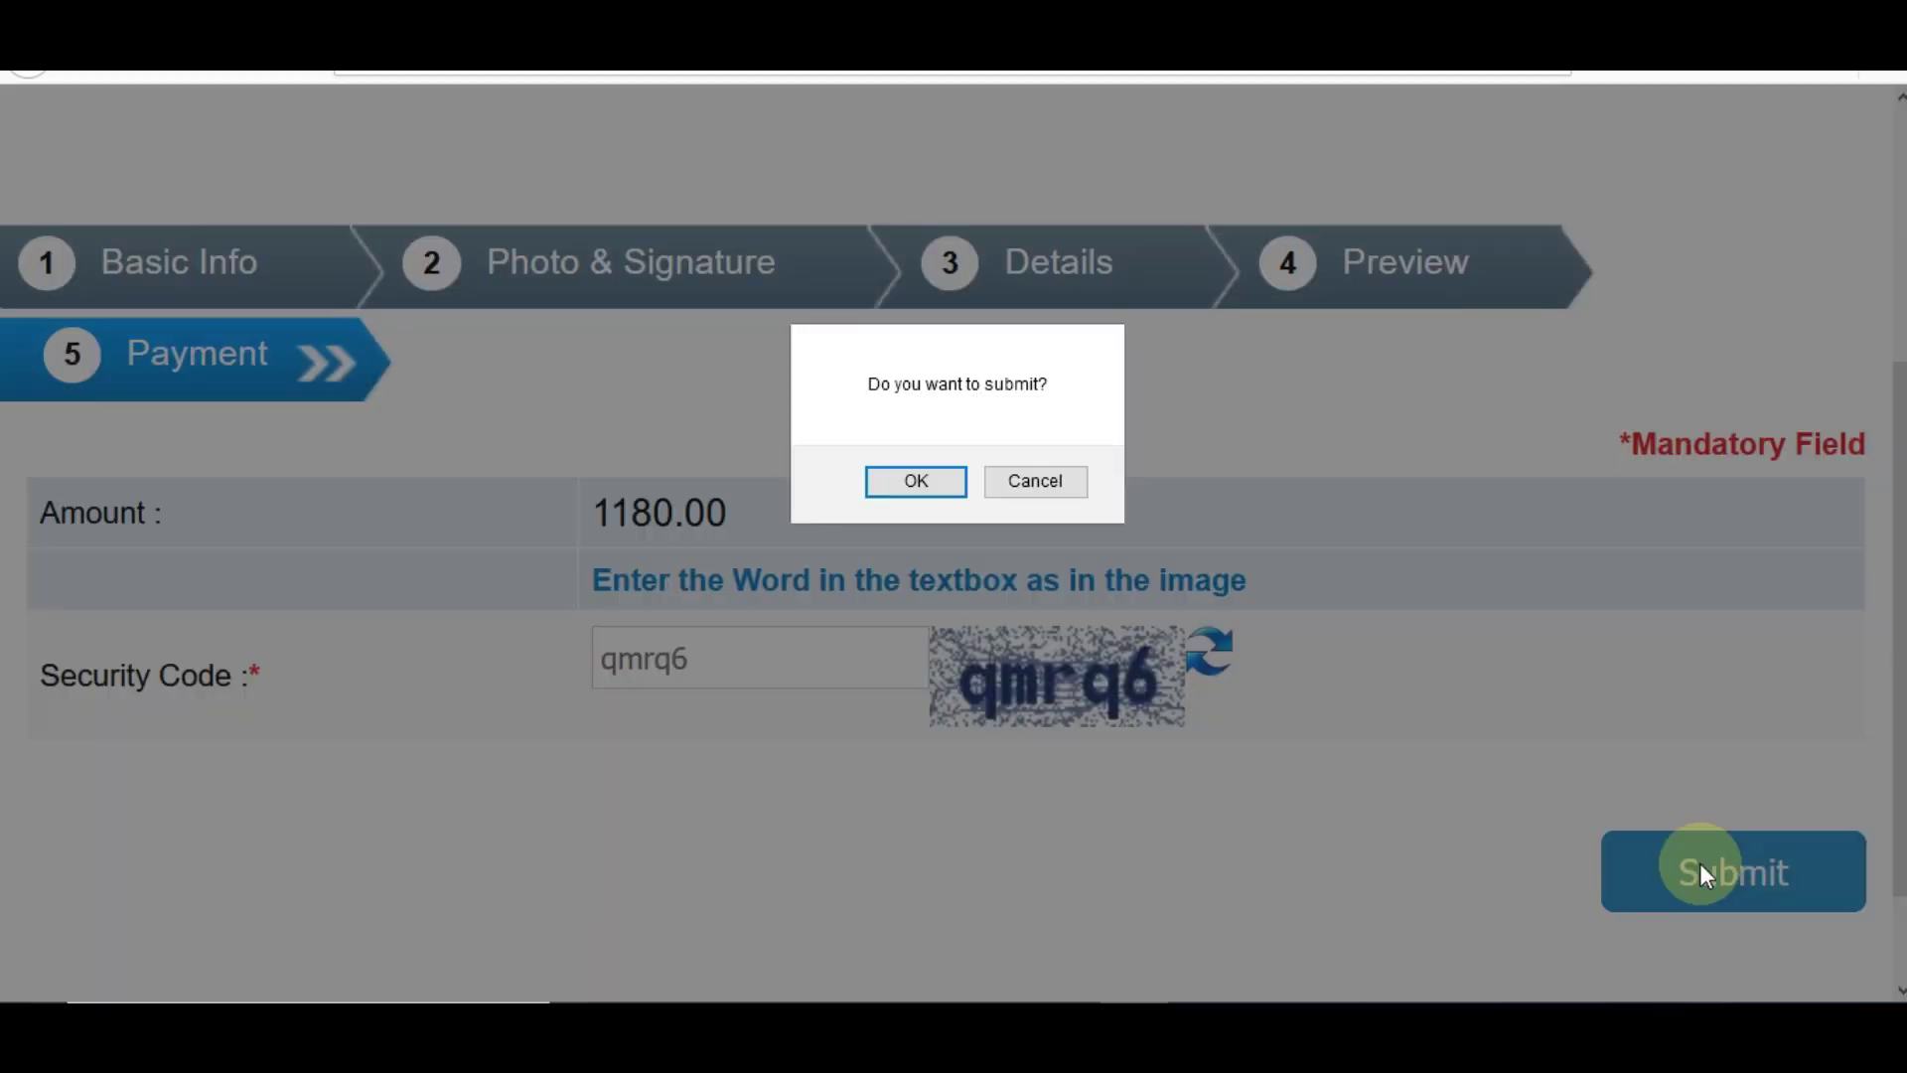
{"action": "key", "text": "Return"}
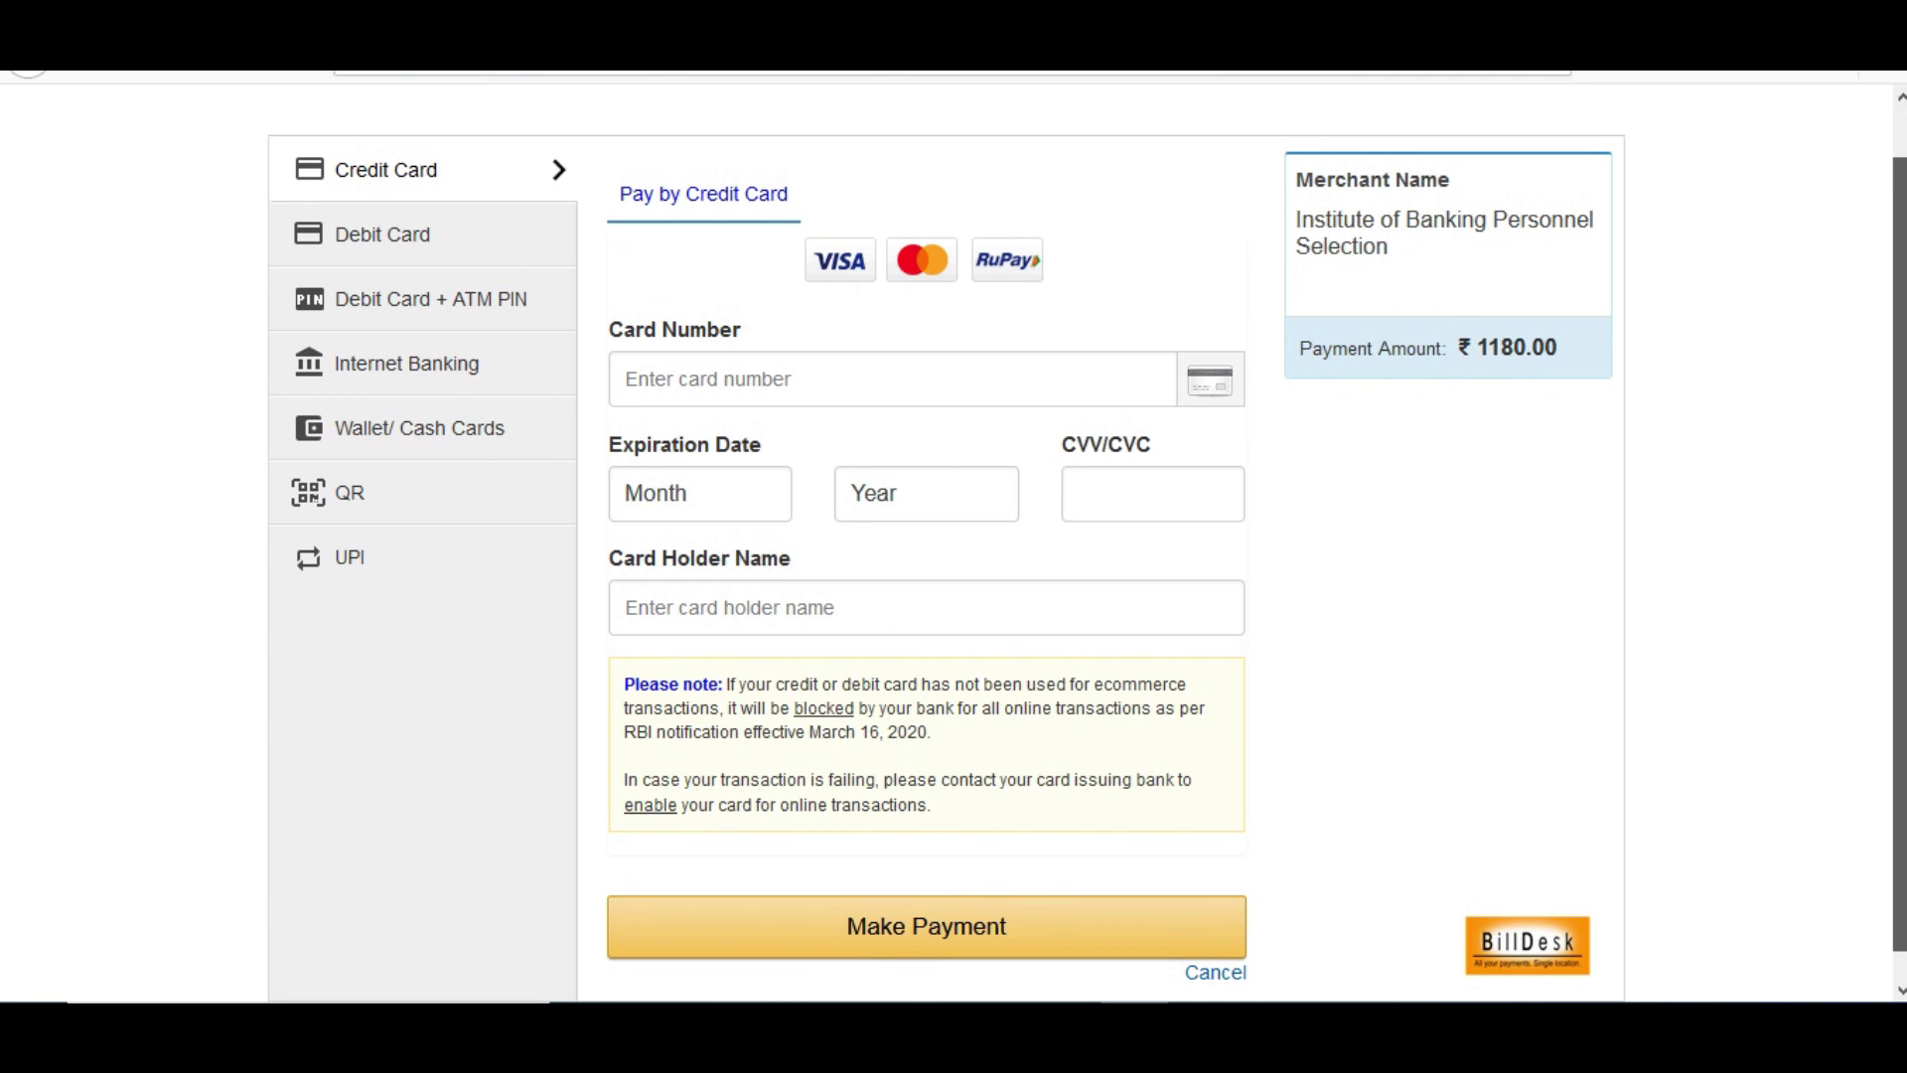
- Scroll the BillDesk 1180.00 card payment page, then return to the application print page
{"action": "scroll", "coordinate": [1087, 561], "scroll_direction": "down", "scroll_amount": 1}
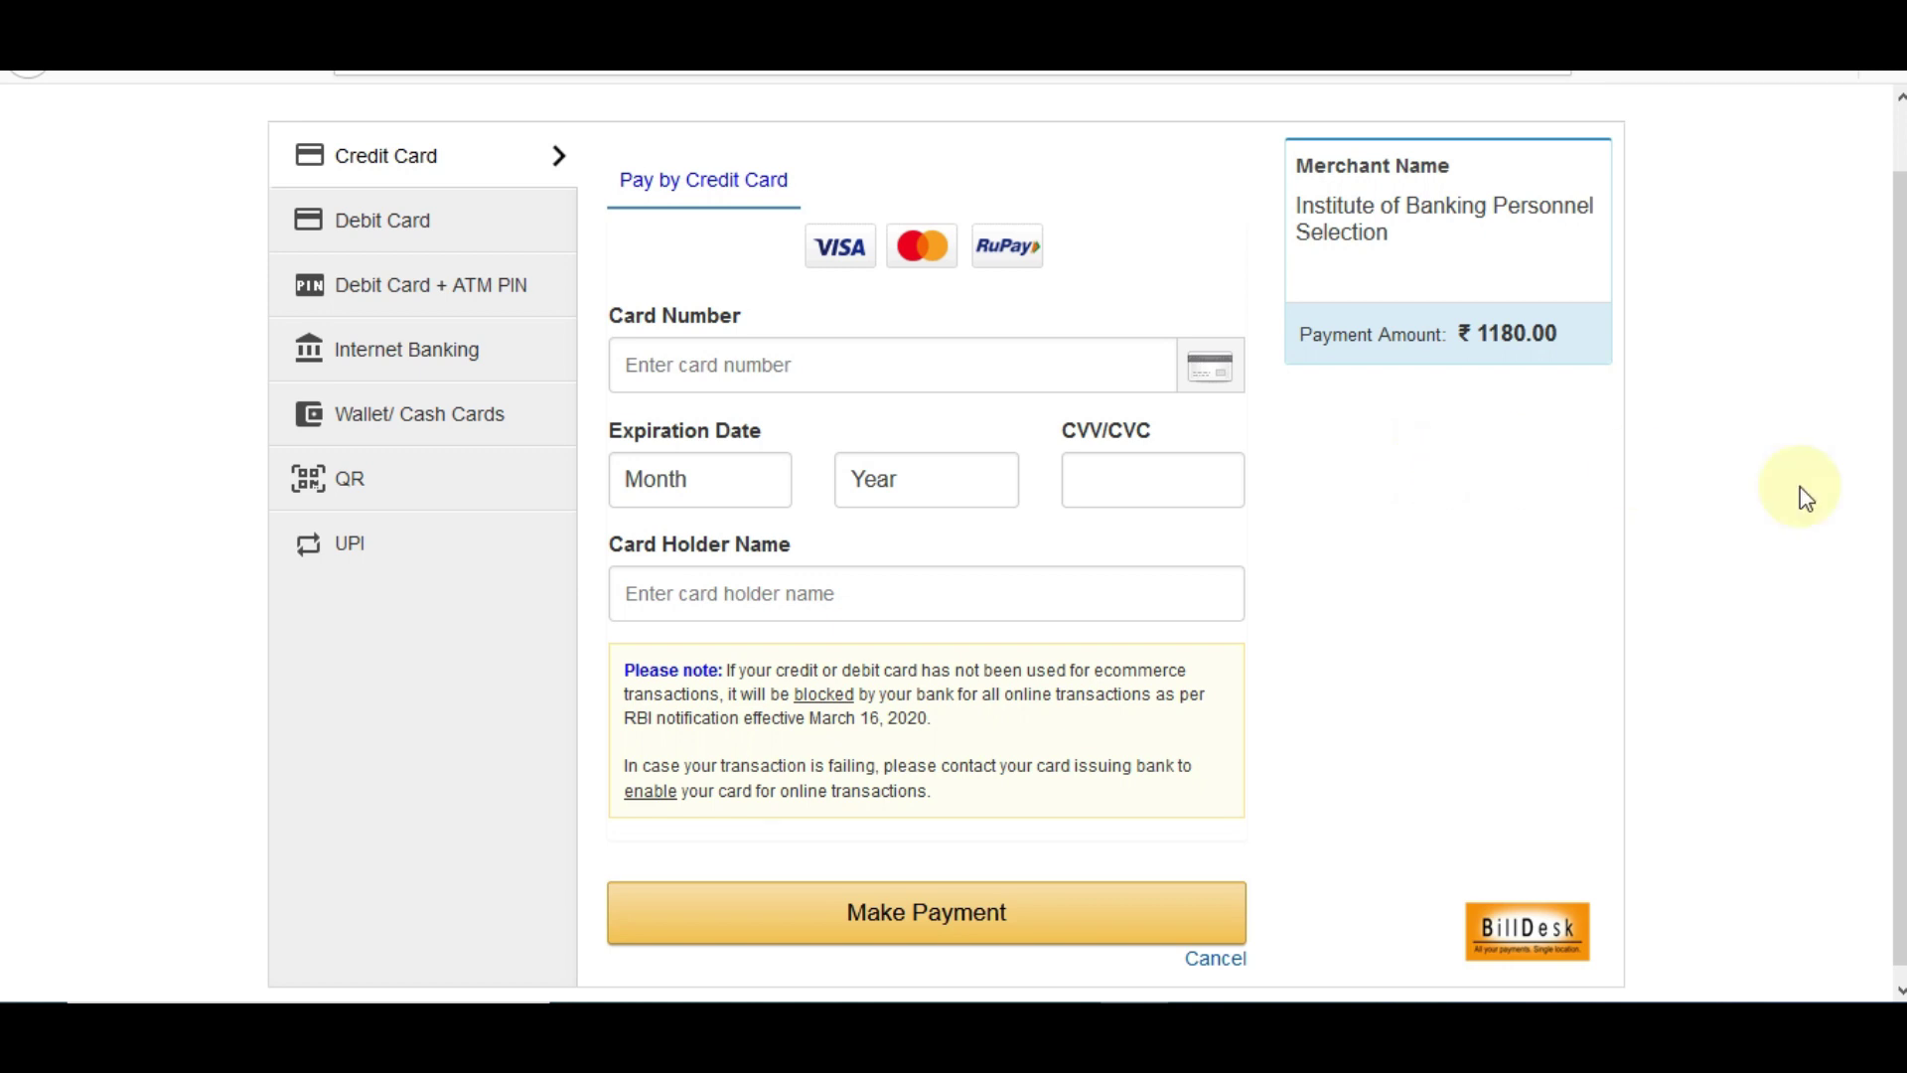
{"action": "left_click_drag", "start_coordinate": [1899, 497], "coordinate": [1899, 437]}
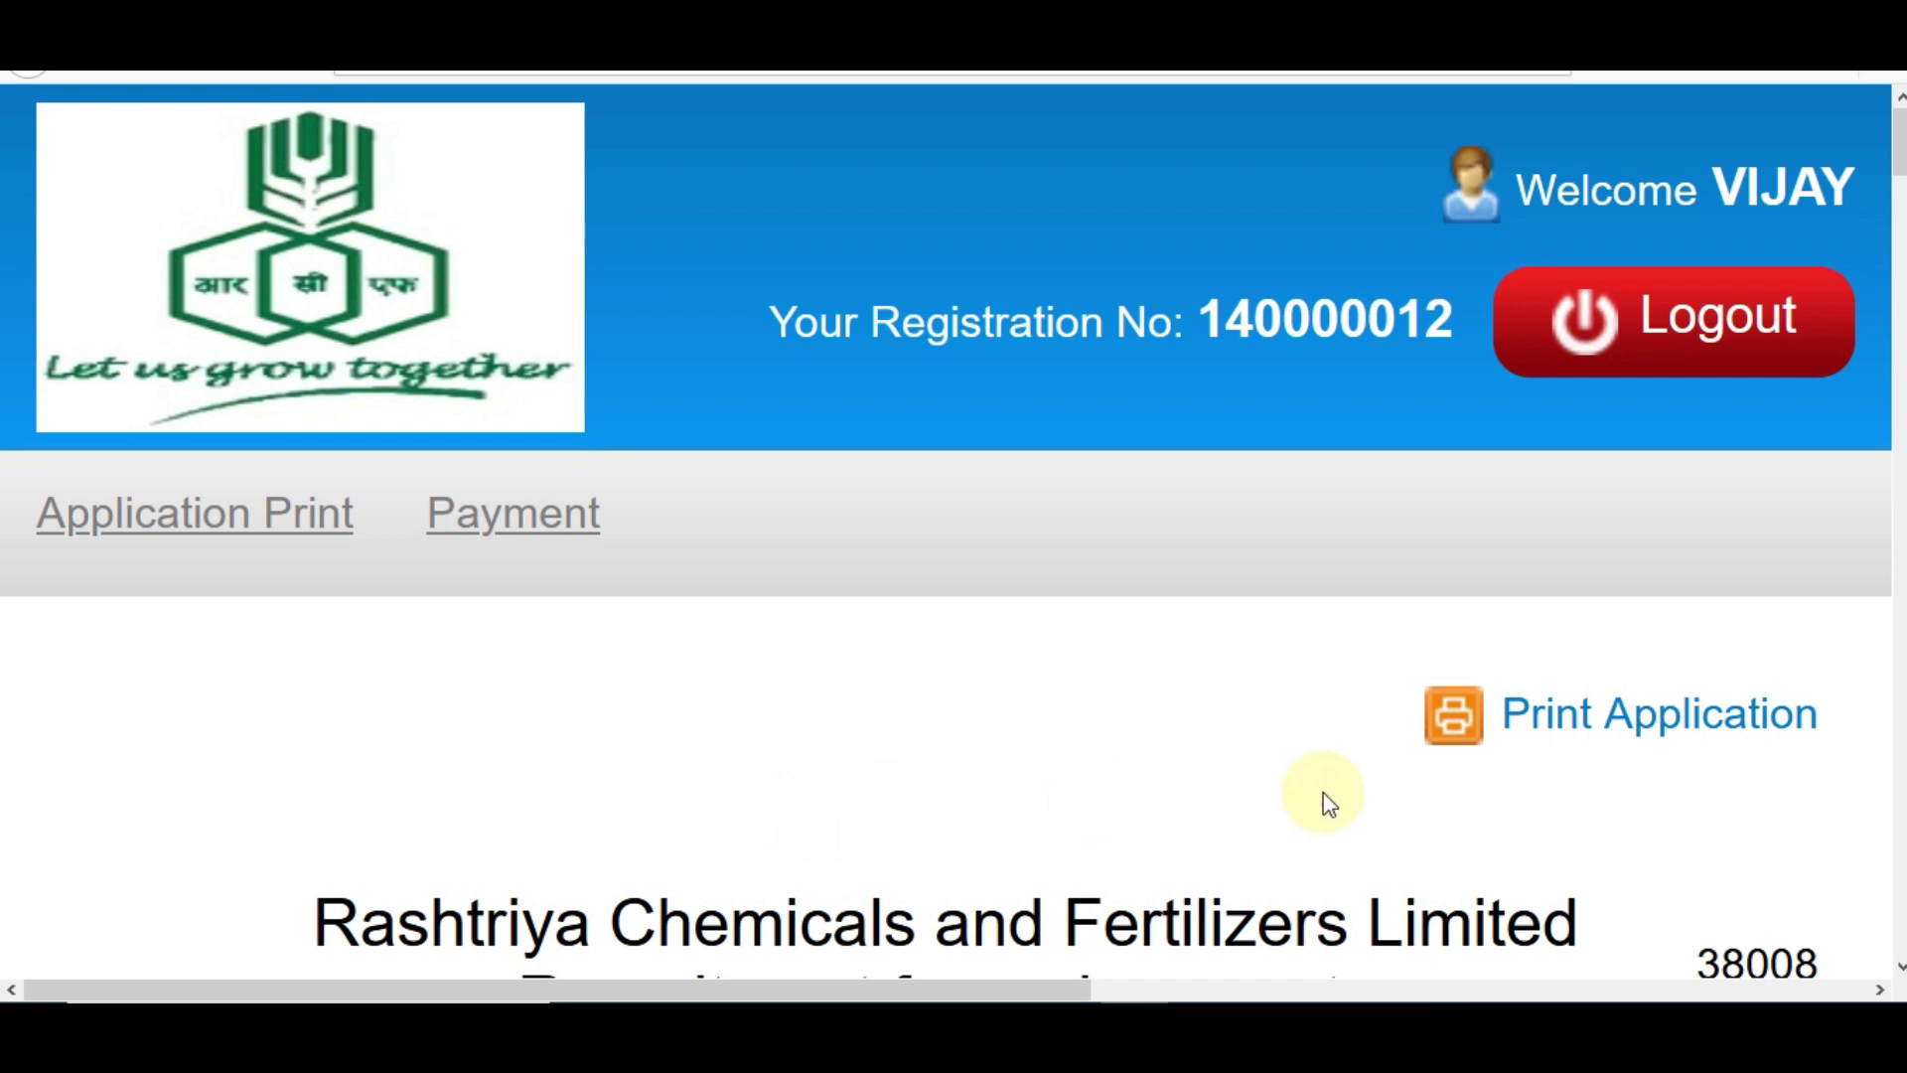
- Print the application to the PDF24 printer and move on to the RCF Recruitment page
{"action": "left_click", "coordinate": [1617, 744]}
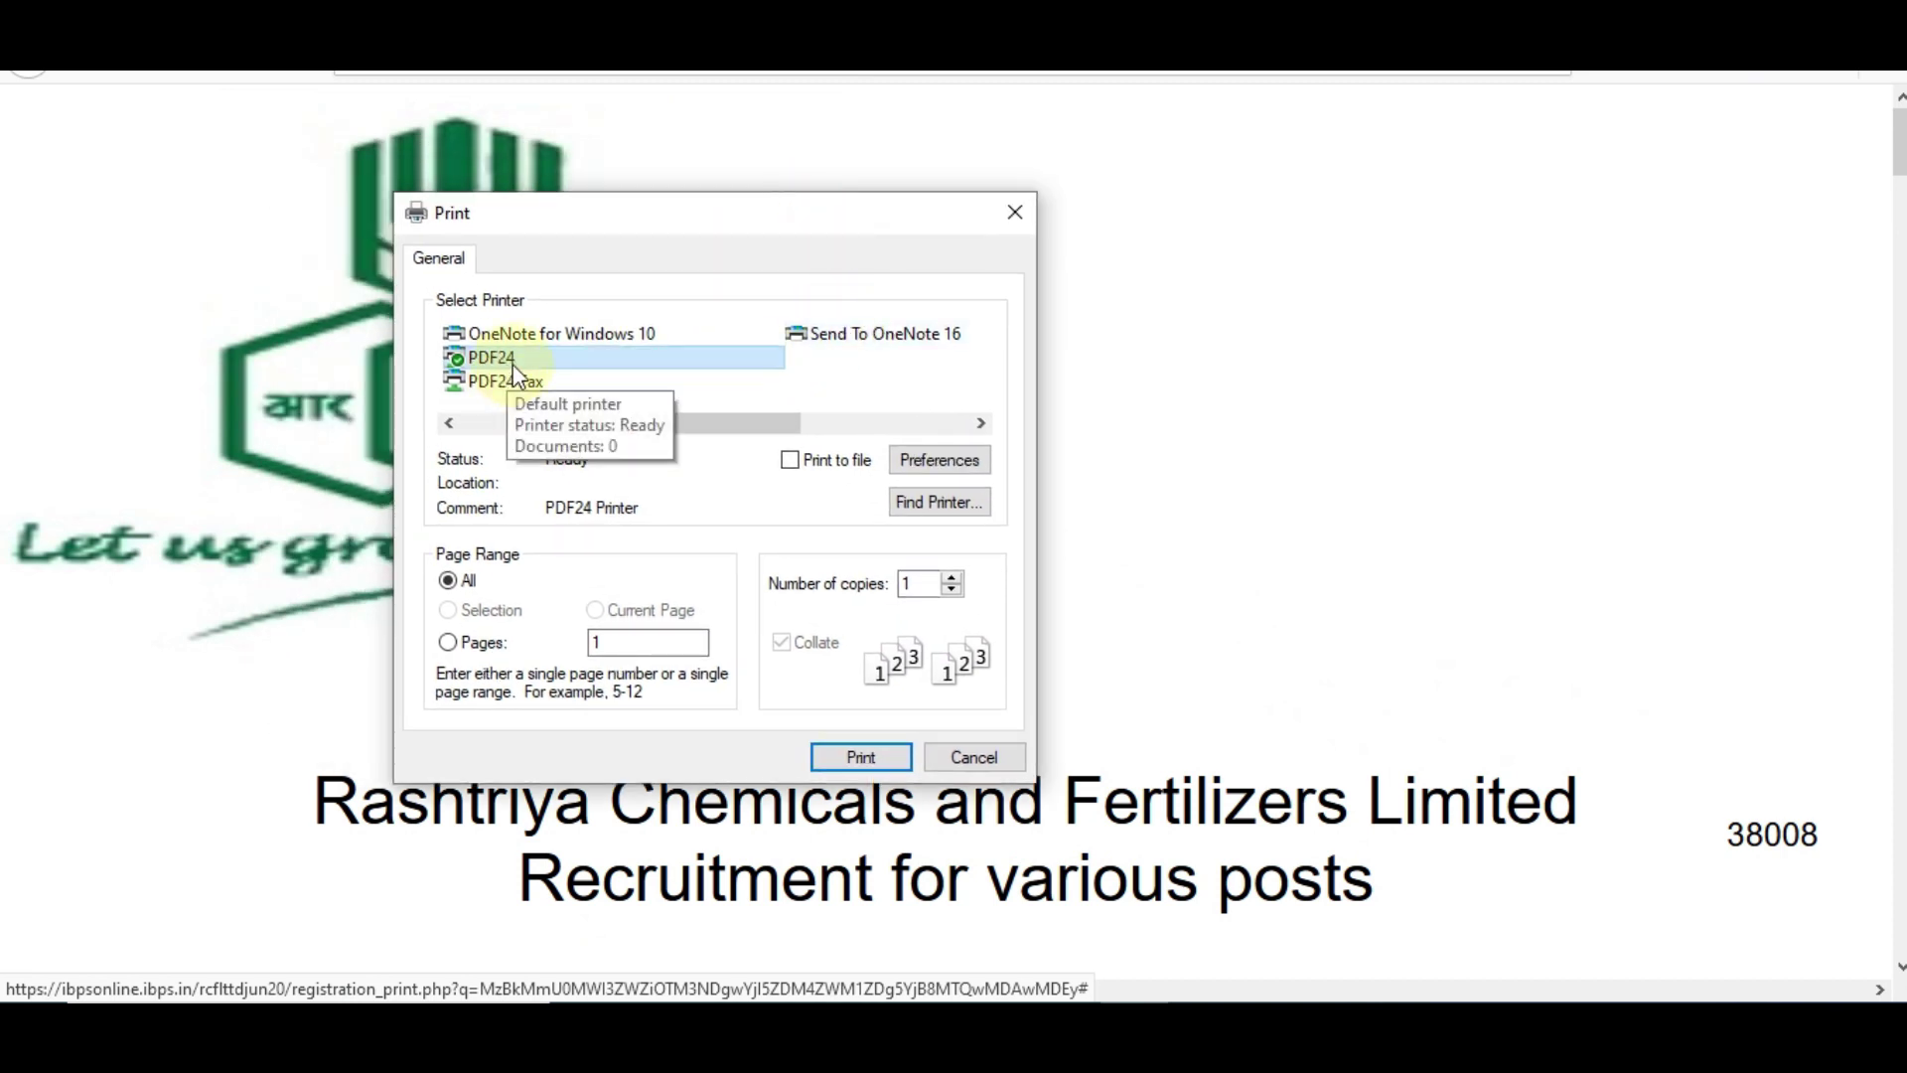
{"action": "left_click", "coordinate": [830, 747]}
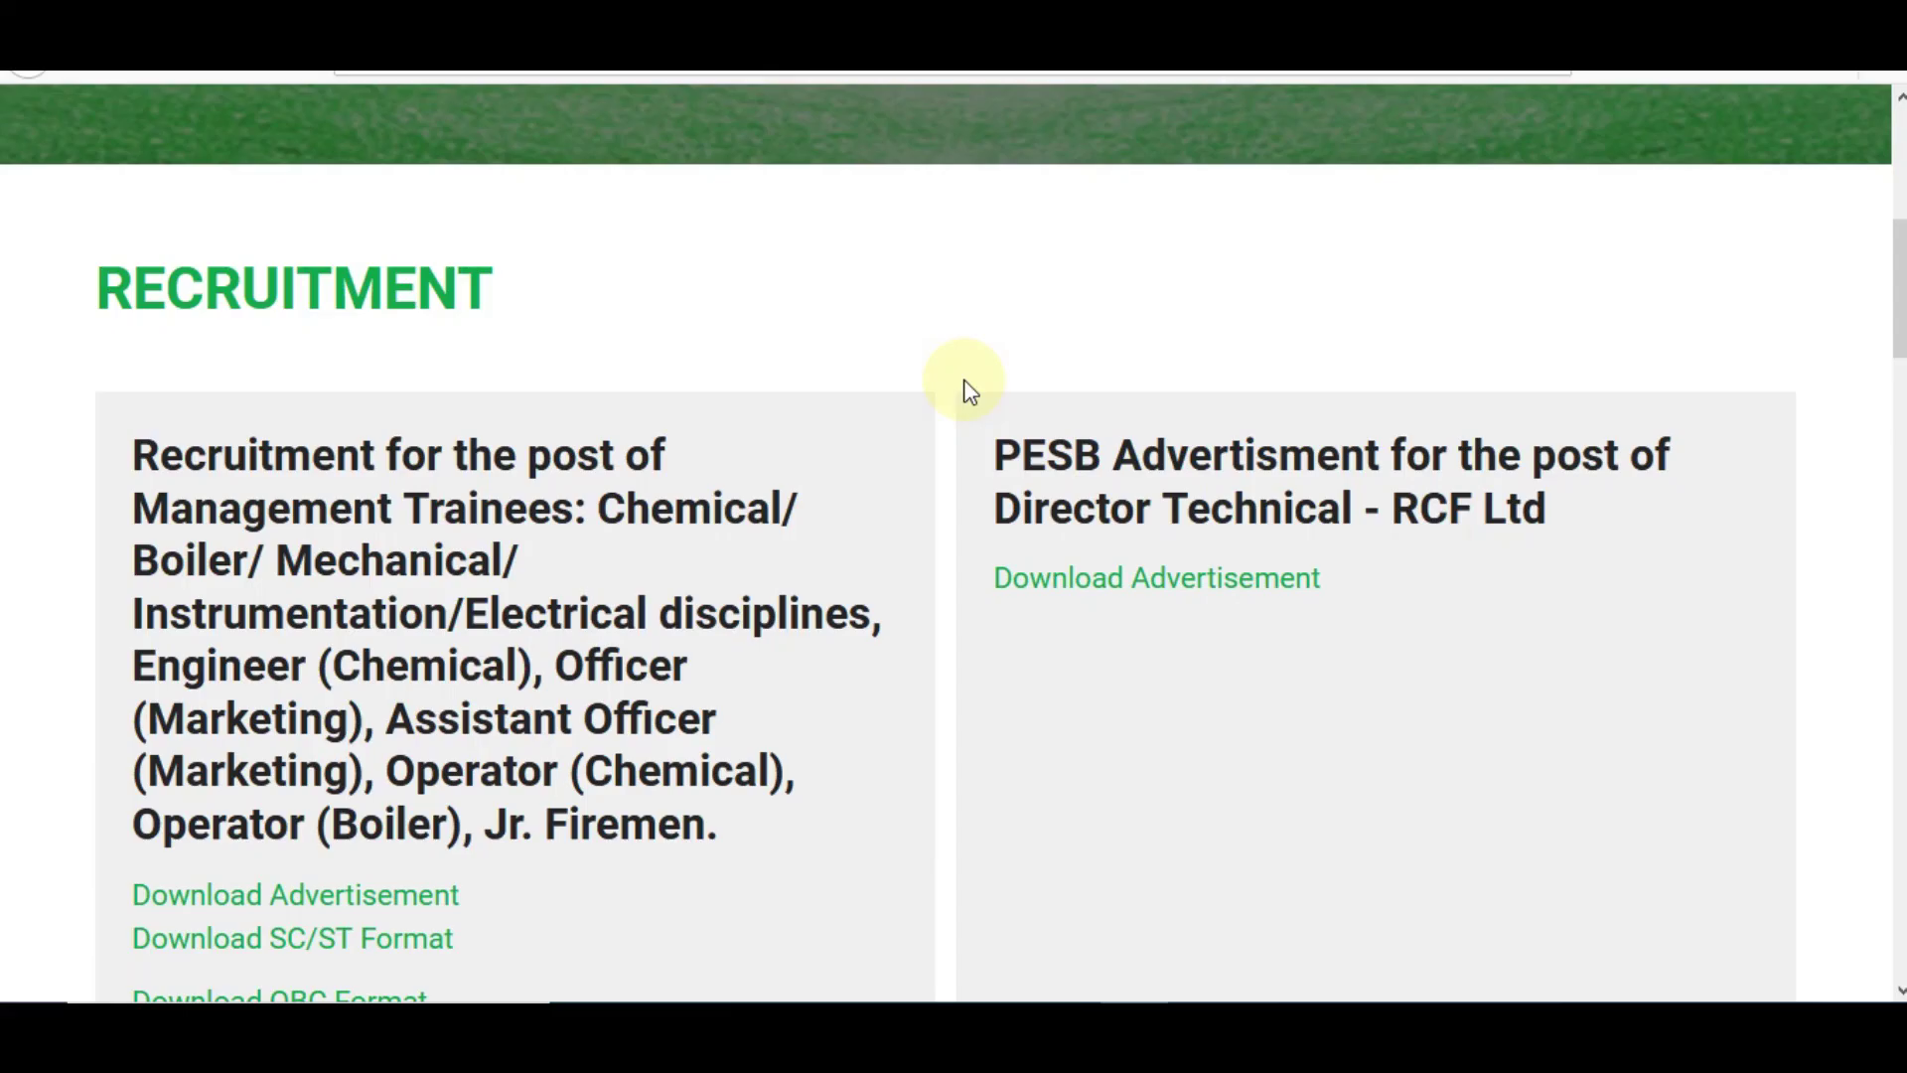
{"action": "scroll", "coordinate": [970, 391], "scroll_direction": "up", "scroll_amount": 6}
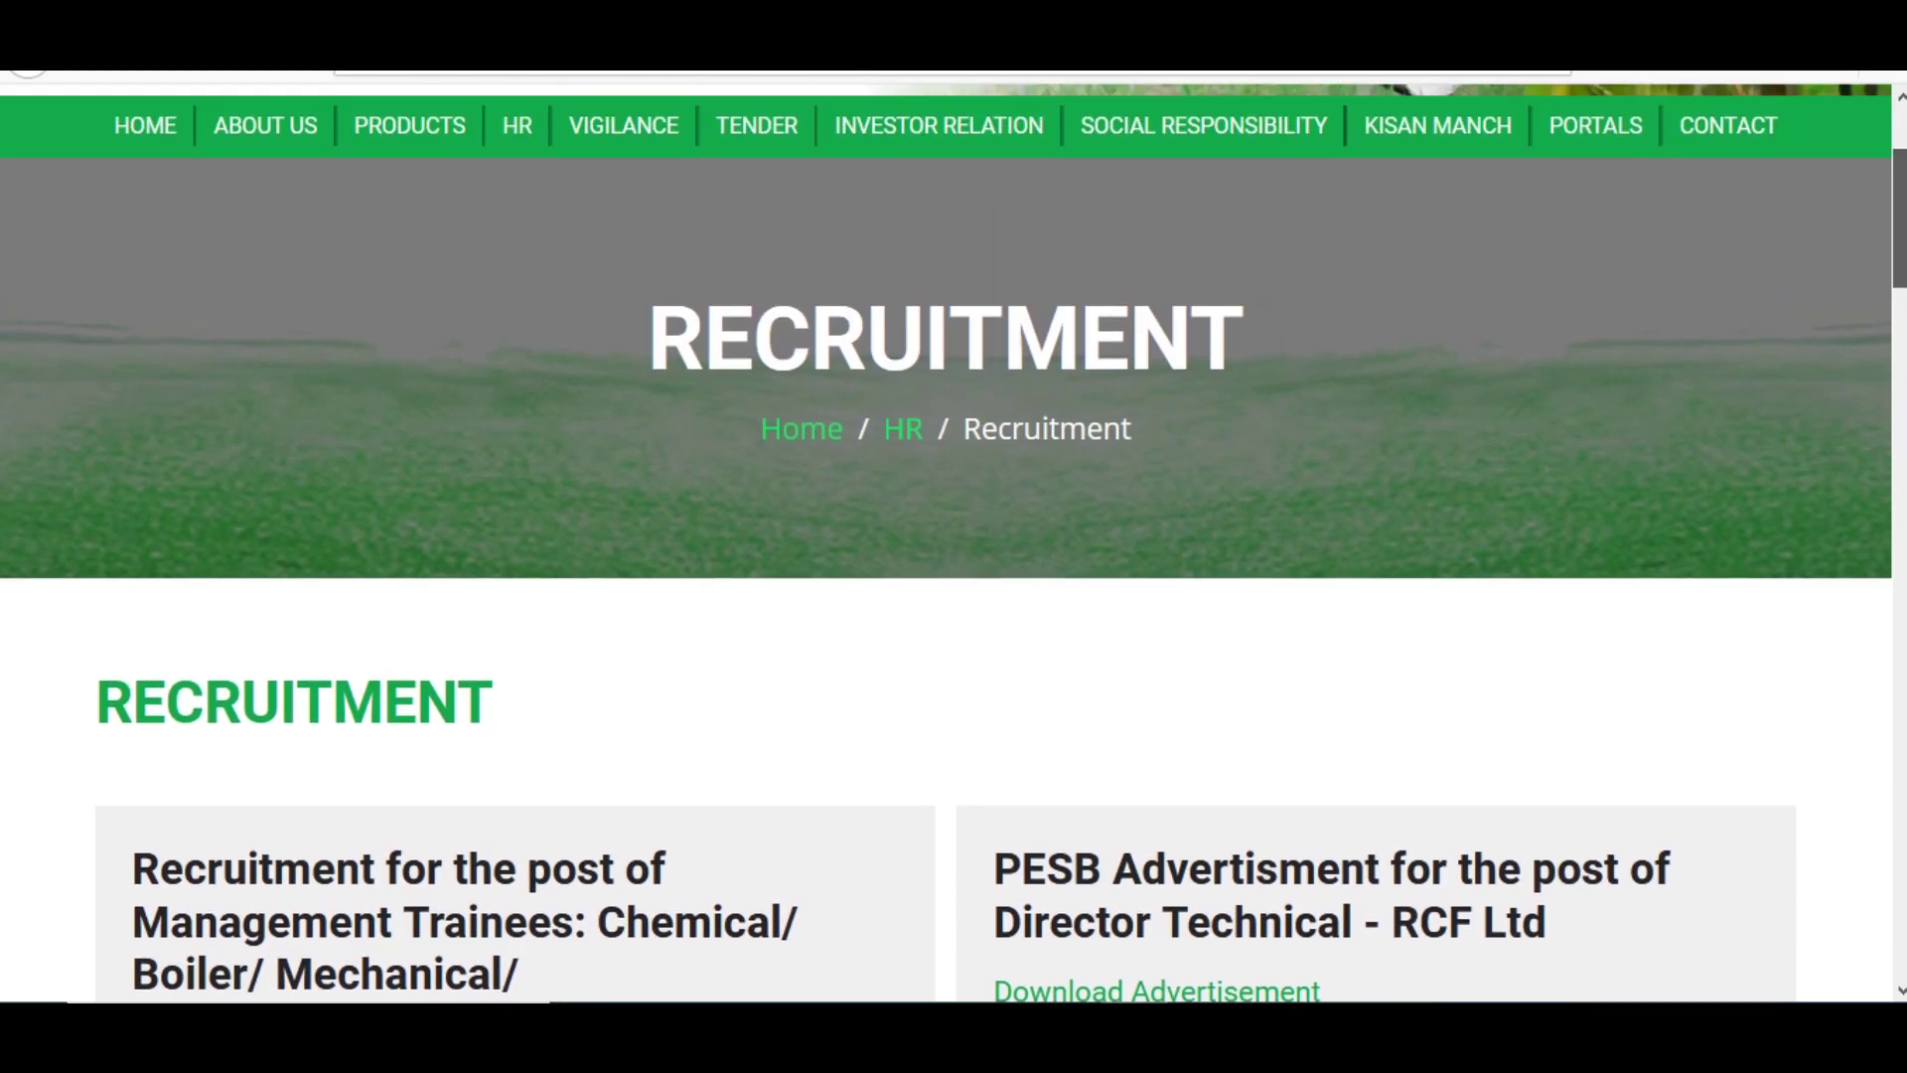